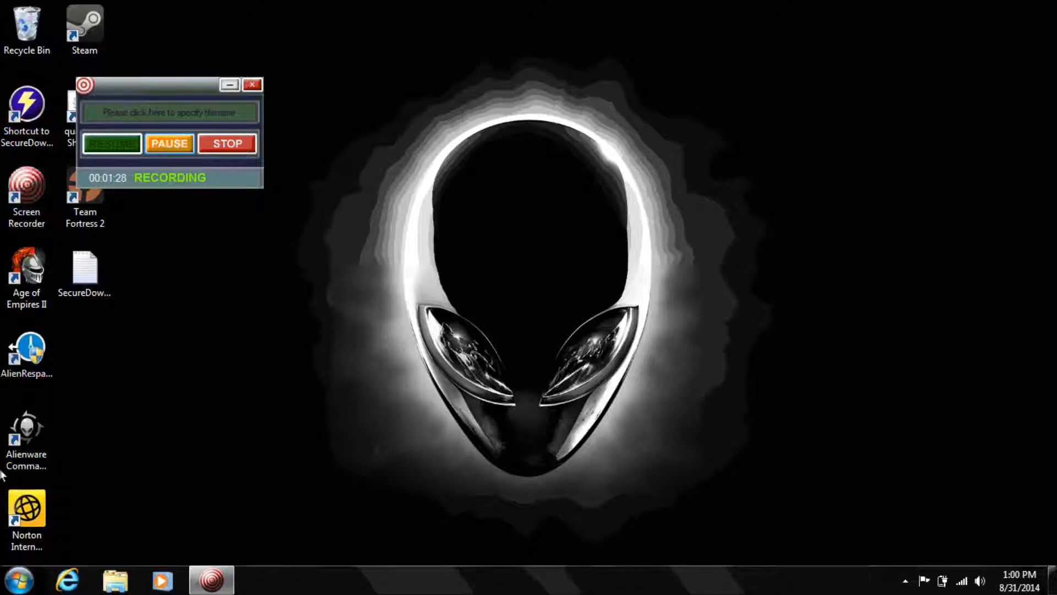
Launch Access 2013 from the Start menu's Microsoft Office 2013 program folder.
left_click(21, 587)
left_click(70, 511)
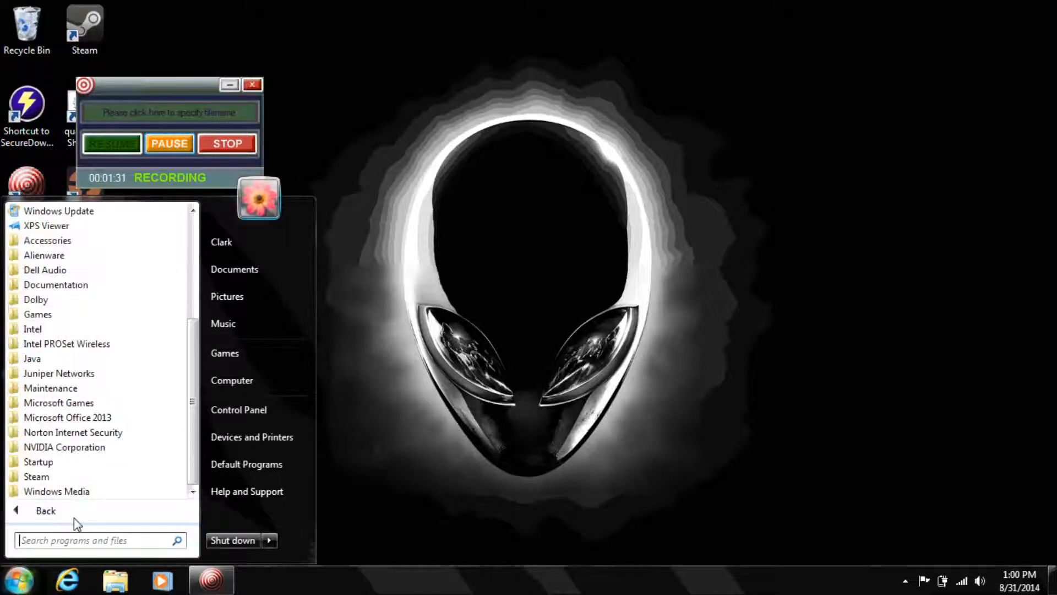
left_click(117, 419)
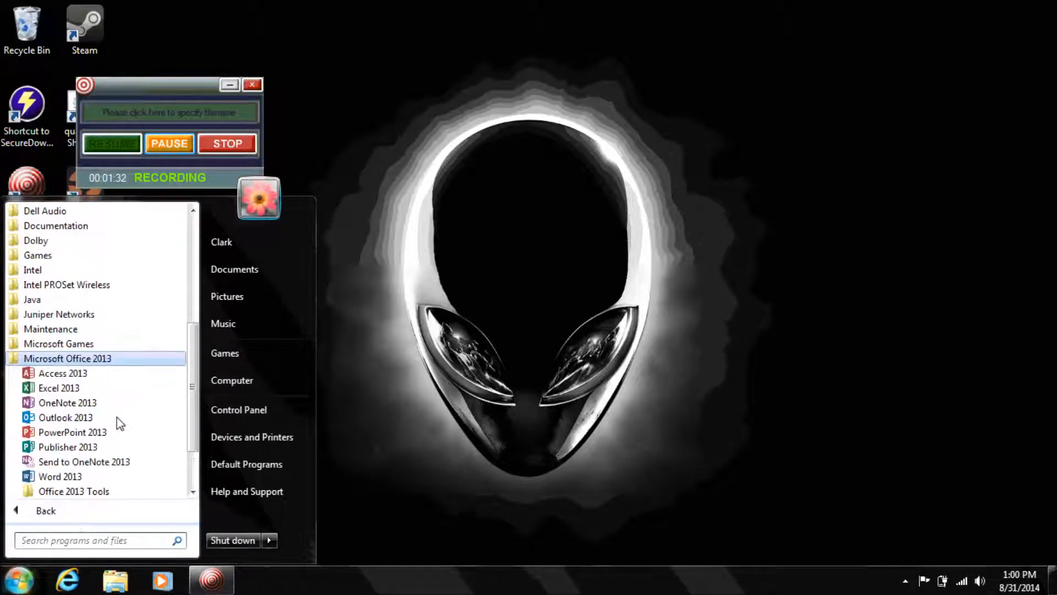
left_click(96, 379)
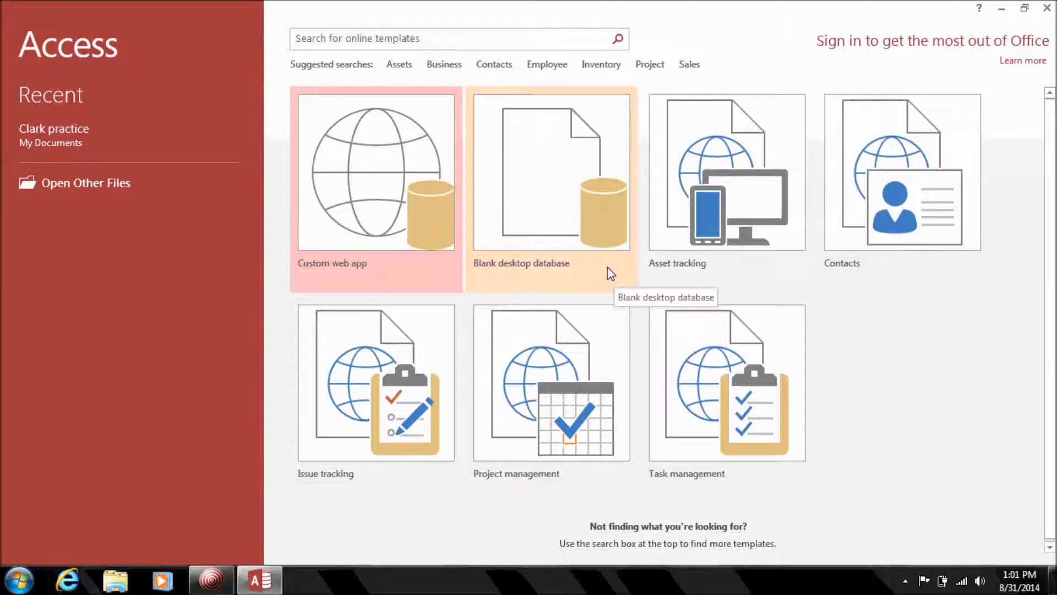
Start a blank desktop database named BookStore, keeping the default Documents save location.
left_click(529, 211)
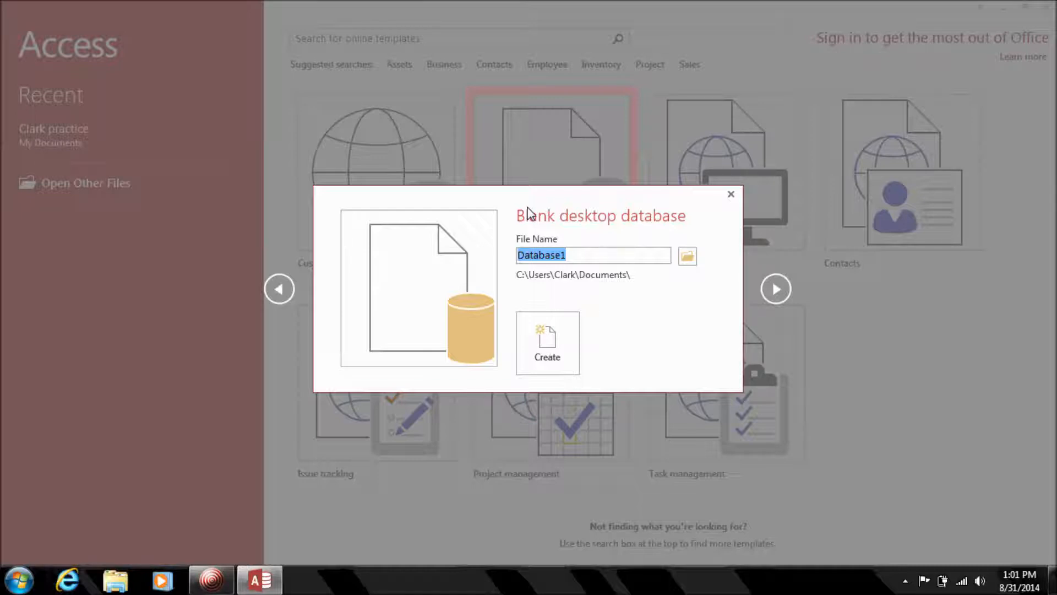
type("BookStore")
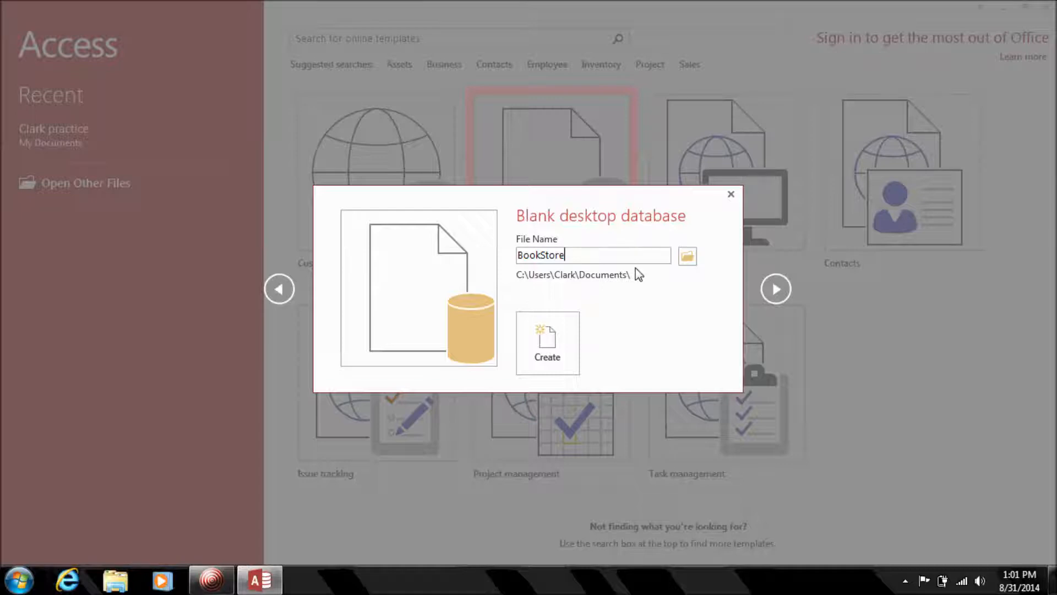
left_click(687, 257)
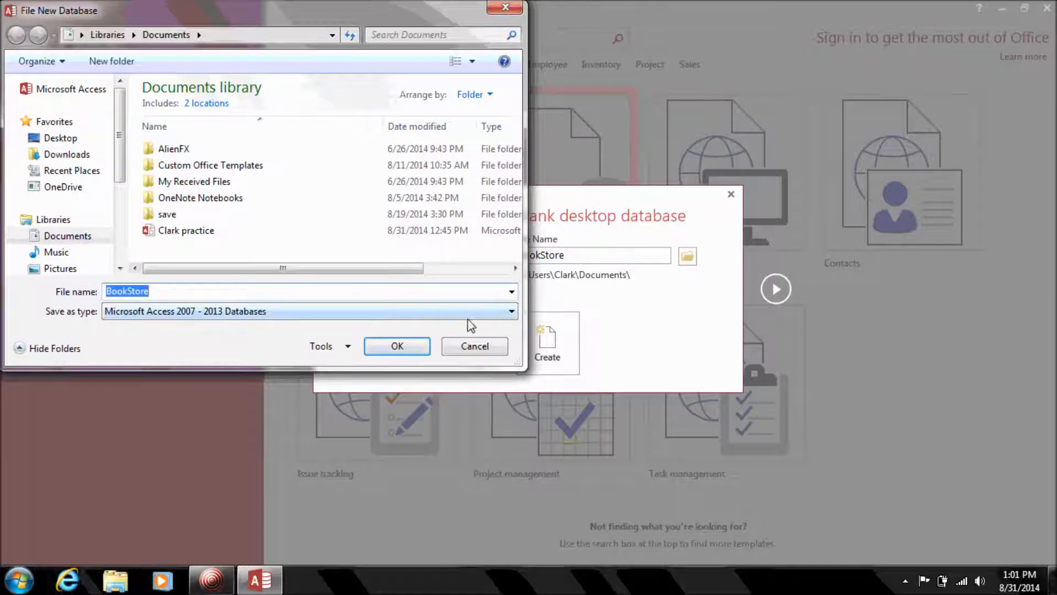
left_click(458, 347)
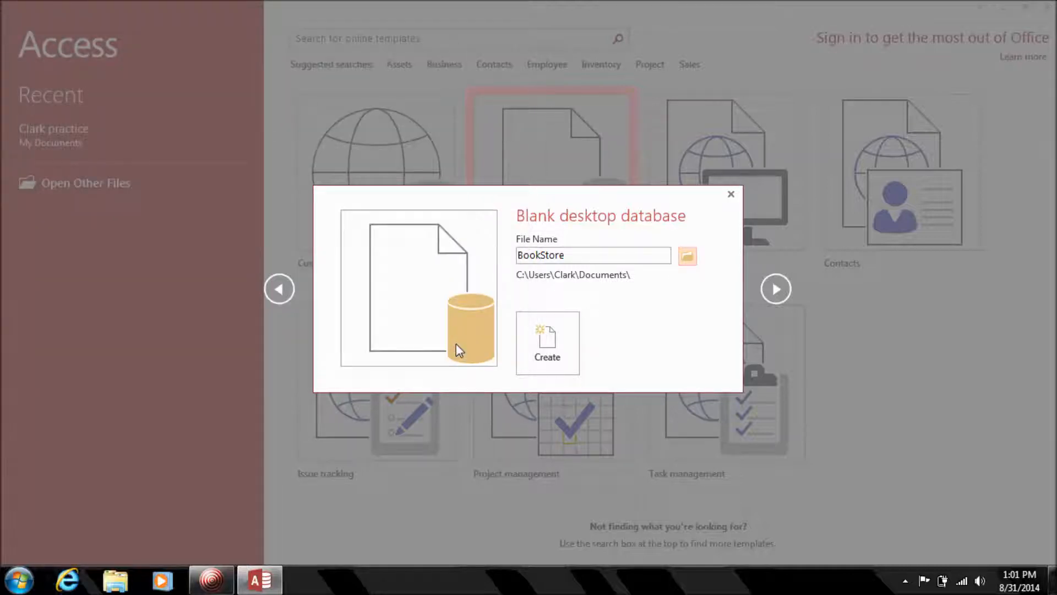
Create the BookStore database and close its default empty Table1.
left_click(553, 330)
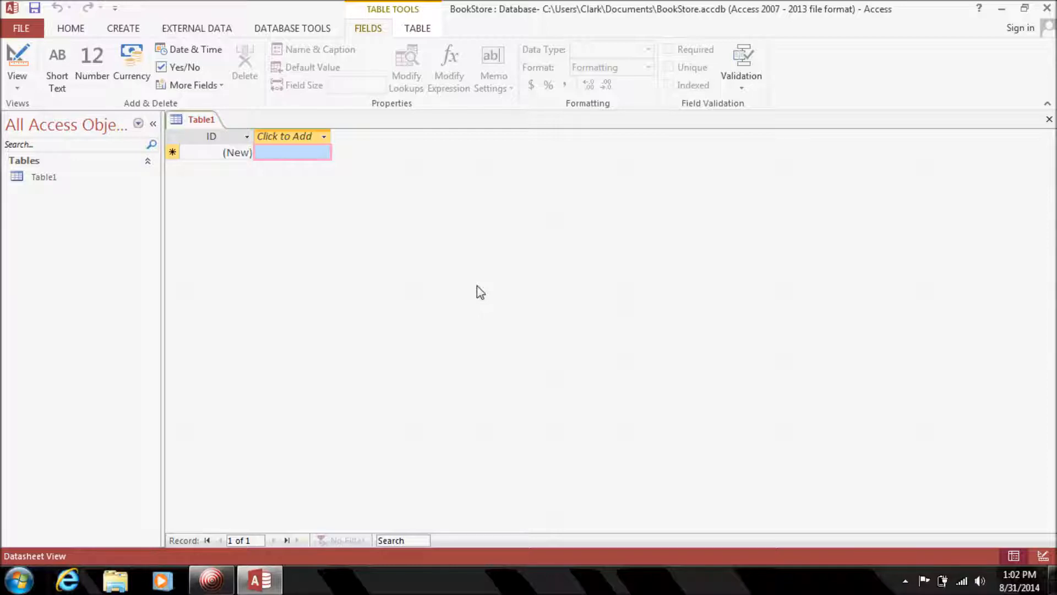
left_click(94, 178)
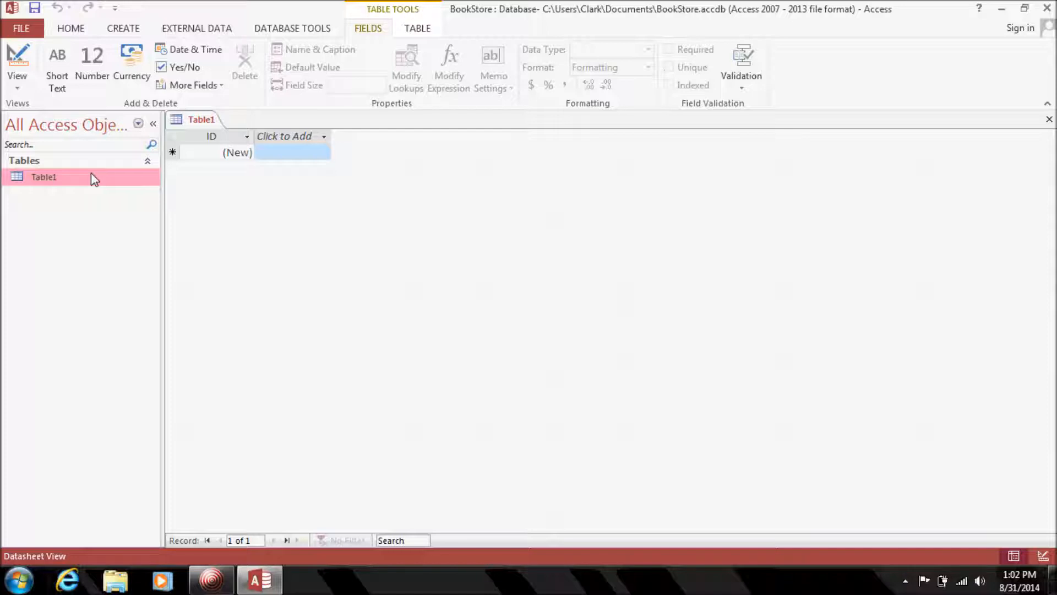
left_click(1048, 120)
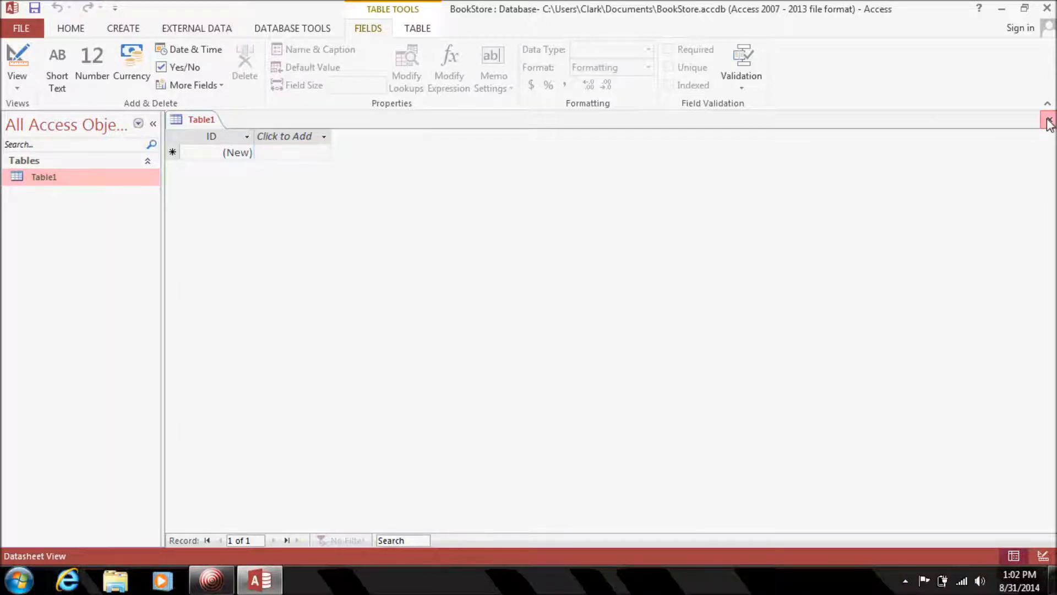
left_click(1048, 120)
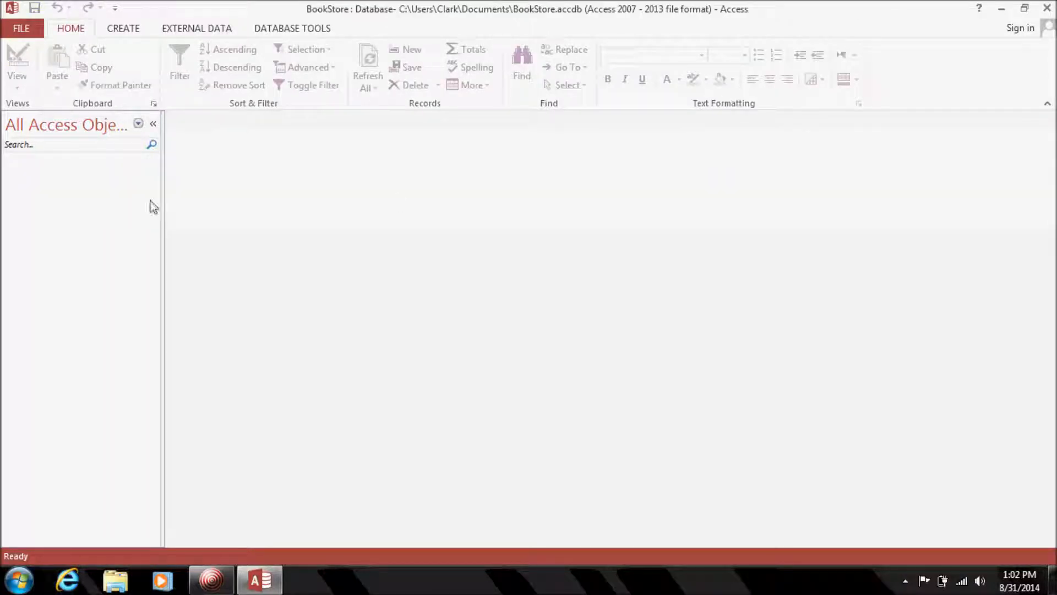
Open a new blank table in Table Design view from the CREATE ribbon.
left_click(131, 29)
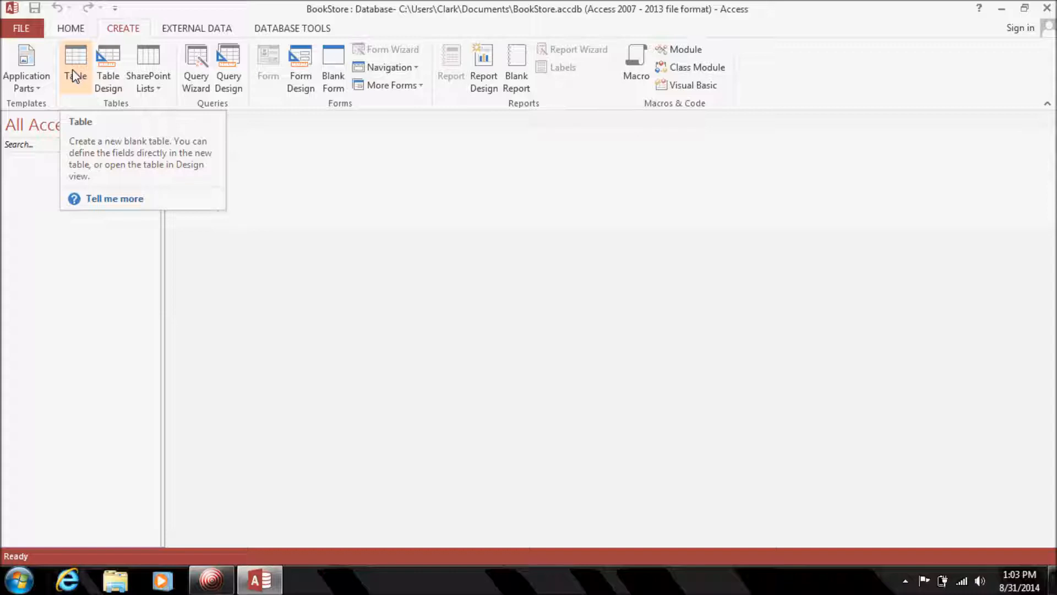
left_click(110, 85)
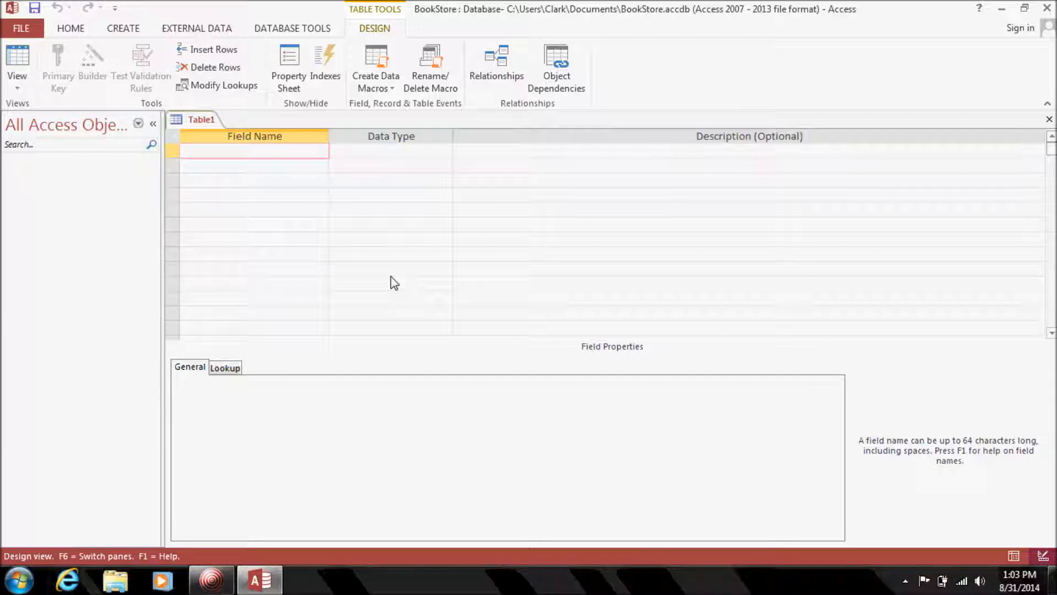
Add CustomerID as an AutoNumber field described 'number to each customer', then name the next field CustomerFirstName.
type("CustomerID")
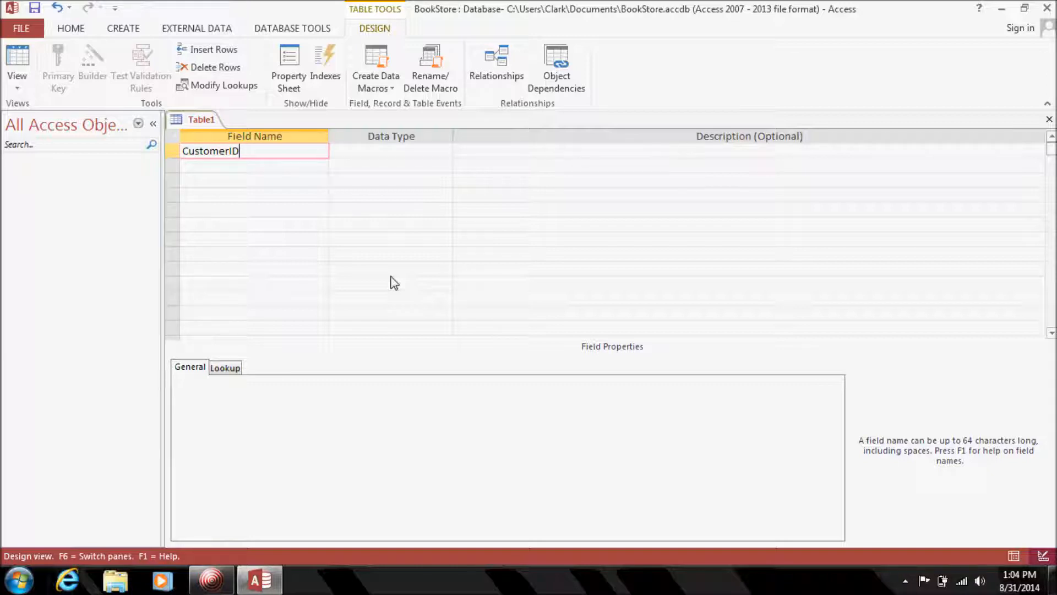
left_click(420, 157)
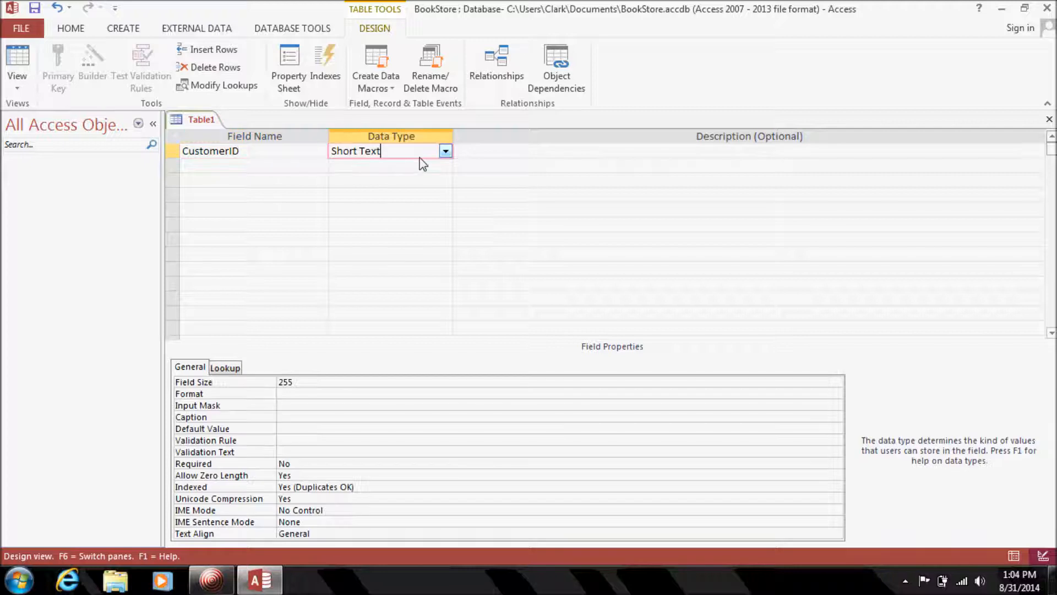
left_click(445, 151)
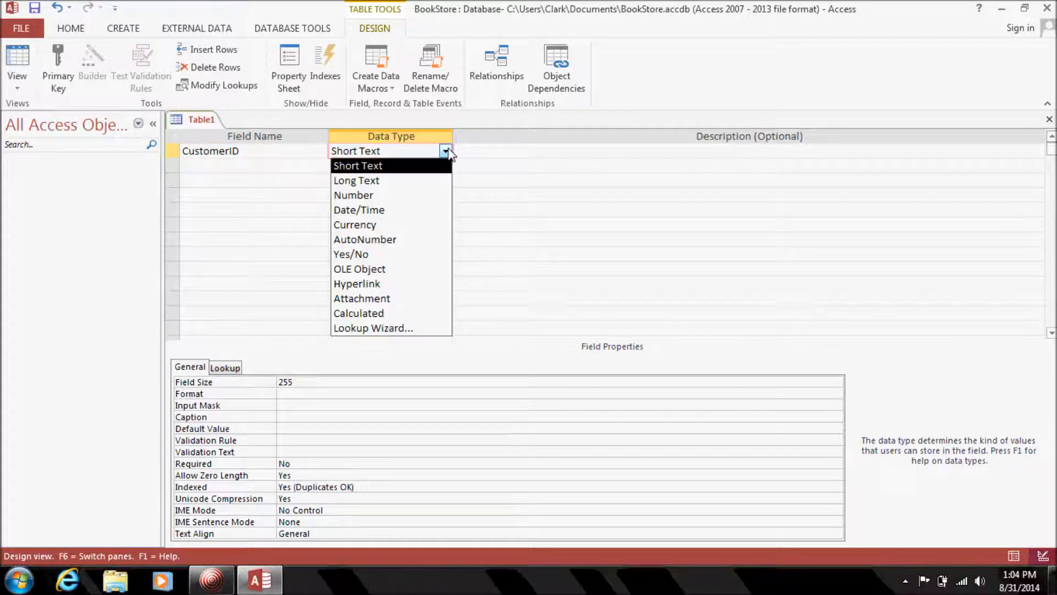
left_click(385, 238)
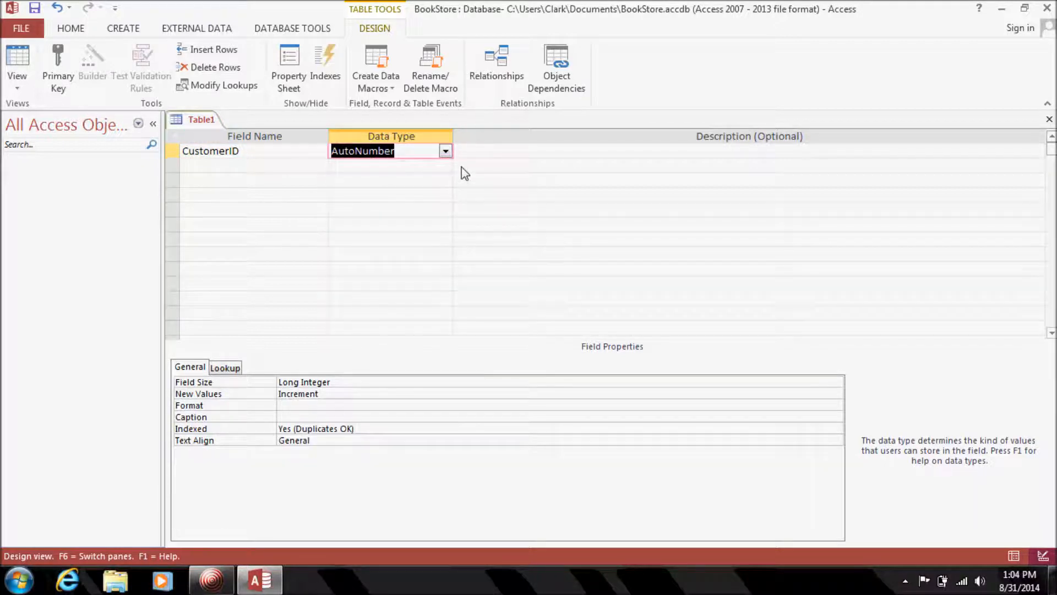
left_click(482, 153)
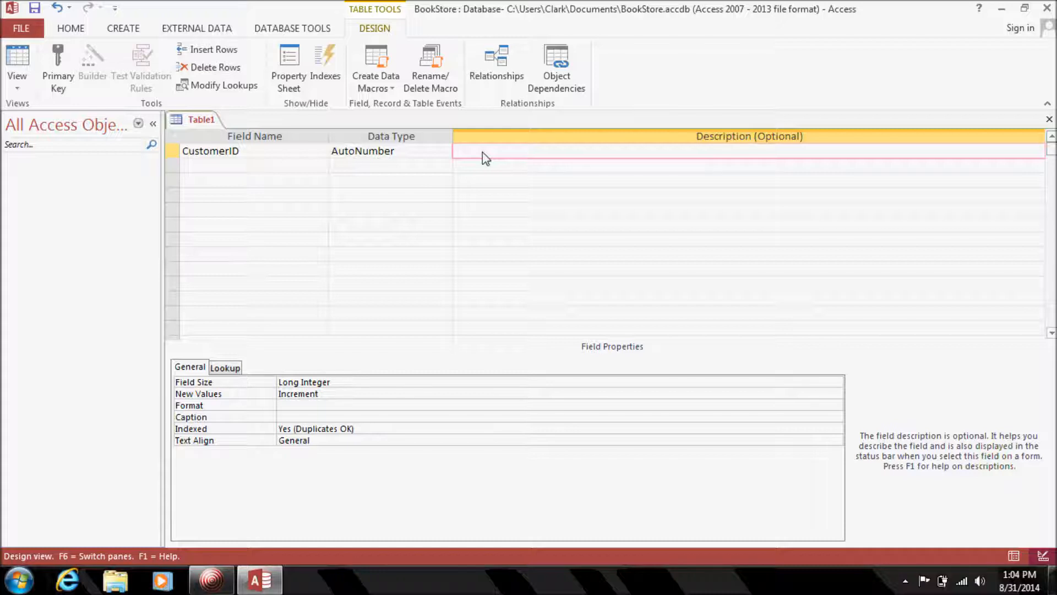
type("number to each customer")
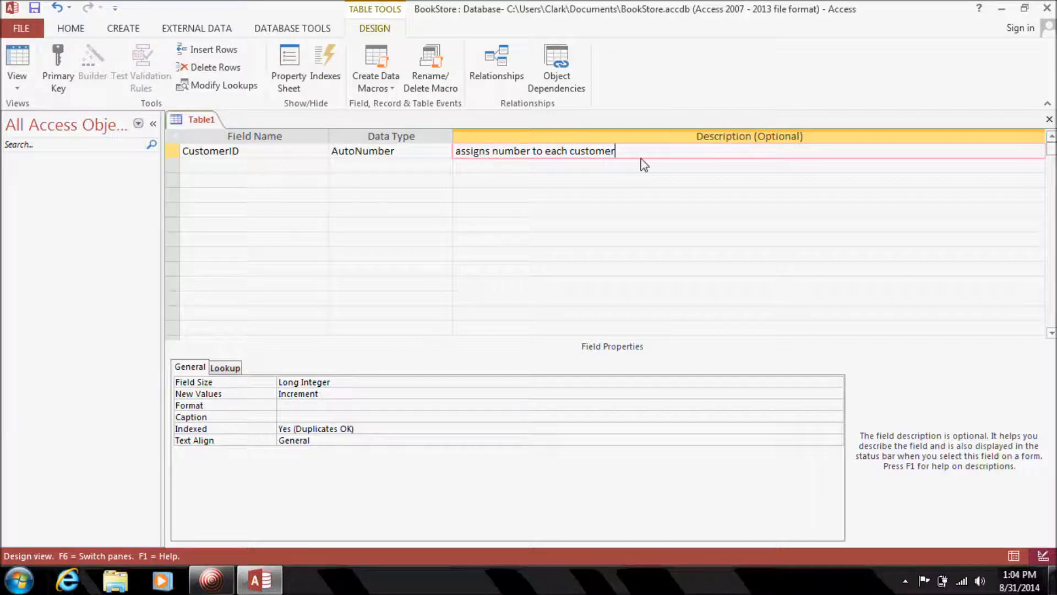
key("ctrl+shift+Left")
key("ctrl+shift+Left")
key("ctrl+shift+Left")
key("ctrl+shift+Left")
key("ctrl+shift+Left")
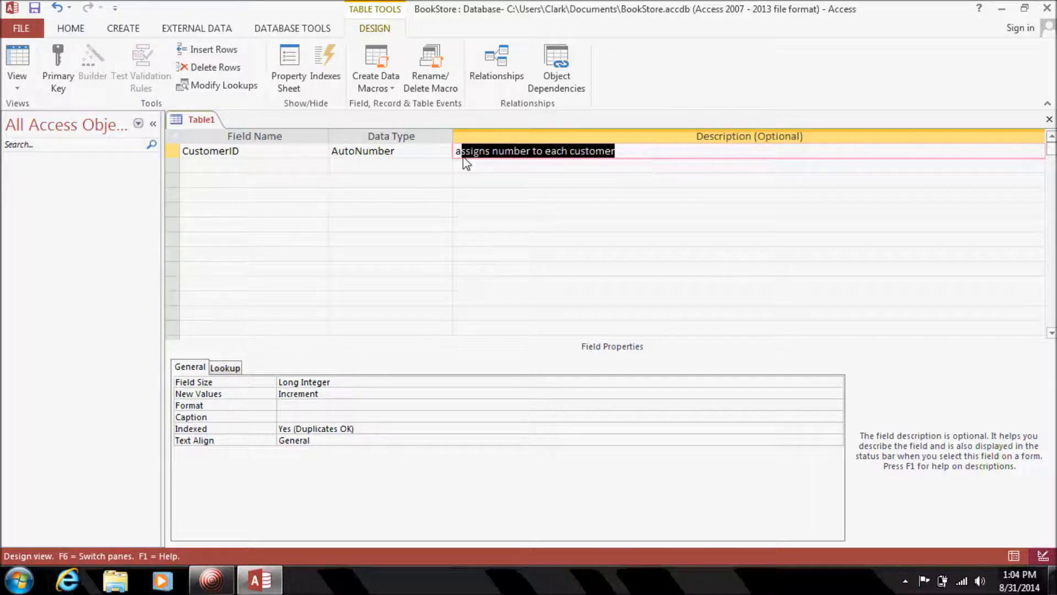
left_click(659, 152)
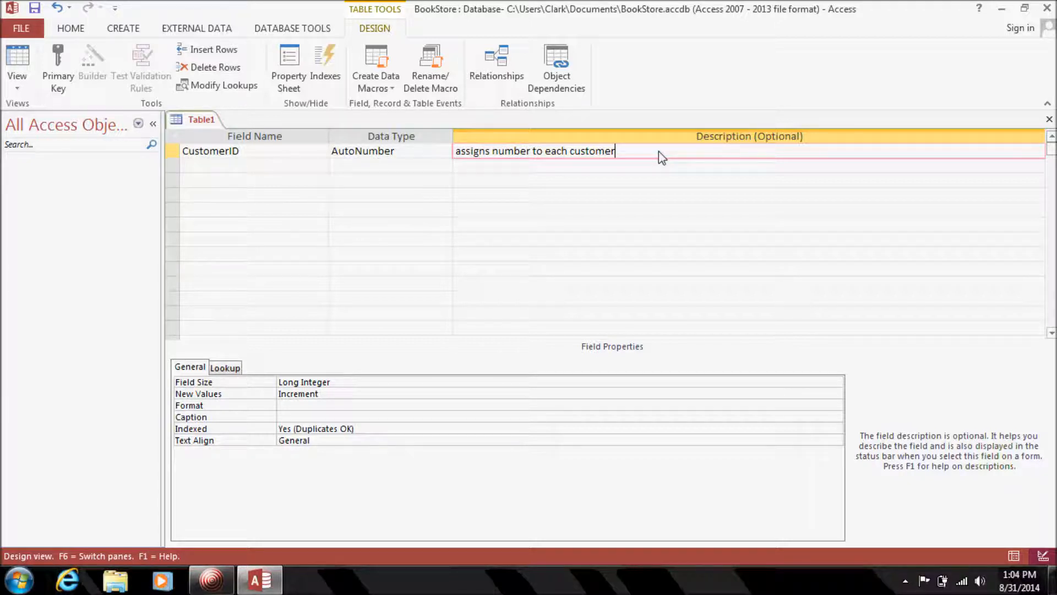
key("Return")
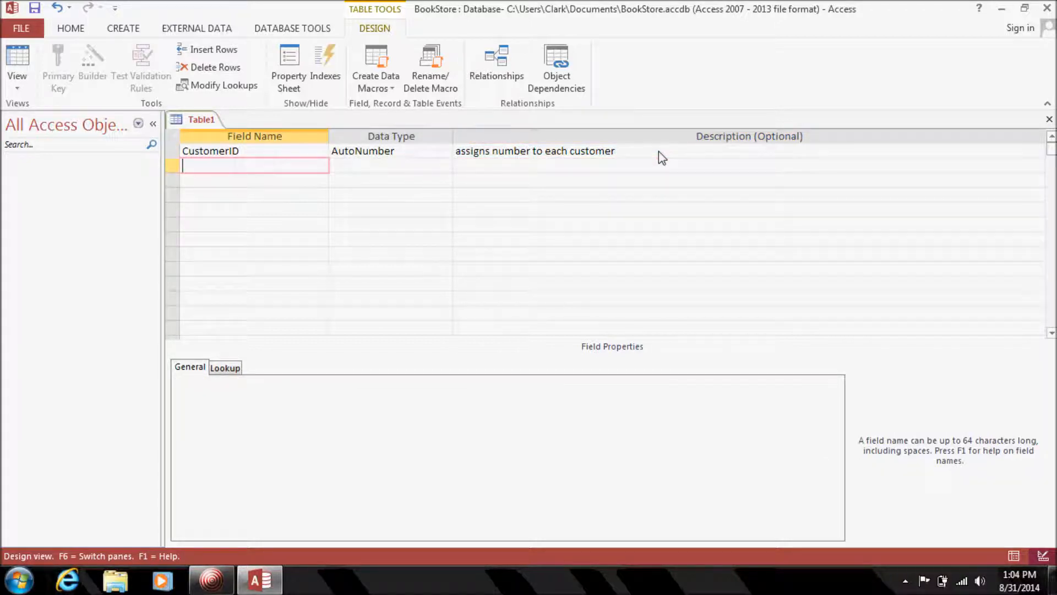
type("CustomerFirstName")
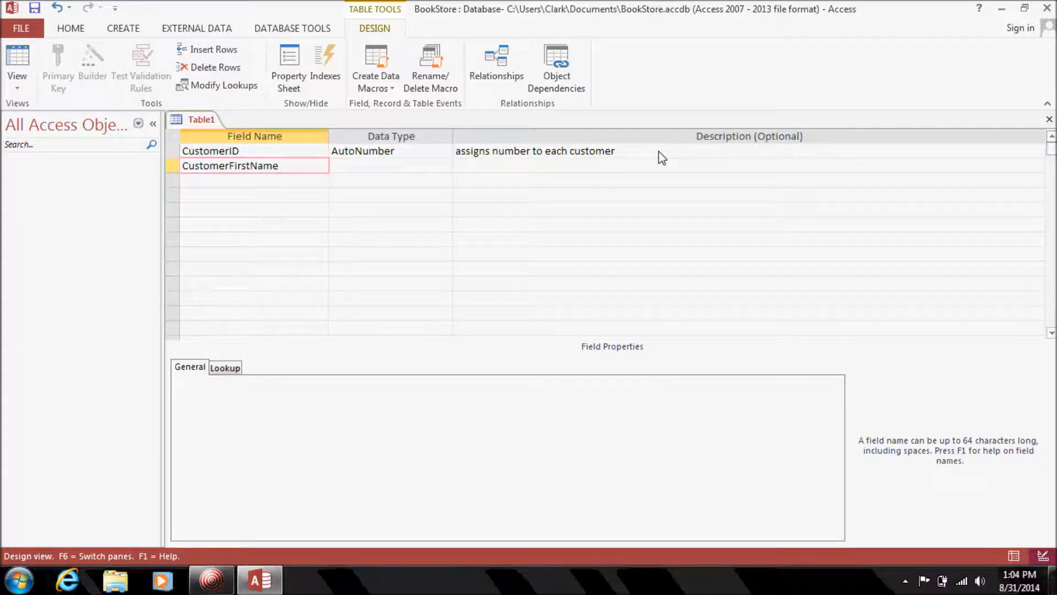
Set the CustomerFirstName field size to 50.
key("Tab")
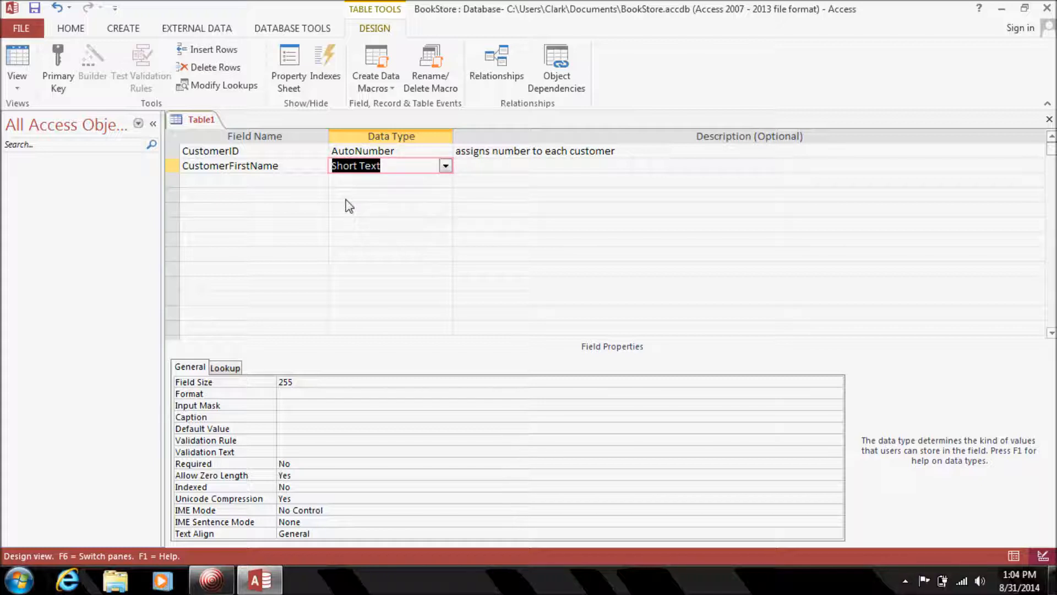
left_click(300, 384)
left_click(276, 384)
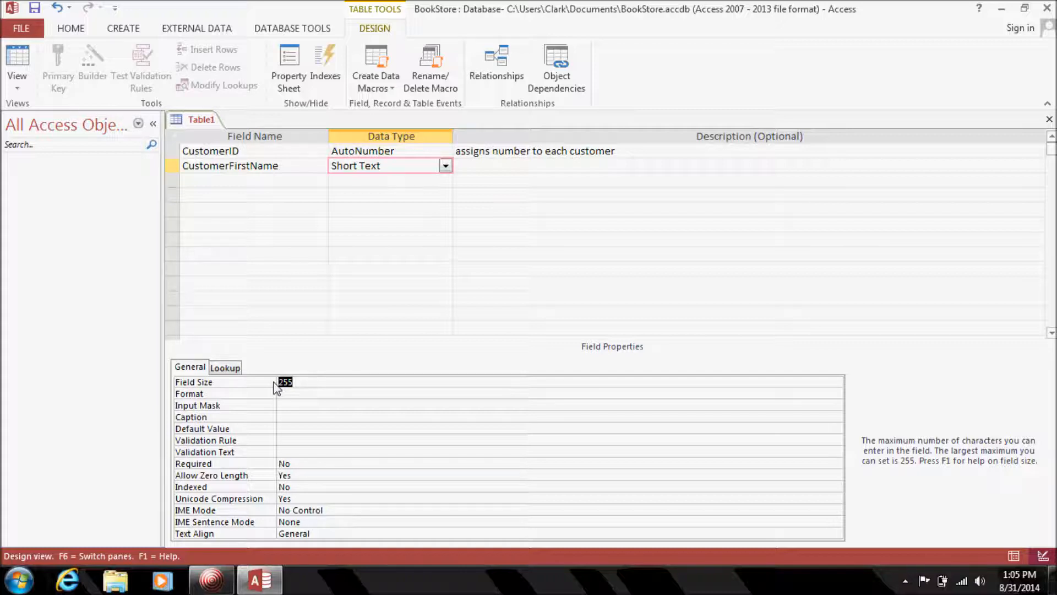
type("50")
key("Return")
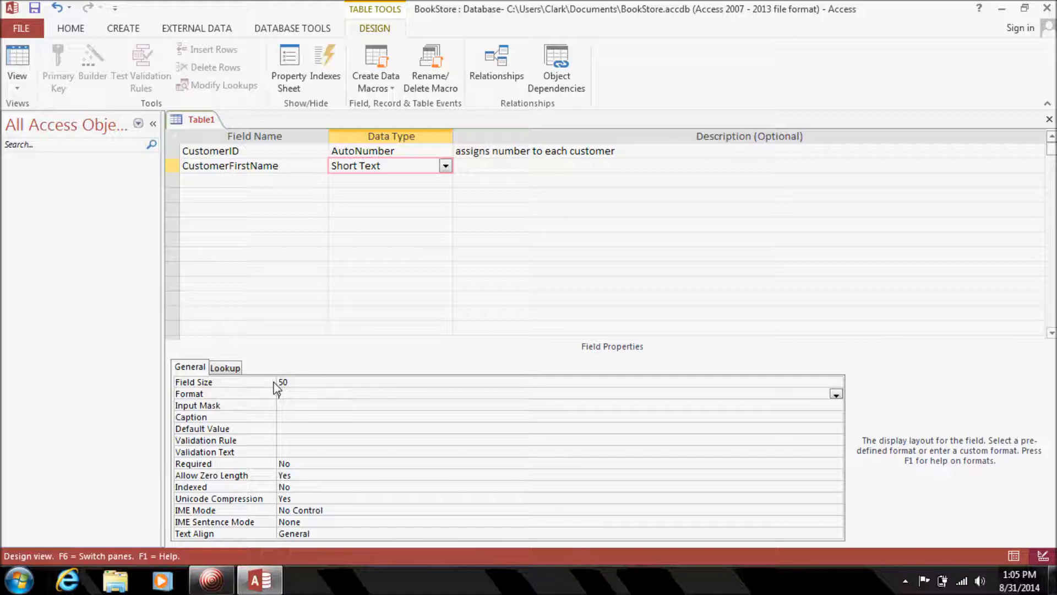
Add a CustomerLastName field with a field size of 50.
left_click(261, 180)
type("C")
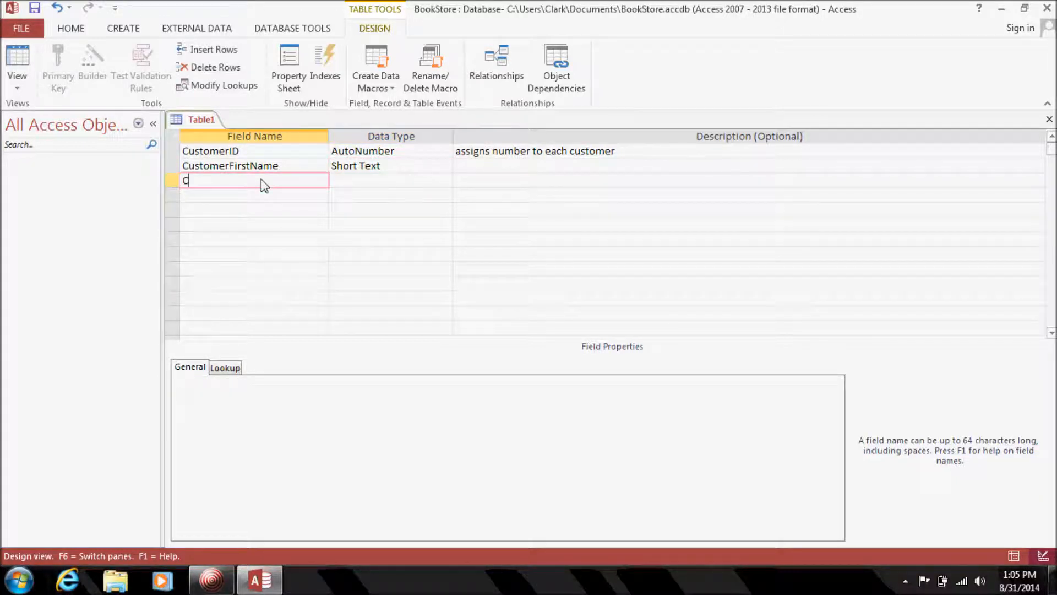
type("ustomerLastName")
key("Tab")
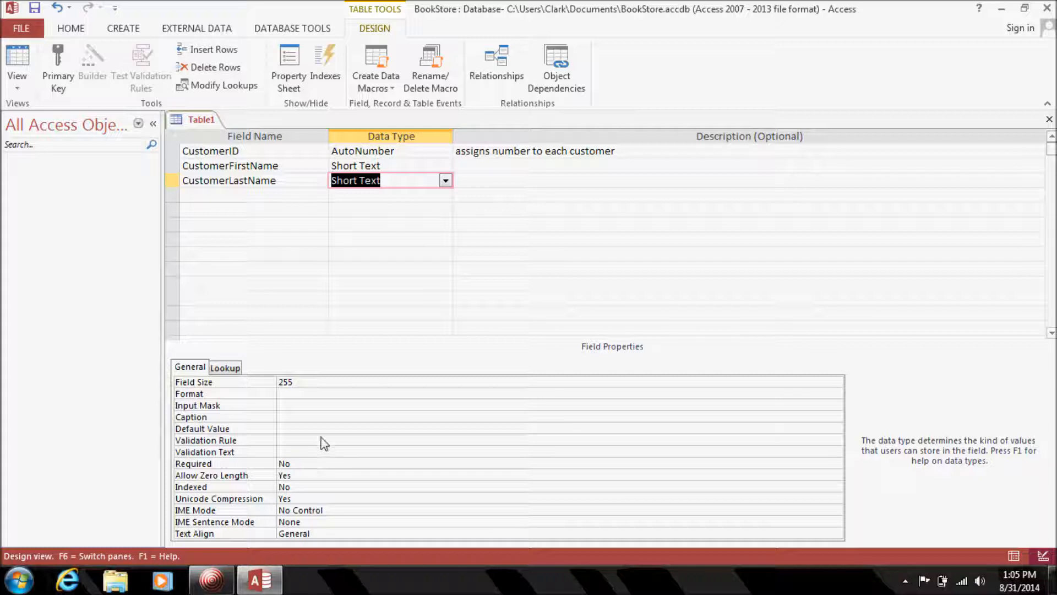
left_click(310, 381)
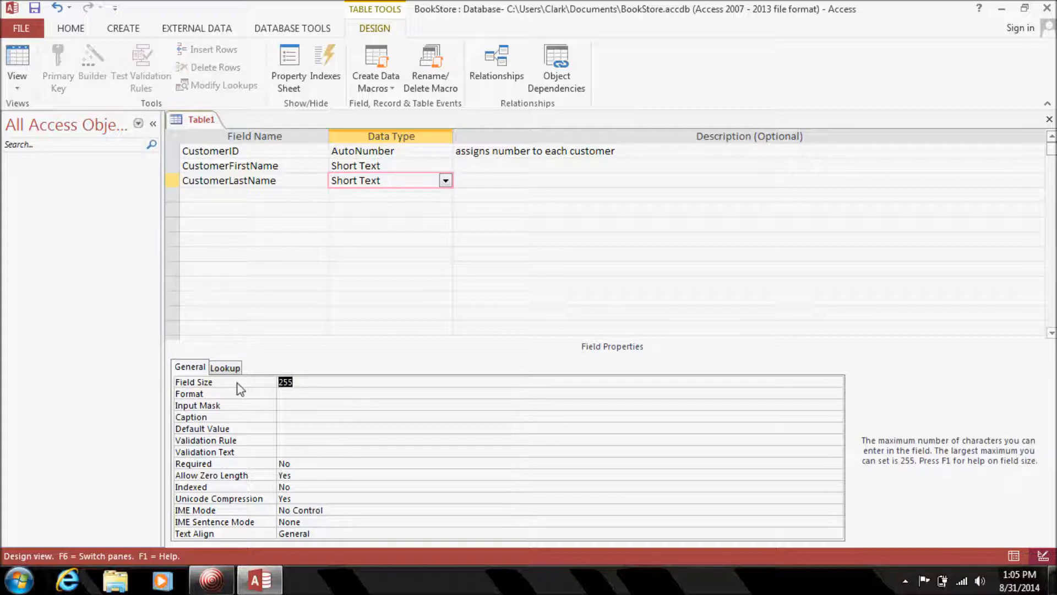
type("50")
Set Required to Yes for both CustomerLastName and CustomerFirstName.
double_click(293, 463)
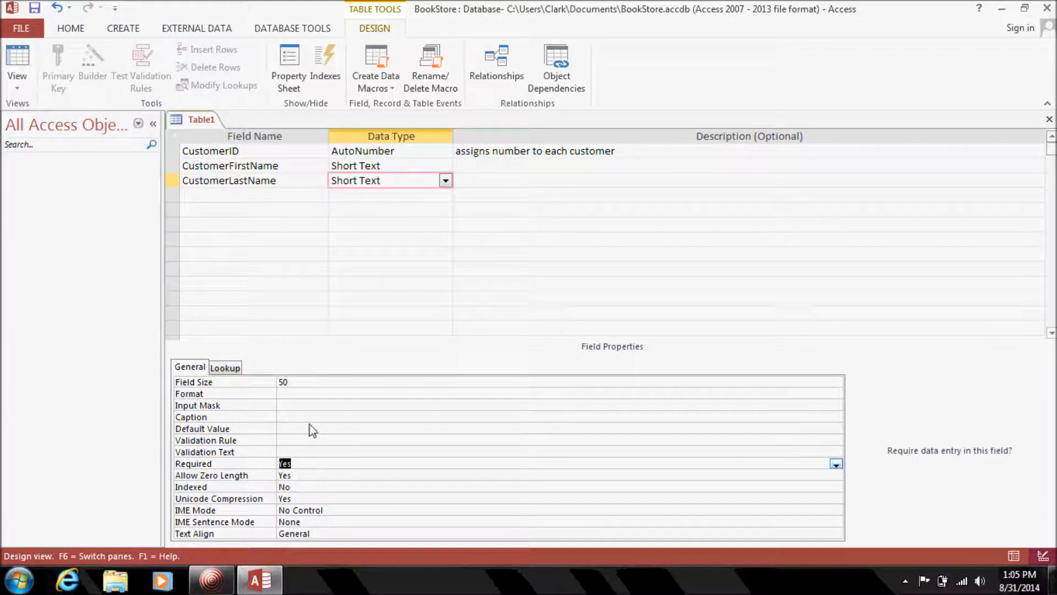
left_click(410, 167)
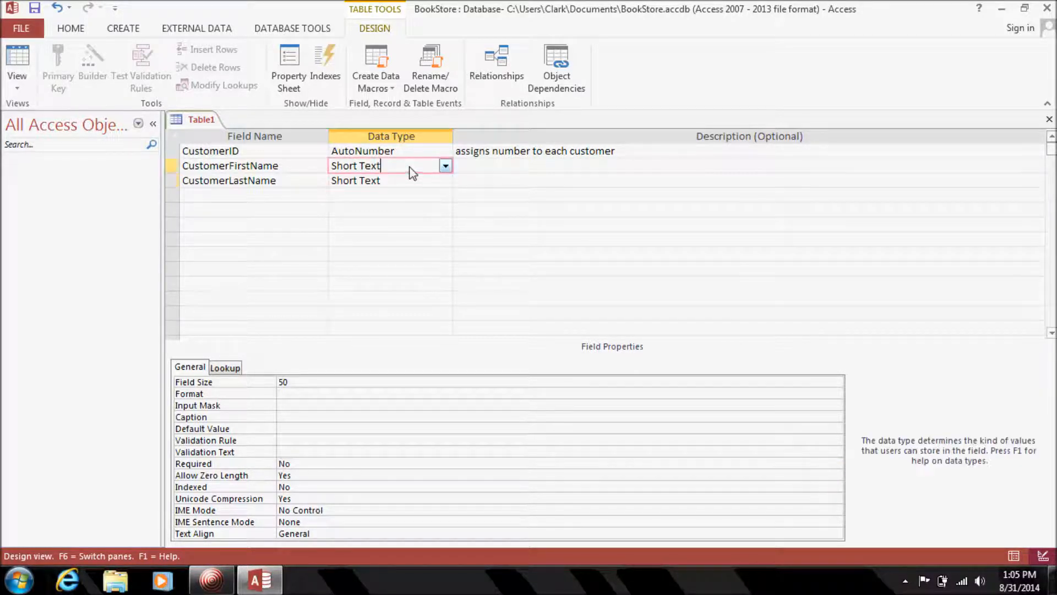
double_click(295, 466)
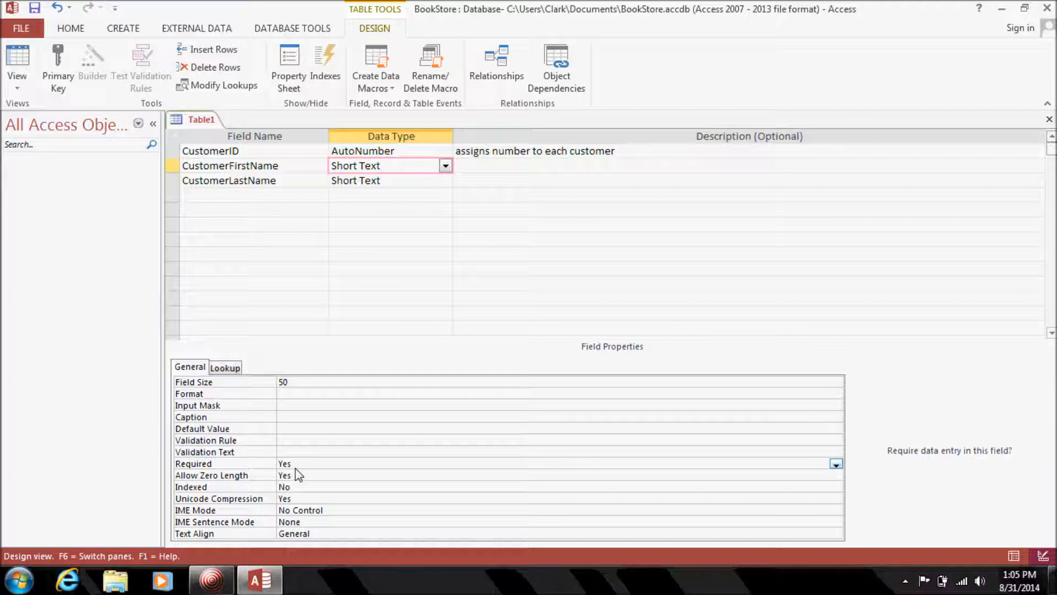
left_click(276, 197)
Add CustomerMI as a Short Text field with field size 1.
type("Cu")
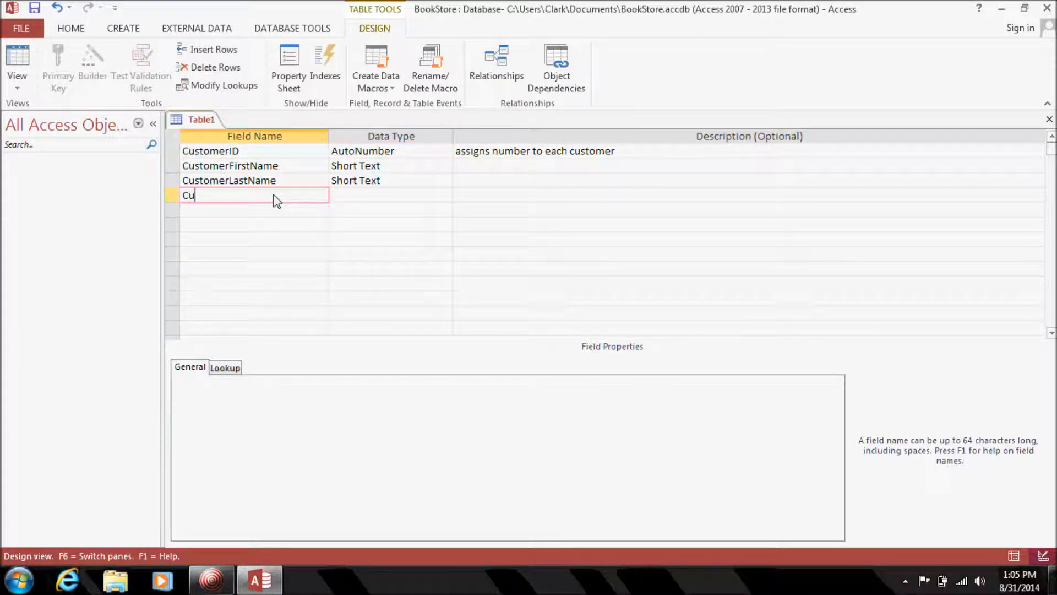
type("stomerMI")
key("Tab")
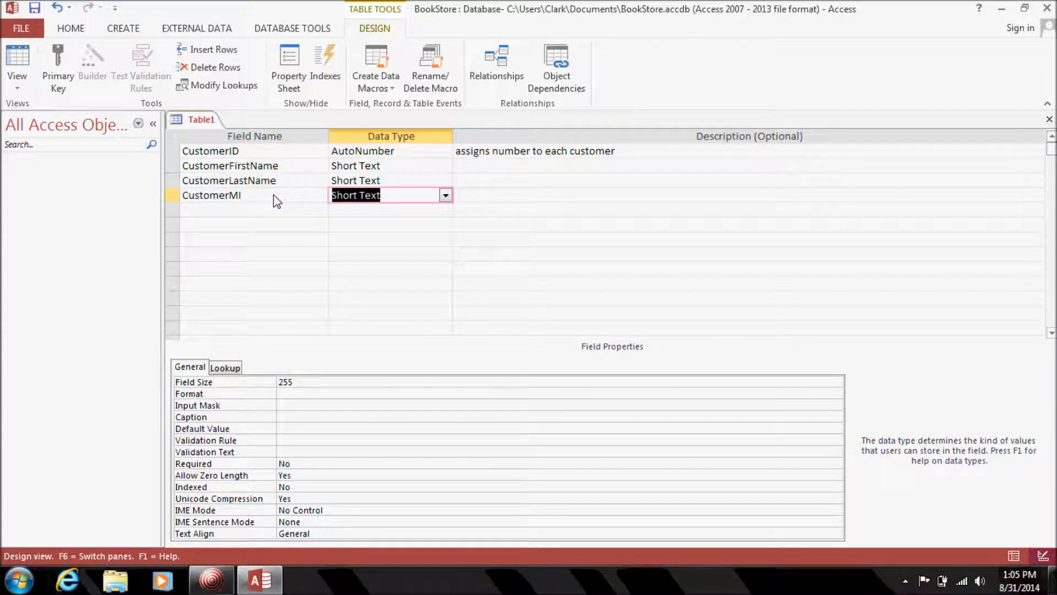
left_click(297, 381)
type("1")
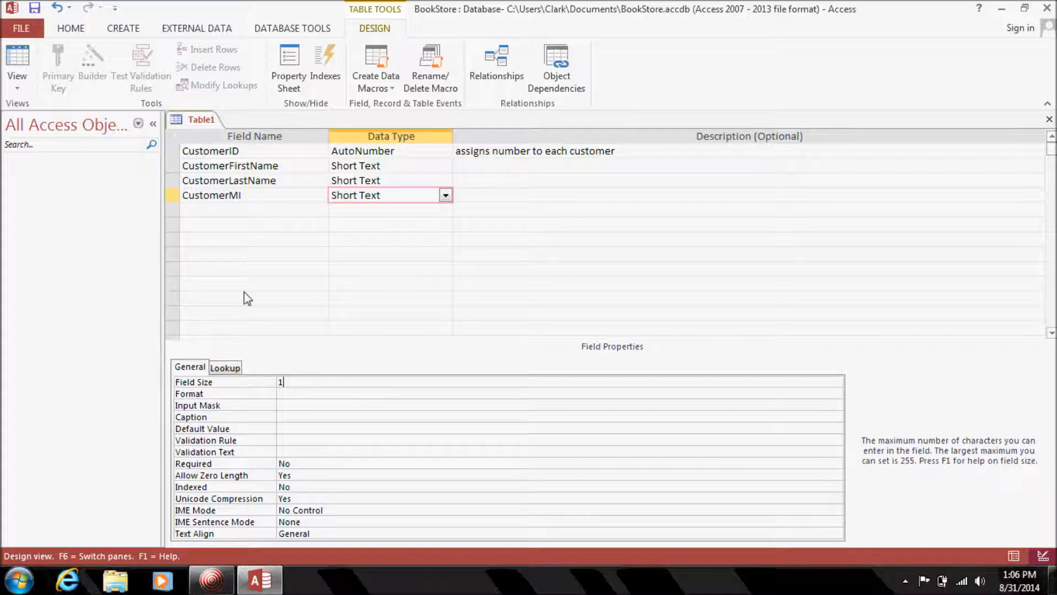
left_click(254, 209)
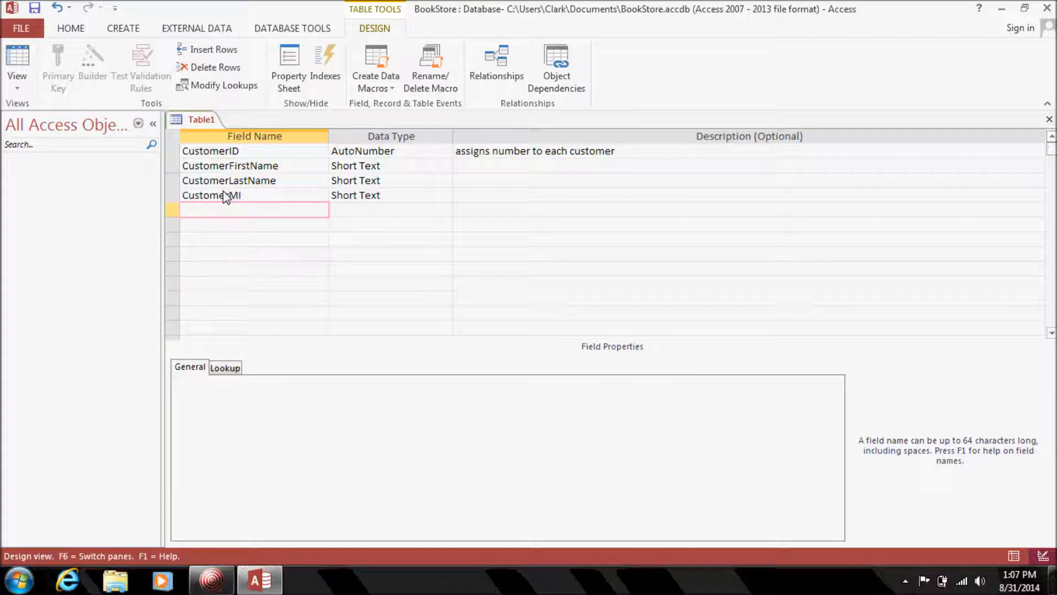
Add CustomerStreetAddress1 and CustomerStreetAddress2 (described 'Apt # etc') as Short Text fields.
type("CustomerStreetAddress1")
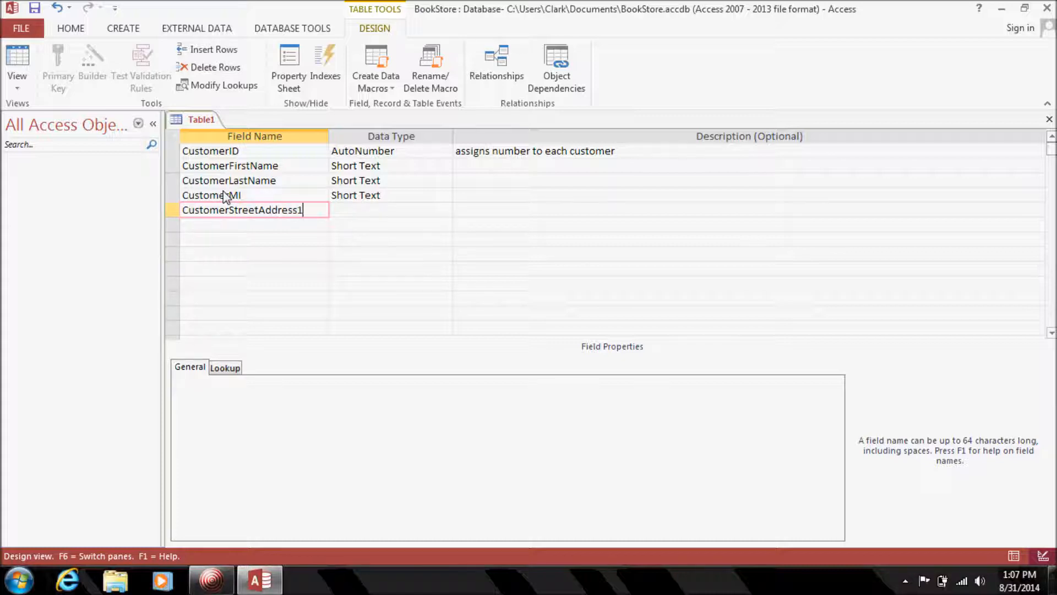
key("Tab")
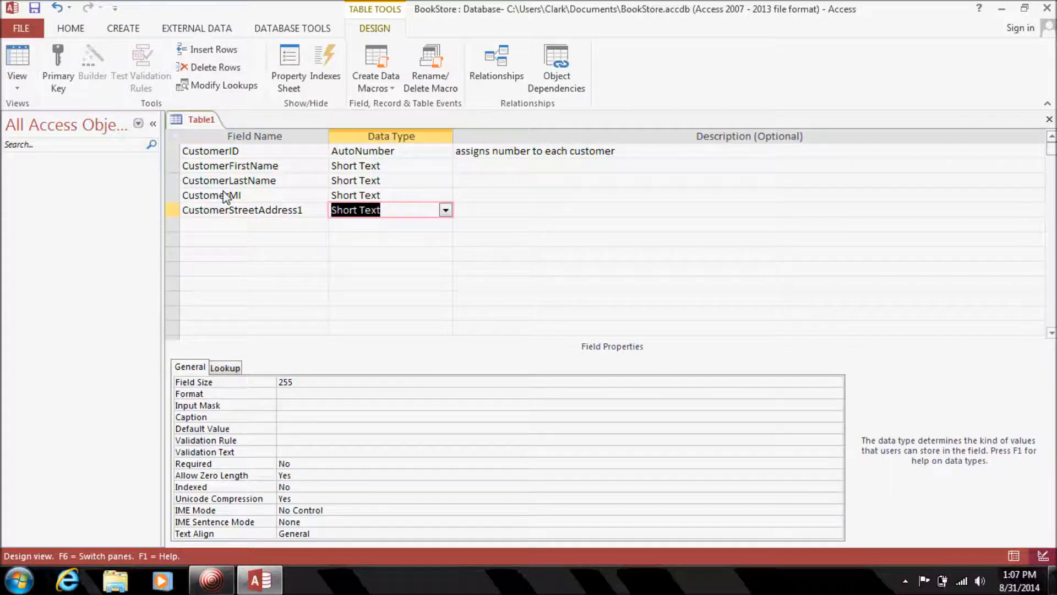
key("Tab")
key("Tab")
type("Custo")
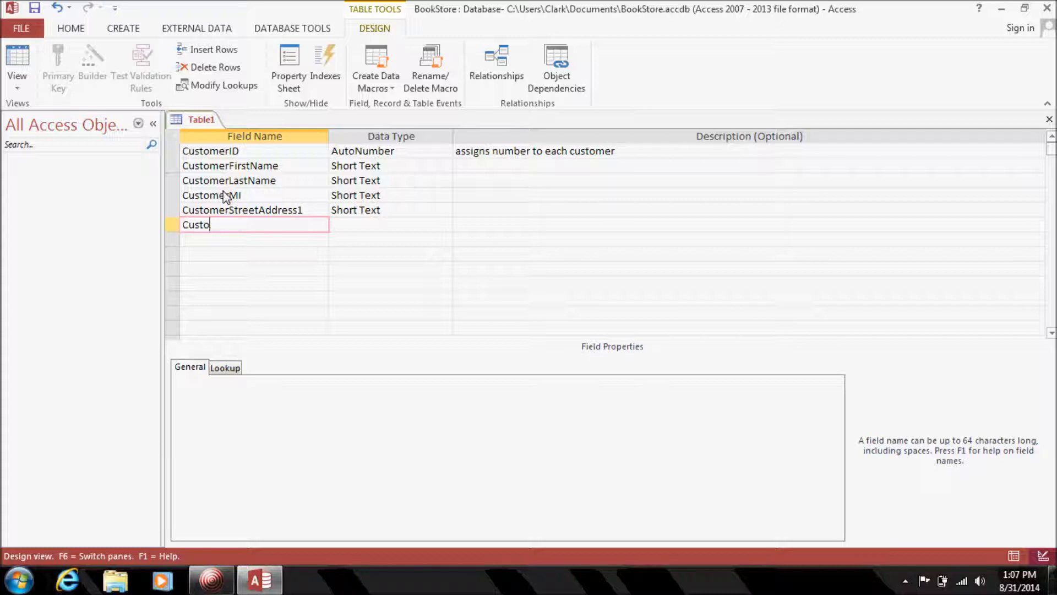
type("merStreetAddress2")
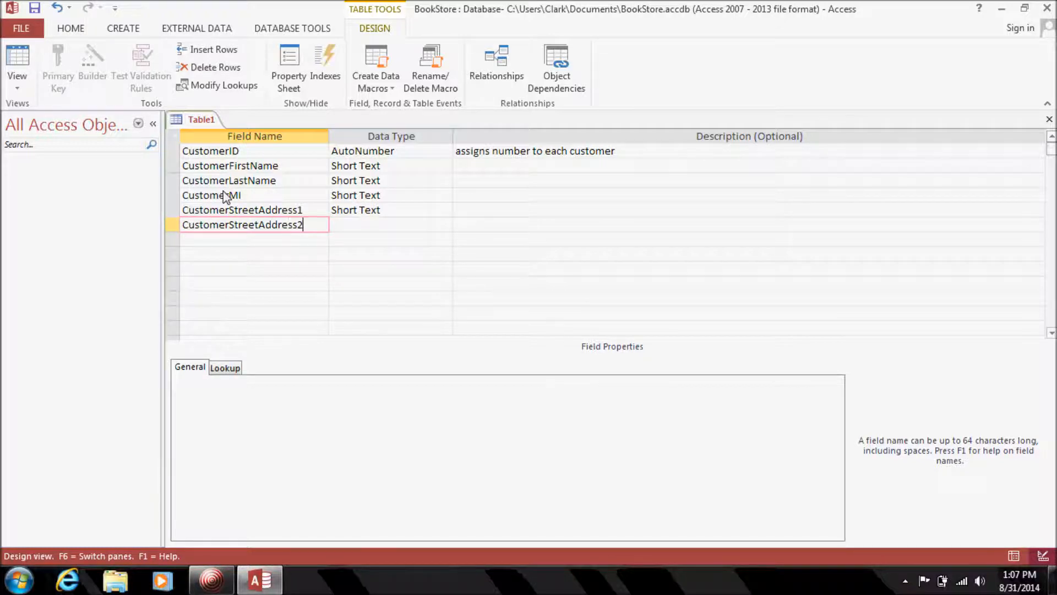
key("Tab")
key("Tab")
type("Apt # et")
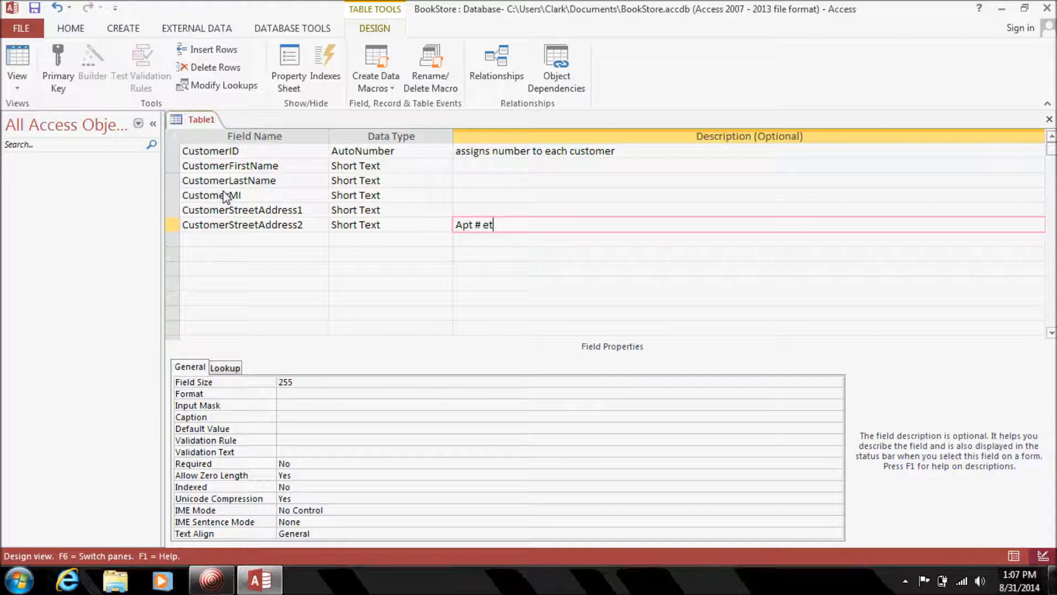
type("c")
key("Tab")
Add a CustomerPhone field and bring up its data type list.
type("CustomerPhoneN")
key("BackSpace")
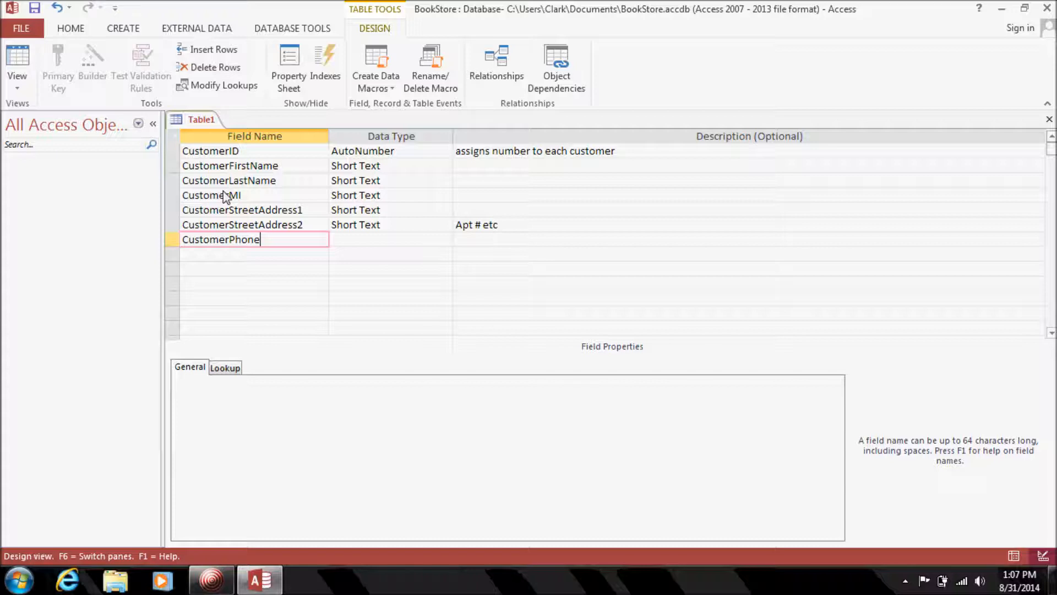
key("Tab")
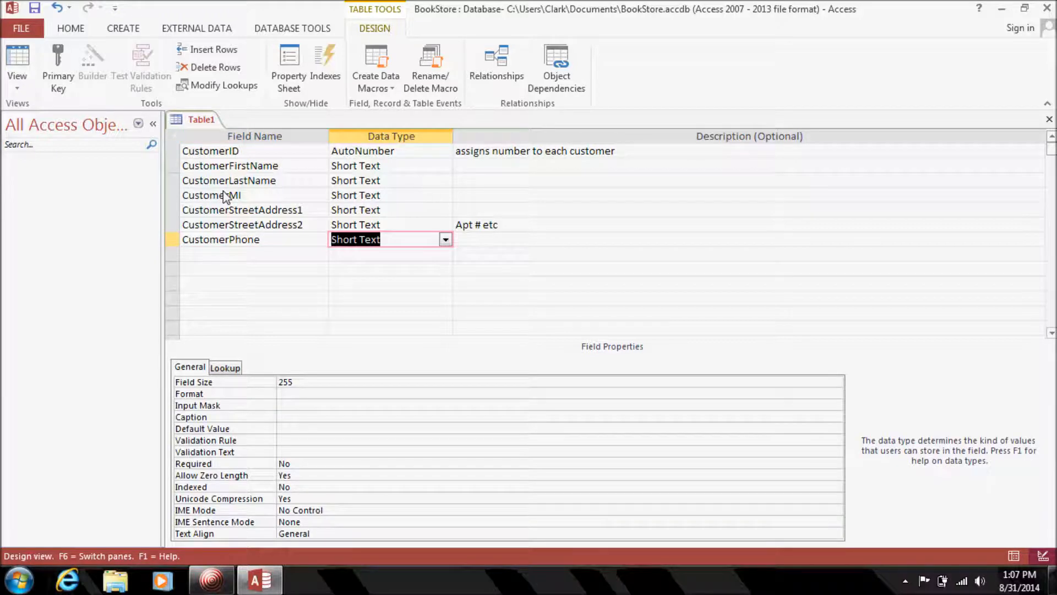
left_click(445, 240)
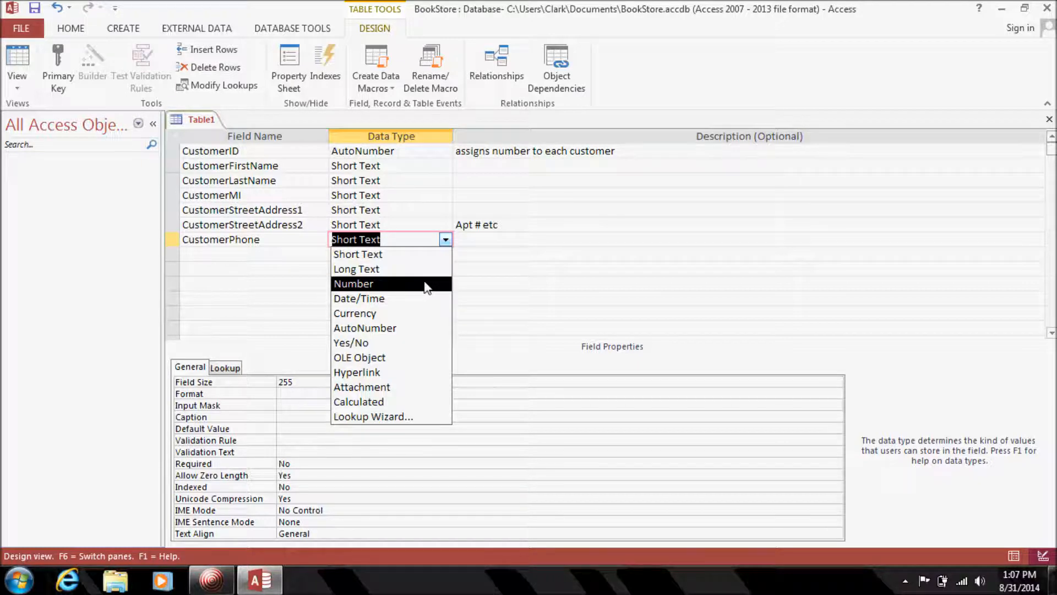
Leave CustomerPhone as Short Text and add a CustomerEmail Short Text field below it.
key("Escape")
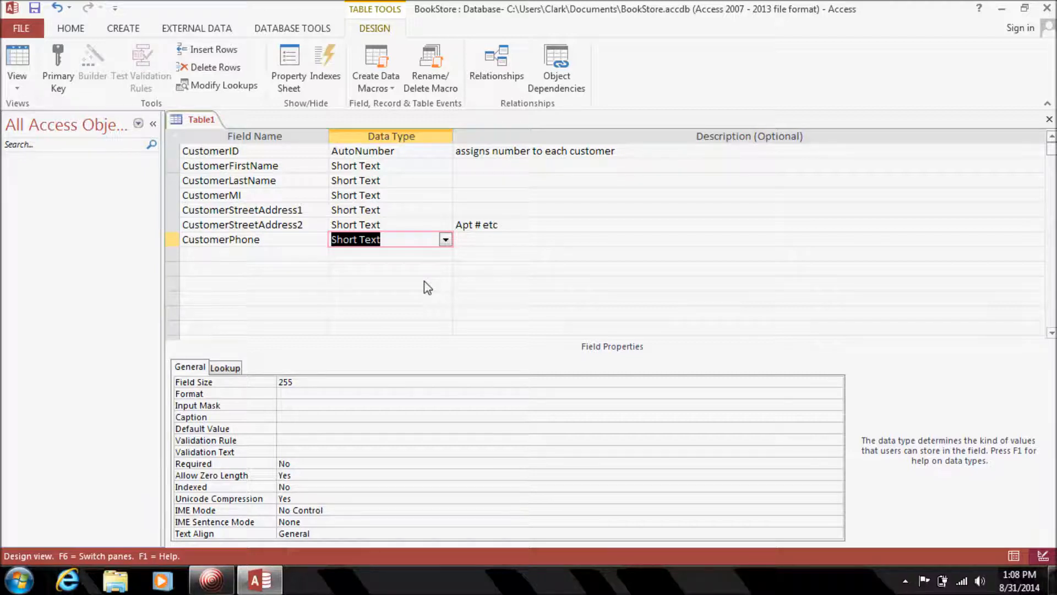
key("Tab")
key("Tab")
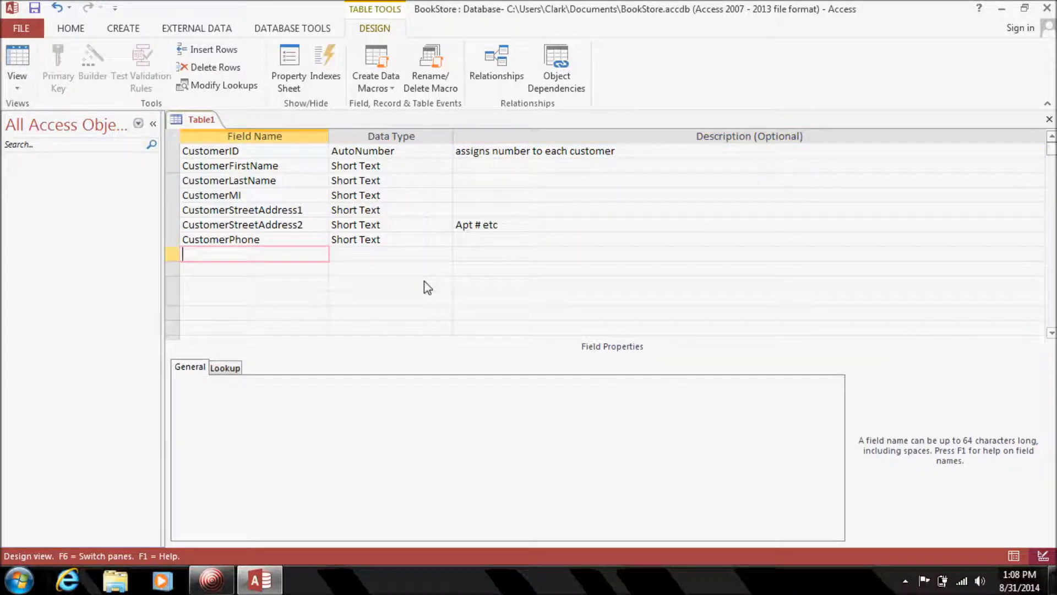
left_click(388, 241)
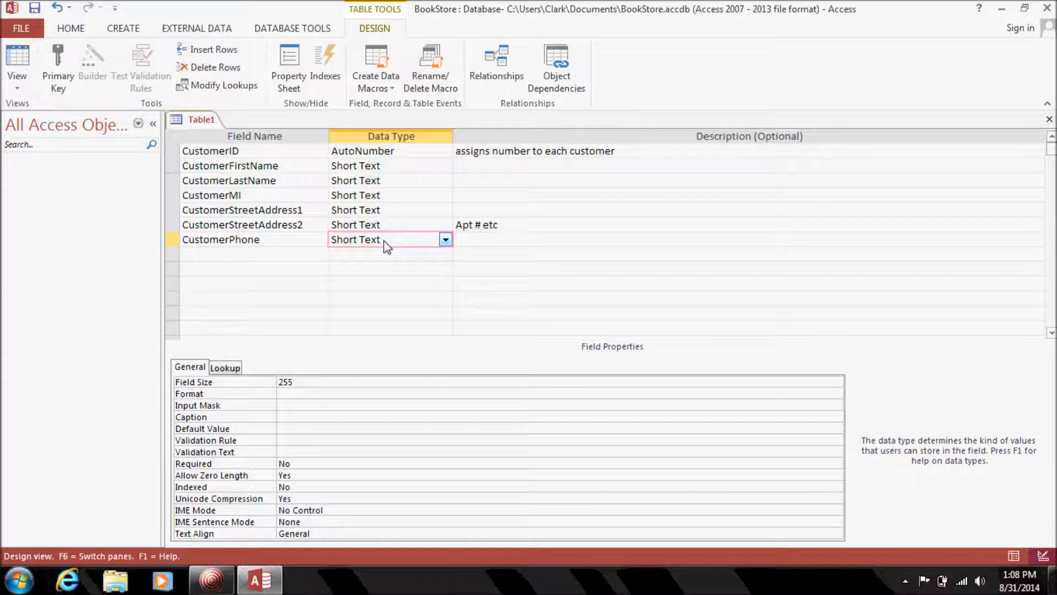
left_click(272, 259)
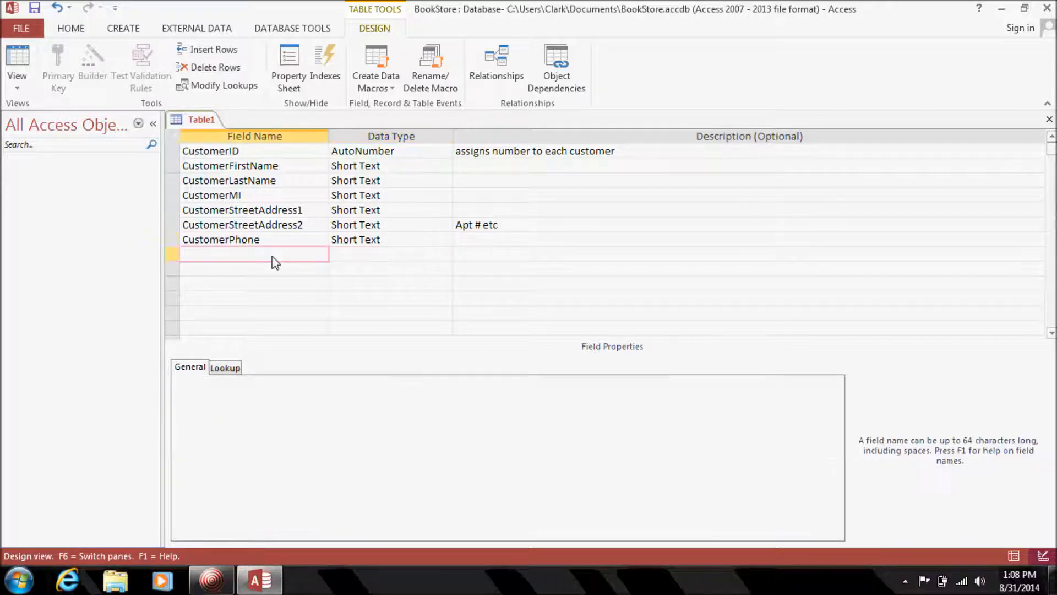
type("Customer")
left_click(194, 240)
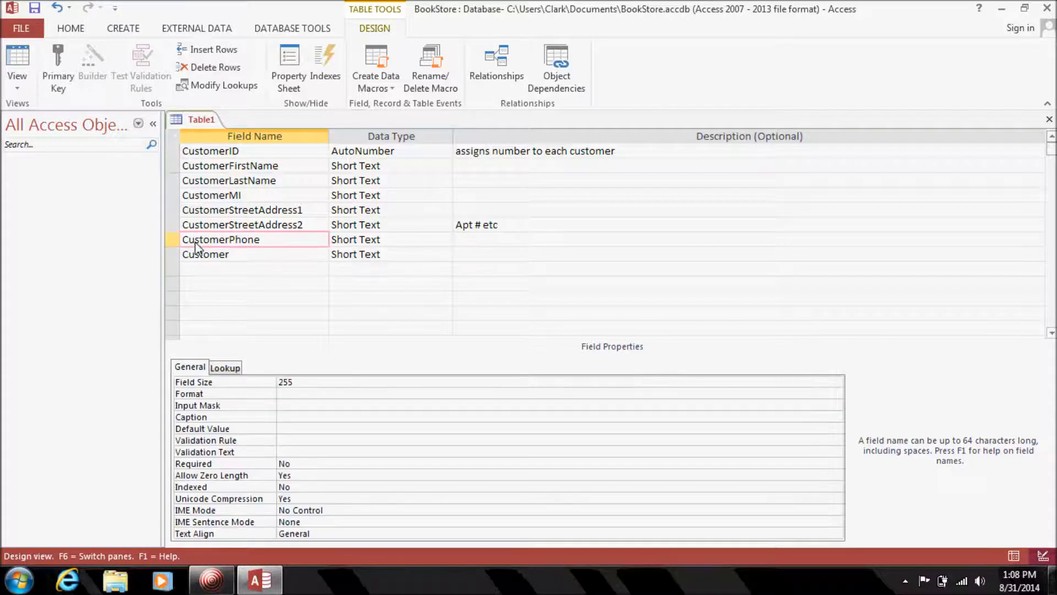
left_click(245, 258)
type("Email")
key("Tab")
key("Tab")
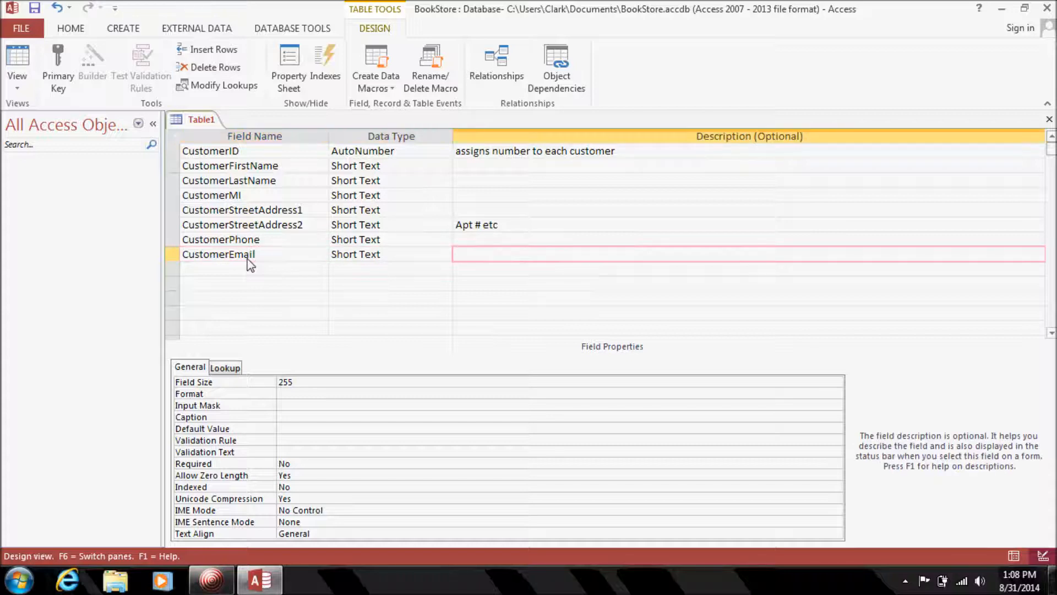
left_click(171, 240)
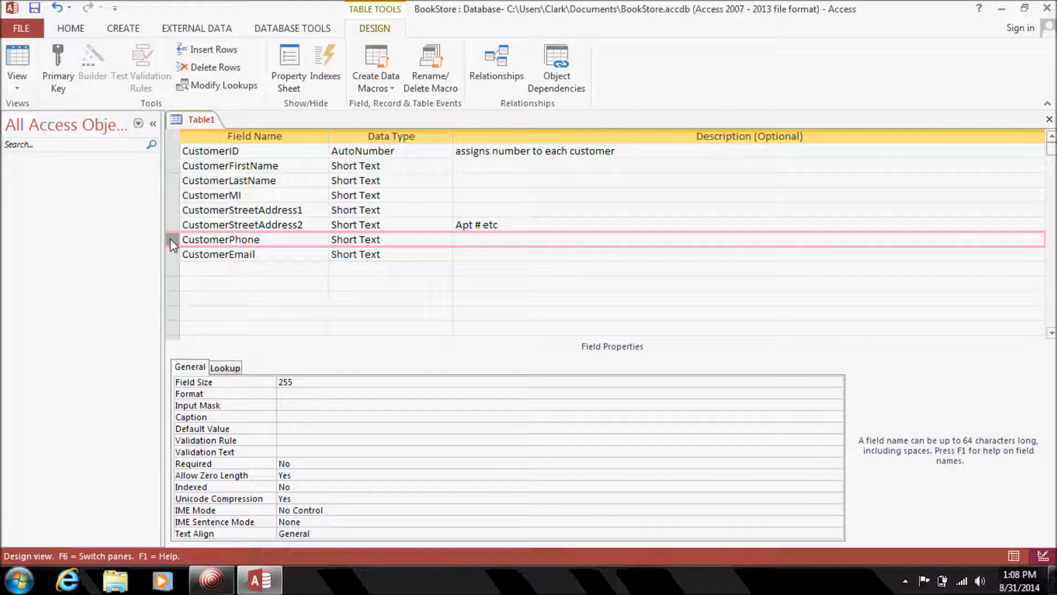
Insert a CustomerCity field above CustomerPhone.
right_click(170, 240)
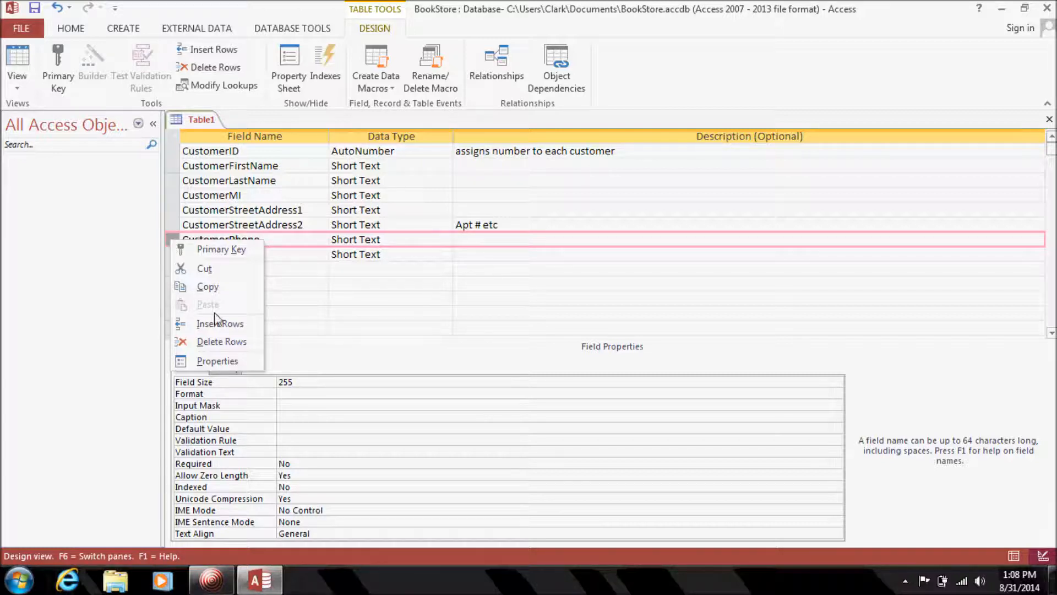
left_click(218, 324)
left_click(196, 242)
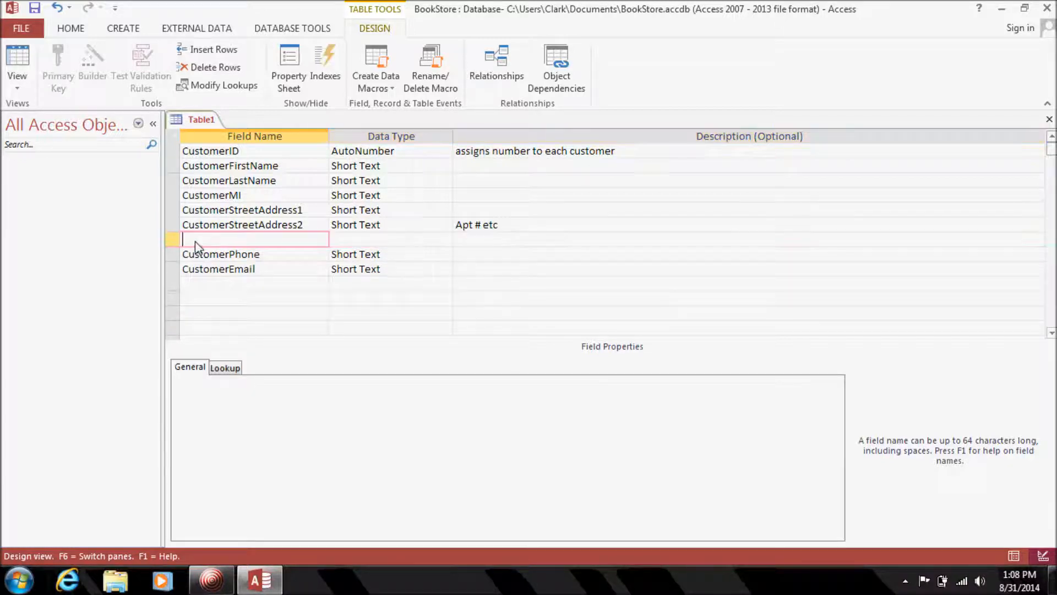
type("CustomerCity")
key("Tab")
key("Tab")
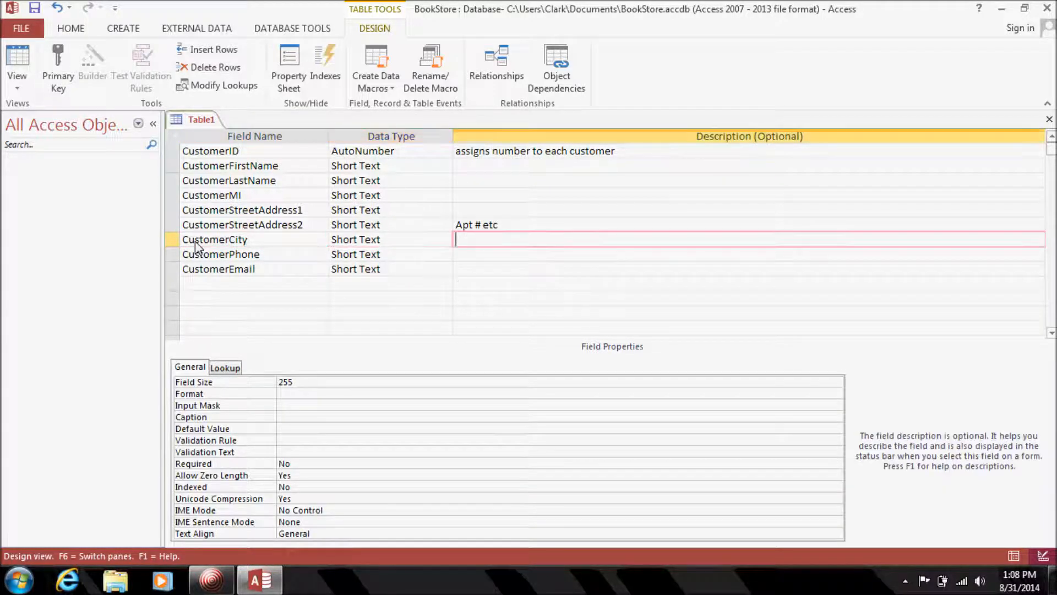
Insert CustomerState above CustomerPhone with field size 2 and description '2 char code'.
left_click(172, 257)
right_click(173, 258)
left_click(209, 338)
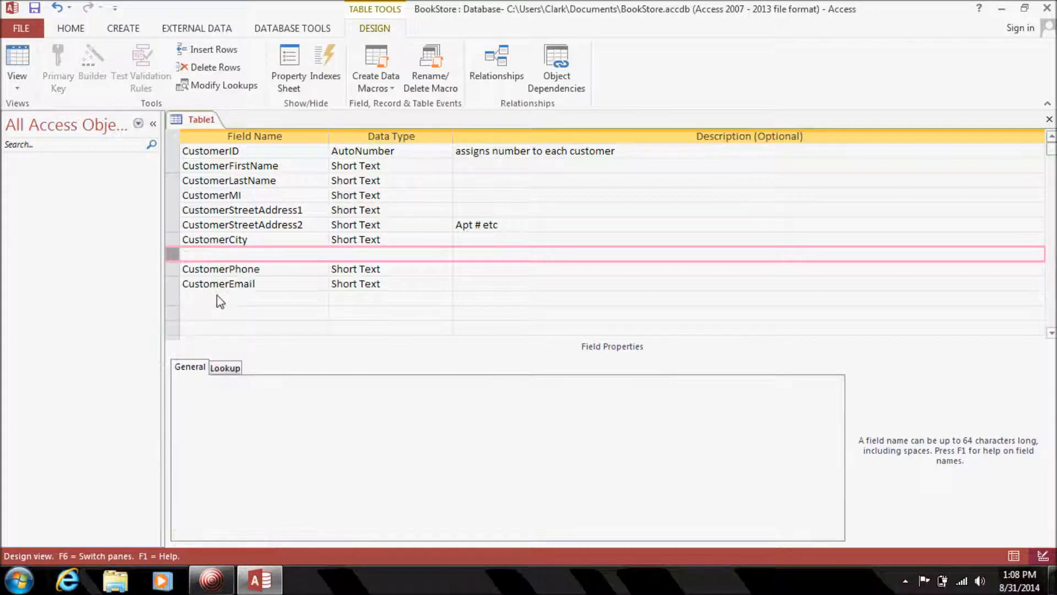
left_click(227, 257)
type("CustomerState")
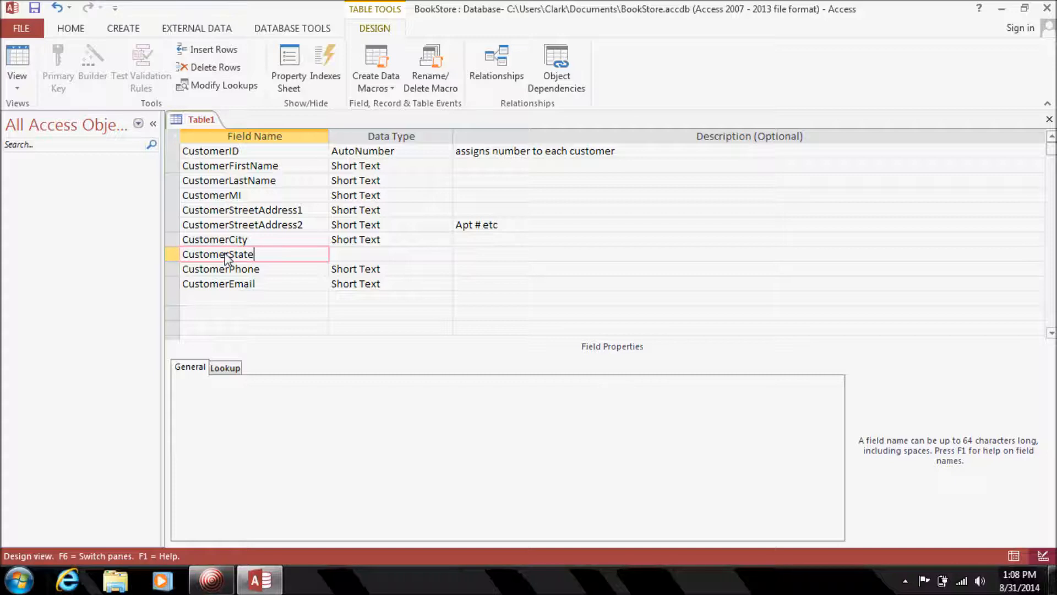
key("Tab")
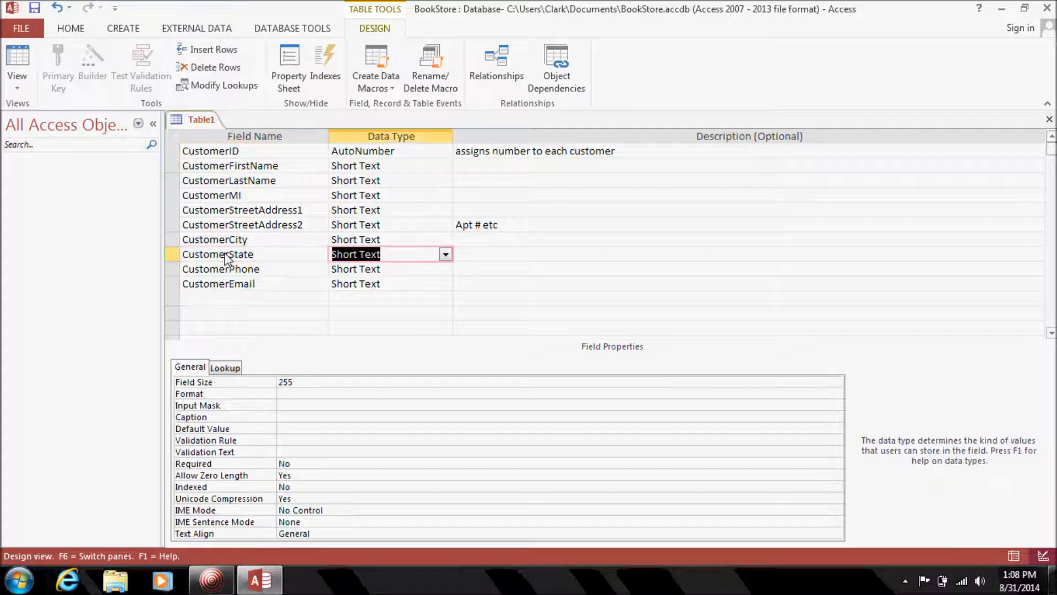
left_click(303, 383)
left_click(253, 382)
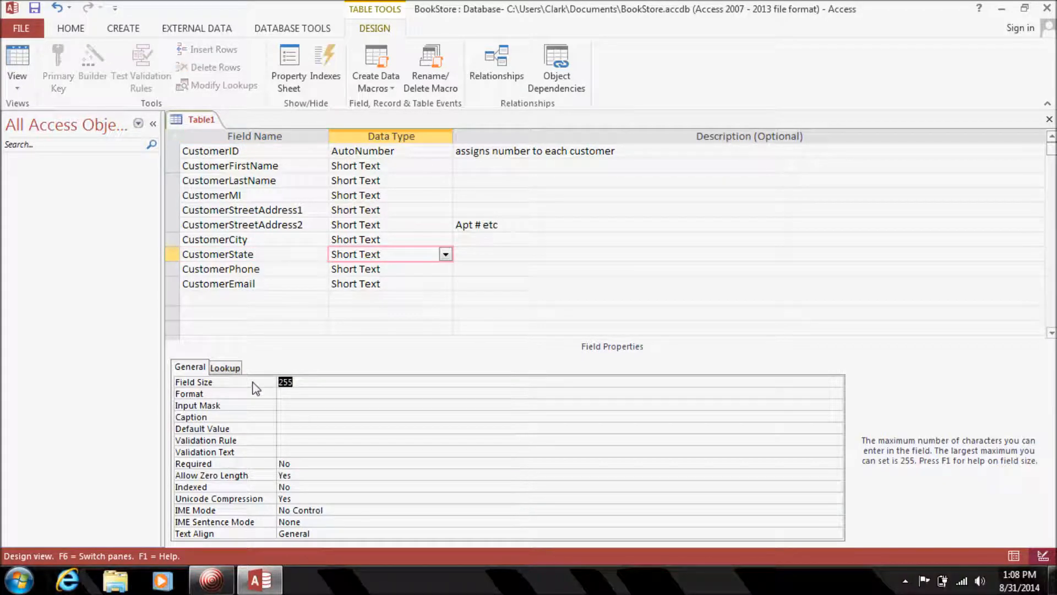
type("2")
left_click(521, 254)
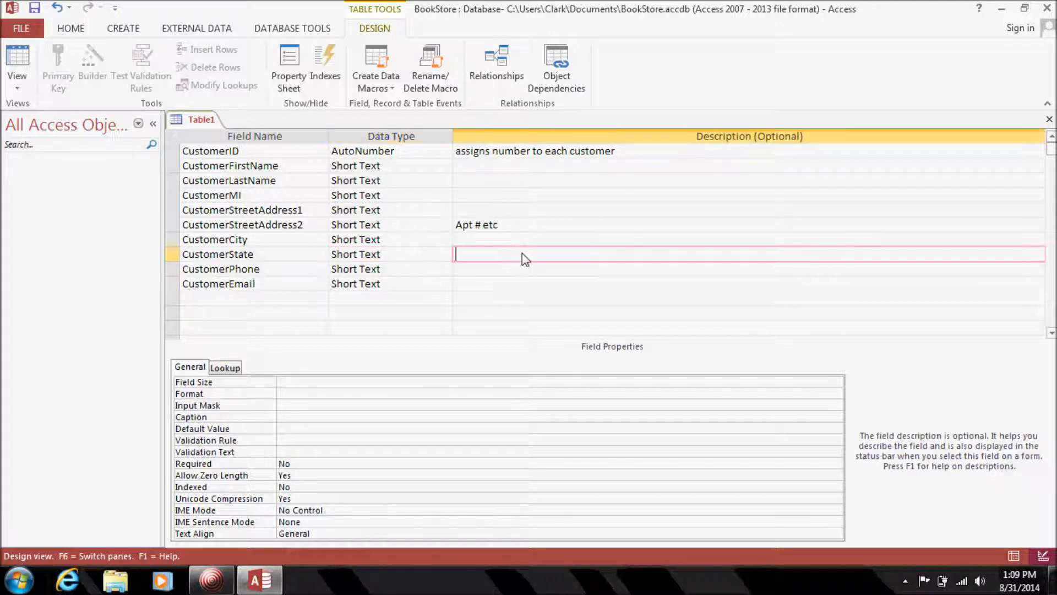
type("2 char code")
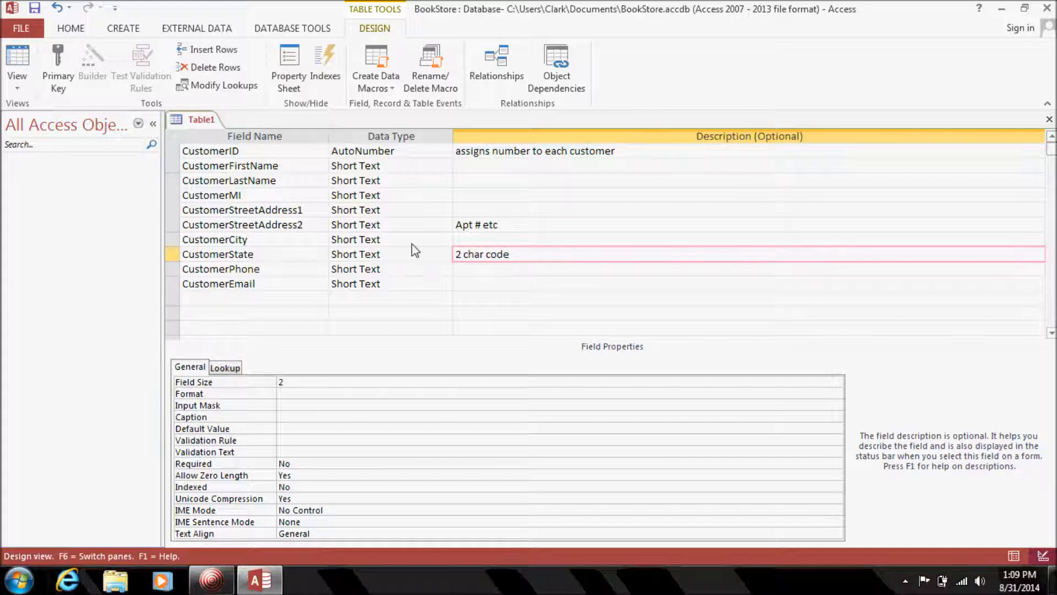
left_click(170, 268)
Insert a CustomerZip field above CustomerPhone with Field Size 9.
right_click(170, 269)
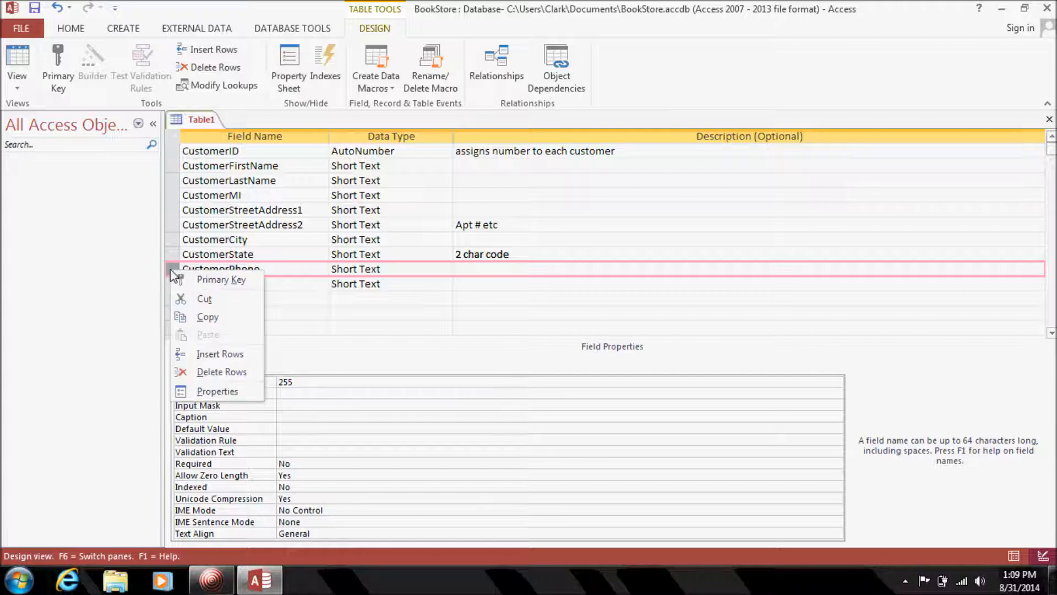
left_click(197, 352)
left_click(225, 269)
type("CustomerZ")
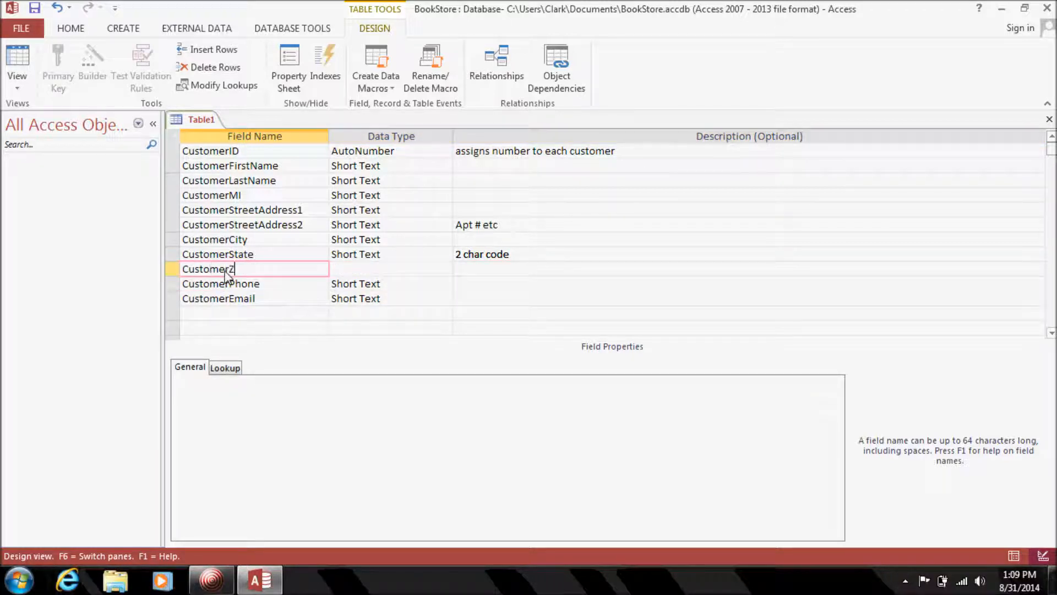
type("ip")
key("Tab")
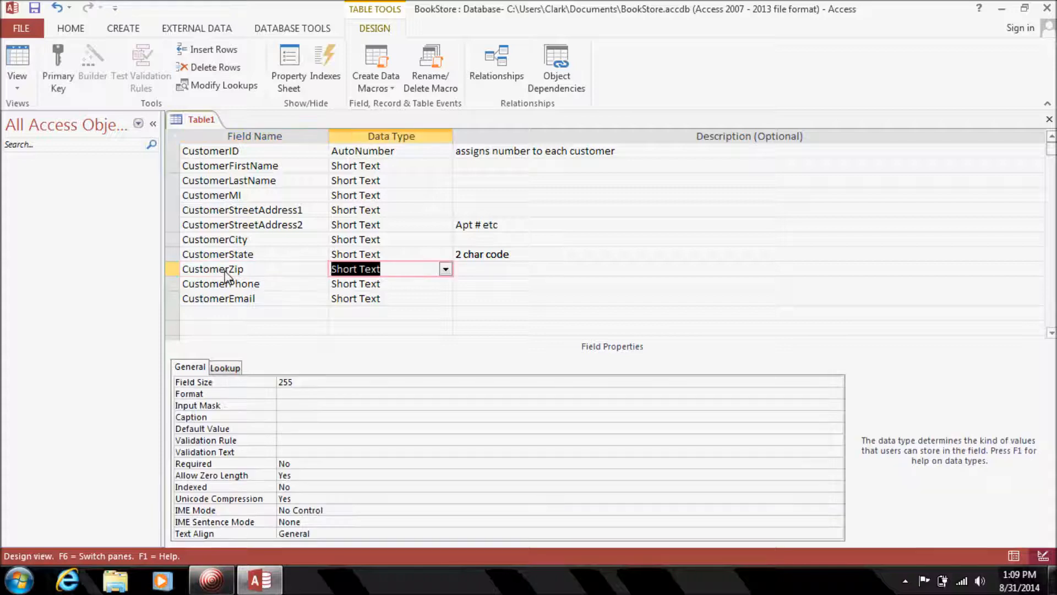
left_click(304, 387)
type("9")
left_click(359, 326)
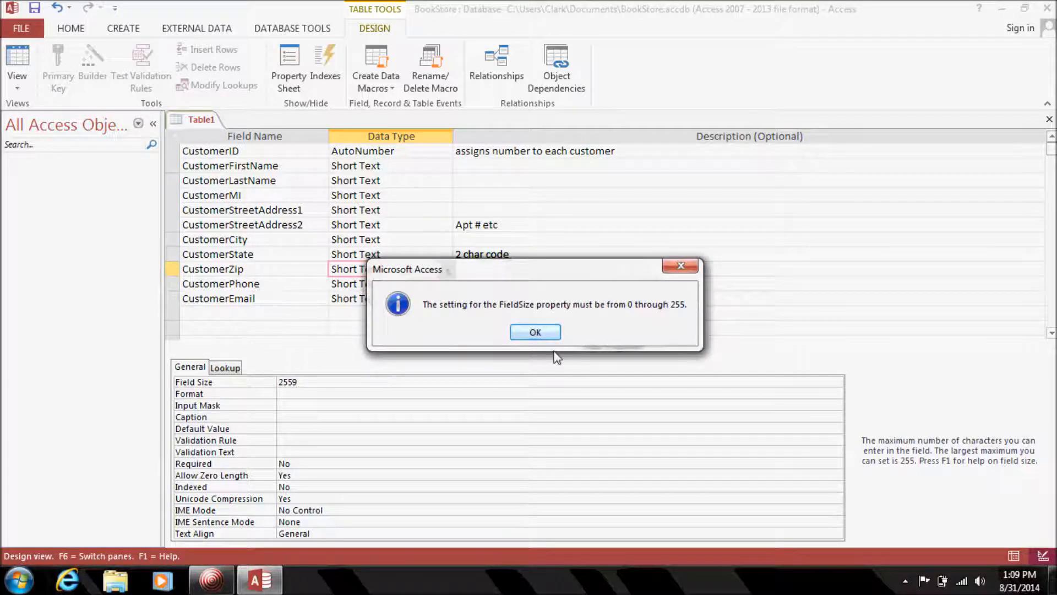
left_click(536, 333)
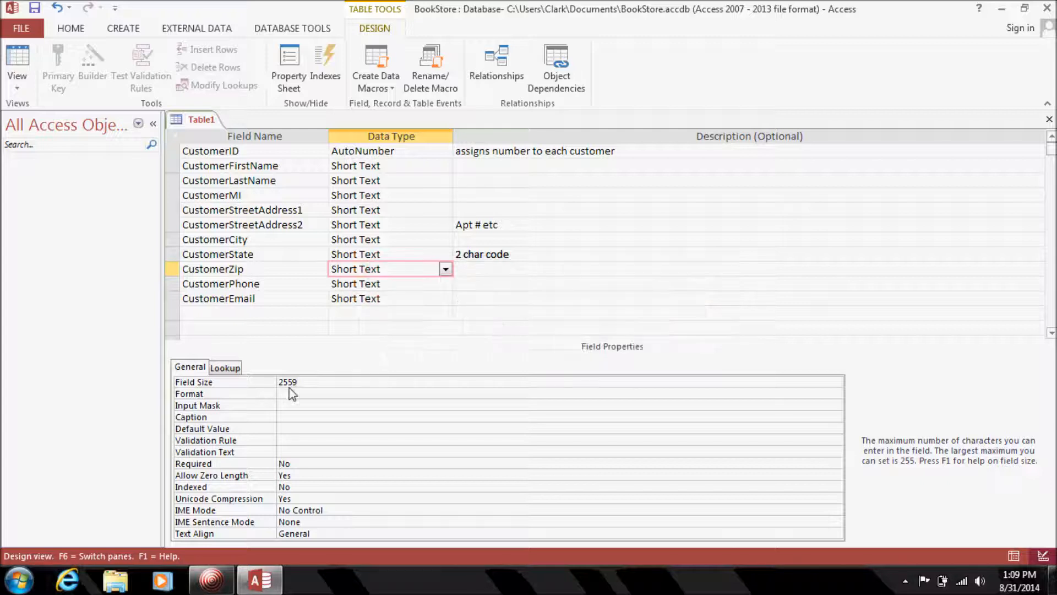
key("BackSpace")
key("BackSpace")
type("9")
Limit the CustomerEmail field's Field Size to 100 characters.
left_click(388, 302)
left_click(296, 383)
double_click(297, 383)
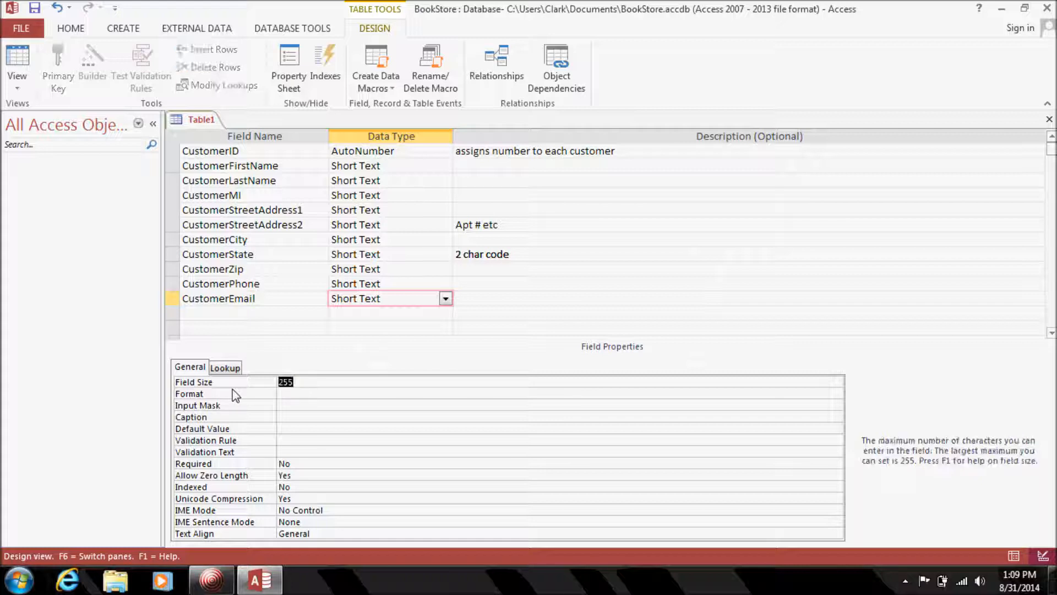
type("100")
left_click(349, 284)
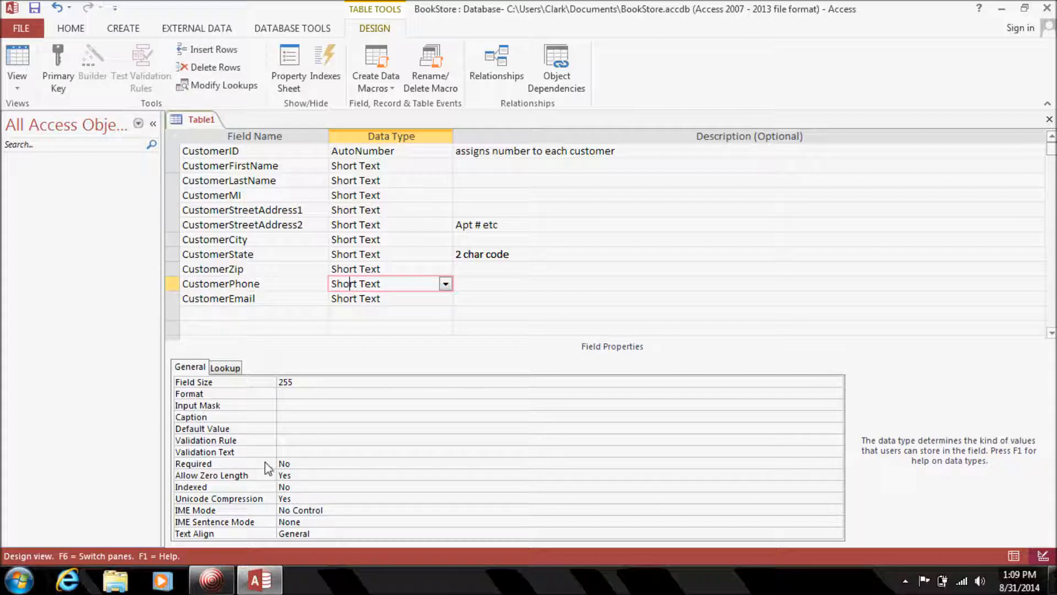
left_click(303, 272)
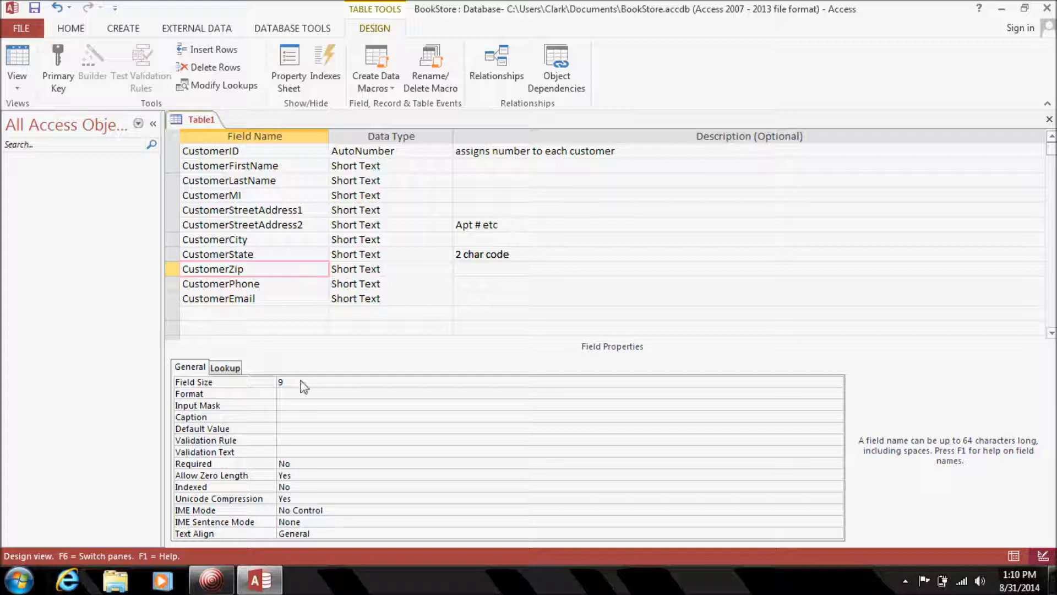
Set Required to Yes for CustomerZip, CustomerState, CustomerCity and CustomerStreetAddress1.
double_click(242, 464)
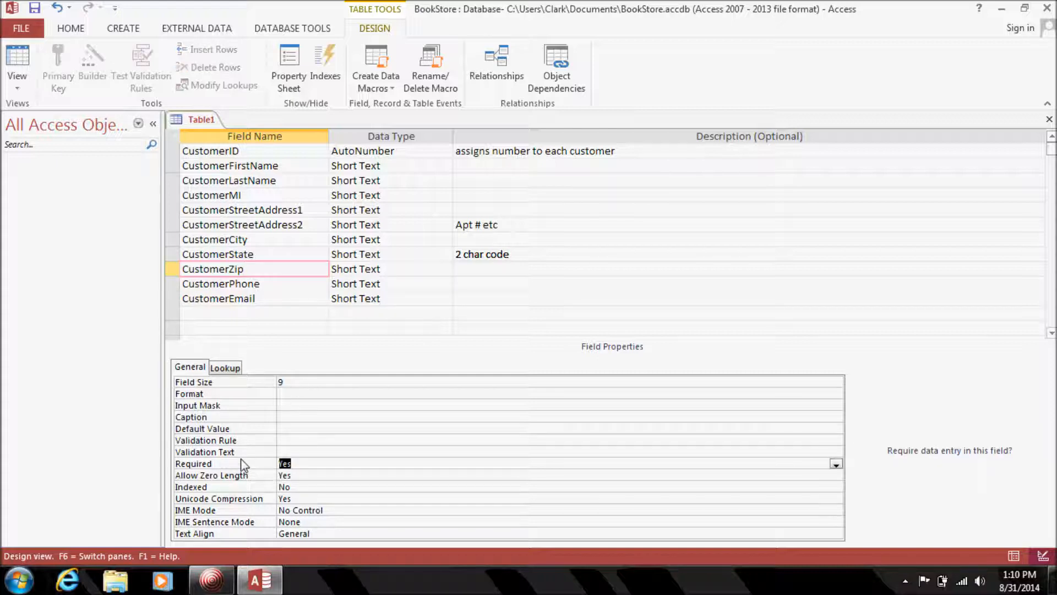
left_click(299, 254)
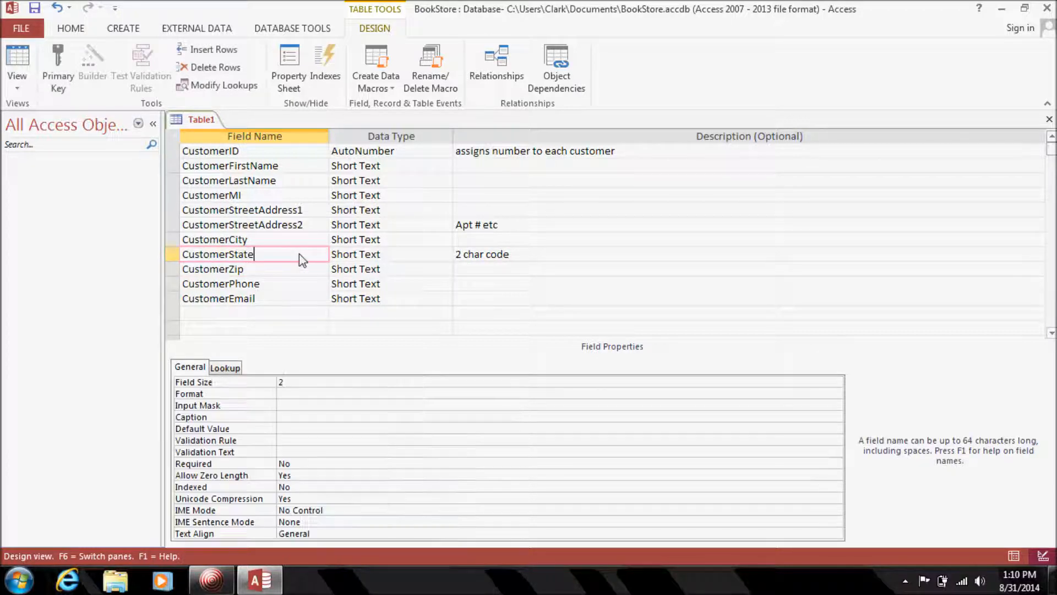
double_click(243, 464)
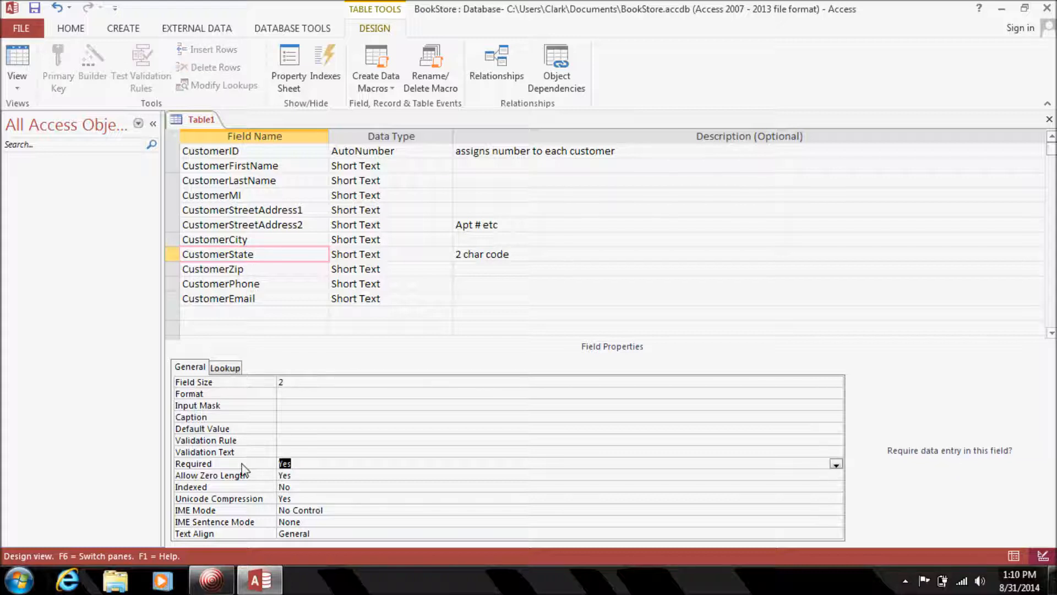
left_click(286, 241)
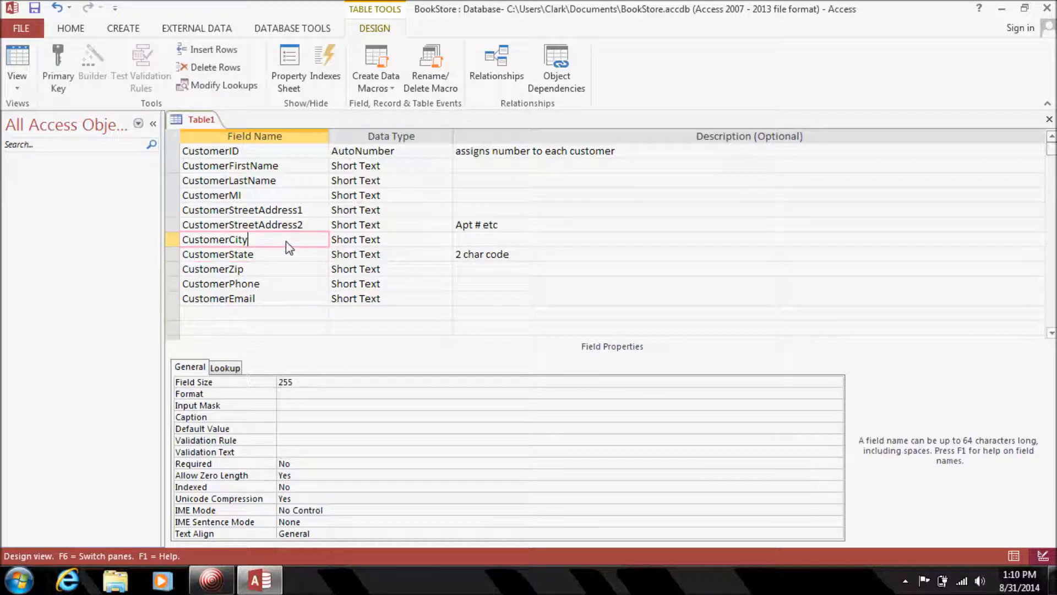
double_click(237, 466)
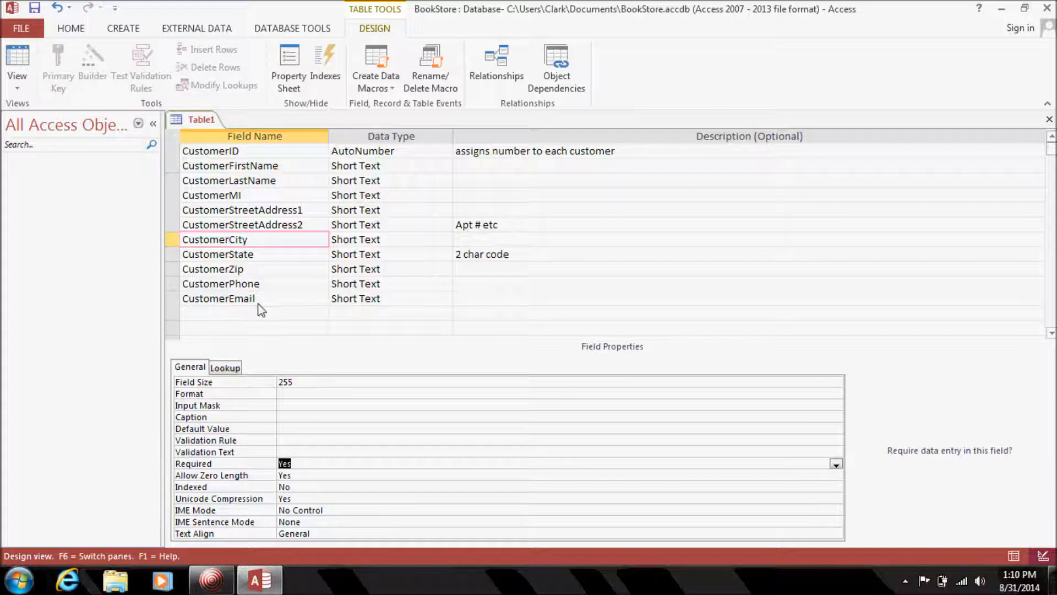
left_click(285, 229)
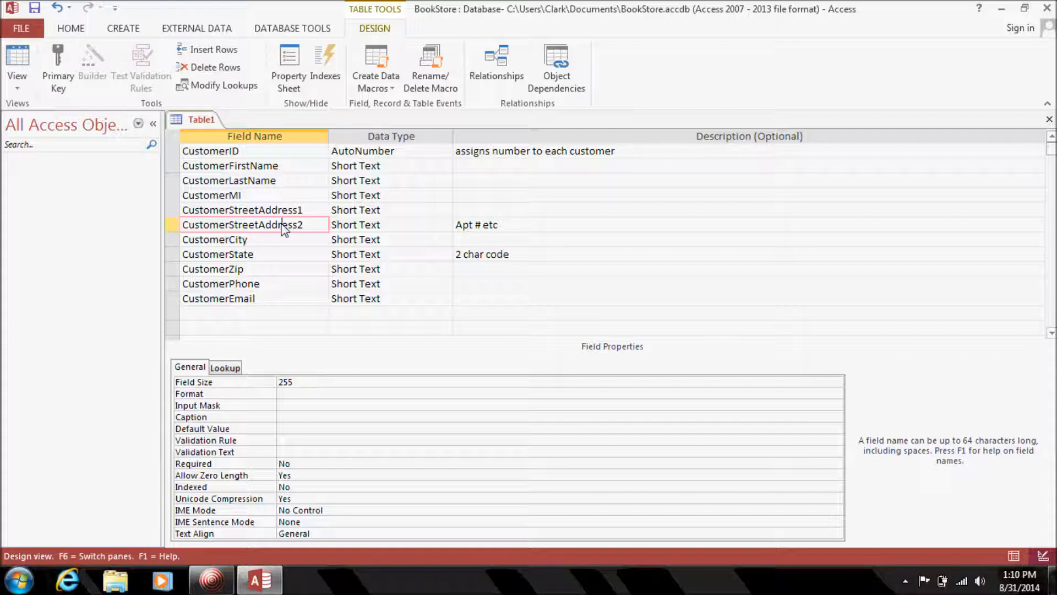
left_click(288, 210)
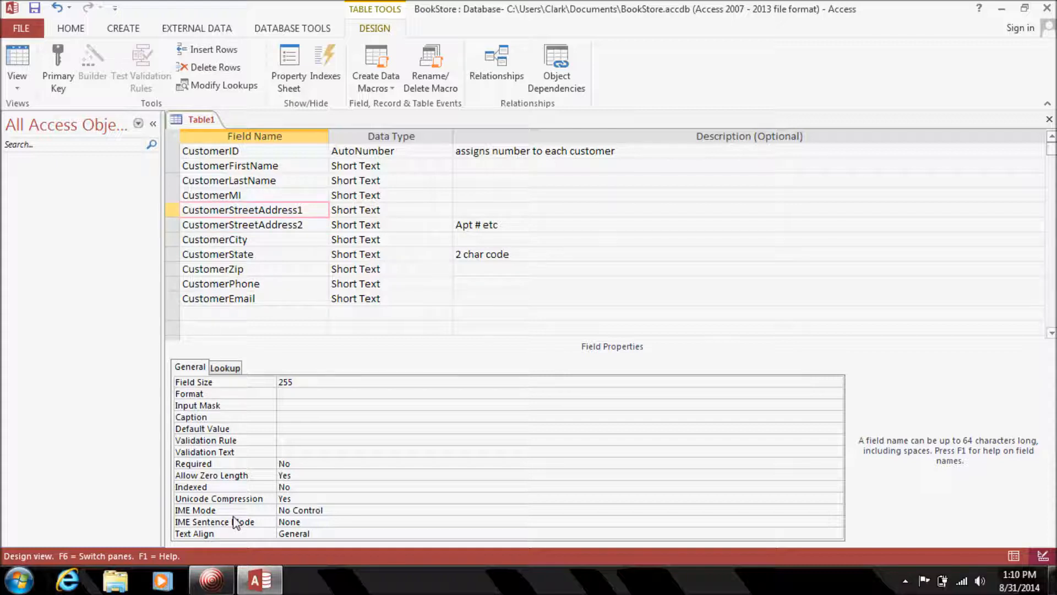
double_click(240, 465)
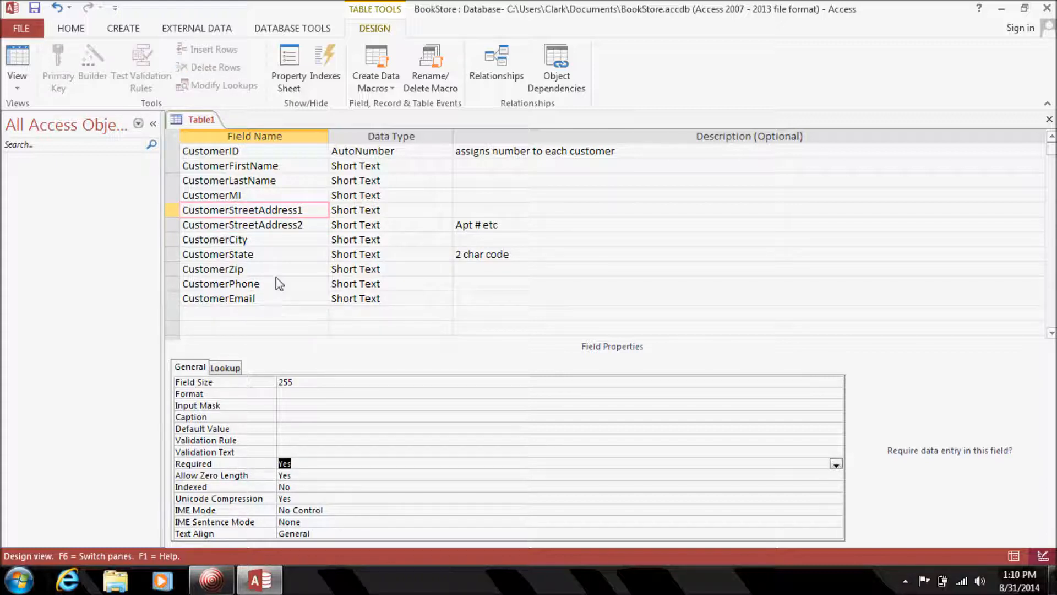
left_click(288, 289)
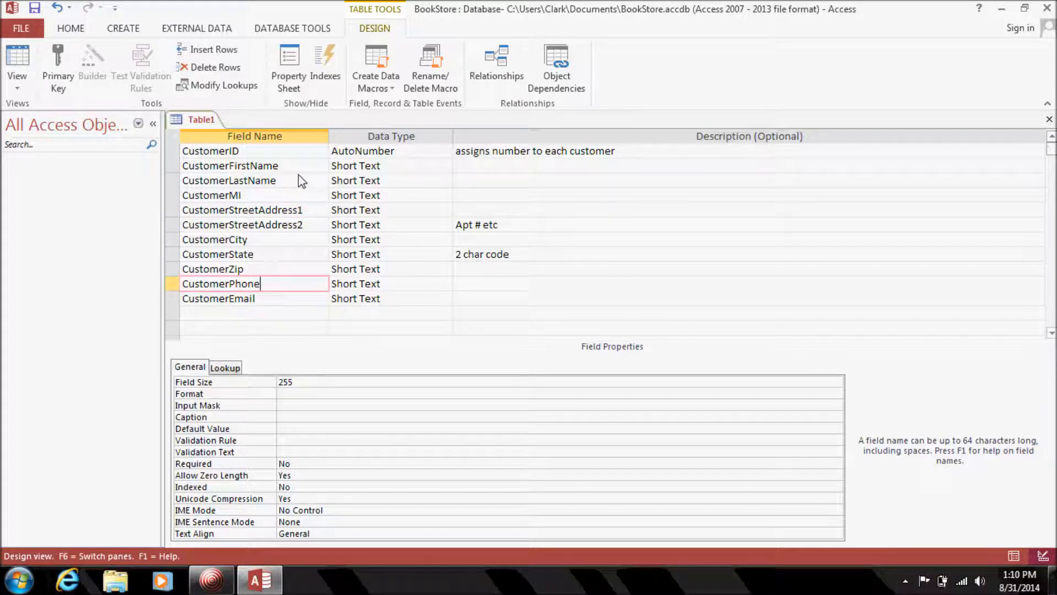
left_click(283, 154)
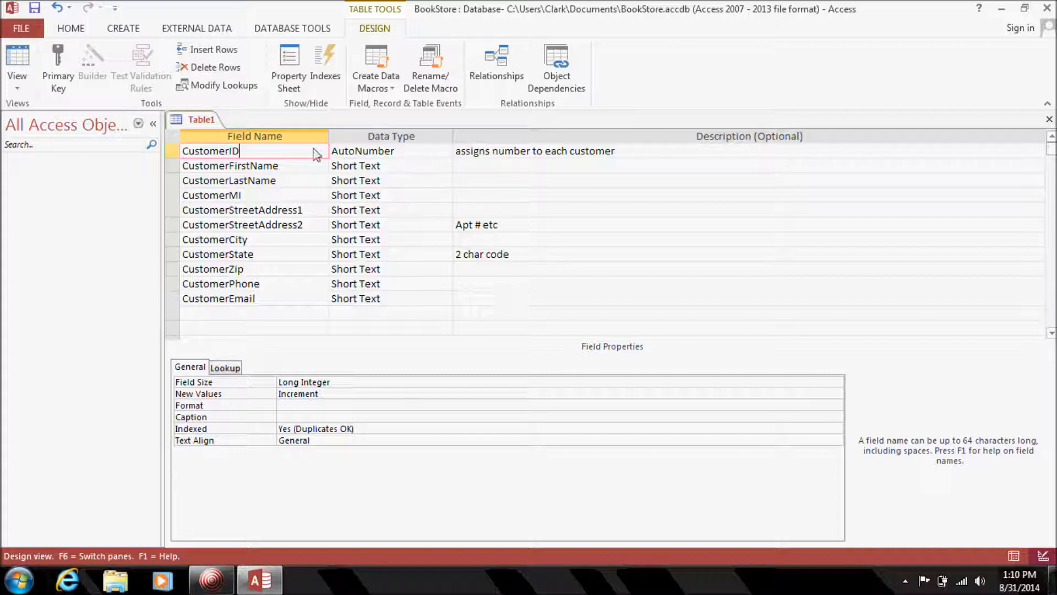
Set CustomerID as the primary key, save the table as 'Customer' and close its design.
left_click(172, 151)
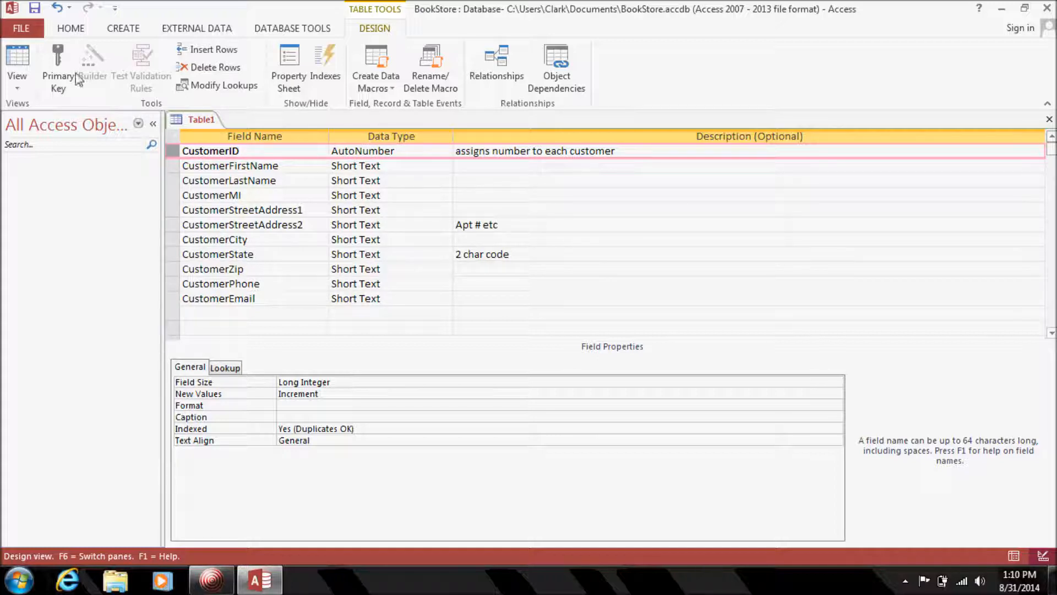
left_click(58, 69)
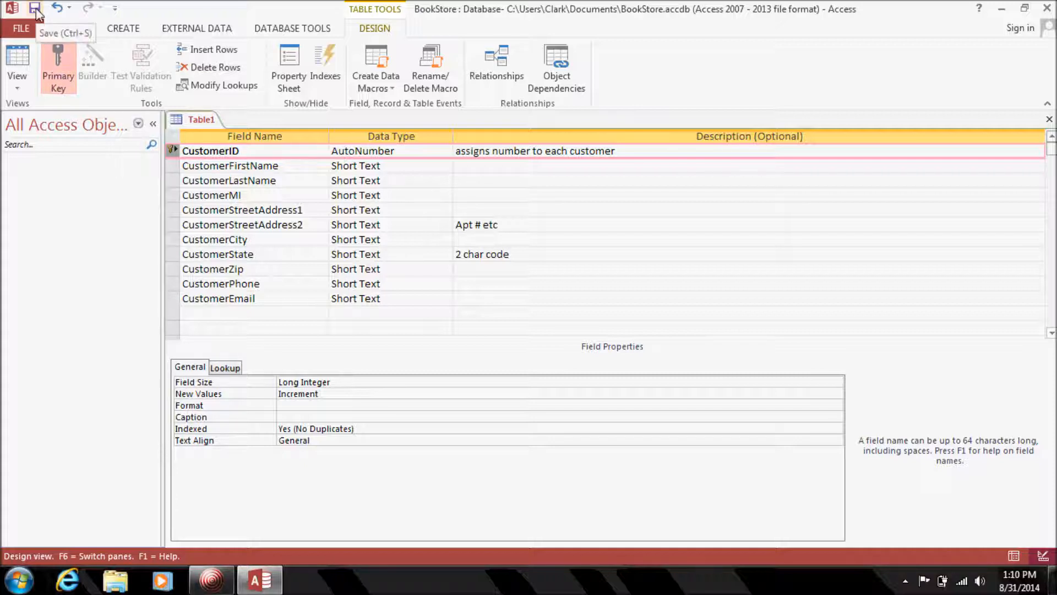
left_click(34, 9)
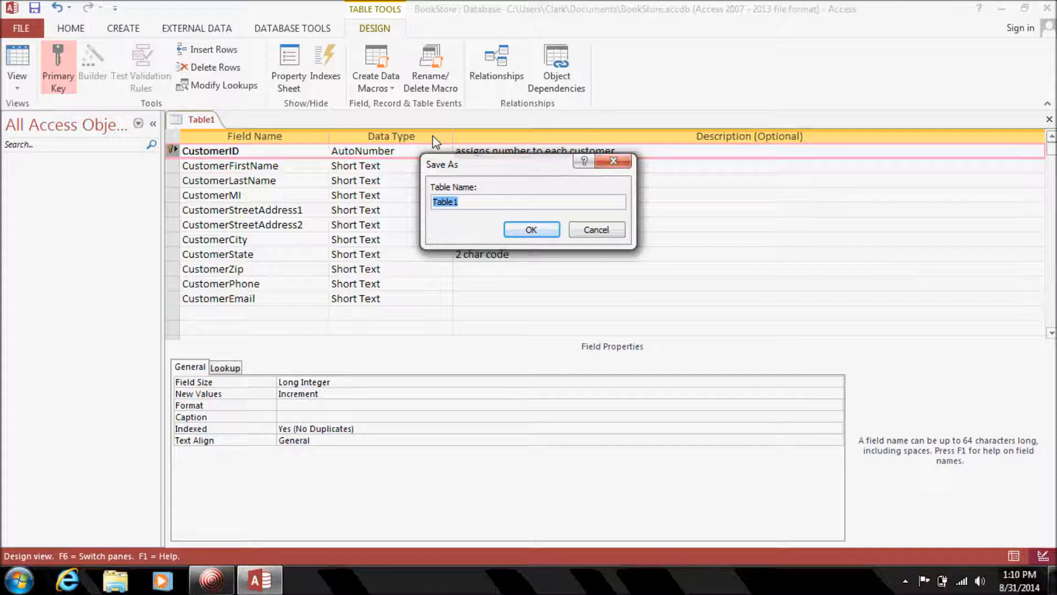
type("Customer")
key("Return")
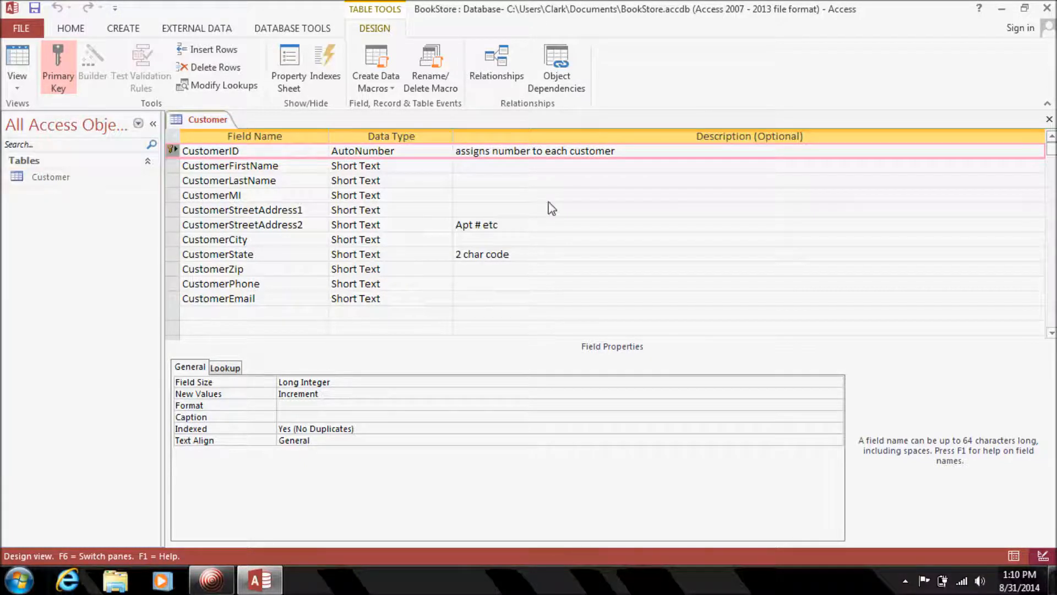
left_click(1049, 121)
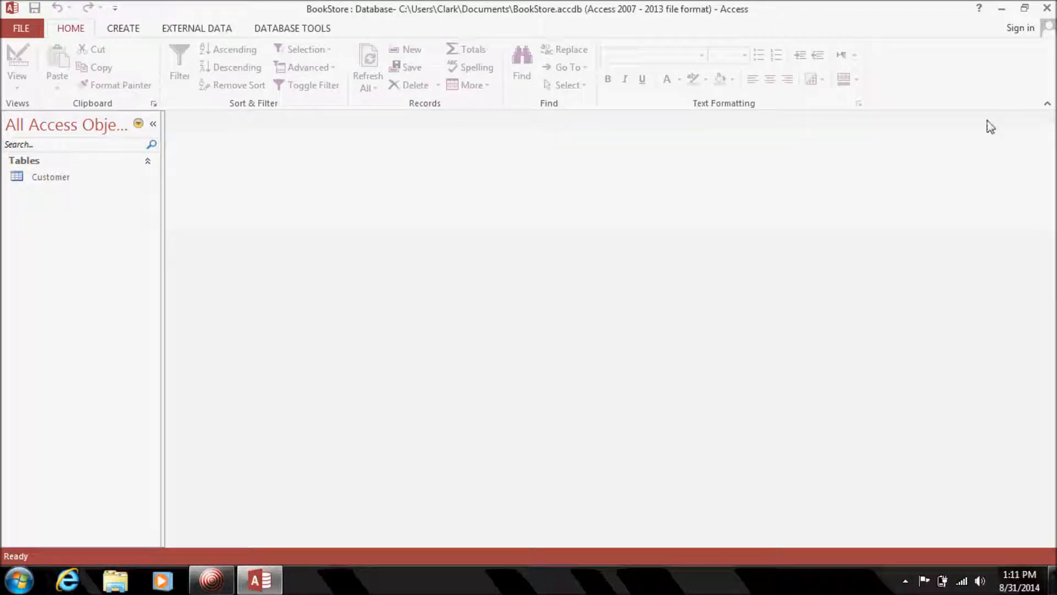
Open the Customer datasheet and AutoFit all columns to show full field names.
left_click(40, 178)
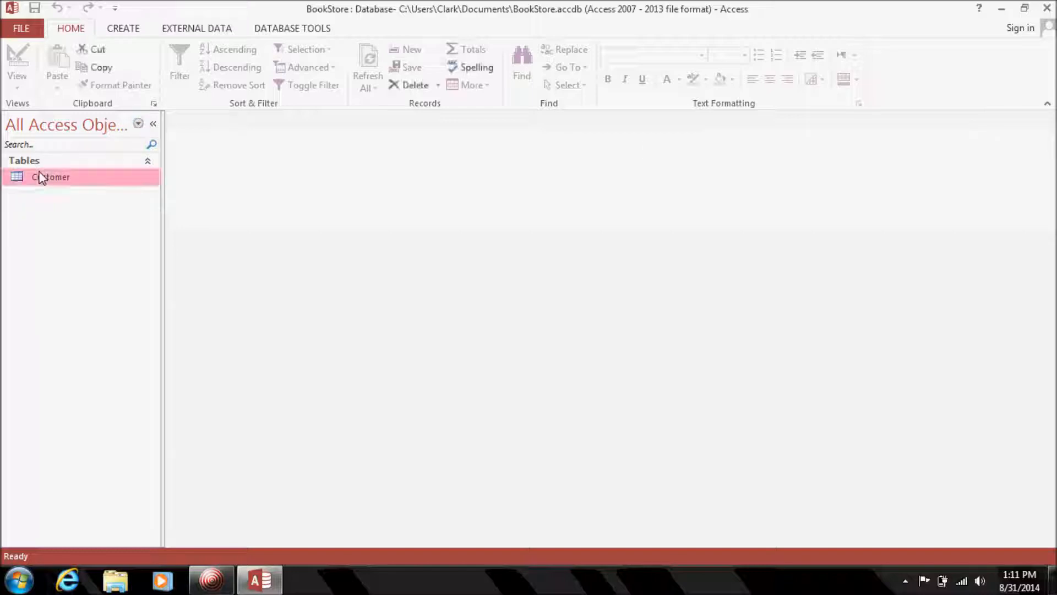
double_click(40, 177)
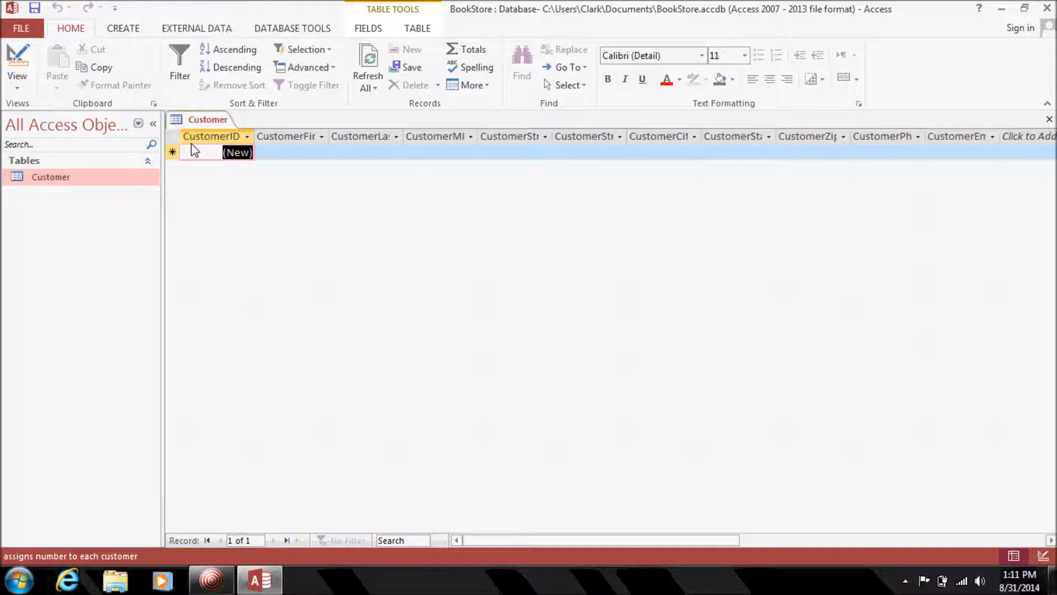
left_click(172, 136)
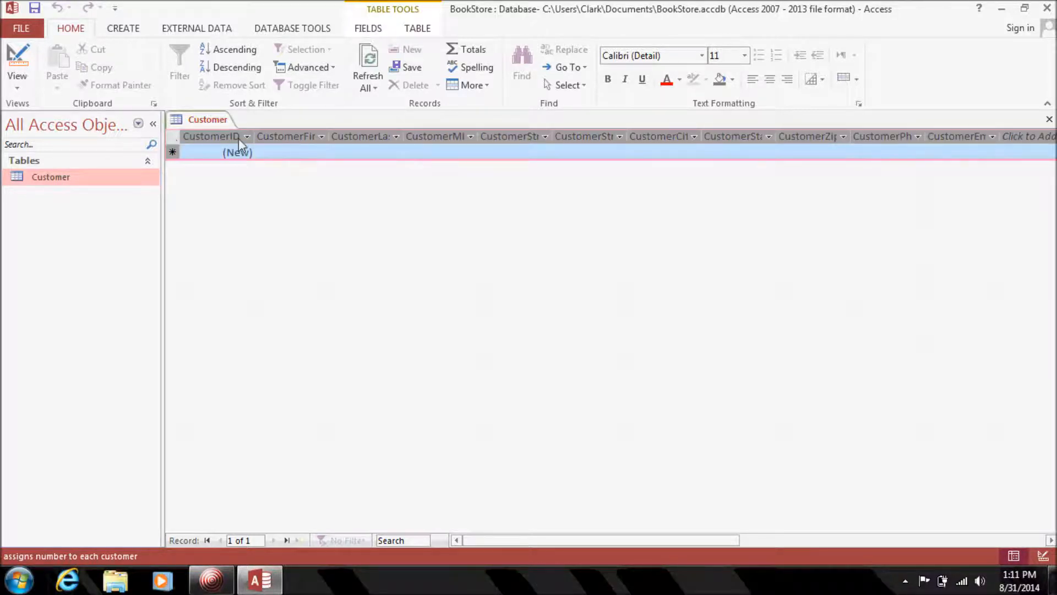
double_click(255, 136)
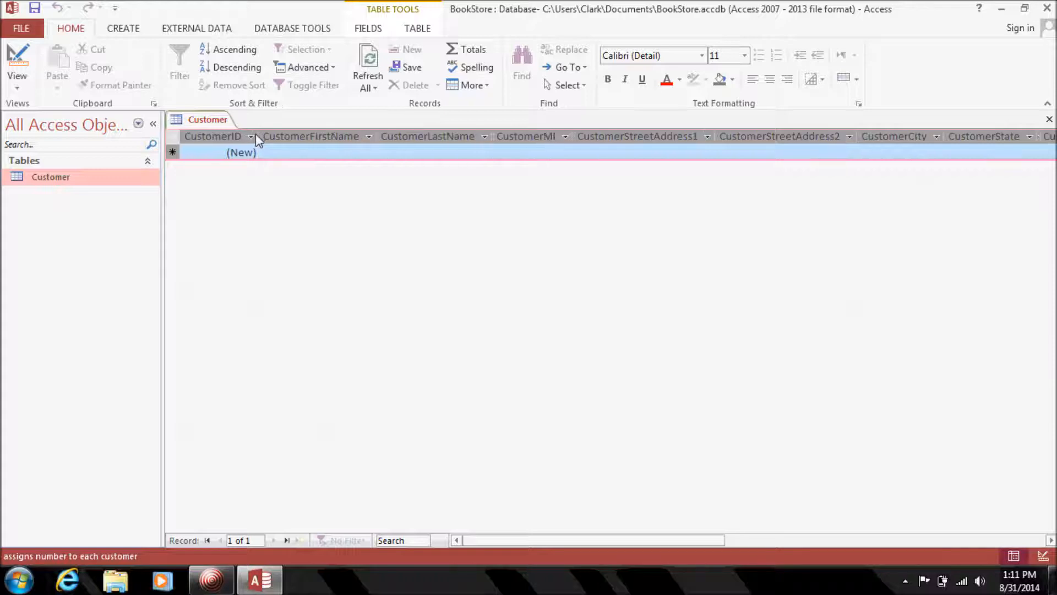
left_click(293, 150)
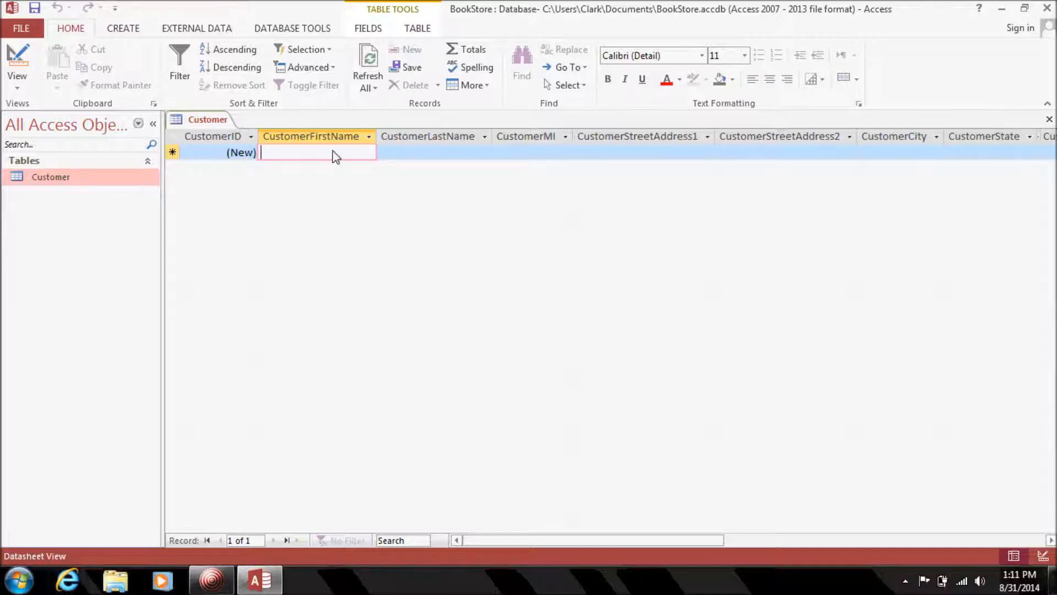
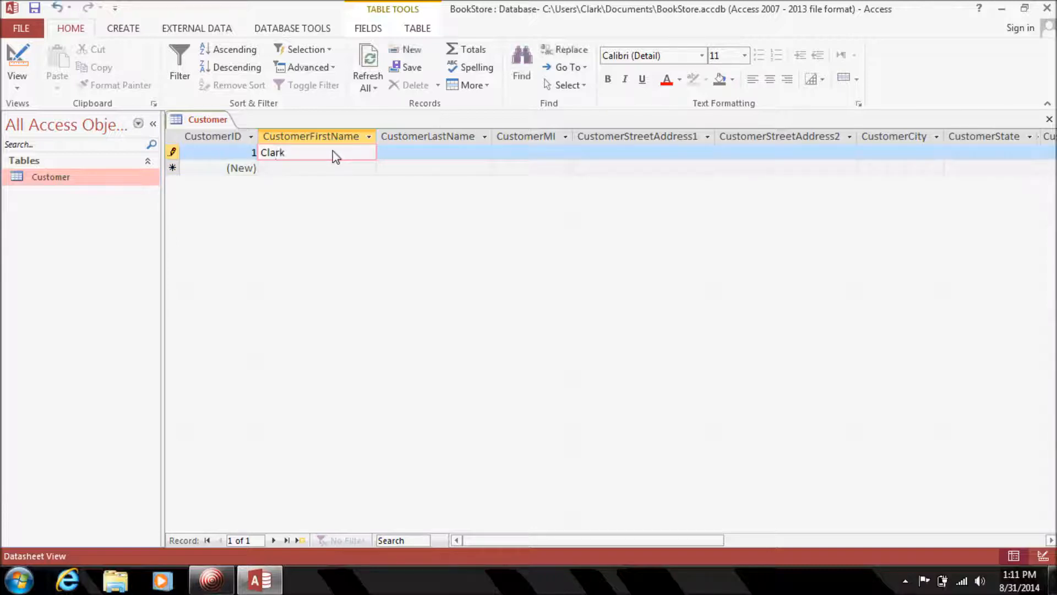
Enter the first customer's first name, last name, middle initial, street address, city and state.
key("Tab")
key("Tab")
type("B")
key("Tab")
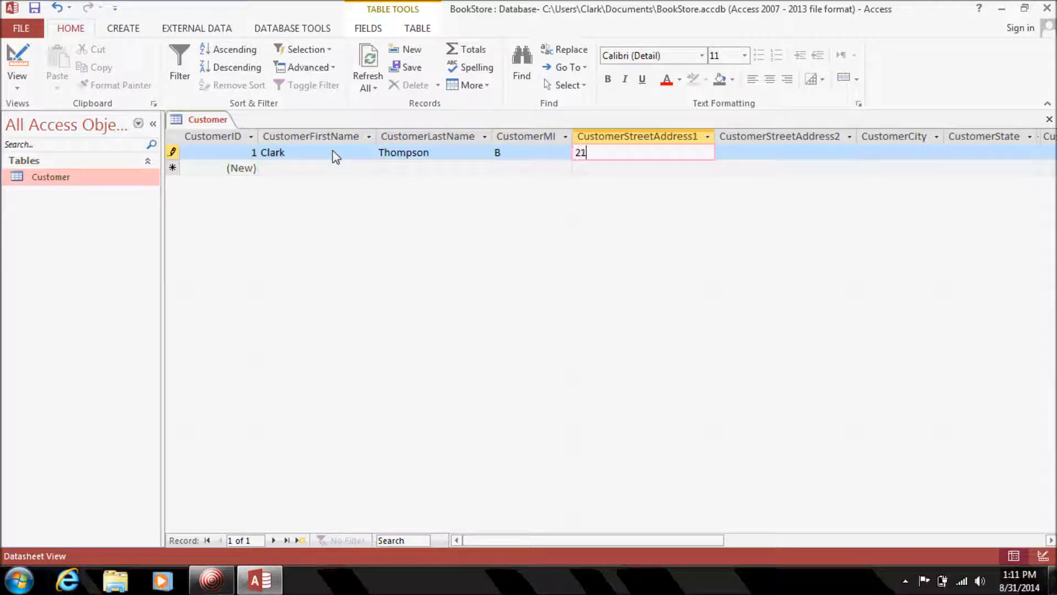
key("Tab")
key("Tab")
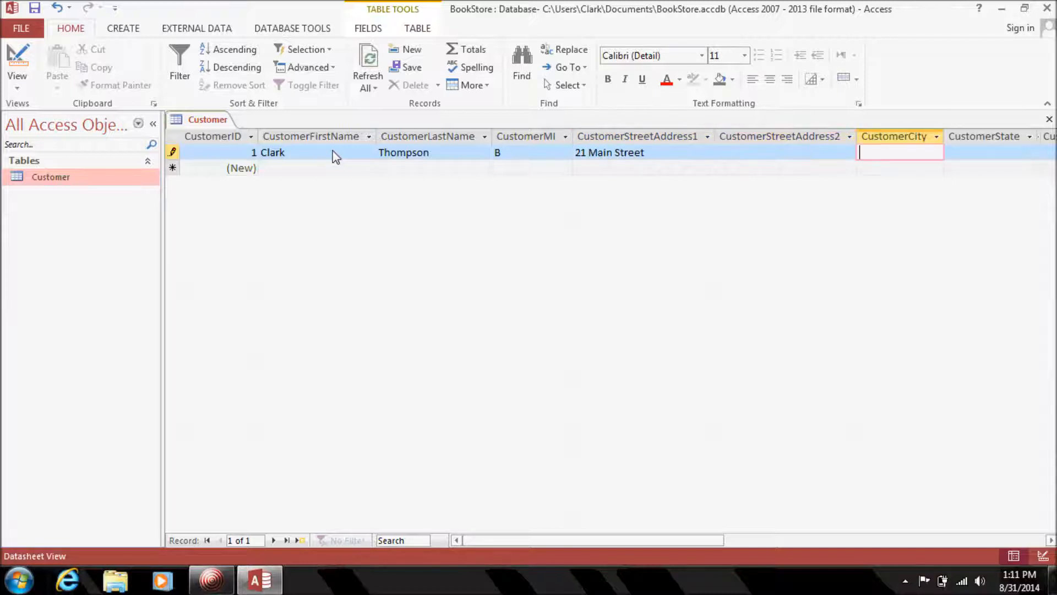
type("Syracuse")
key("Tab")
type("NY")
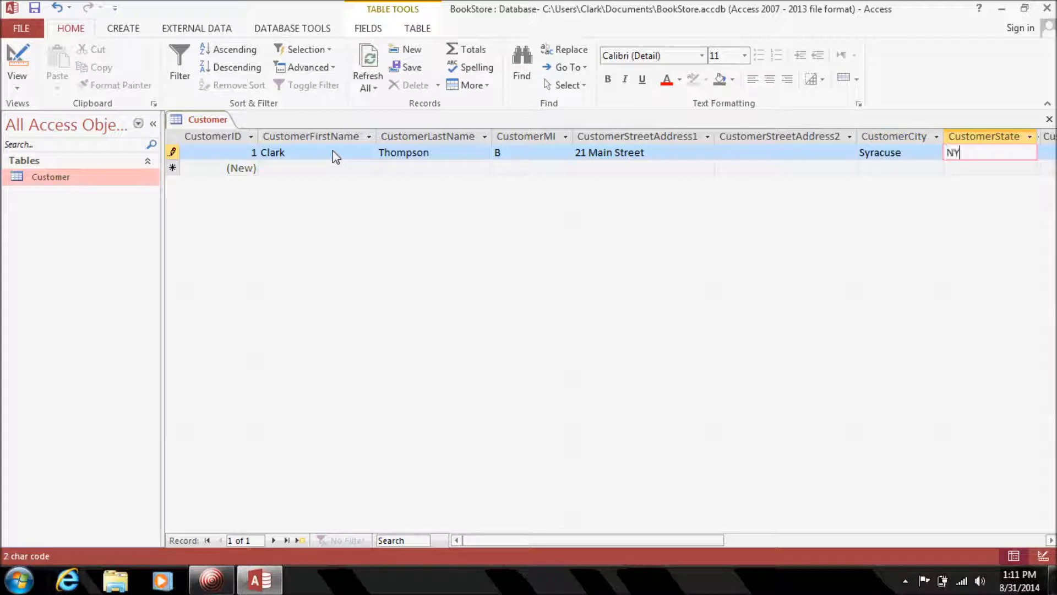
key("Tab")
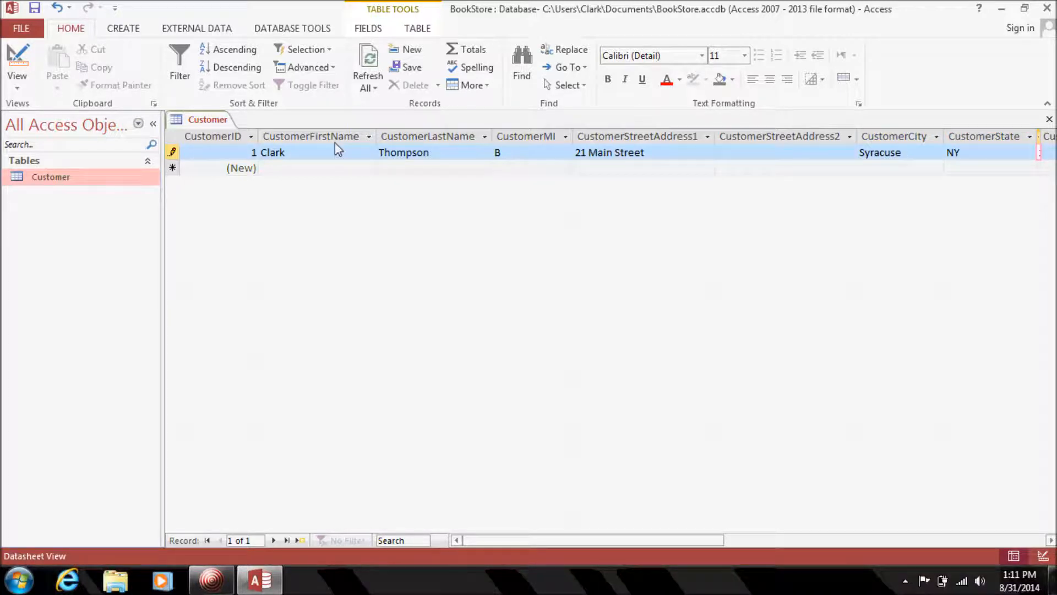
Widen the Zip and Phone columns, fill in zip, phone and e-mail, and save the table.
left_click(1050, 540)
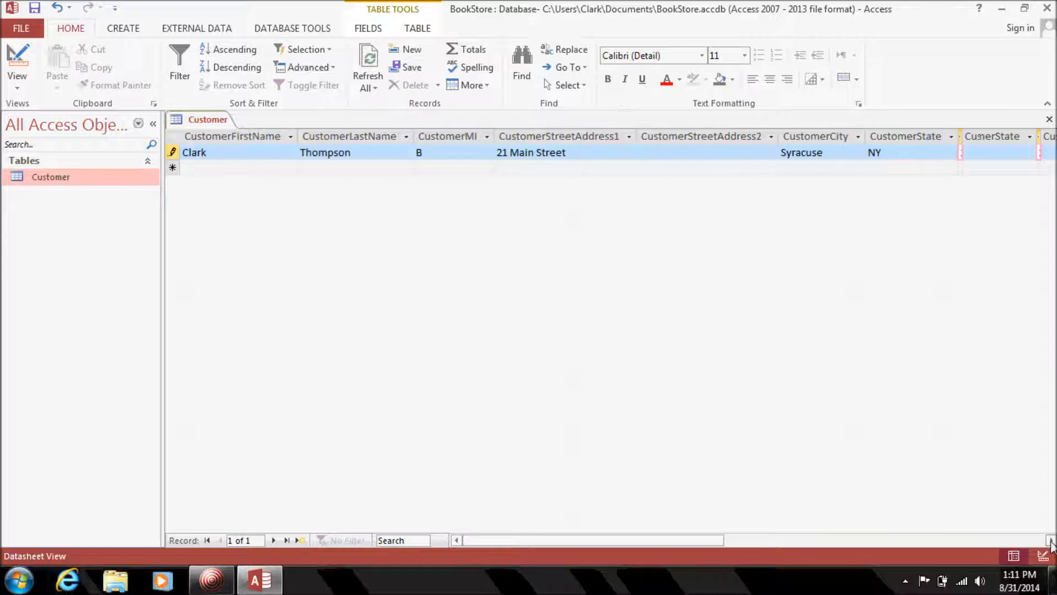
left_click_drag(647, 137, 751, 131)
left_click(687, 156)
type("49494")
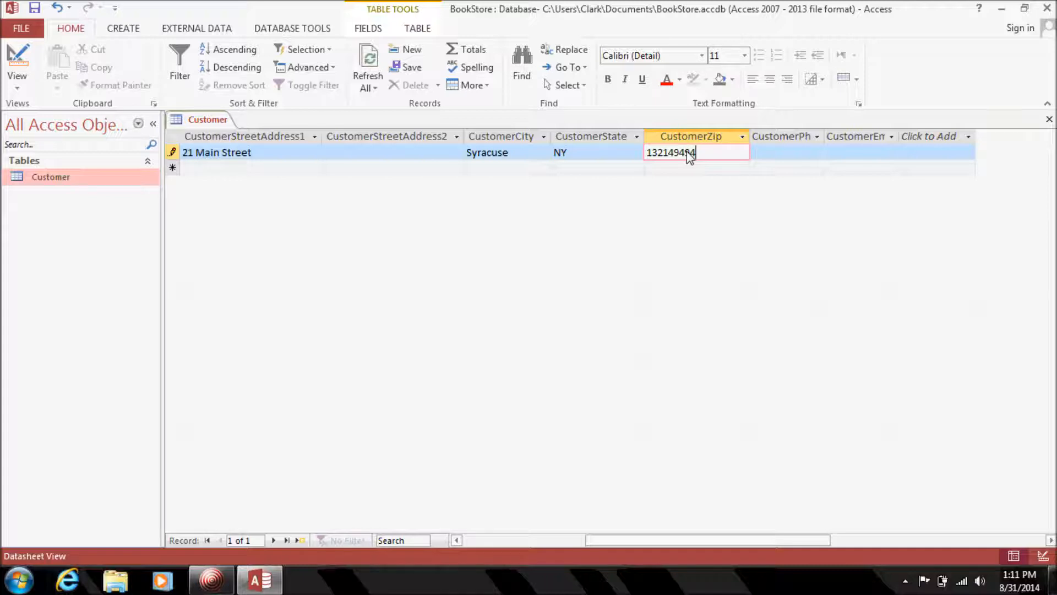
key("Tab")
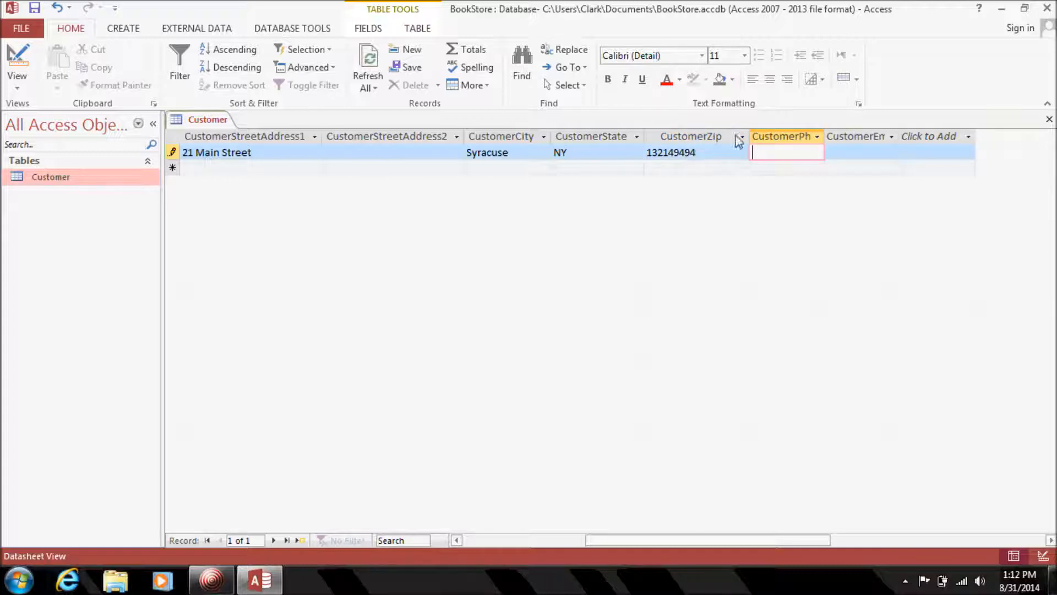
left_click_drag(824, 137, 950, 141)
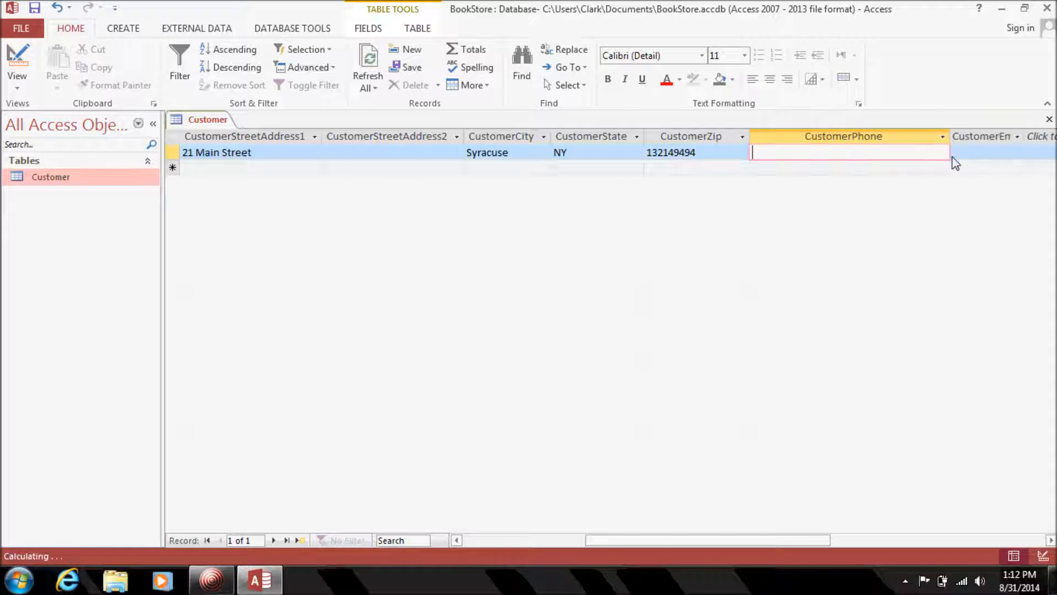
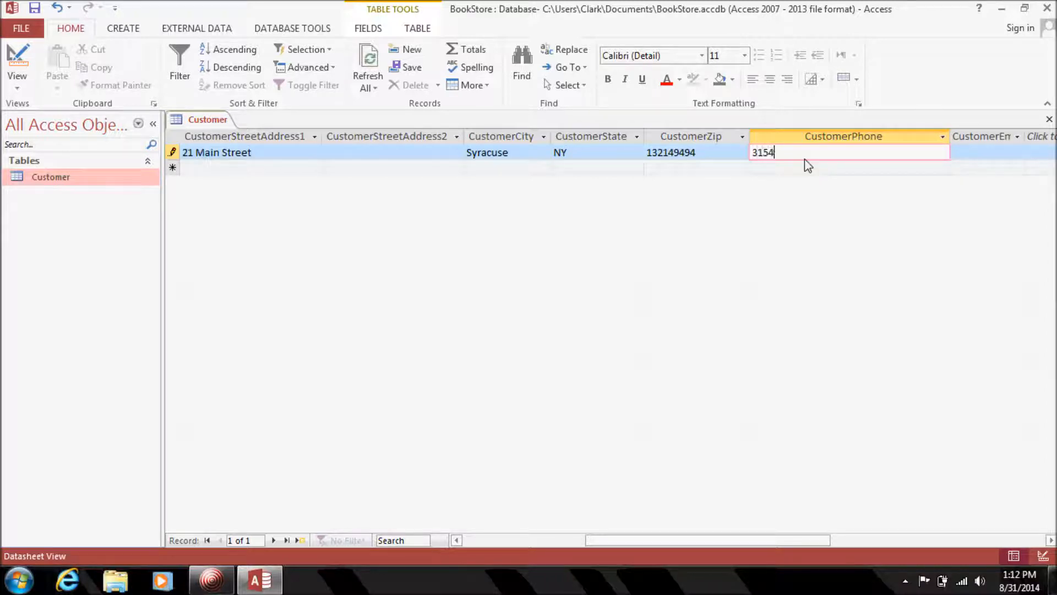
key("Tab")
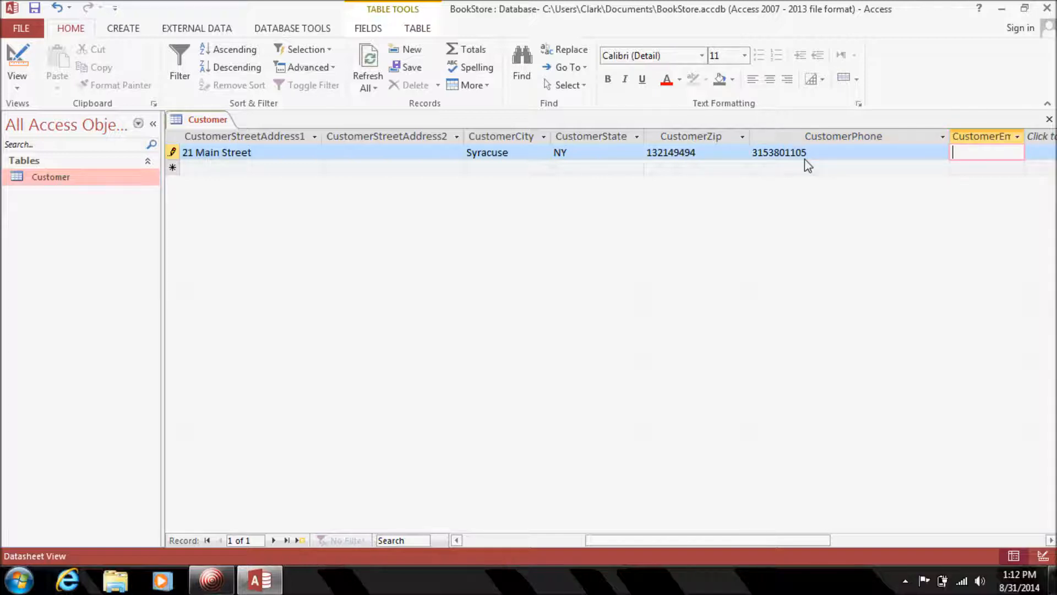
left_click(274, 168)
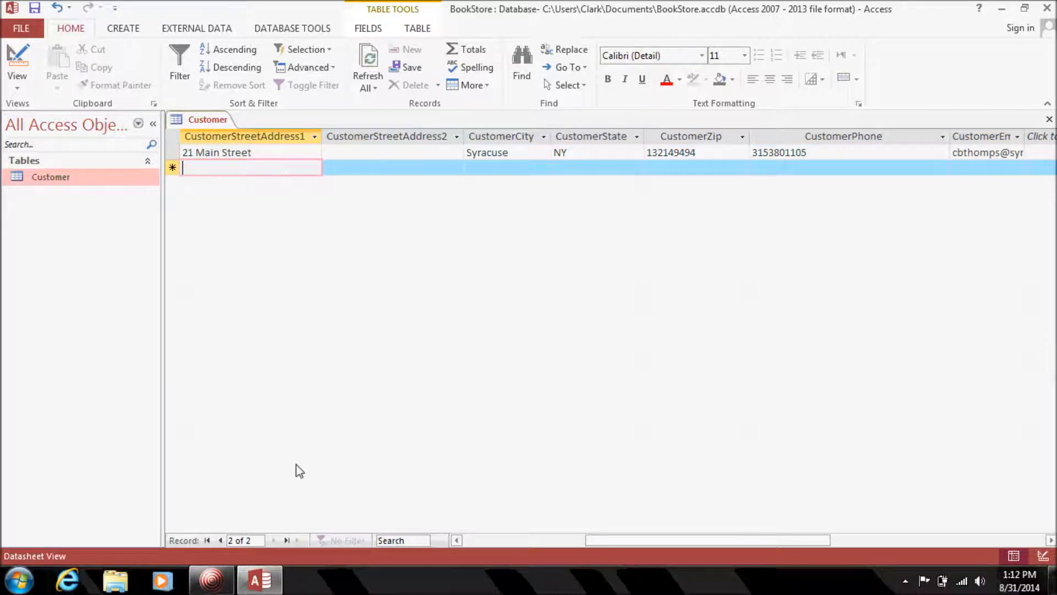
left_click(539, 539)
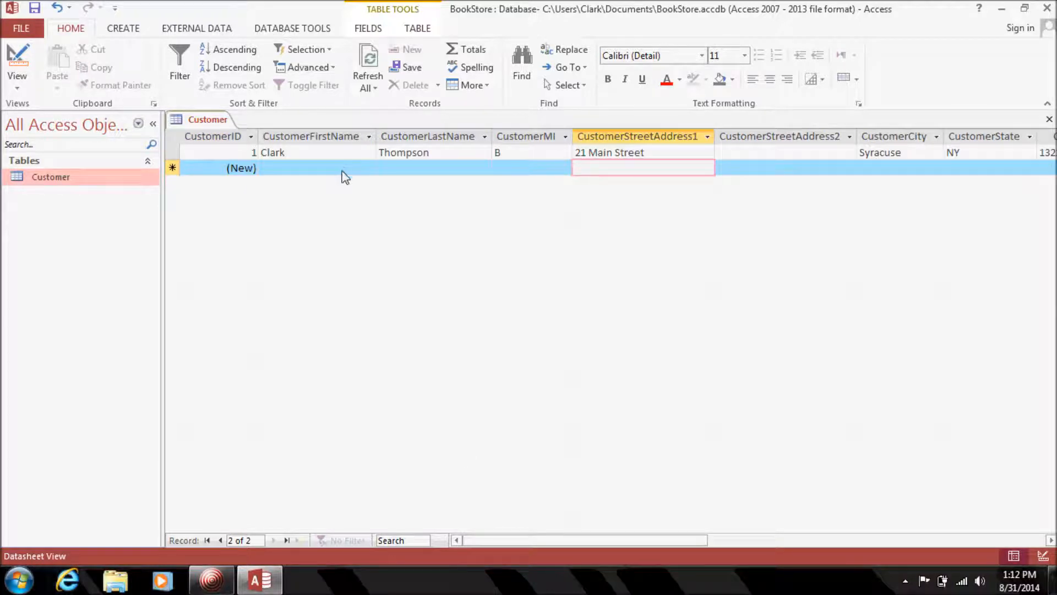
left_click(34, 11)
left_click(309, 174)
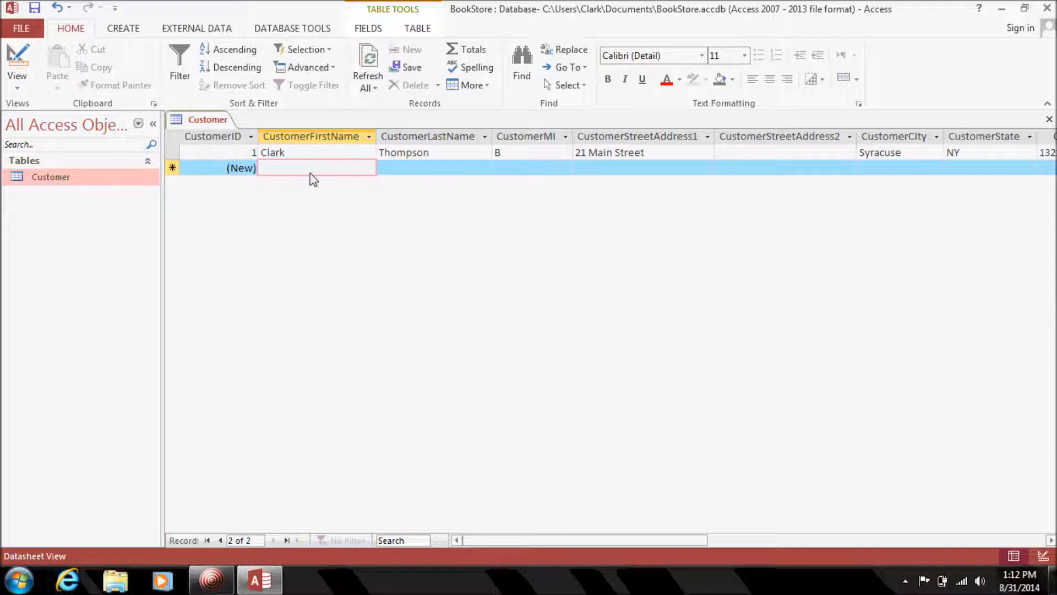
Enter the second customer's first and last name and street address, skipping the middle initial.
key("Tab")
key("Tab")
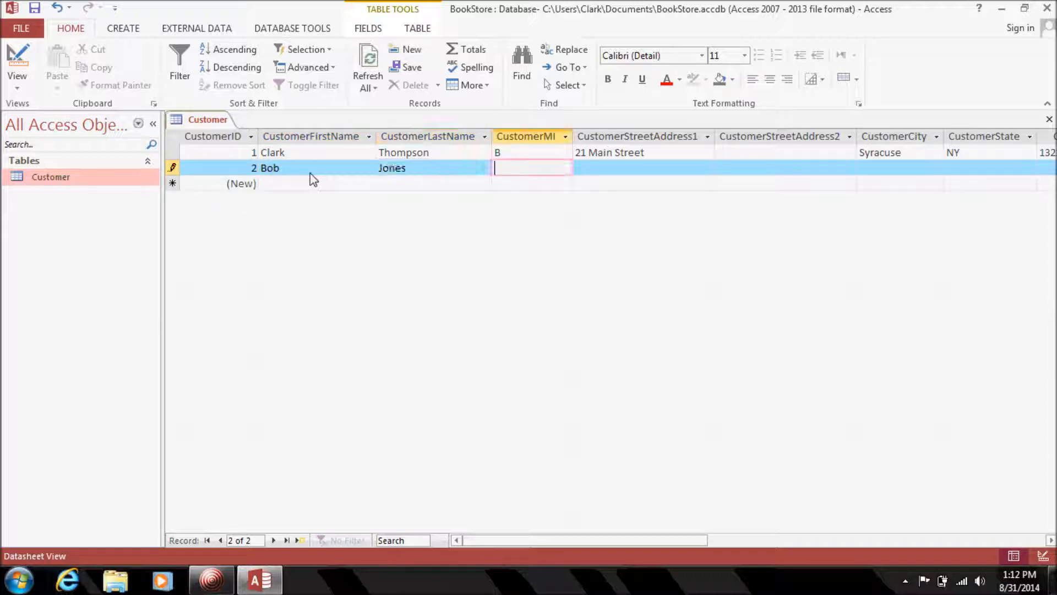
key("Tab")
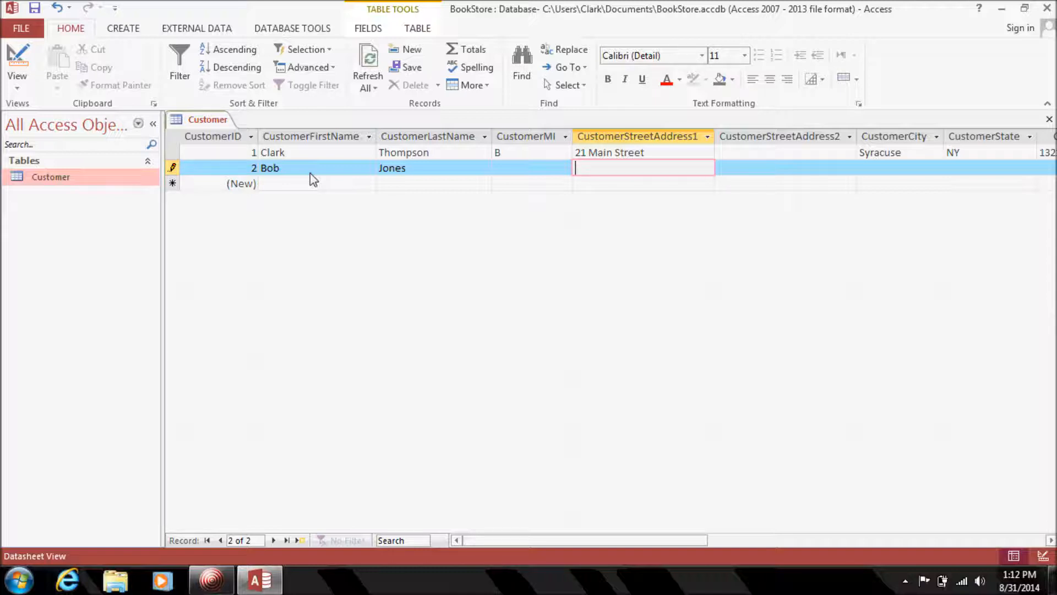
key("Tab")
key("Tab")
Fill in the second customer's city, state, zip, phone and e-mail and commit the record.
type("Dewitt")
key("Tab")
type("NY")
key("Tab")
type("132133333")
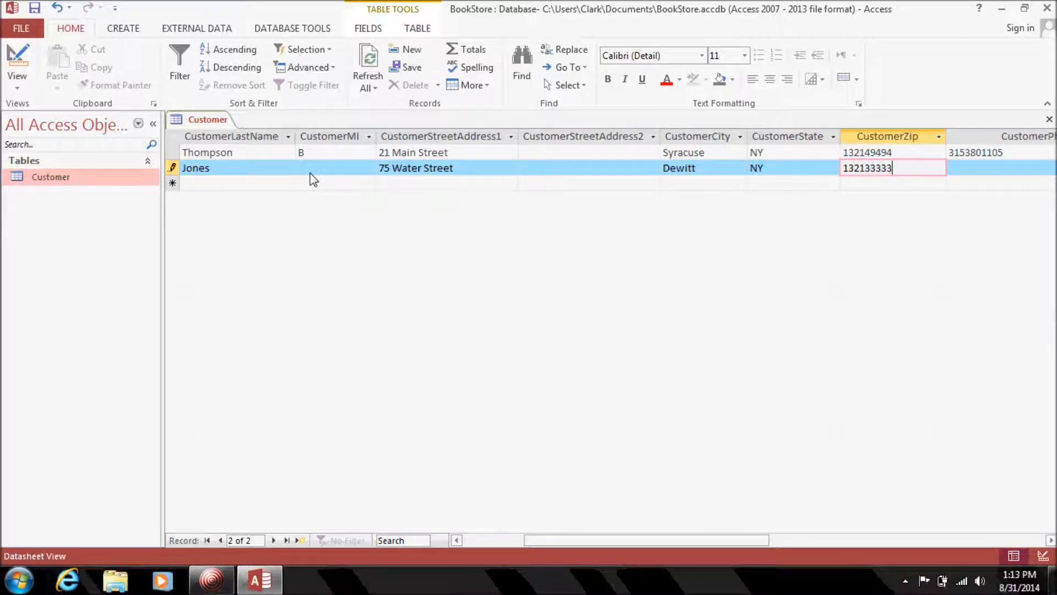
key("Tab")
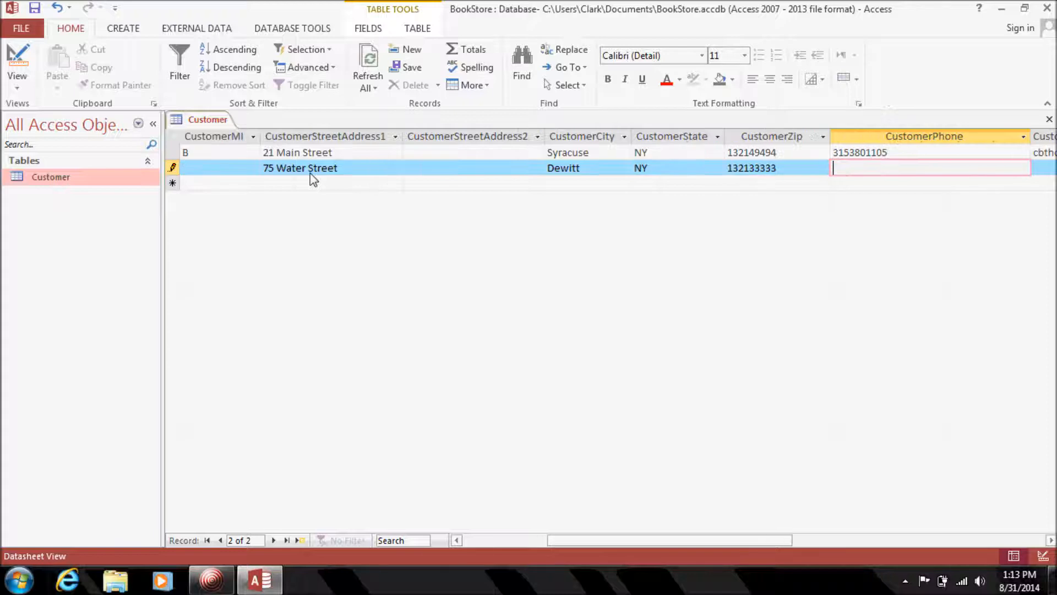
key("Tab")
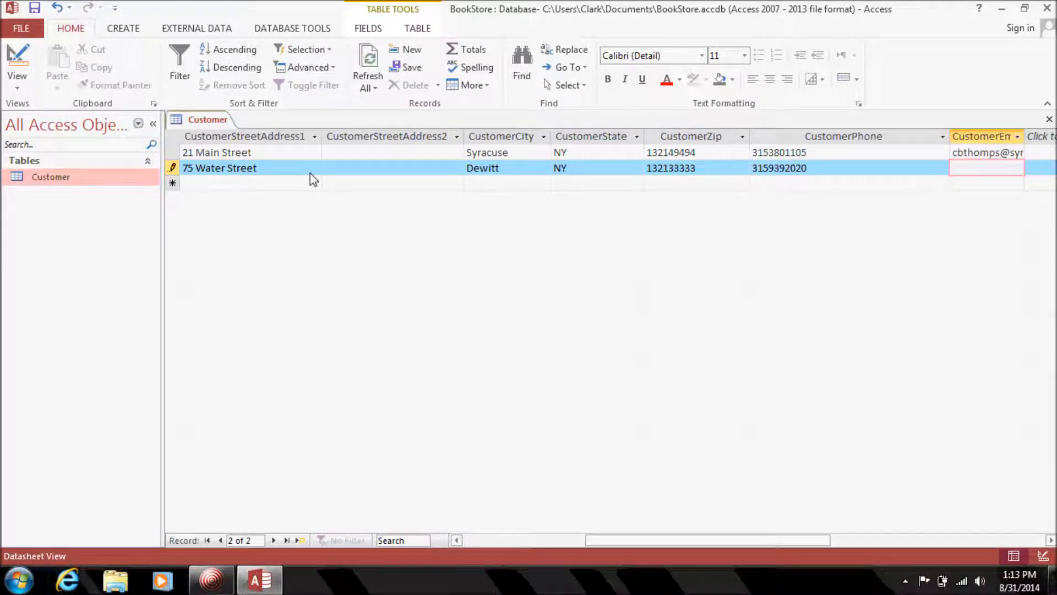
type("wsdfd@sdff")
type(".com")
key("Tab")
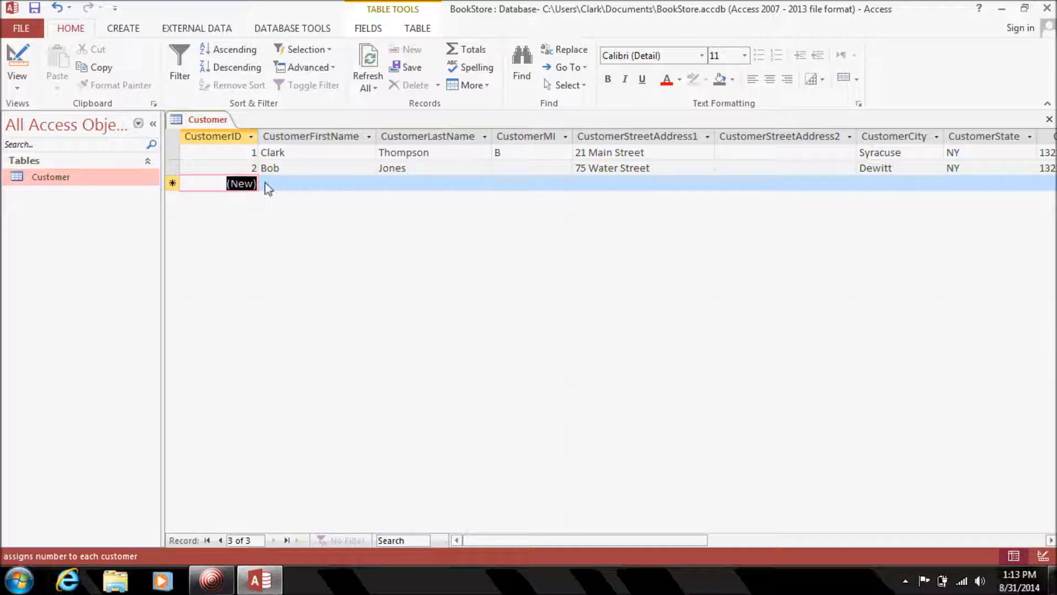
Enter the third customer's first and last name, leaving middle initial and street address blank.
left_click(279, 187)
type("J")
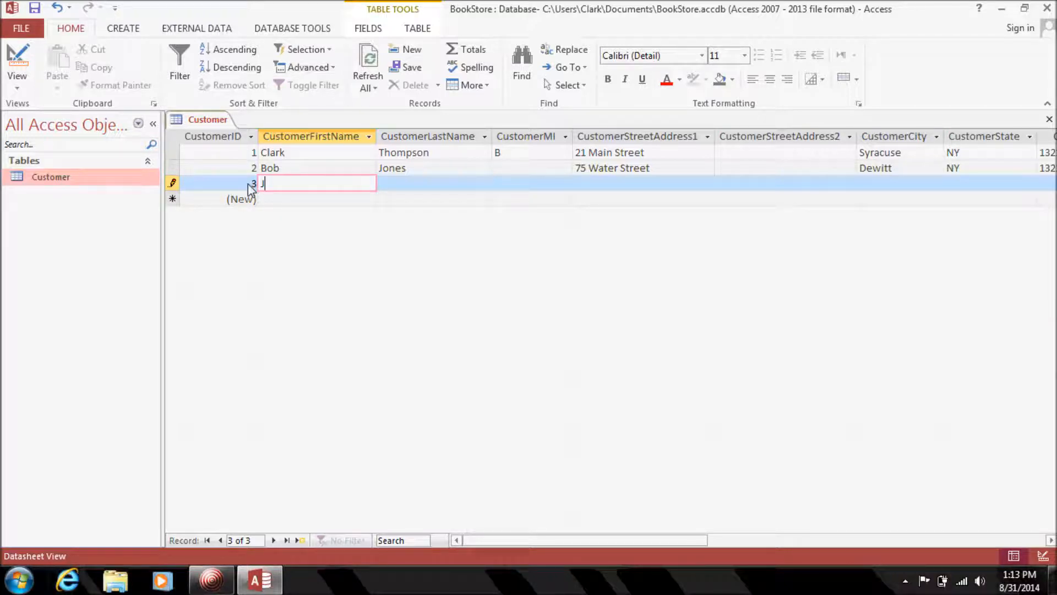
type("ane")
key("Tab")
type("Smith")
key("Tab")
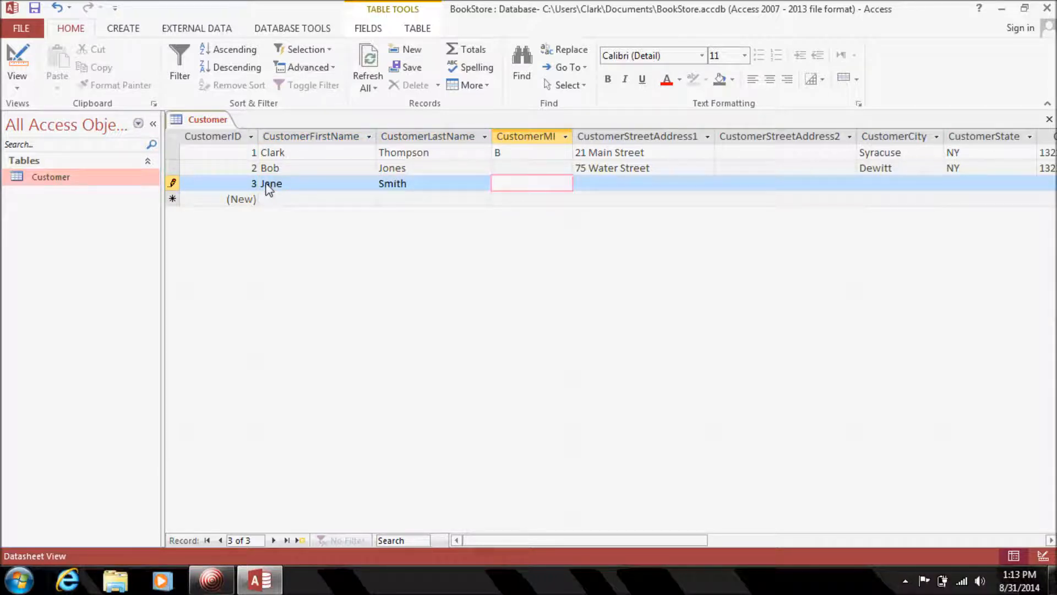
key("Tab")
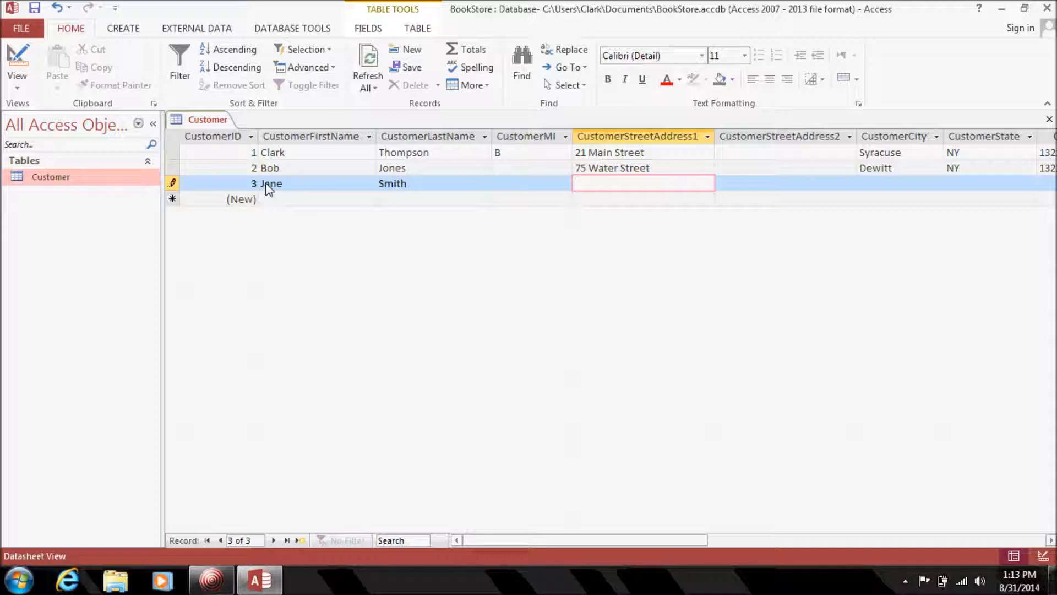
key("Tab")
key("Tab")
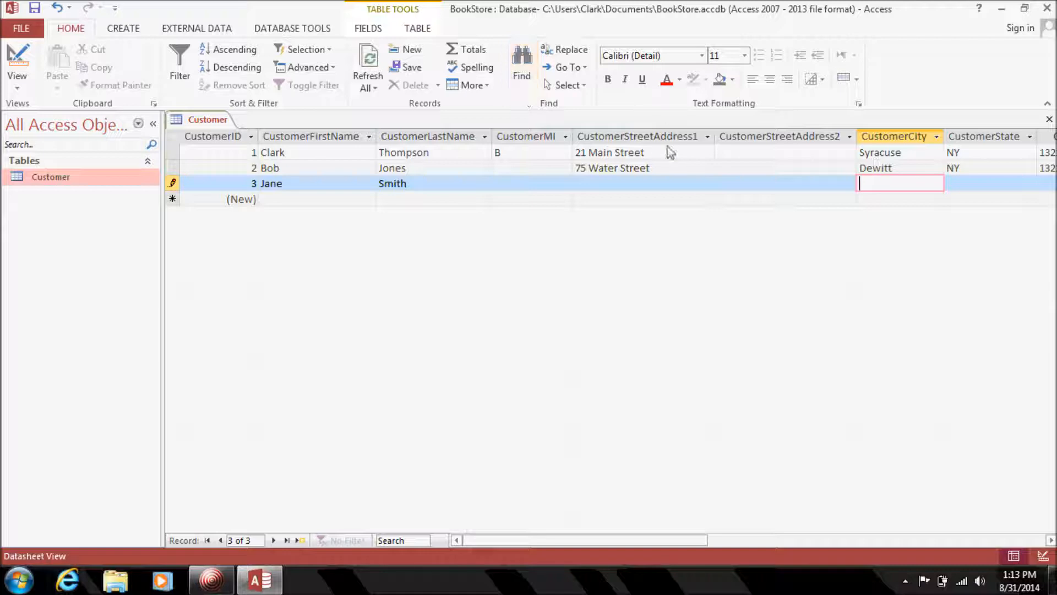
Fill in the third customer's city, state, zip, phone and e-mail, then try committing the row.
type("Fayetteville")
key("Tab")
type("NY")
key("Tab")
type("139292922")
key("Tab")
key("Tab")
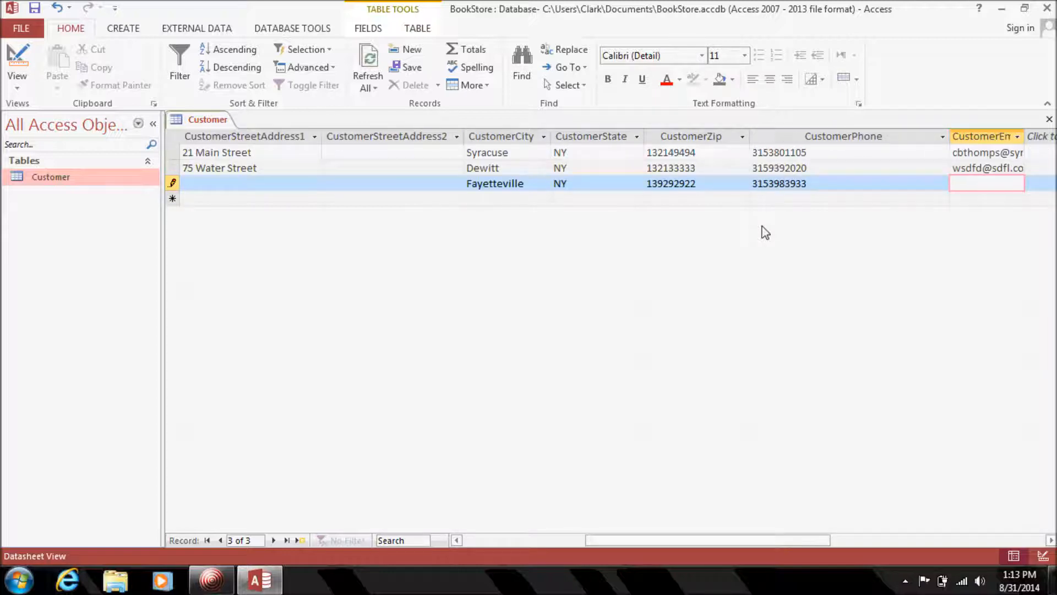
type("asdf@der.com")
left_click(532, 200)
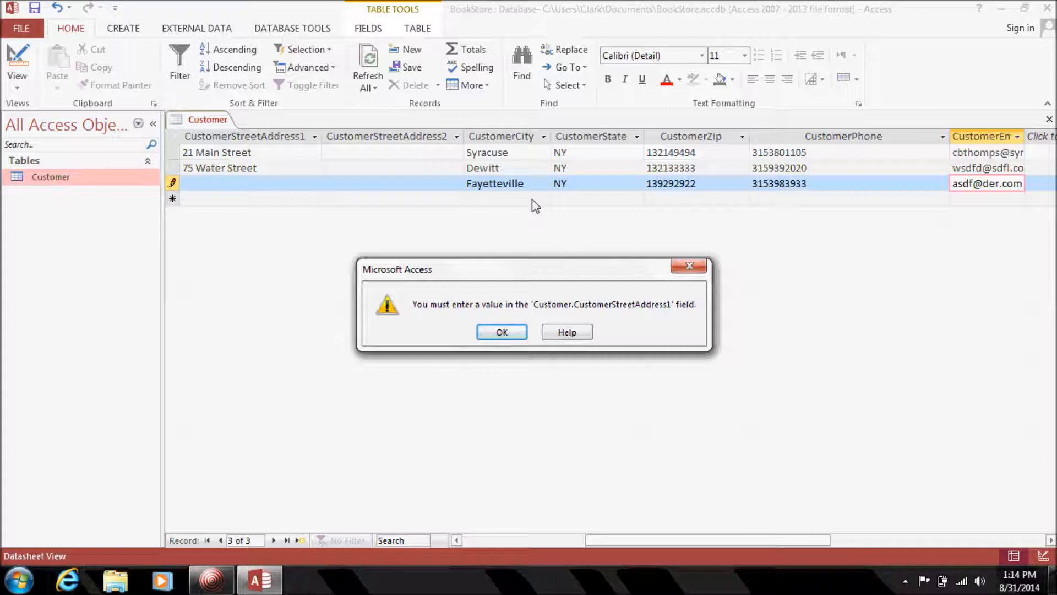
Dismiss the required-field warning and type the third customer's missing street address.
left_click(499, 330)
left_click_drag(628, 541, 448, 527)
left_click(610, 186)
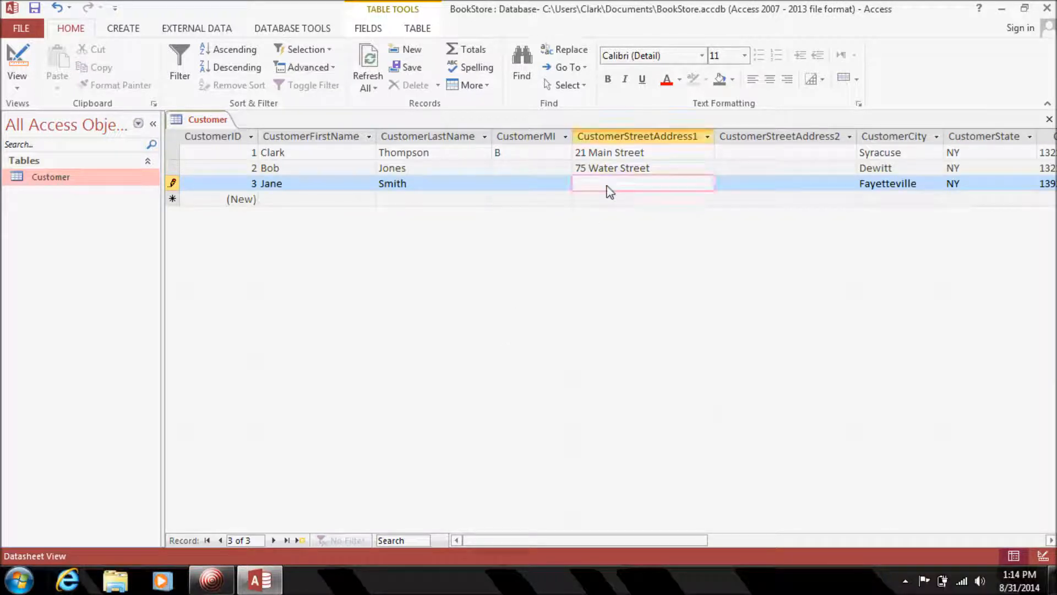
Commit the third record and close the Customer table, saving its layout changes.
key("Down")
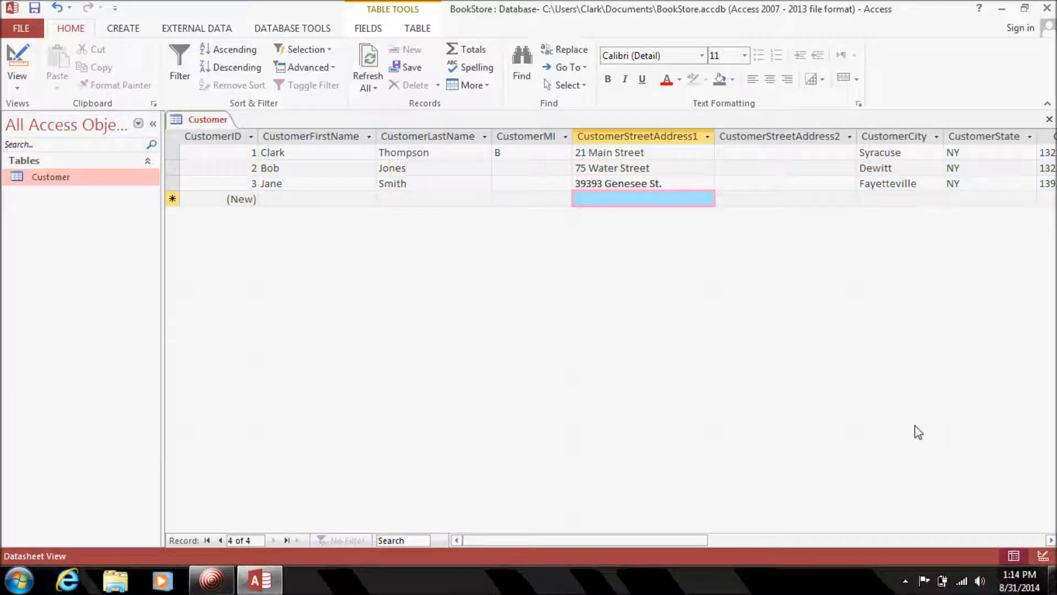
left_click(1051, 540)
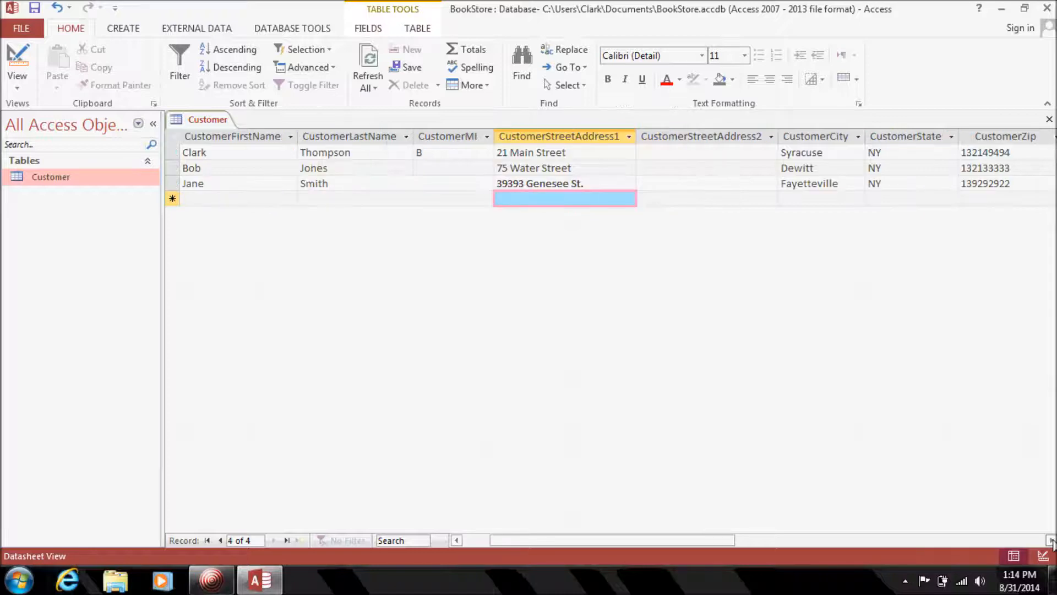
left_click(1051, 540)
left_click(1051, 540)
left_click(1051, 540)
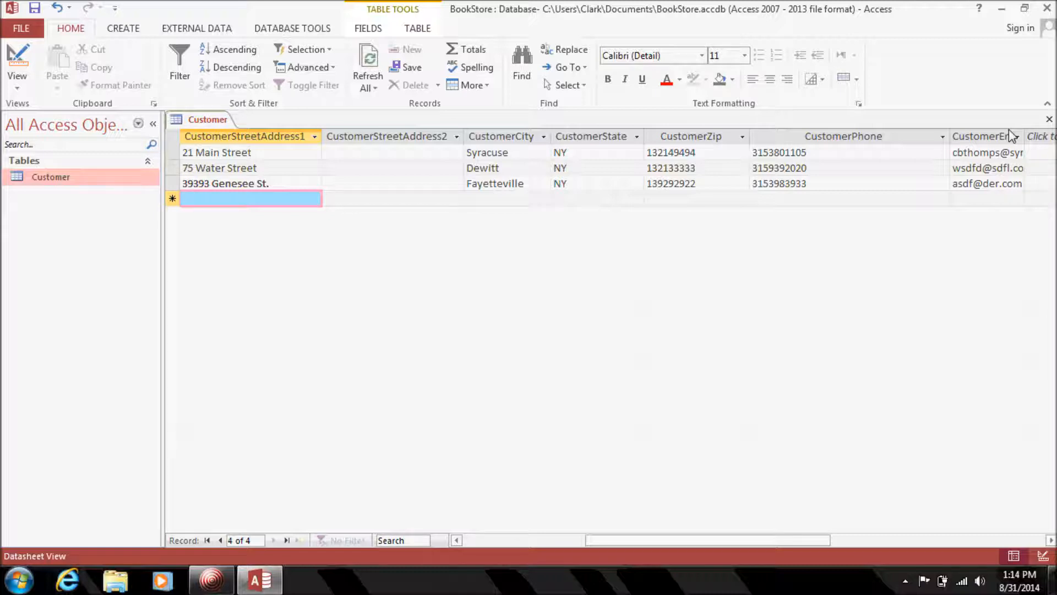
left_click(1048, 120)
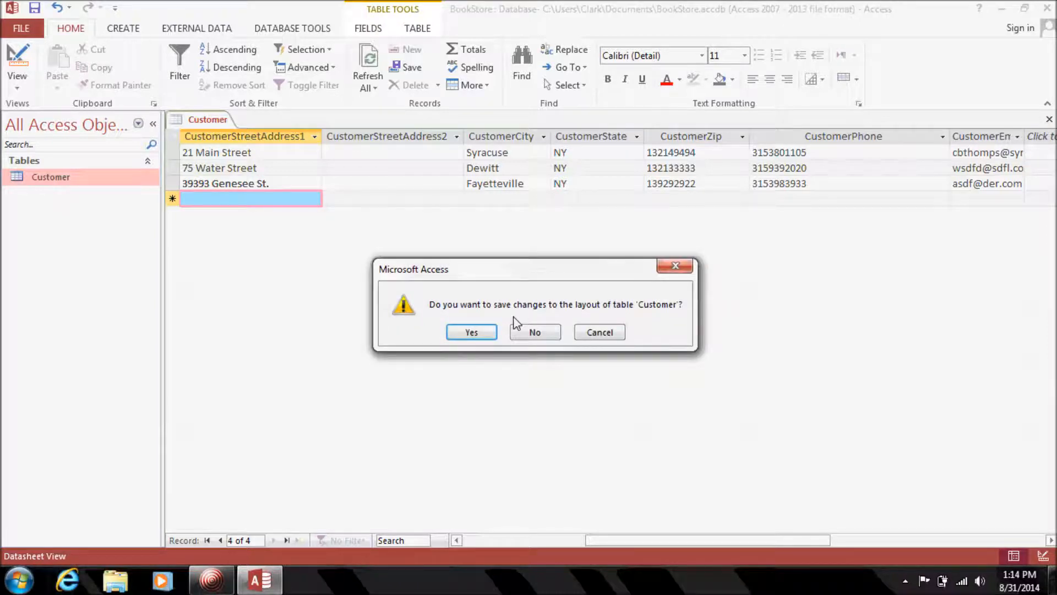
left_click(473, 332)
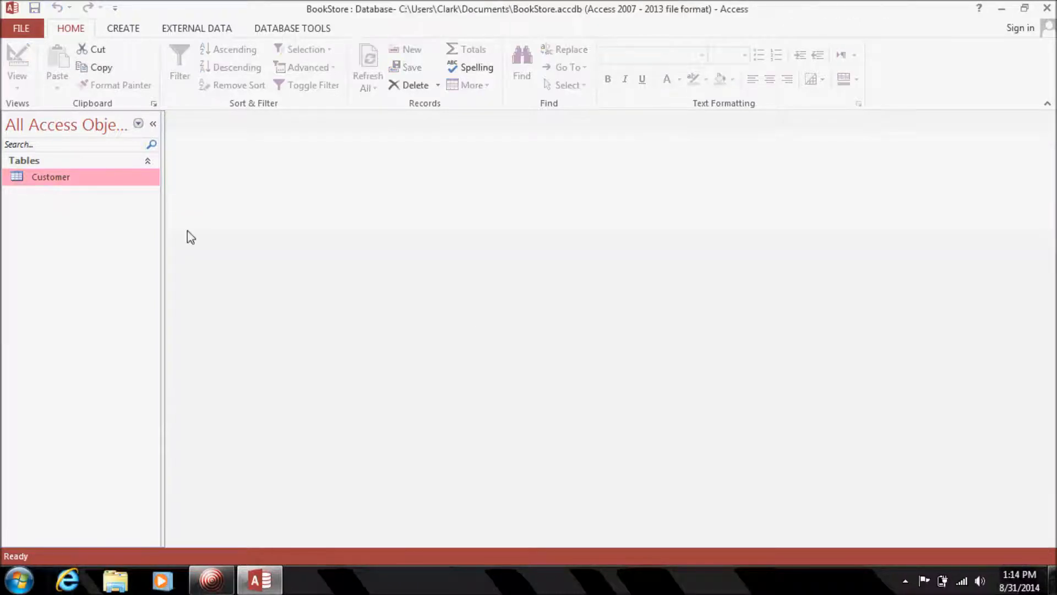
Open Customer in Design View and give CustomerZip the Zip Code input mask (00000\-9999;;).
right_click(70, 180)
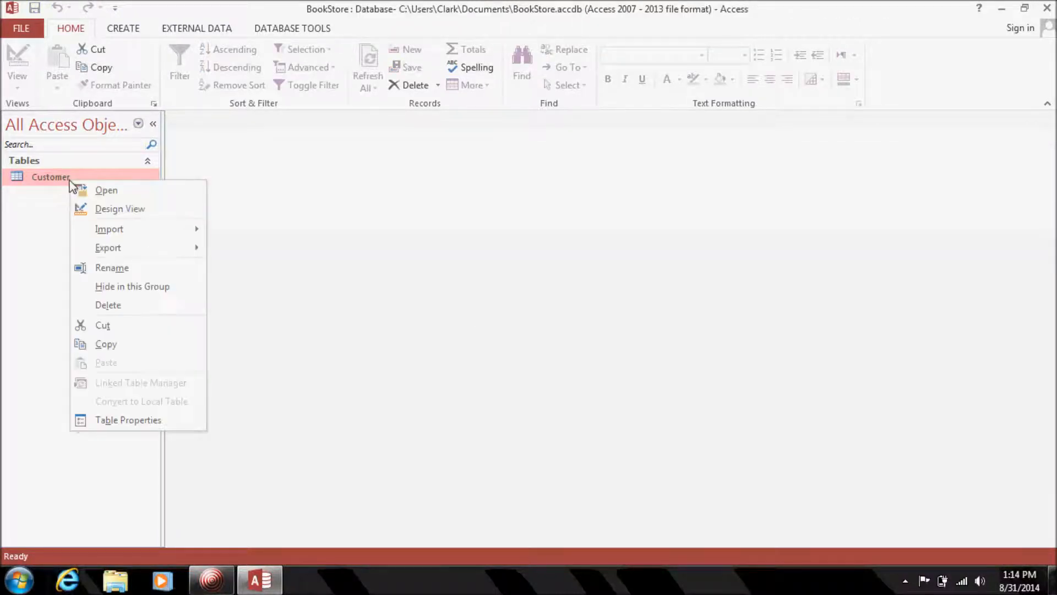
left_click(156, 210)
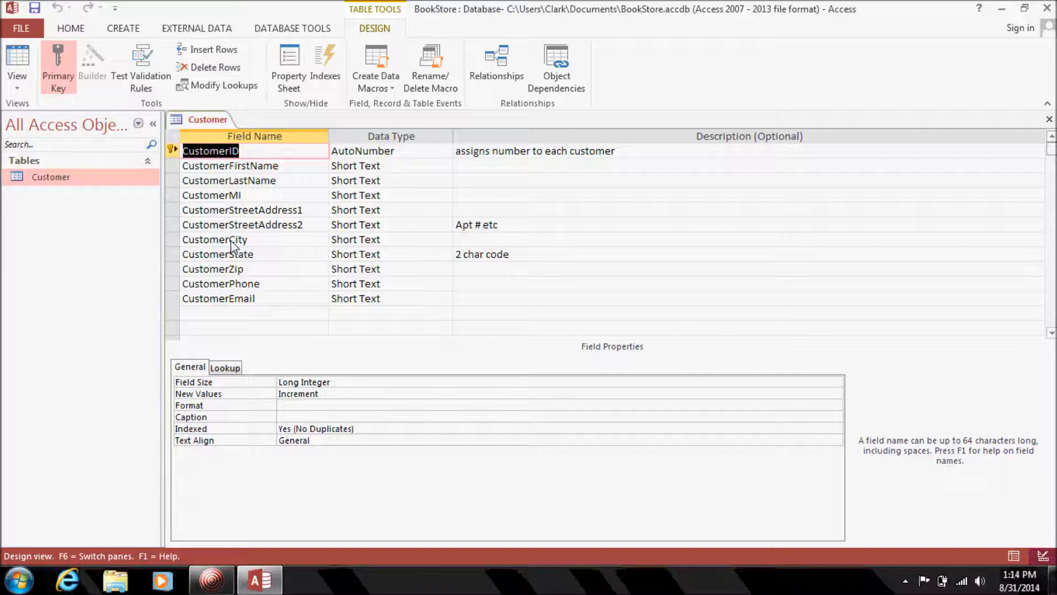
left_click(266, 258)
left_click(266, 271)
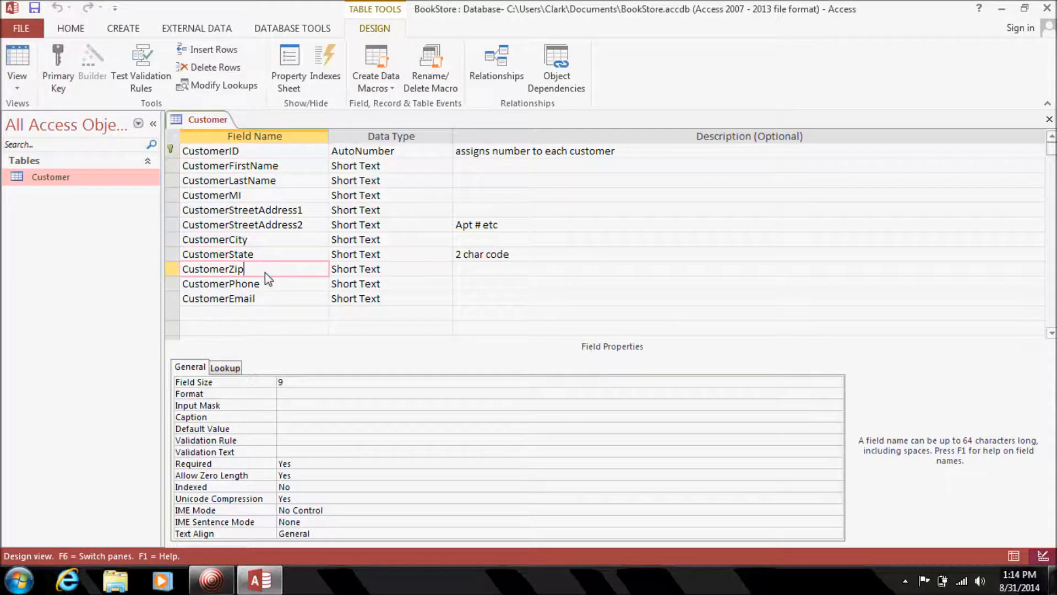
left_click(295, 403)
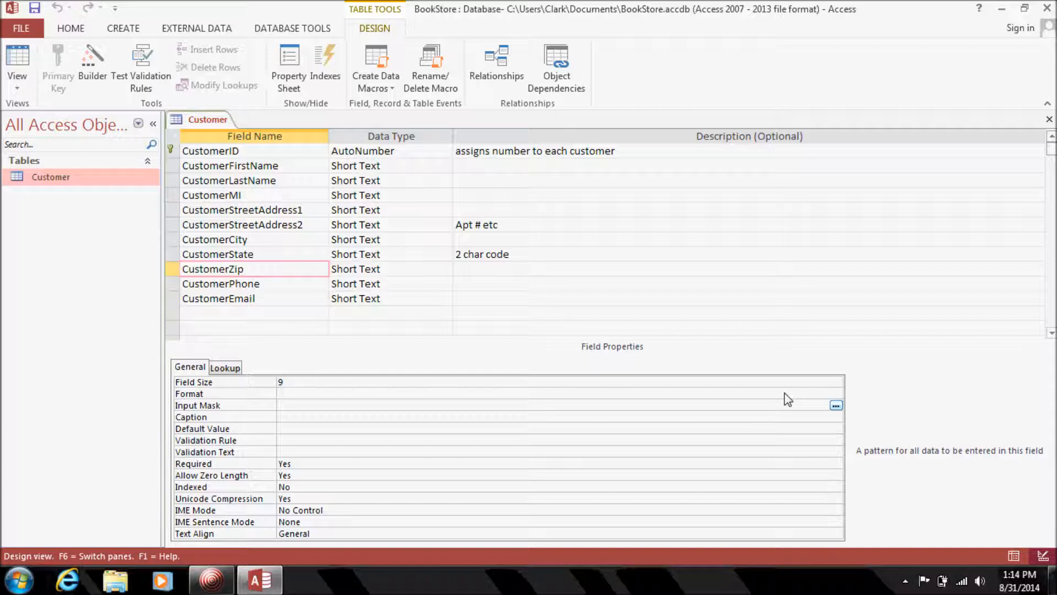
left_click(836, 407)
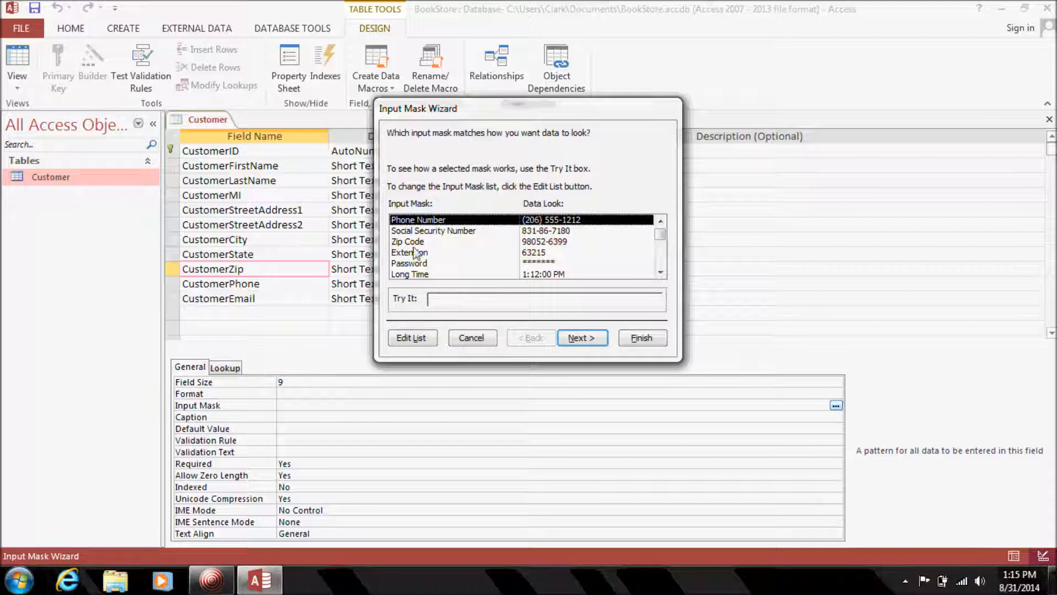
left_click(437, 242)
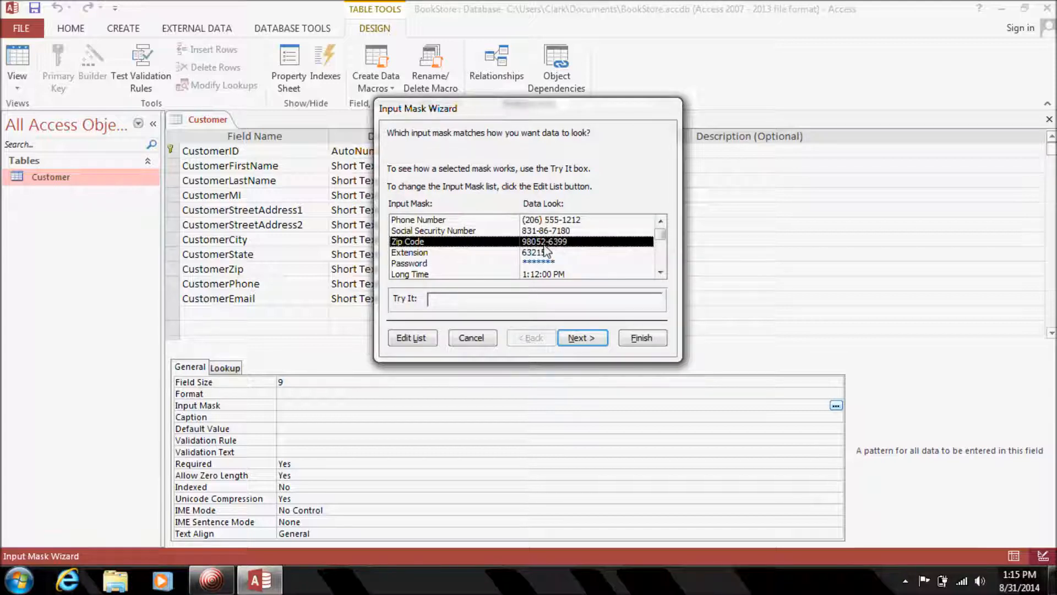
left_click(634, 339)
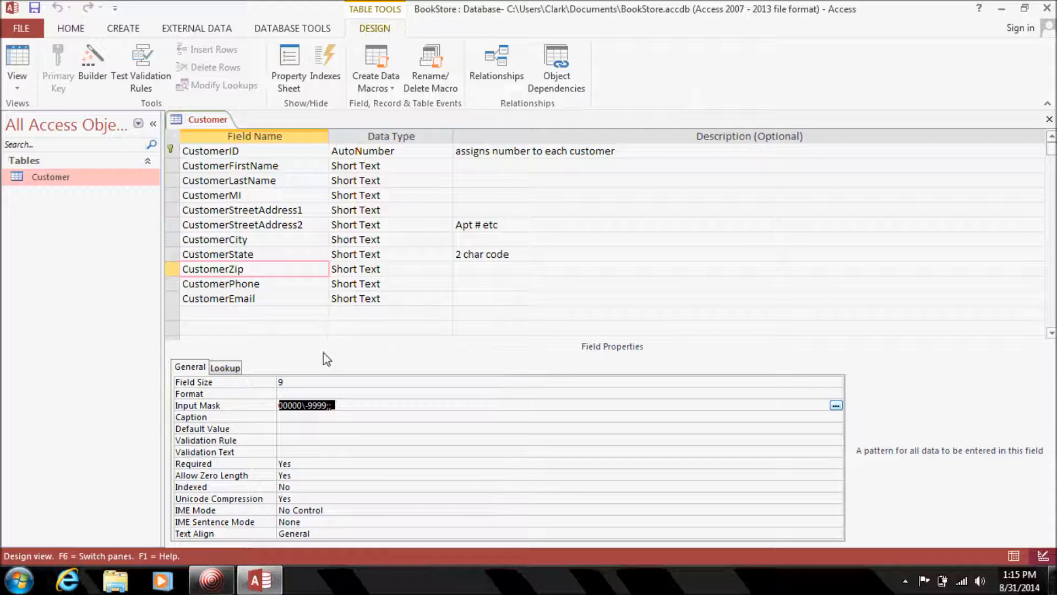
Apply the Phone Number input mask to CustomerPhone and save the Customer table design.
left_click(297, 283)
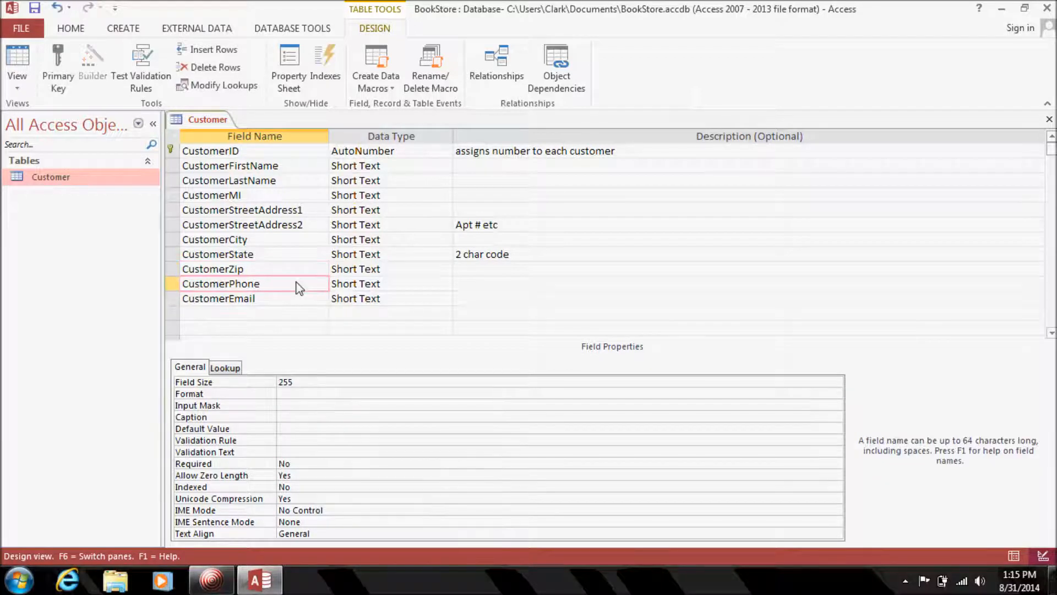
left_click(335, 394)
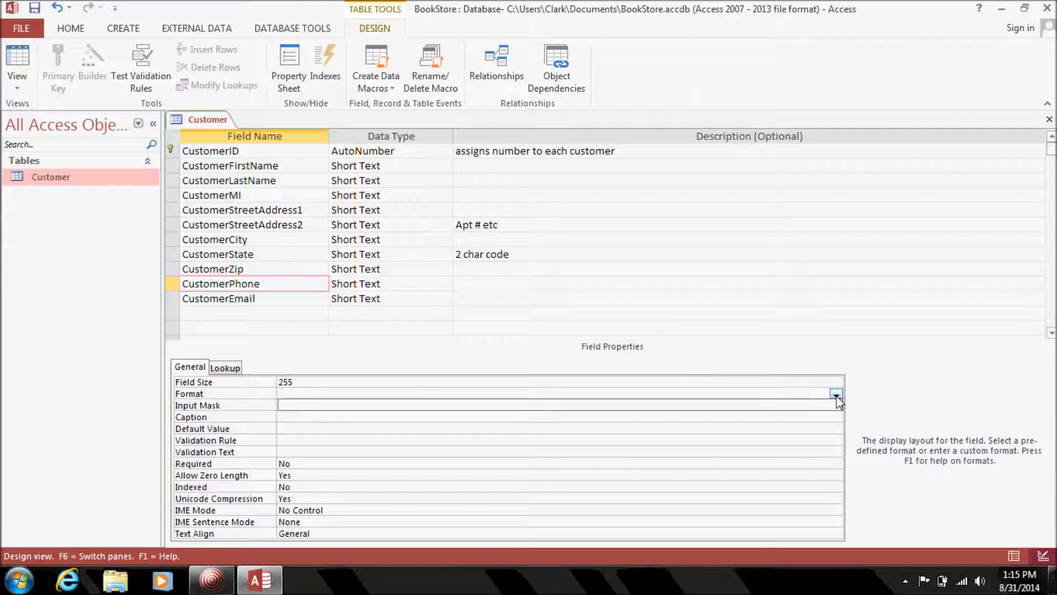
left_click(488, 404)
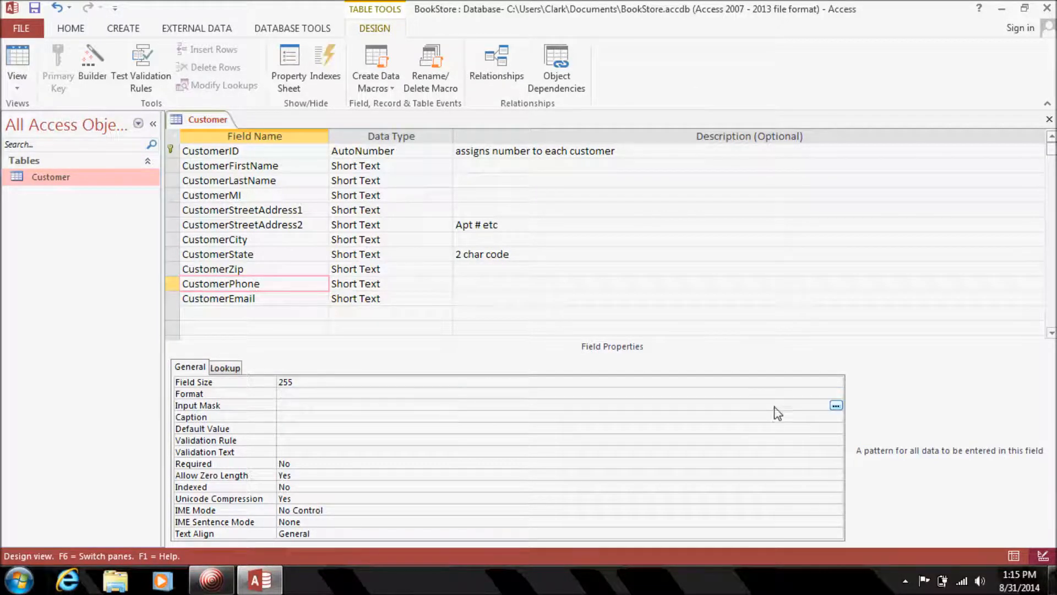
left_click(836, 406)
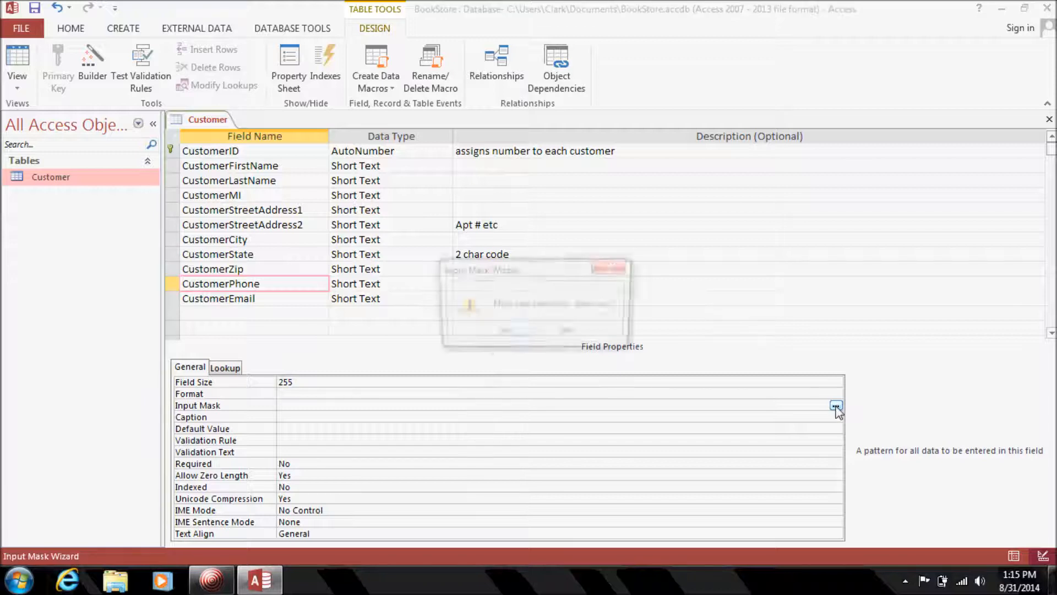
left_click(501, 329)
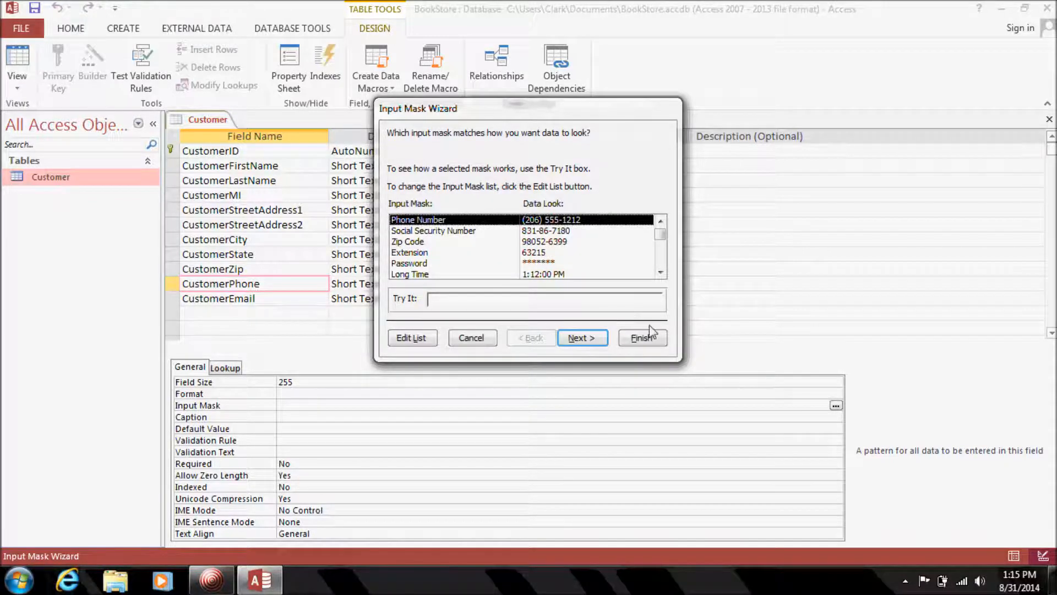
left_click(650, 329)
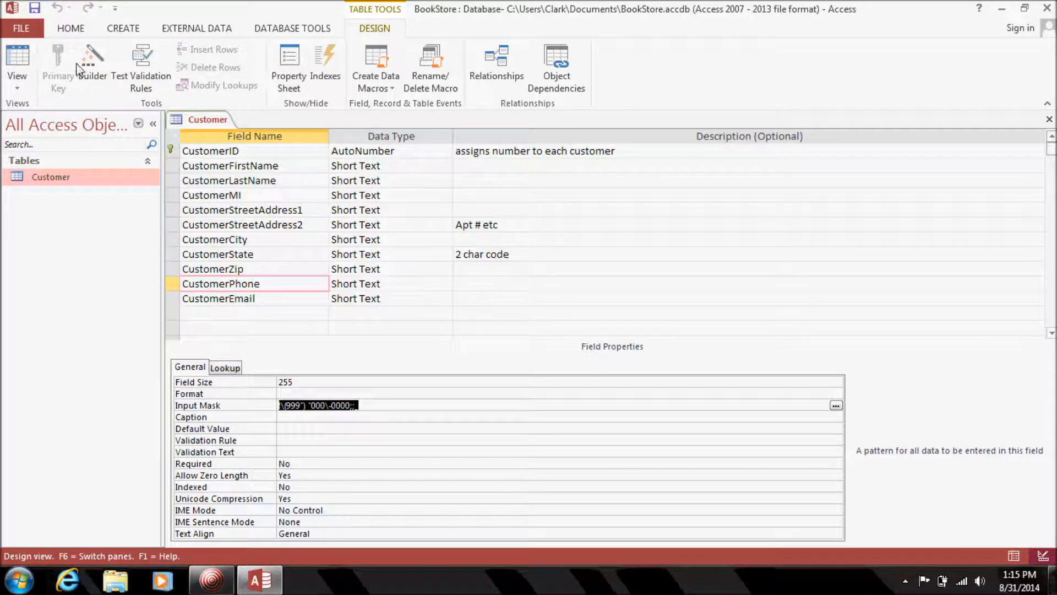
left_click(35, 8)
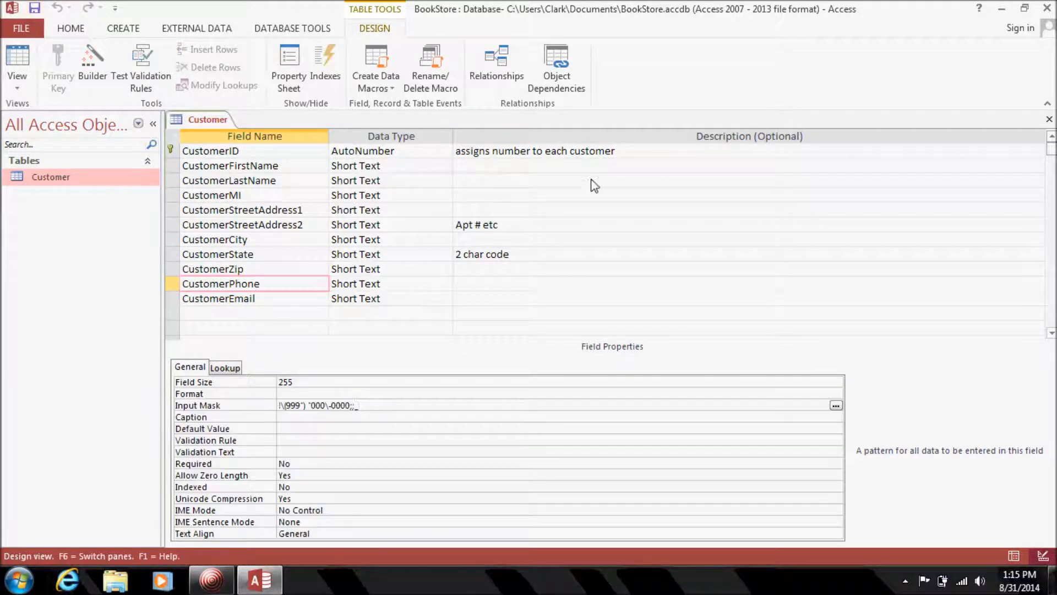
Reopen the Customer datasheet and scroll right to check the masked CustomerZip and CustomerPhone values.
left_click(1049, 119)
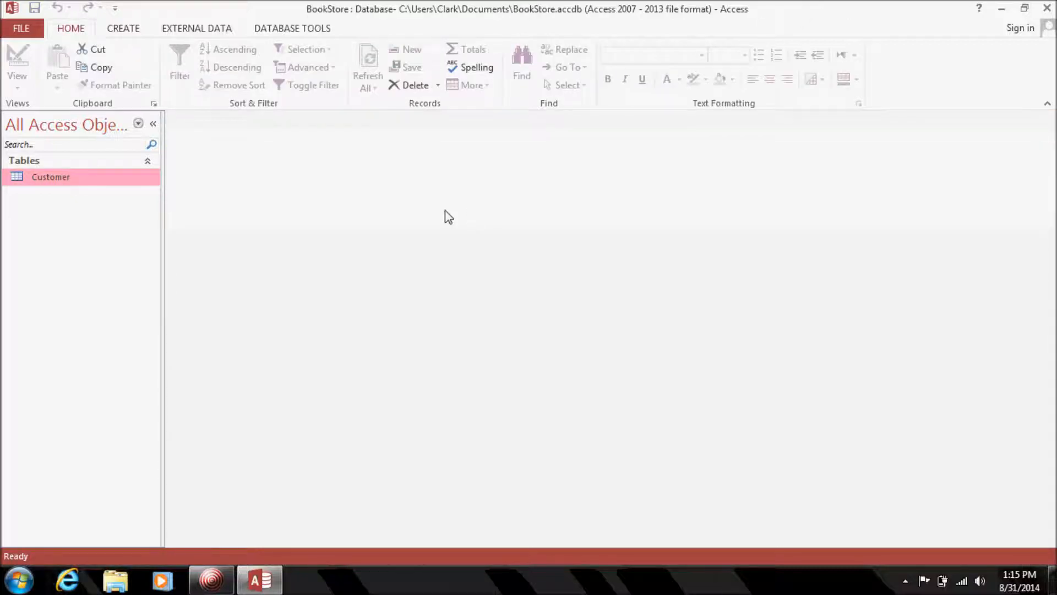
double_click(87, 184)
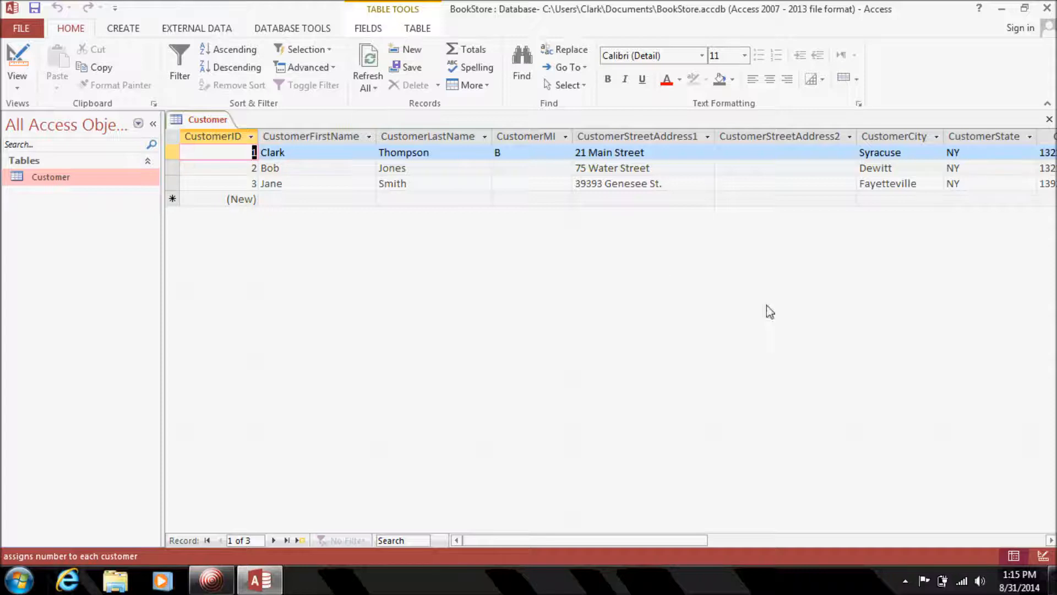
left_click(1050, 540)
left_click(1051, 540)
left_click(1051, 540)
left_click(1050, 540)
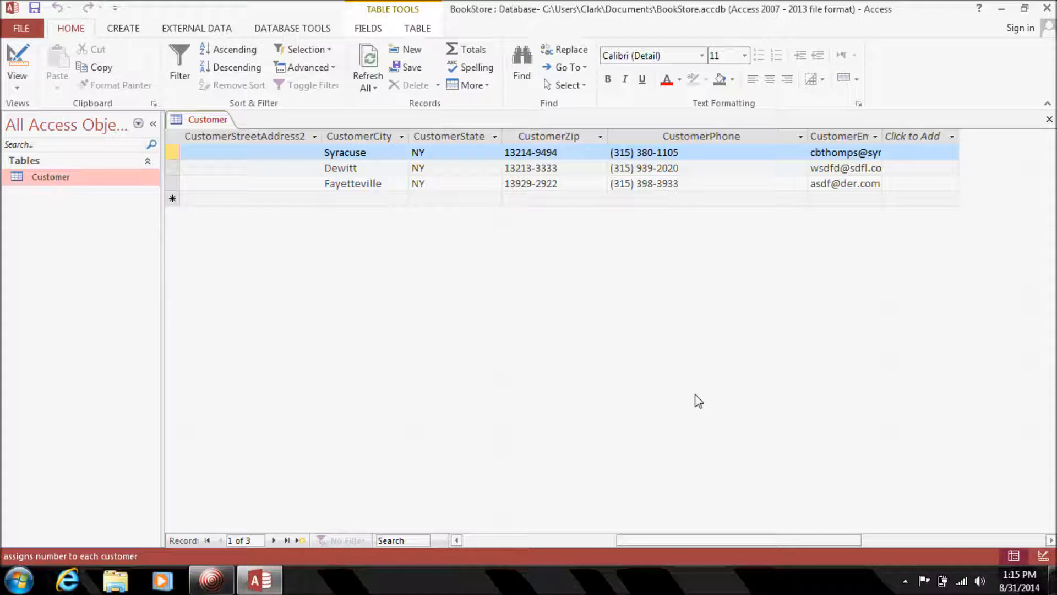
left_click(472, 543)
Enter a fourth customer's first and last name, street address, city, state and zip code.
left_click(299, 199)
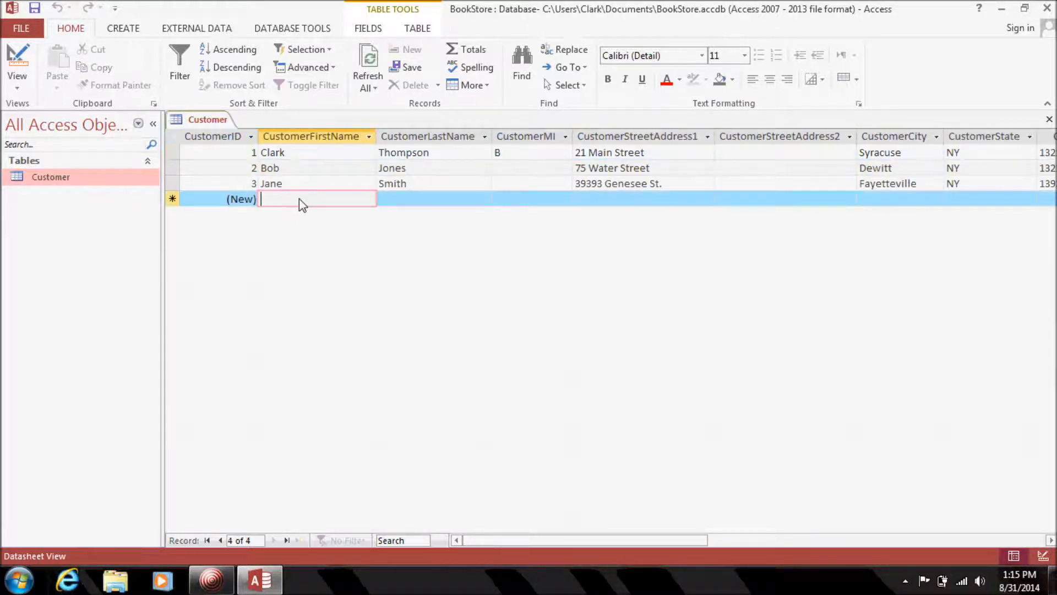
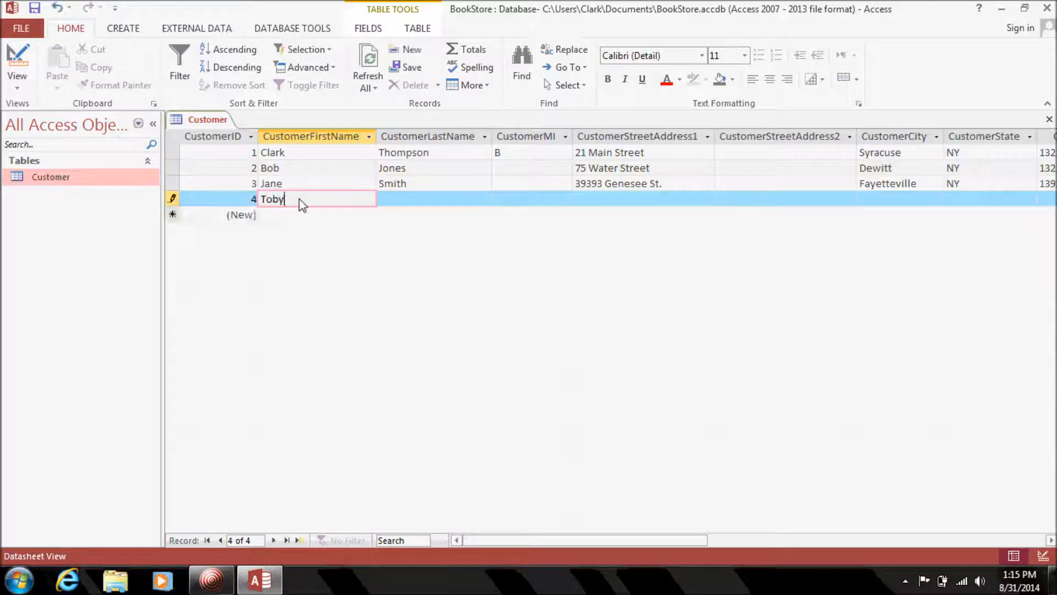
key("Tab")
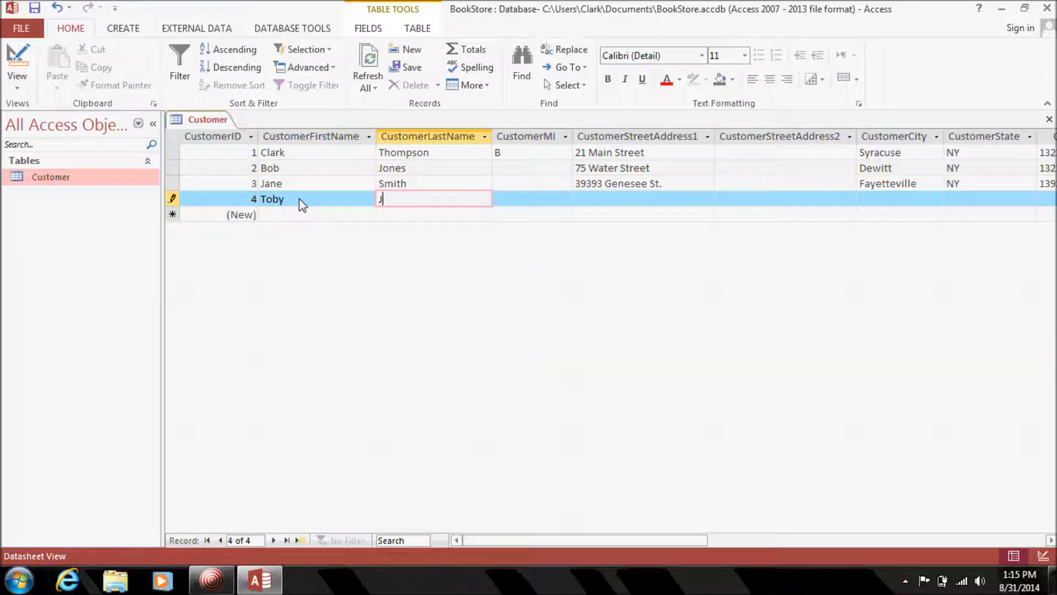
key("Tab")
key("Tab")
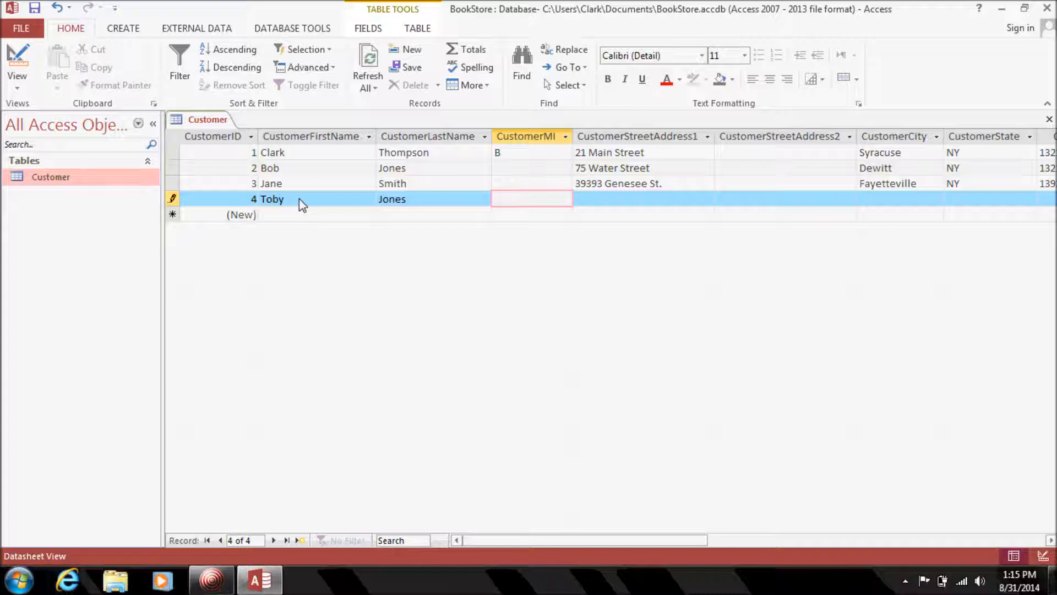
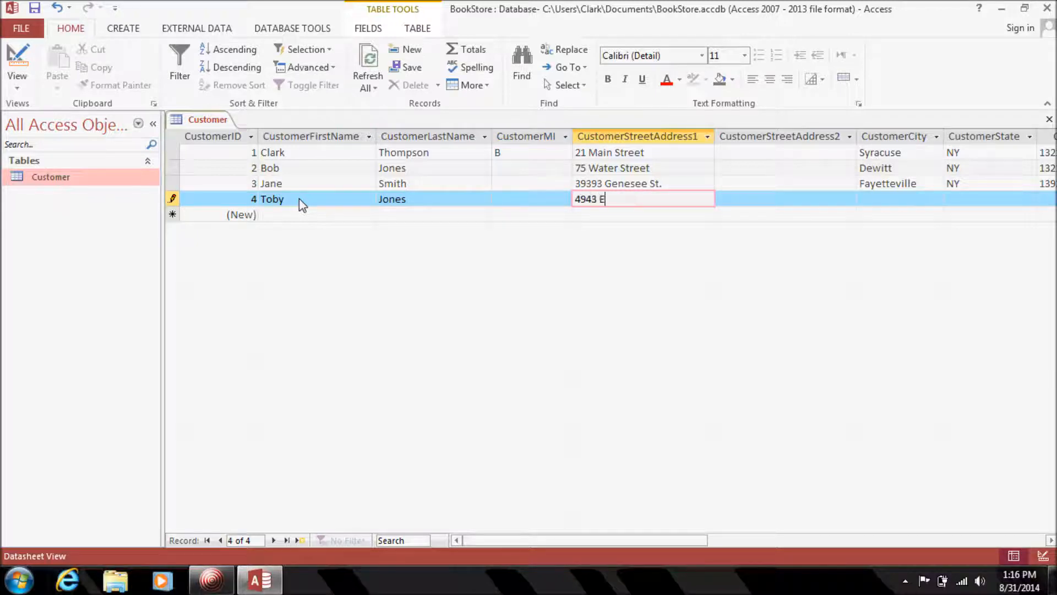
key("Tab")
key("Tab")
type("Syracuse")
key("Tab")
type("NY")
key("Tab")
type("1232")
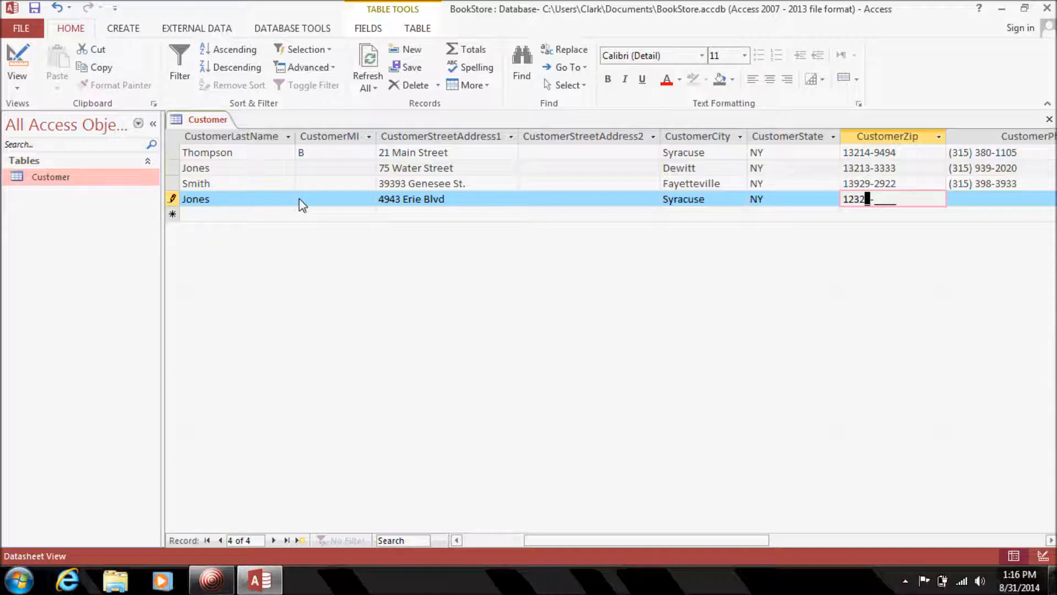
type("3-2323")
key("Tab")
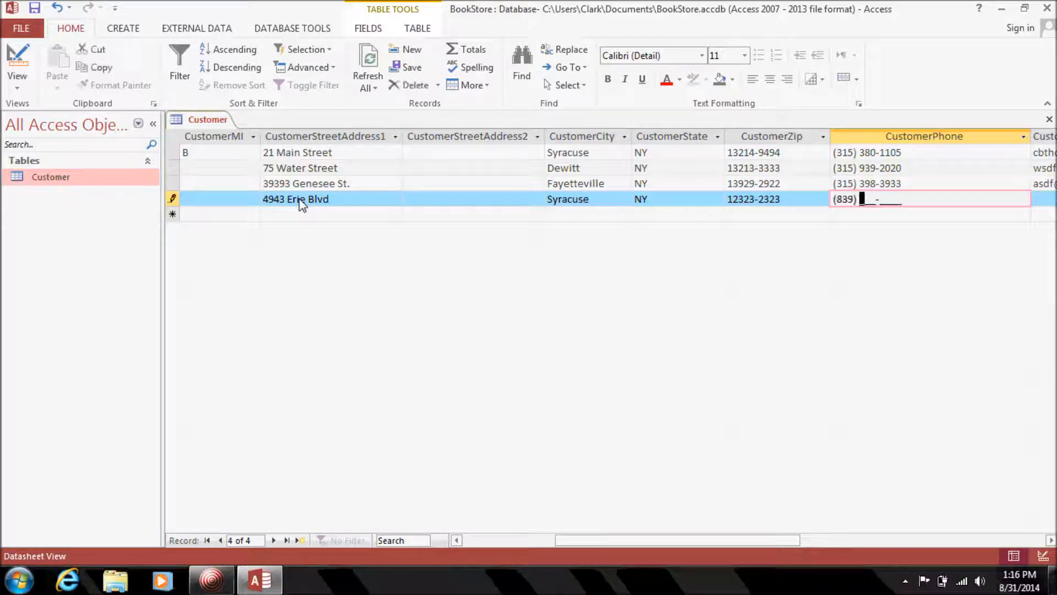
Finish the fourth customer's phone number, check the masked entries, and close the Customer table.
type("203-8282")
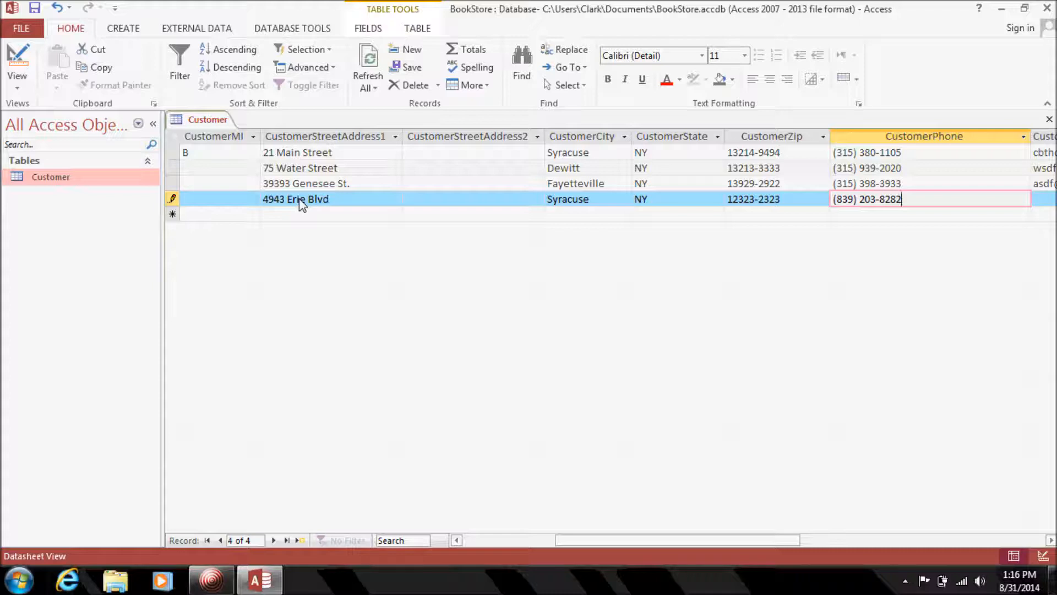
left_click(1043, 202)
left_click(850, 214)
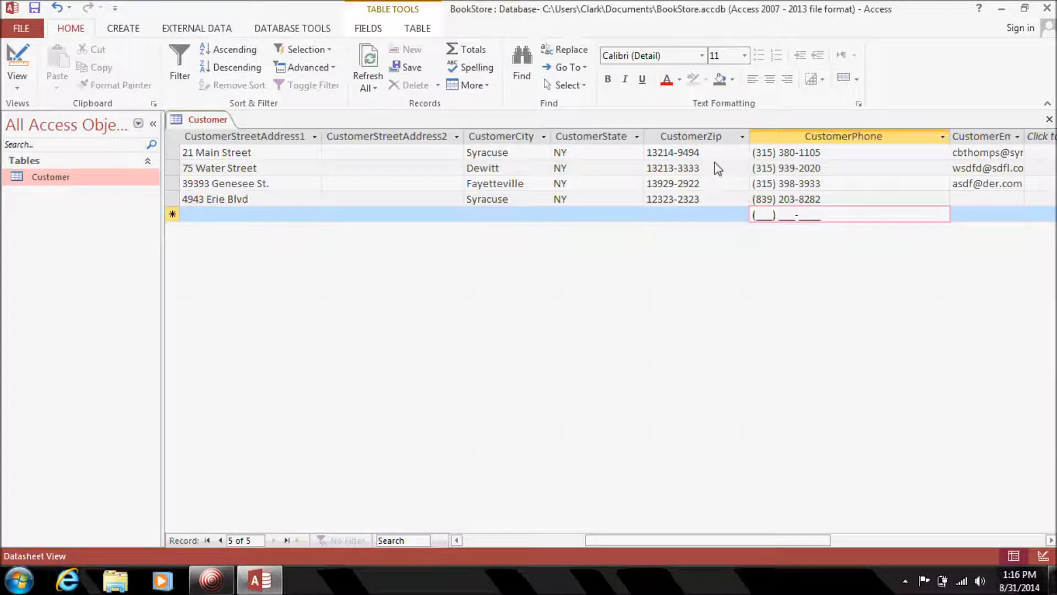
left_click(647, 156)
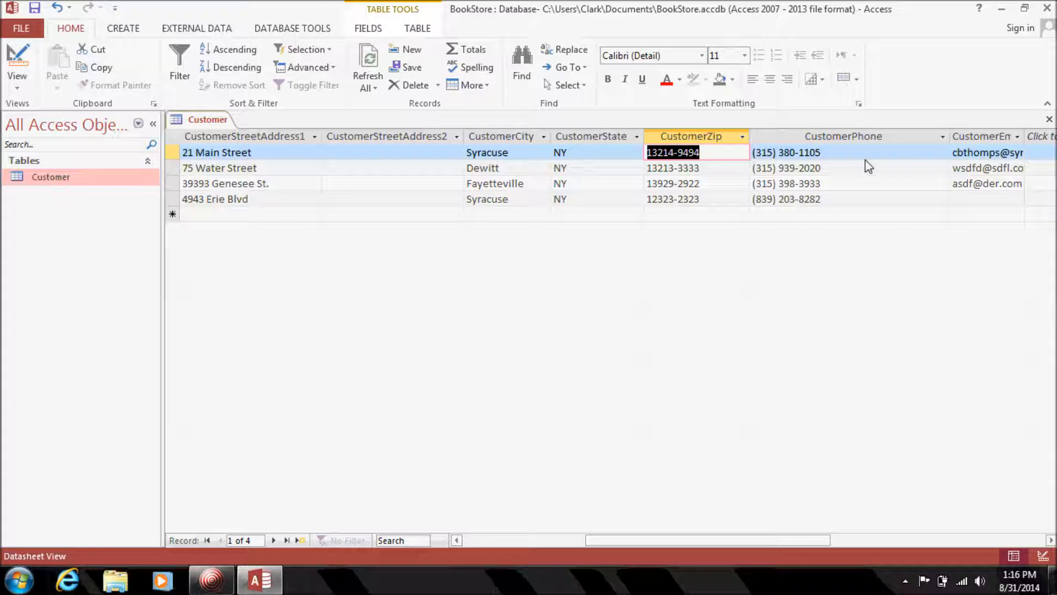
left_click_drag(848, 158, 632, 142)
left_click(723, 201)
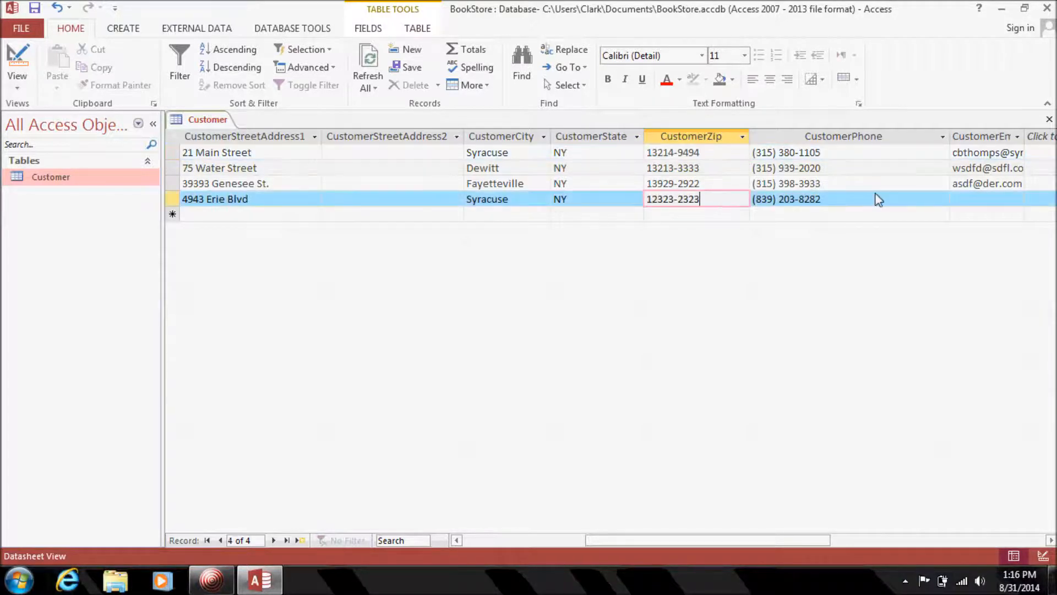
key("Tab")
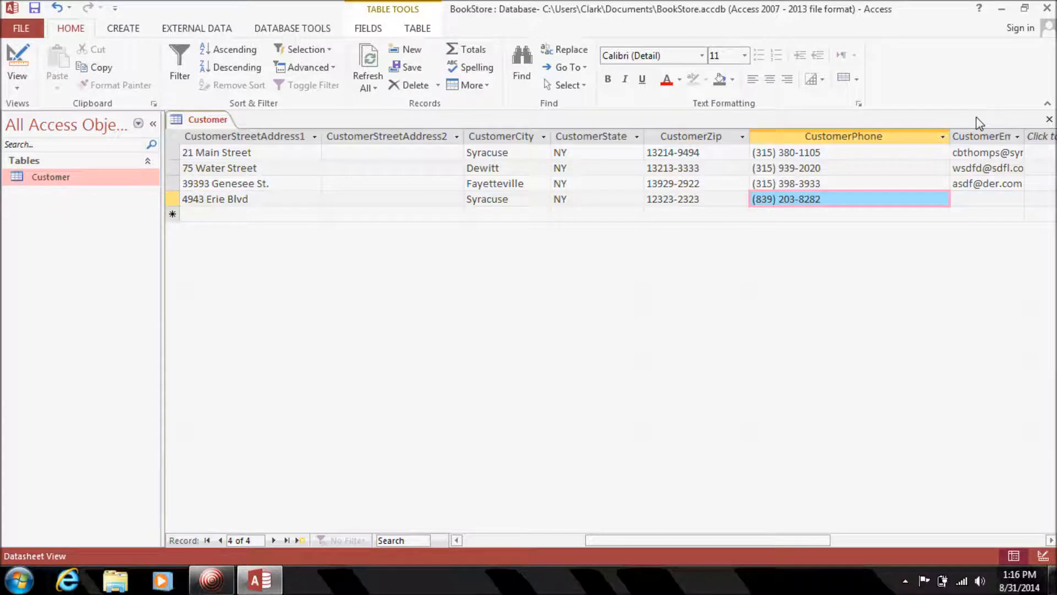
left_click(1049, 121)
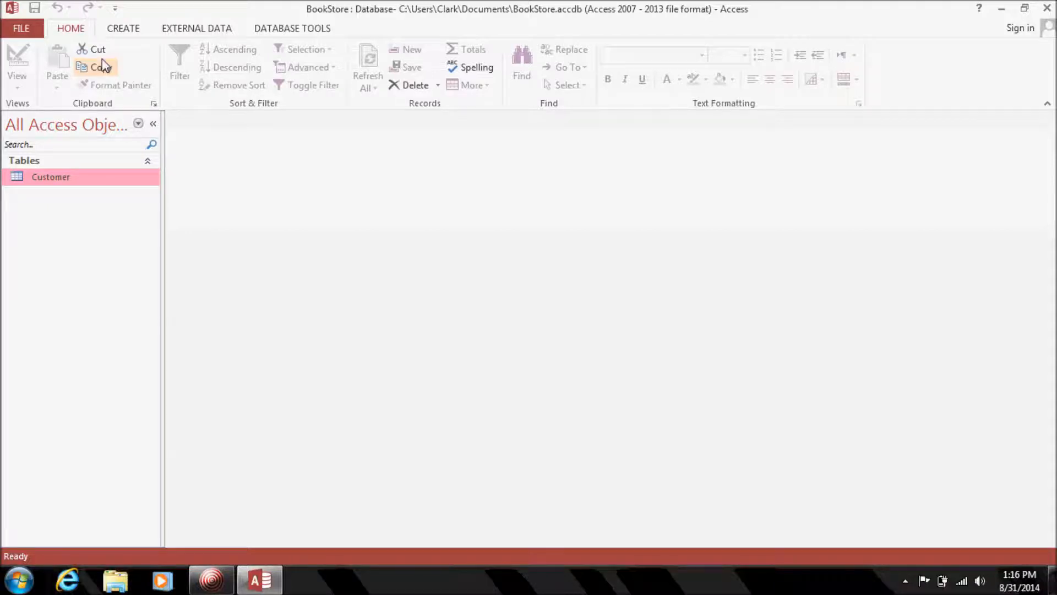
Create a blank Table1 in Design view using Table Design on the CREATE ribbon.
left_click(127, 31)
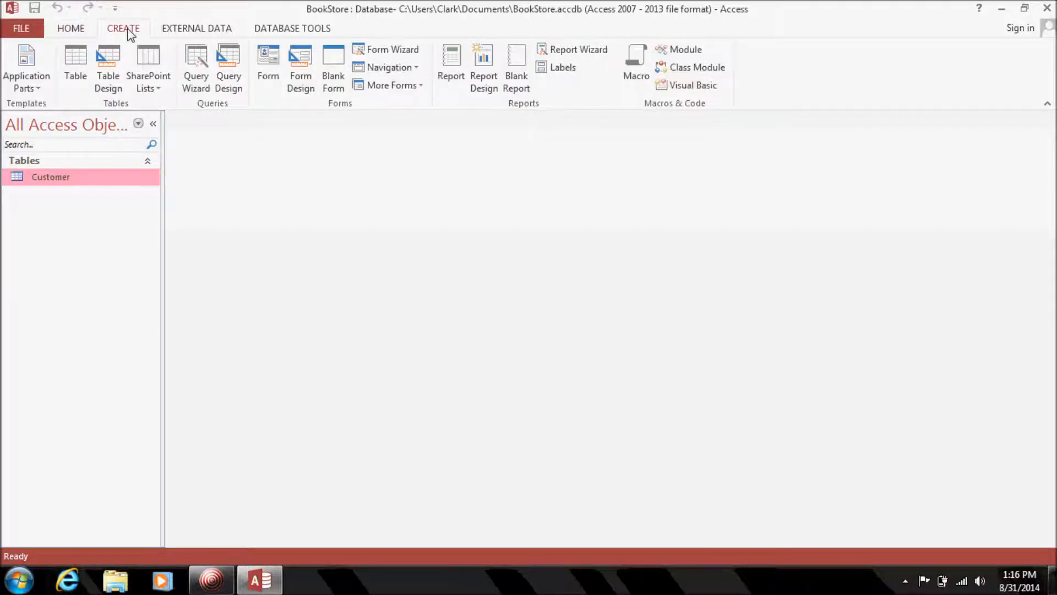
left_click(108, 77)
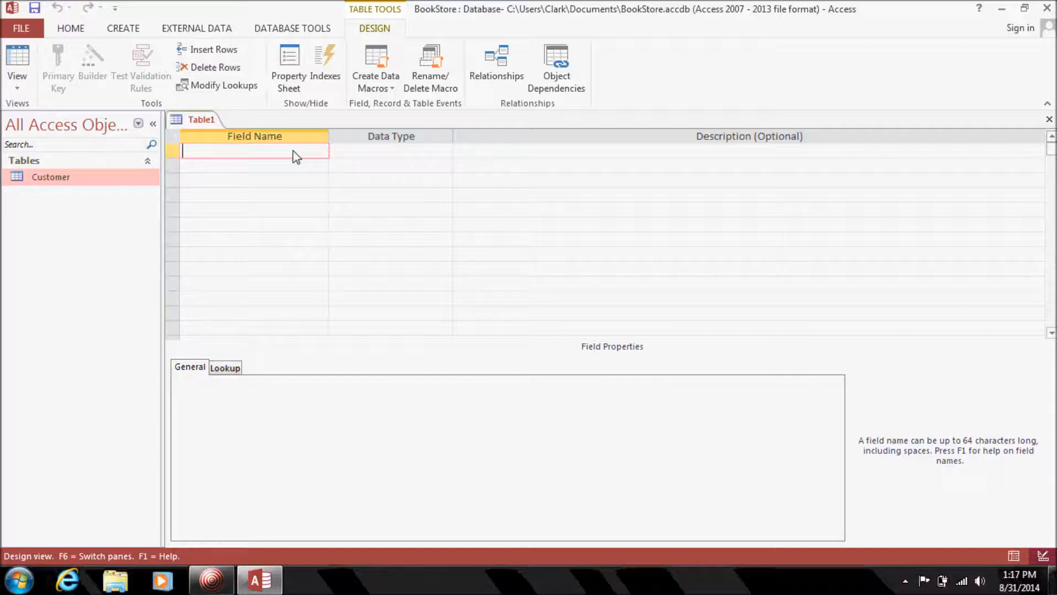
Add a BookID field with the AutoNumber data type.
type("BookID")
key("Tab")
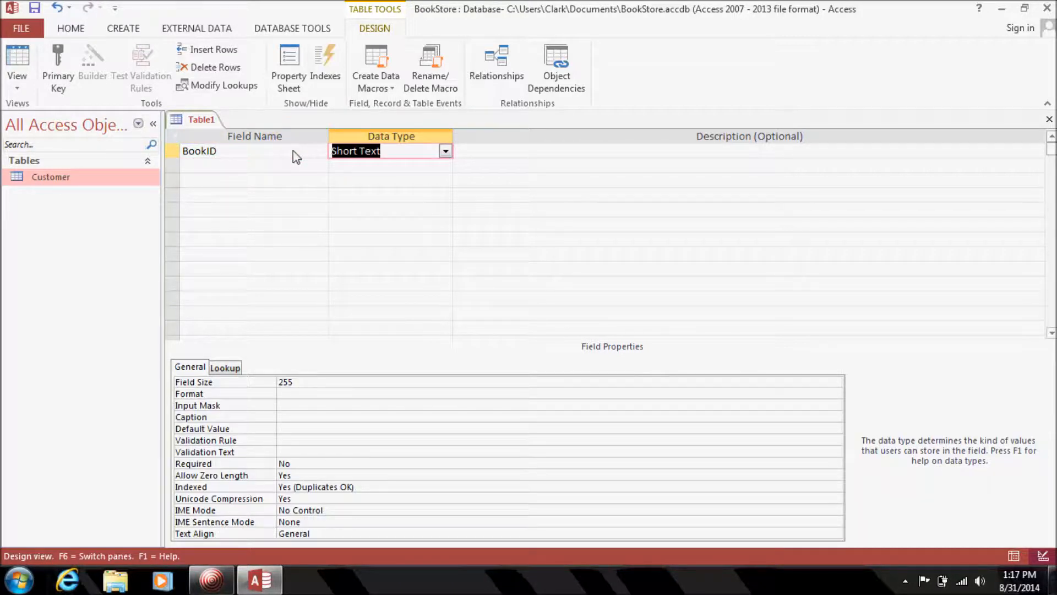
left_click(444, 150)
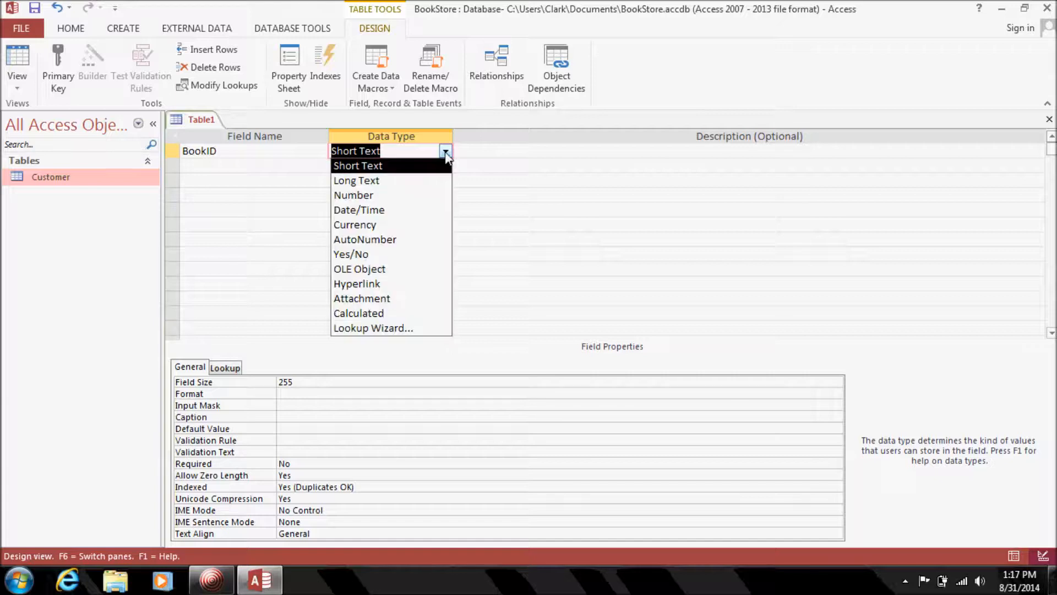
left_click(409, 239)
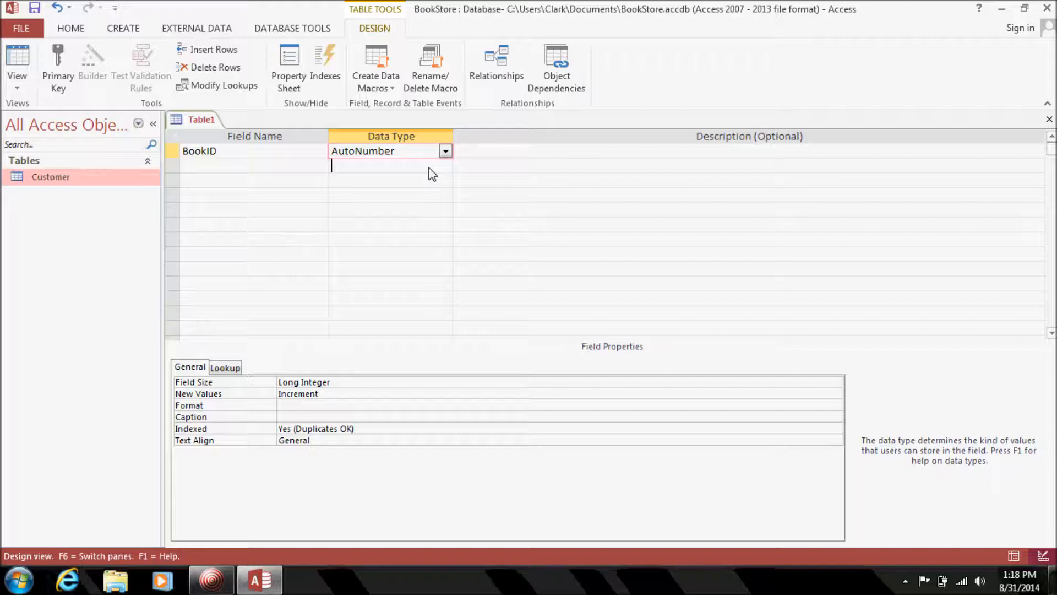
Add a required Short Text field named BookTitle.
left_click(432, 171)
left_click(306, 171)
type("BookName")
key("BackSpace")
key("BackSpace")
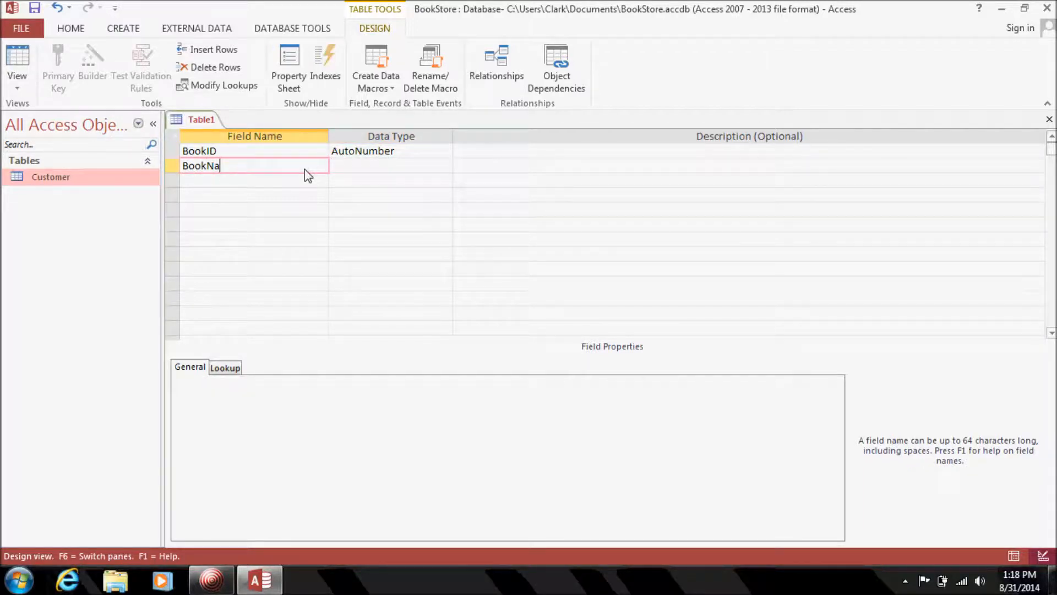
key("BackSpace")
key("BackSpace")
type("Title")
key("Tab")
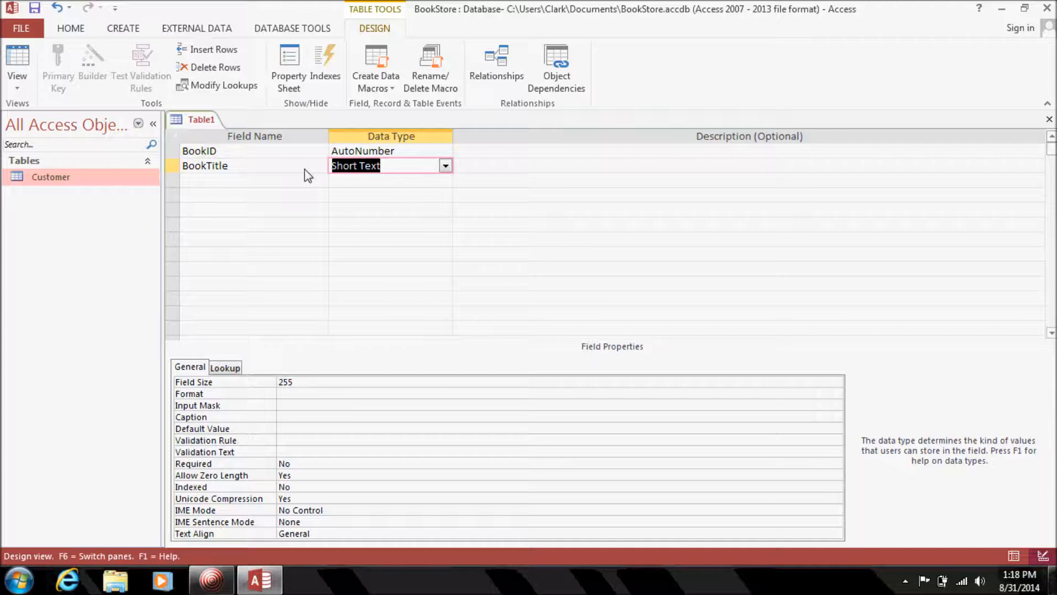
key("Tab")
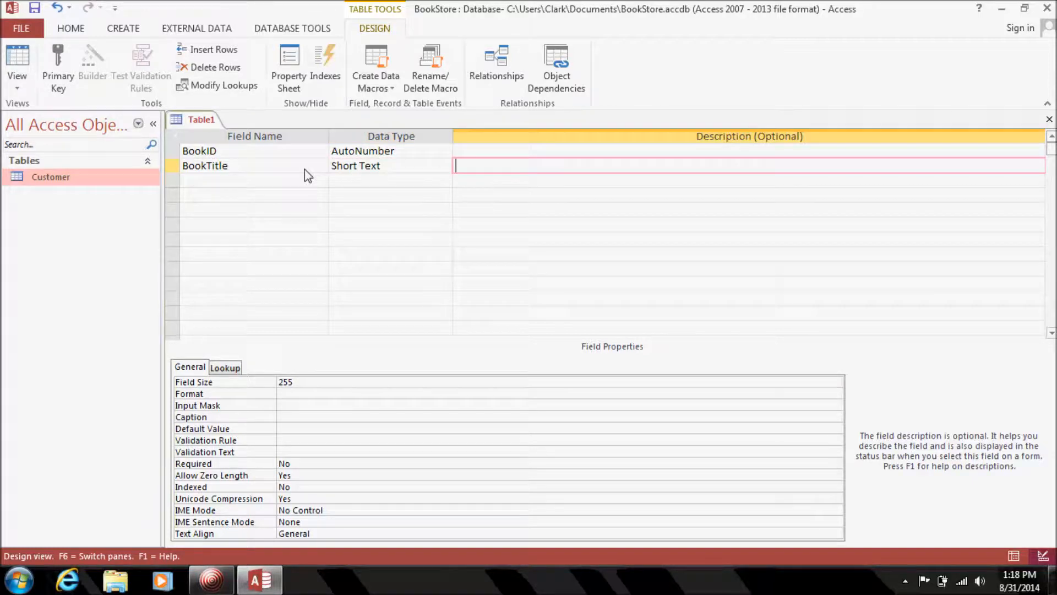
left_click(305, 168)
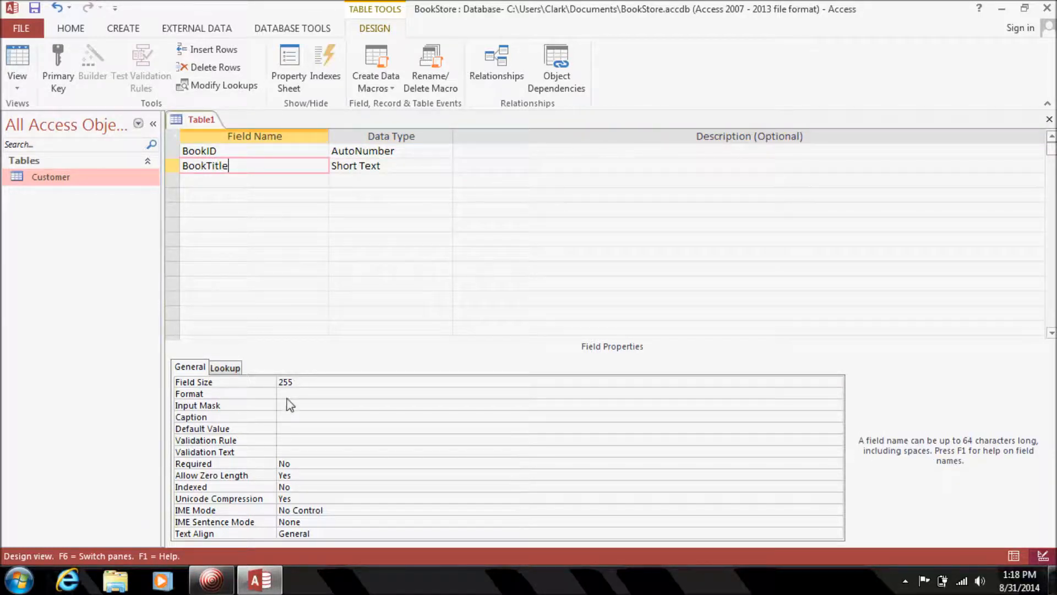
double_click(278, 466)
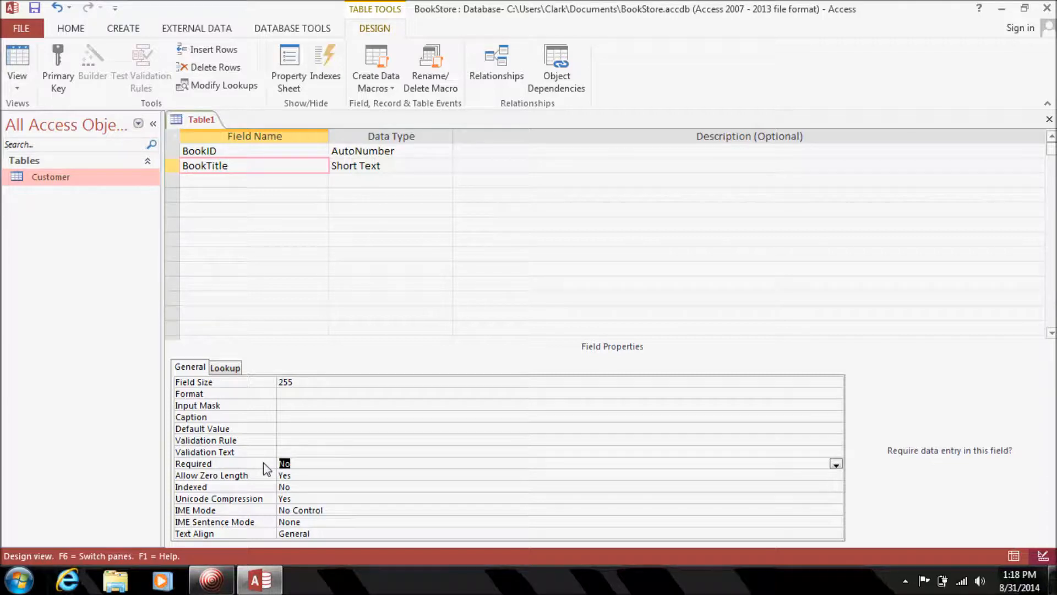
Add required Short Text fields BookAuthor and BookPublisher.
left_click(256, 187)
type("BookAuthor")
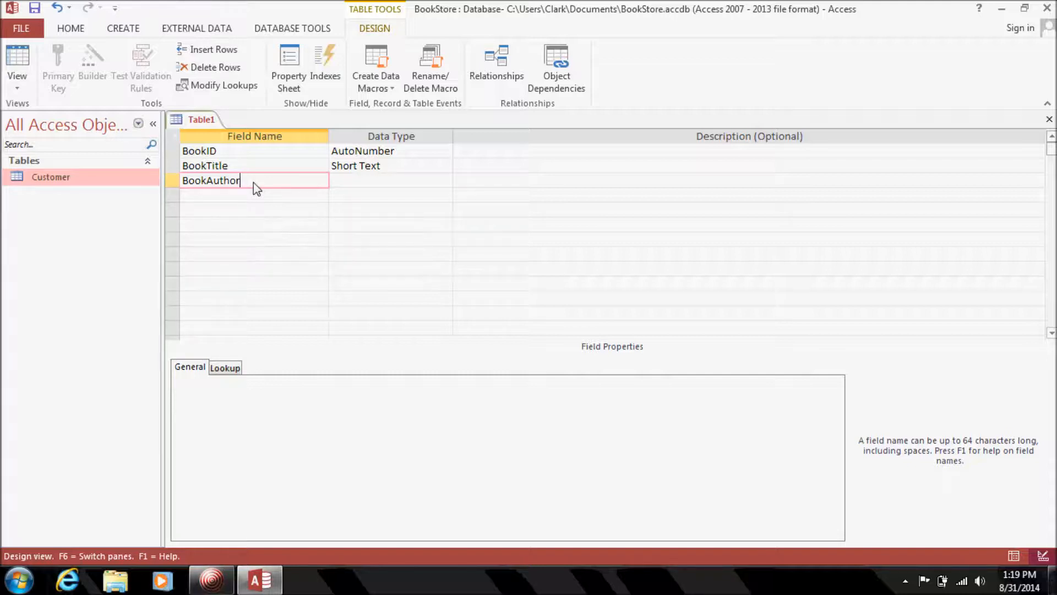
key("Tab")
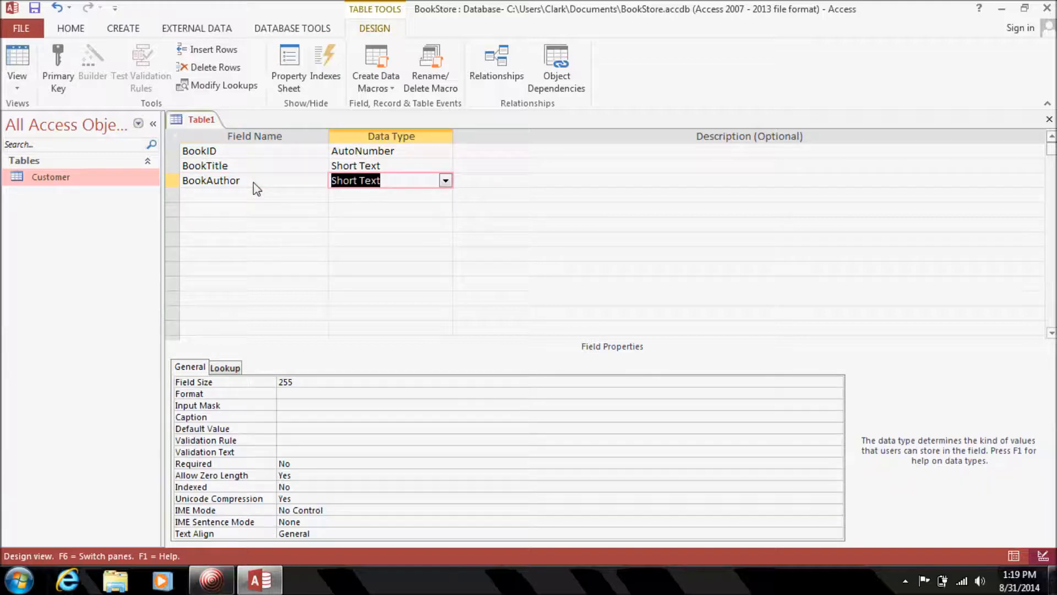
double_click(256, 464)
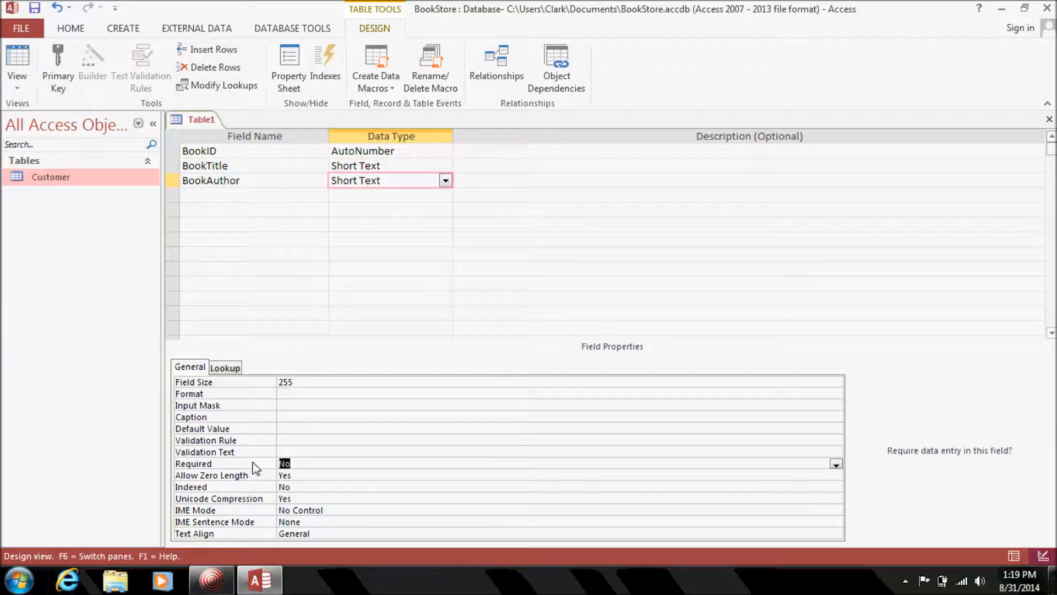
left_click(257, 196)
type("Book")
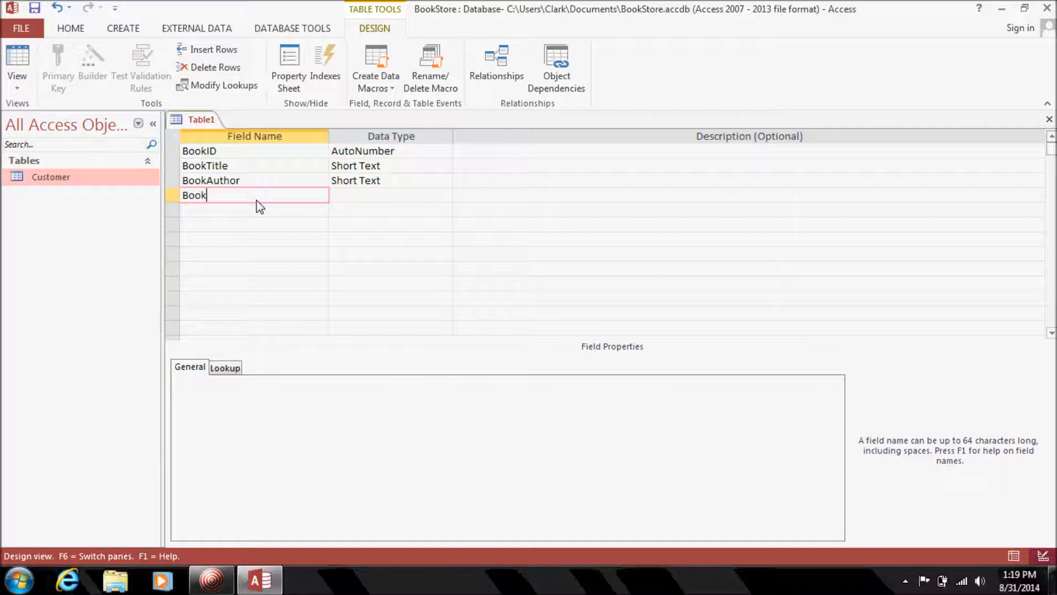
type("Publisher")
key("Tab")
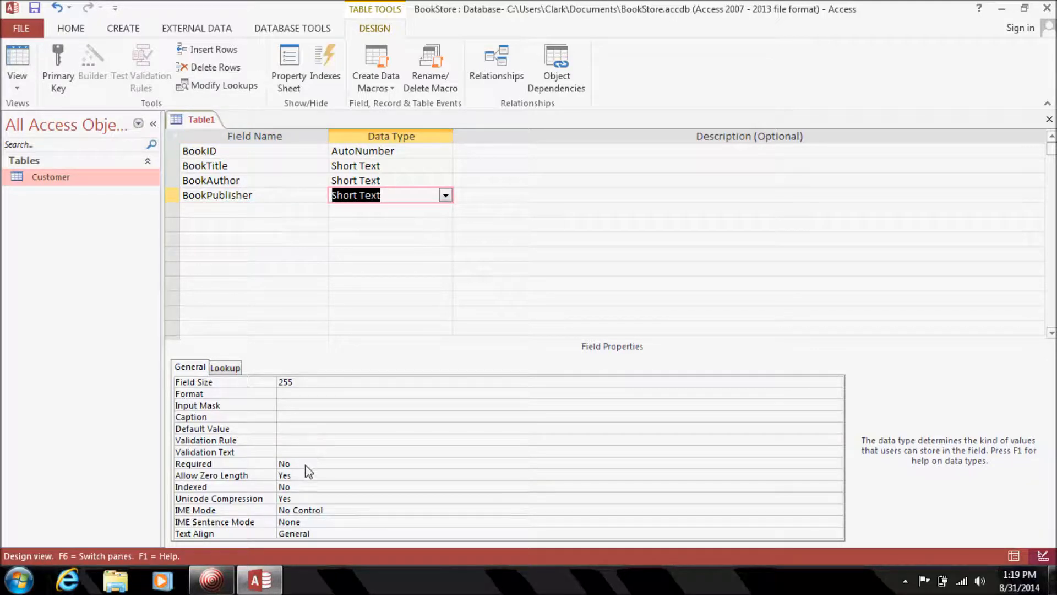
double_click(307, 463)
left_click(275, 216)
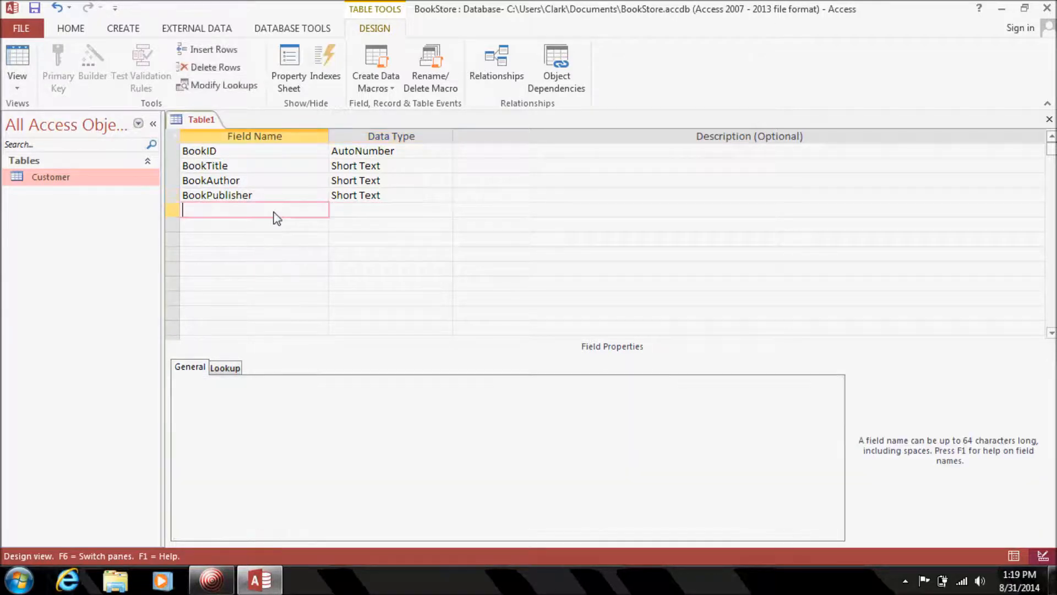
Add BookYear as a Number field described '4 digit year book is published'.
type("BookYear")
key("Tab")
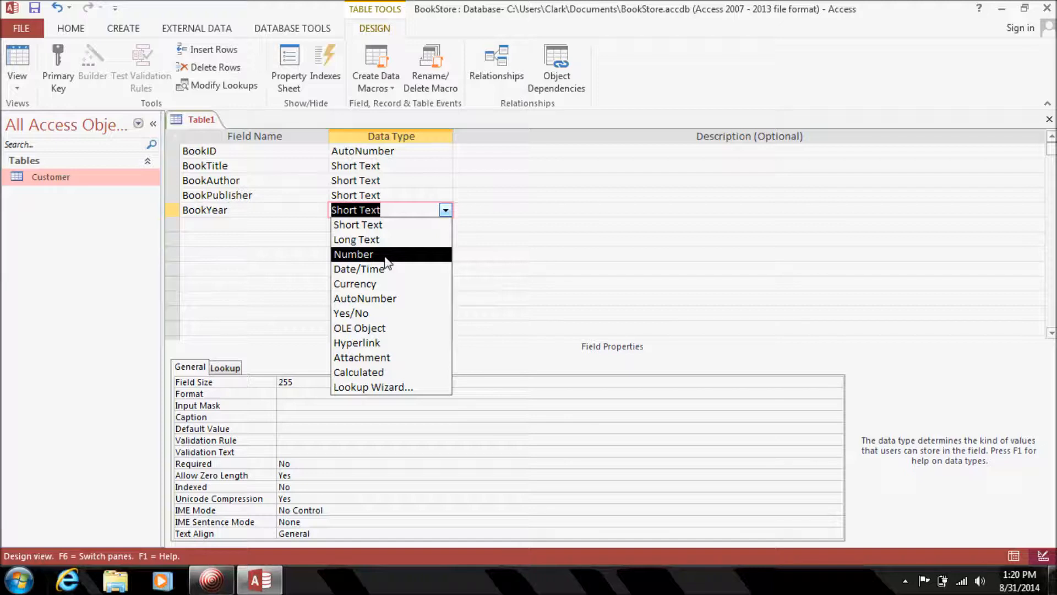
left_click(354, 254)
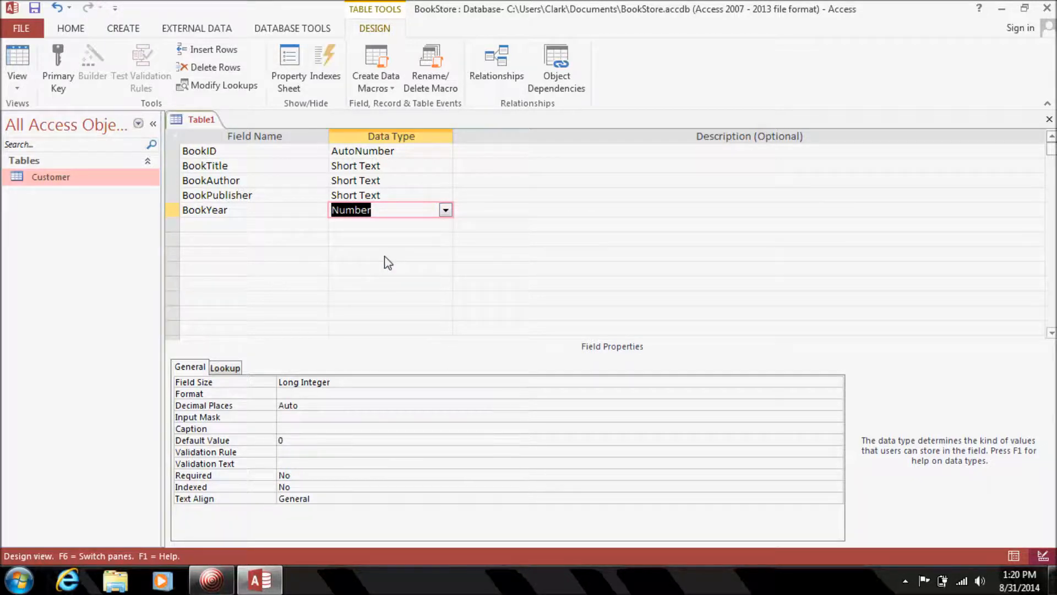
left_click(487, 214)
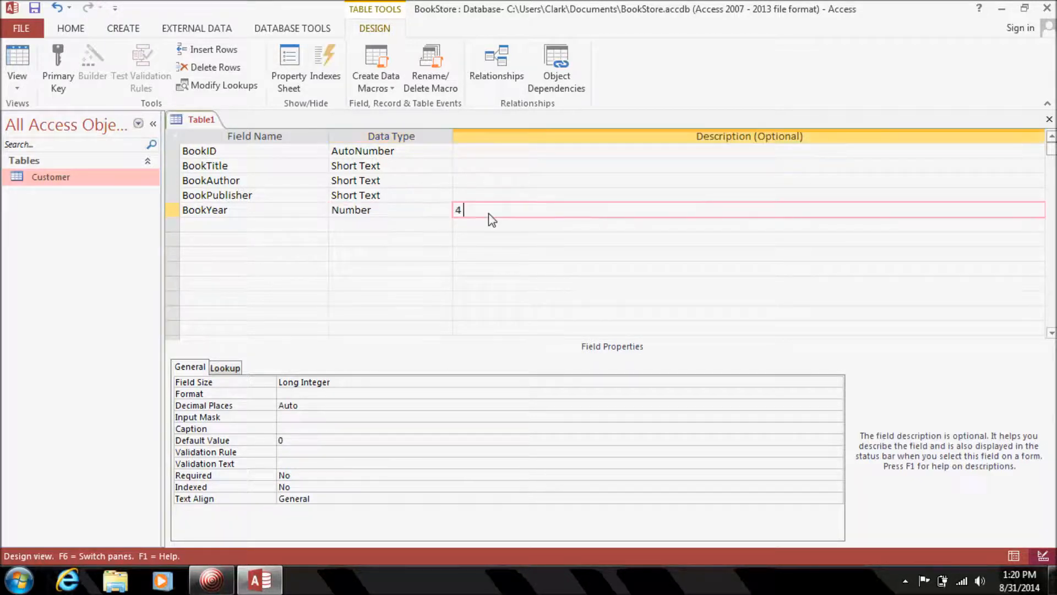
type("4 digit year book is published")
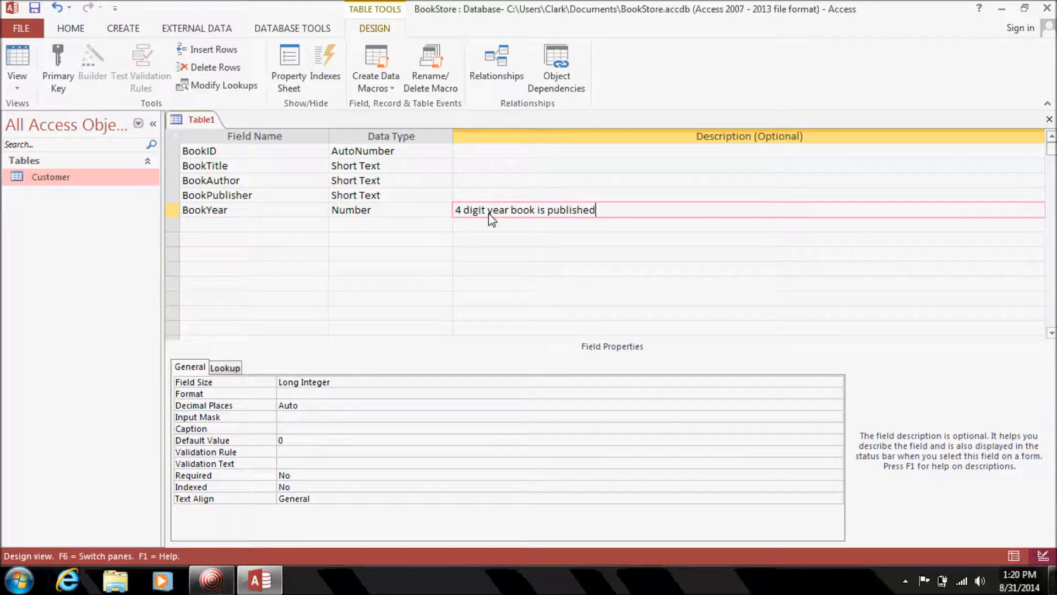
Add BookPages as a Number field and BookPrice as a Currency field.
left_click(296, 223)
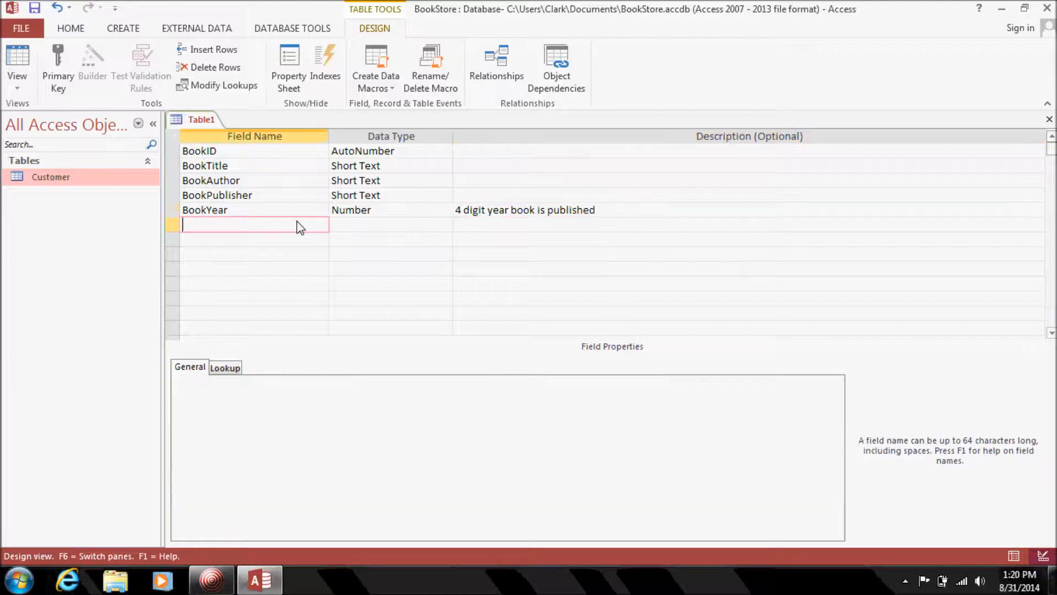
type("BookPages")
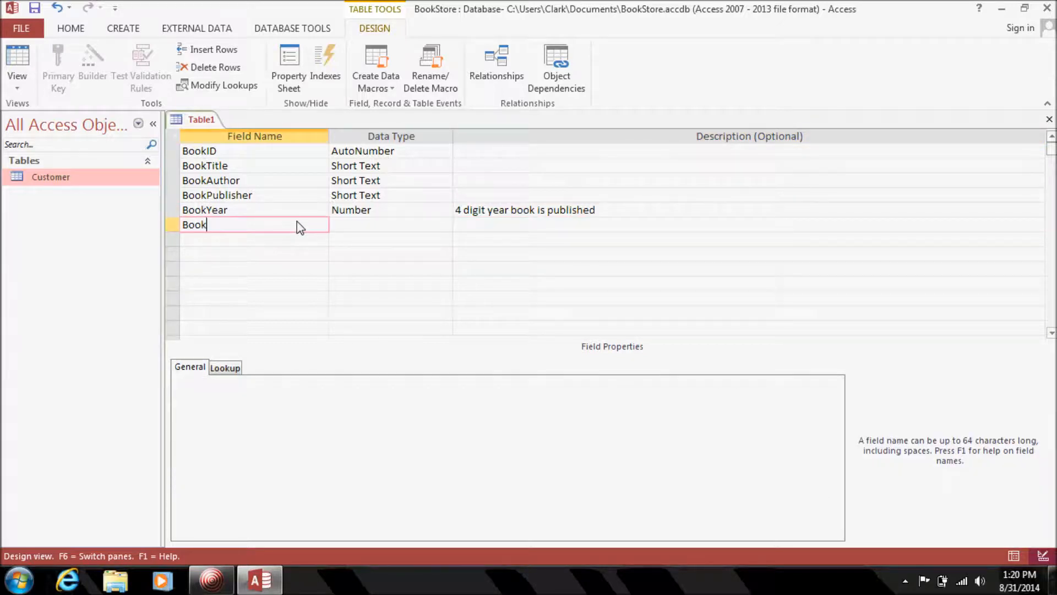
key("Tab")
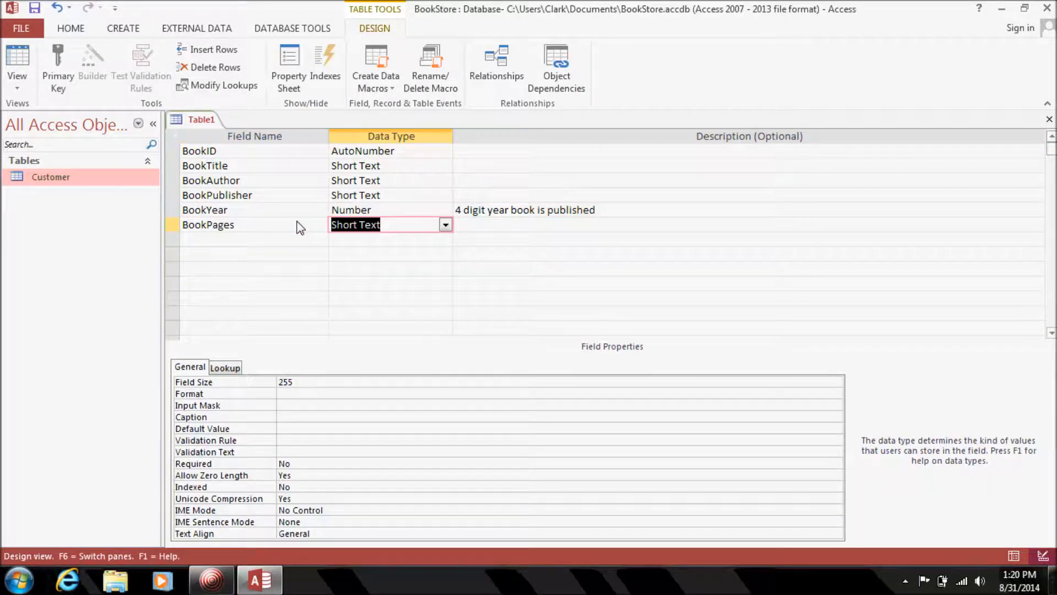
left_click(445, 226)
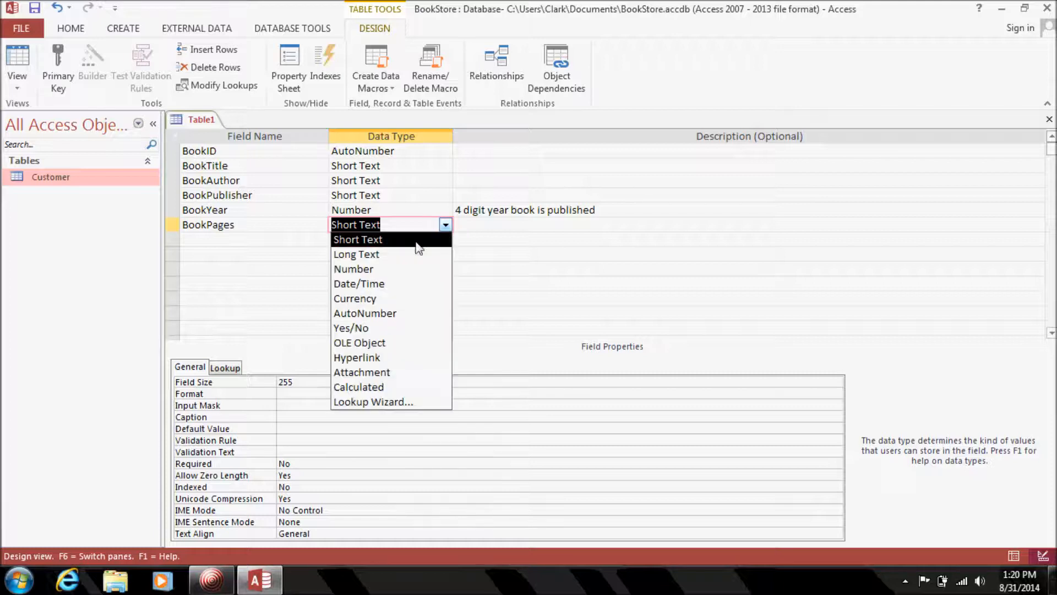
left_click(386, 269)
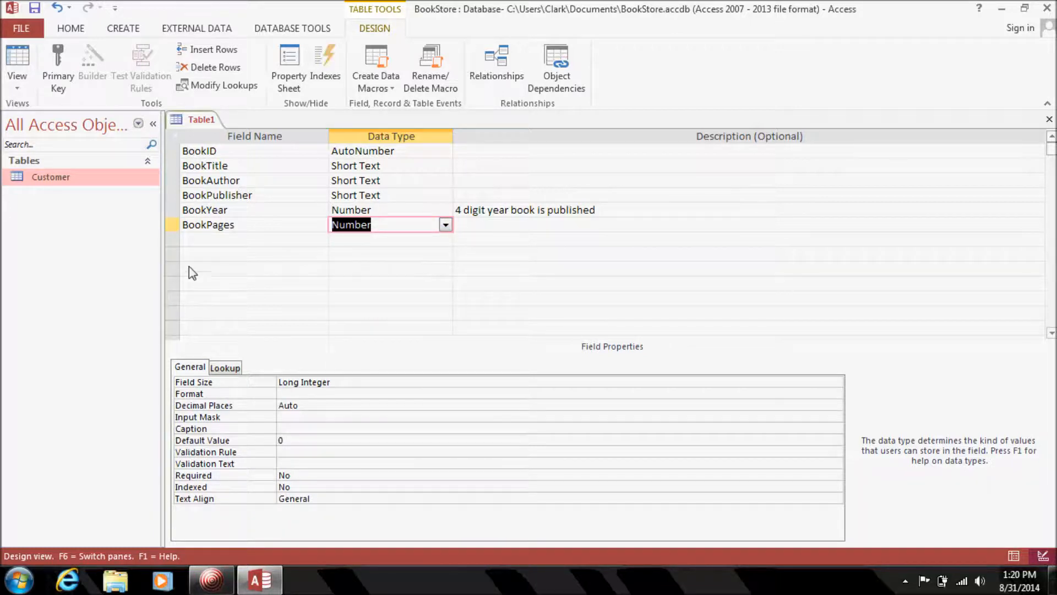
left_click(223, 239)
type("BookPr")
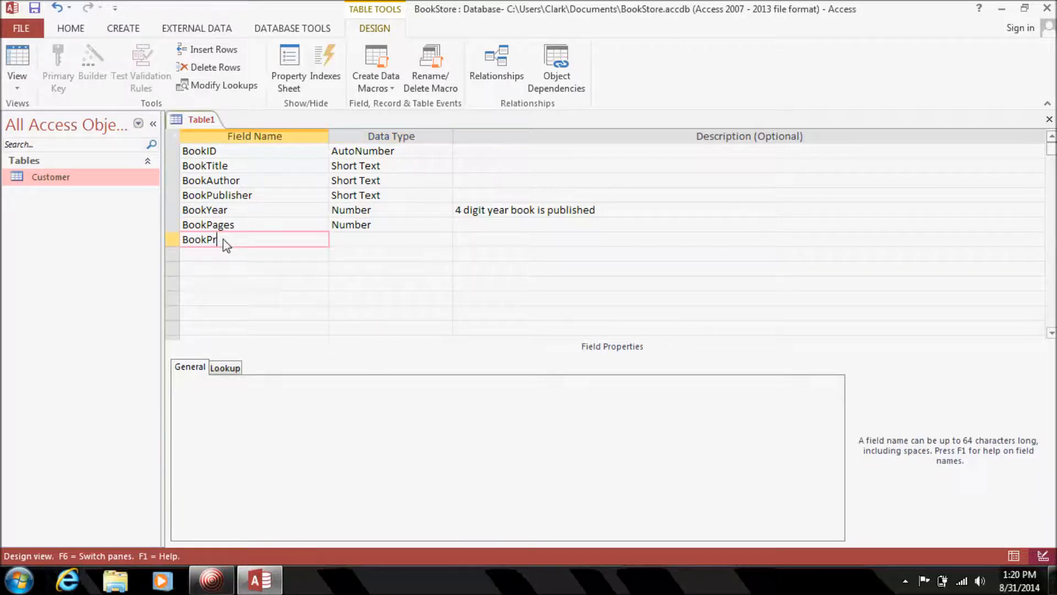
type("ice")
key("Tab")
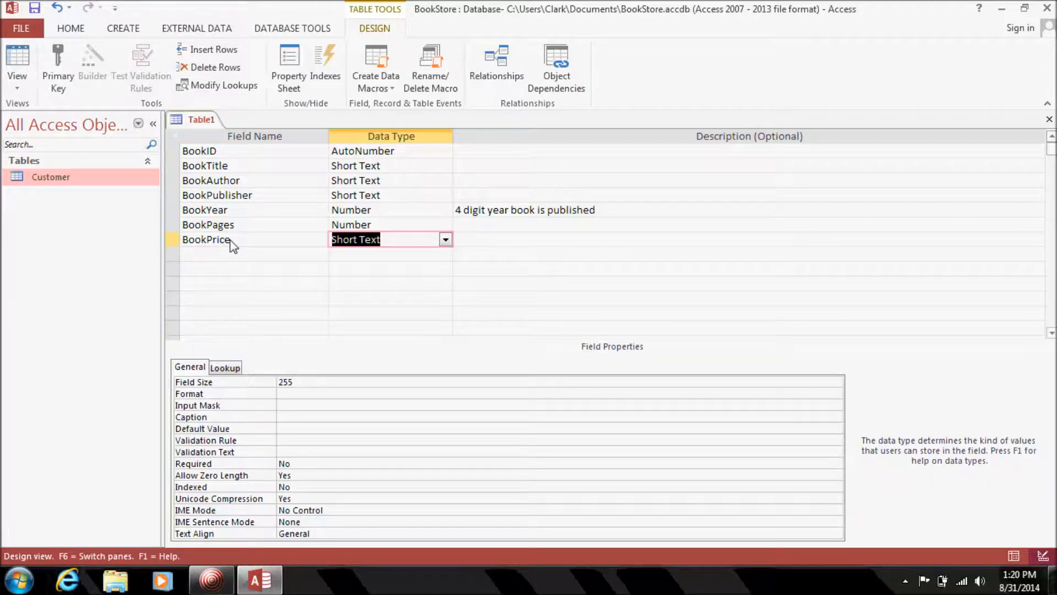
left_click(445, 239)
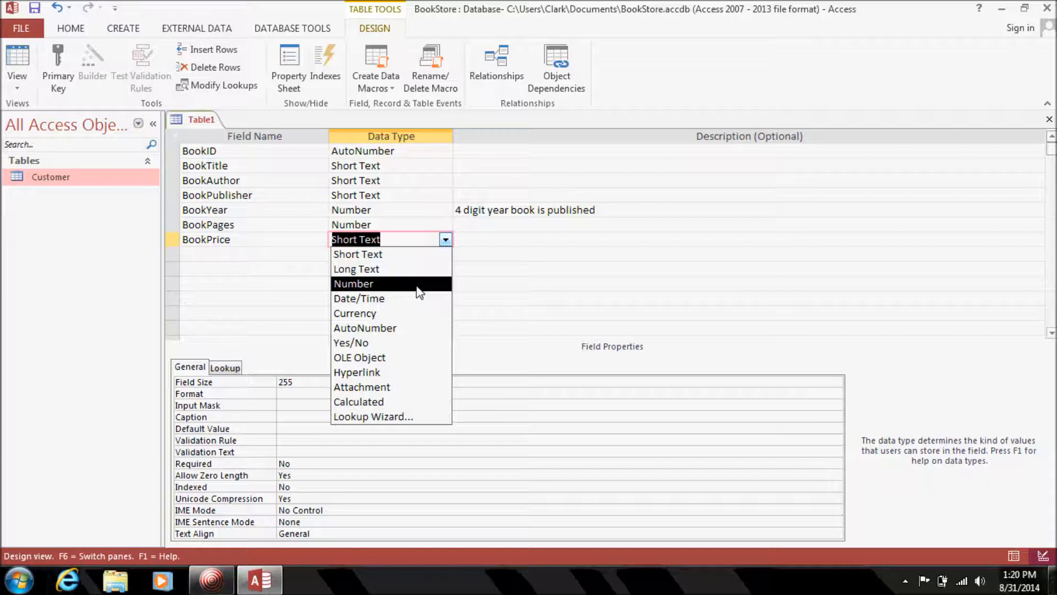
left_click(391, 313)
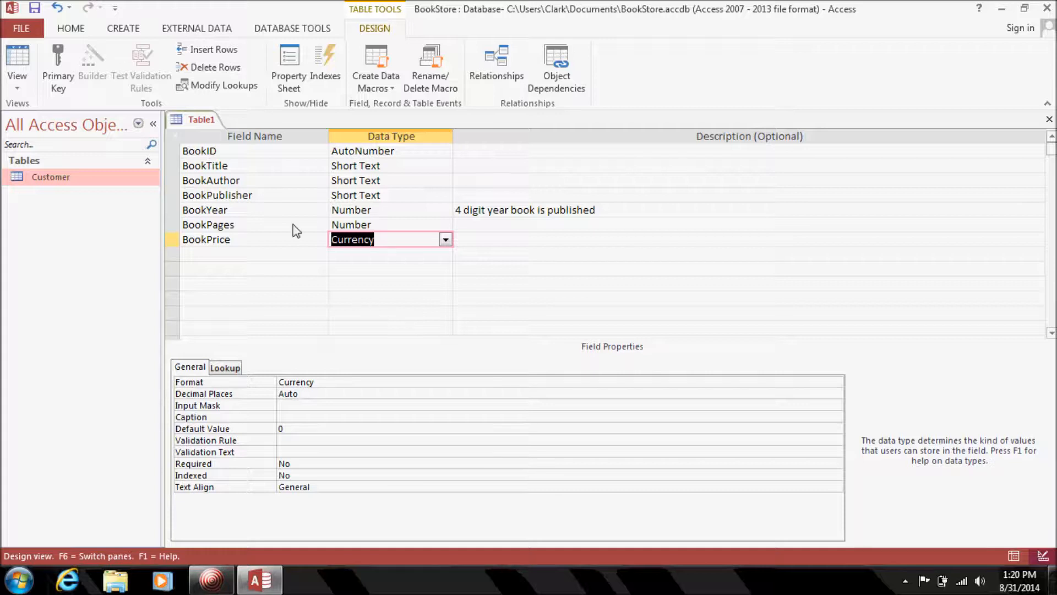
Set Required to Yes for BookPages and BookYear, check BookPublisher and BookAuthor, then select BookID.
left_click(295, 240)
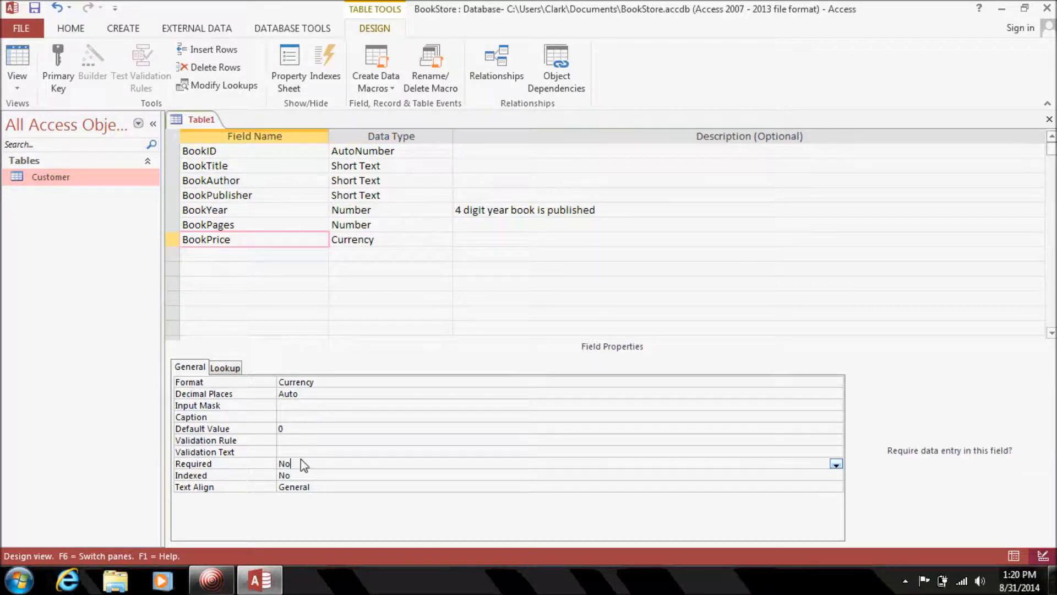
left_click(306, 226)
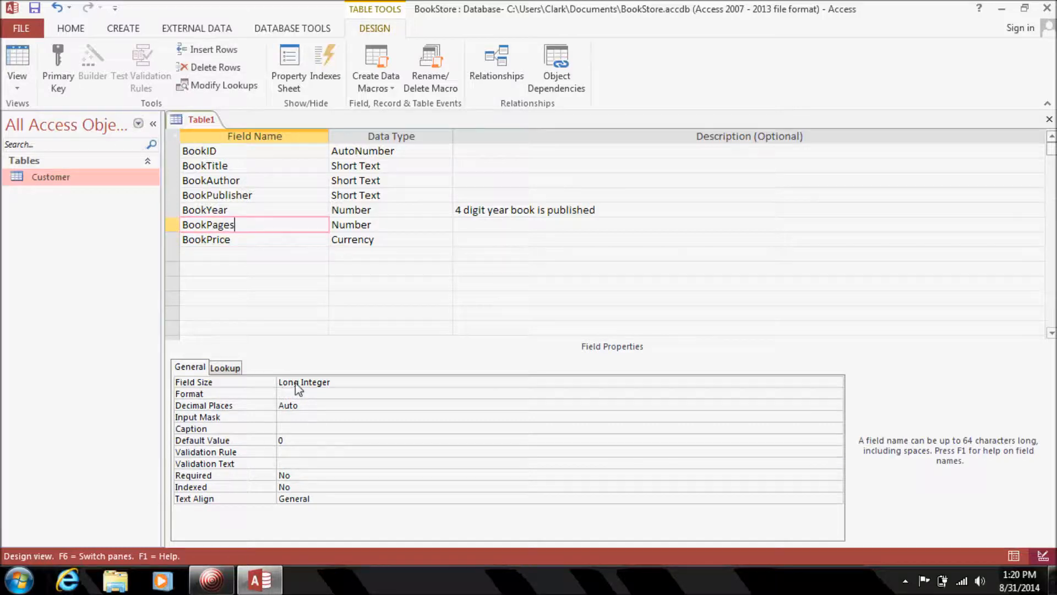
double_click(296, 476)
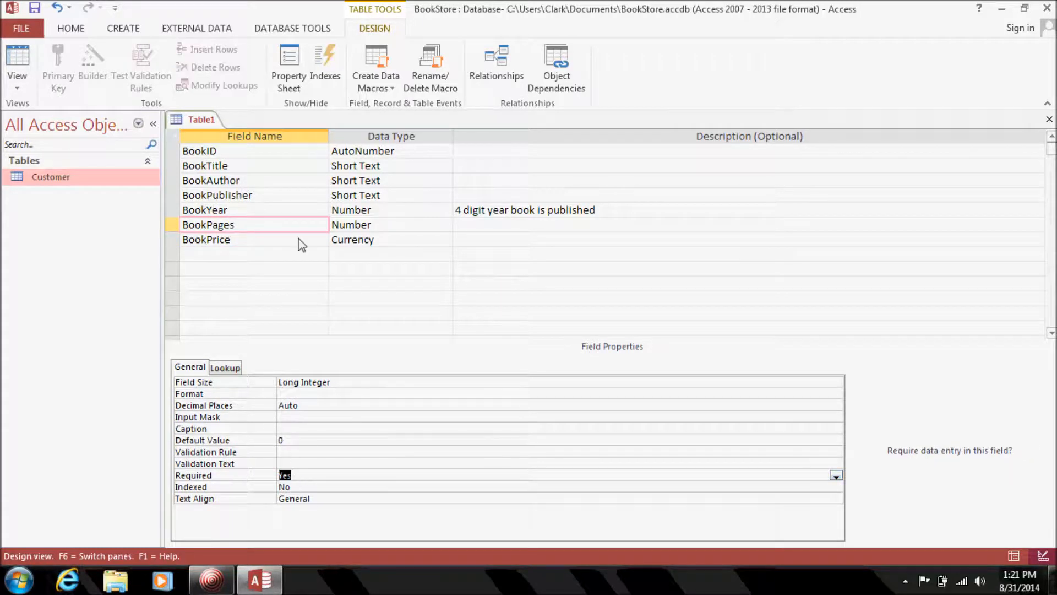
left_click(300, 209)
double_click(297, 477)
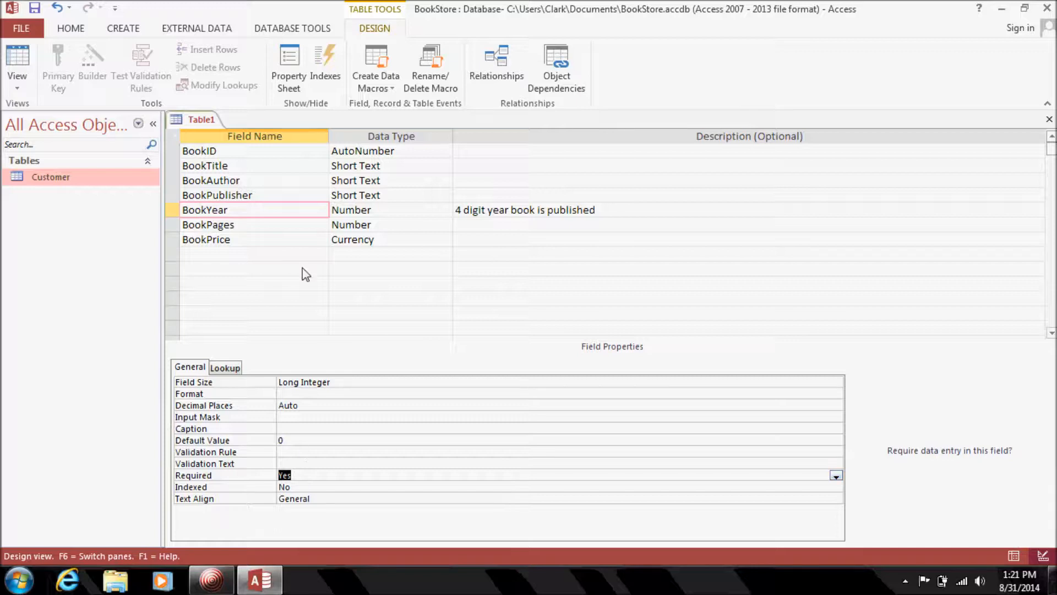
left_click(284, 196)
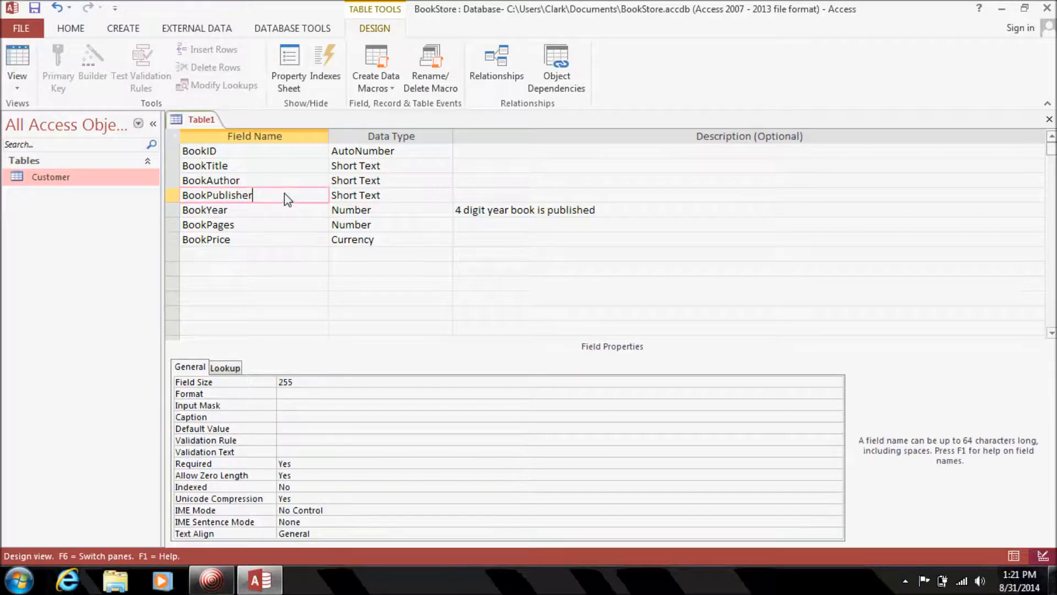
left_click(289, 182)
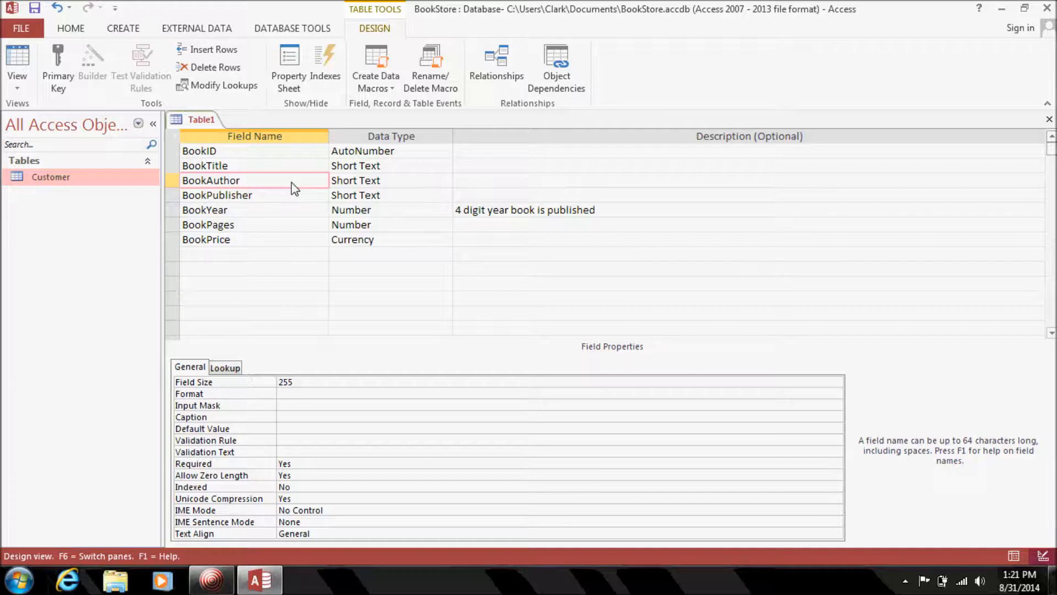
left_click(171, 151)
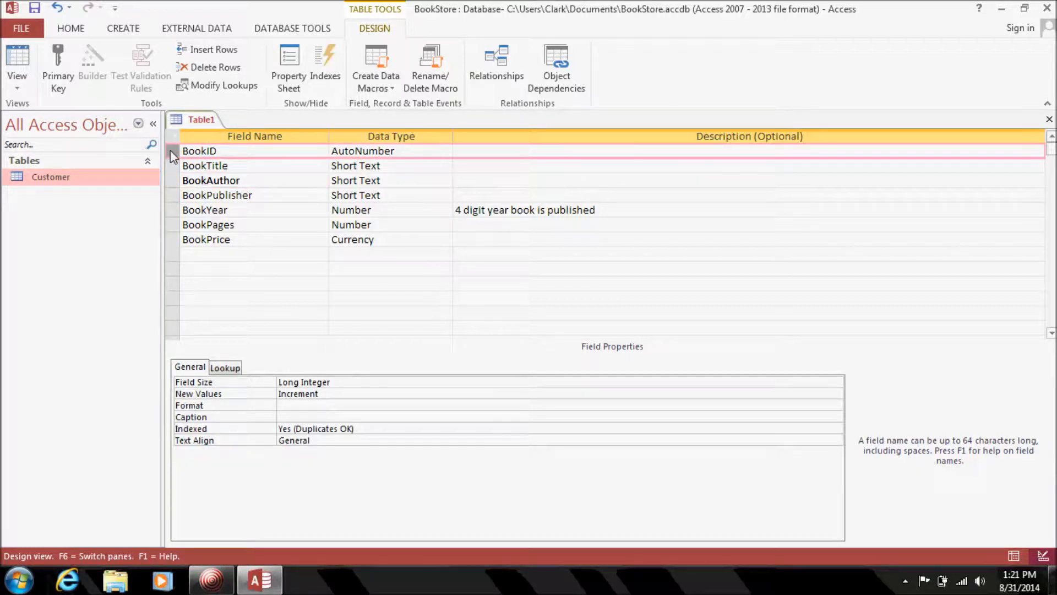
Set BookID as the primary key and save the new table as 'Book'.
left_click(58, 64)
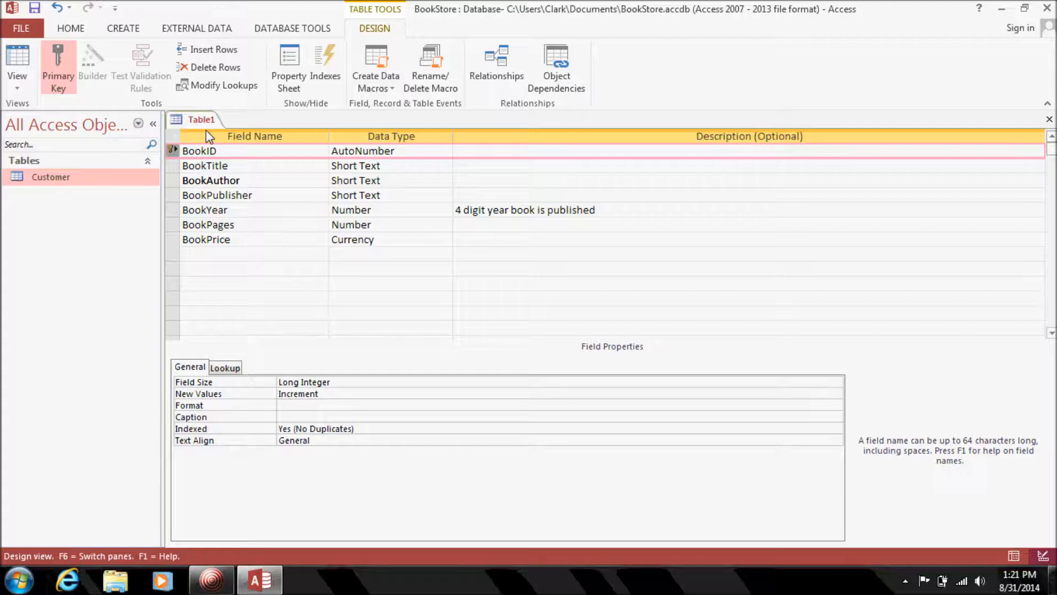
left_click(37, 14)
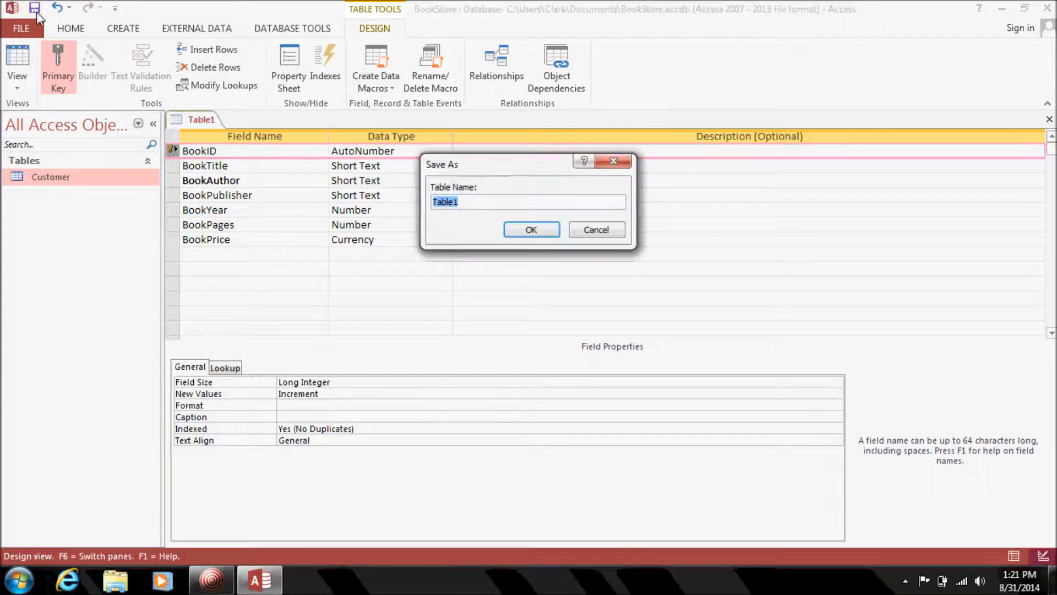
type("Book")
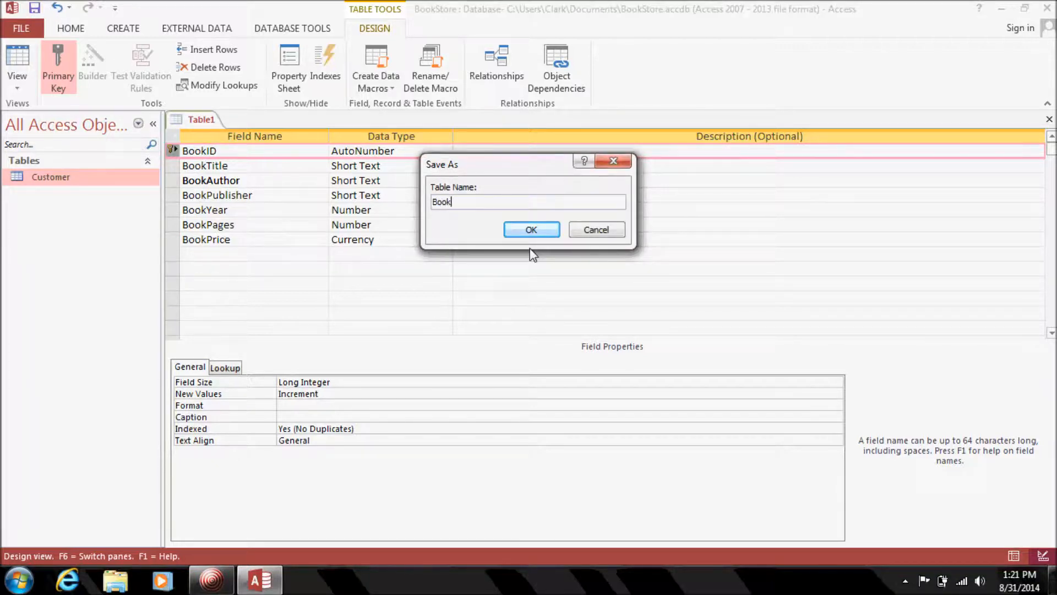
left_click(533, 228)
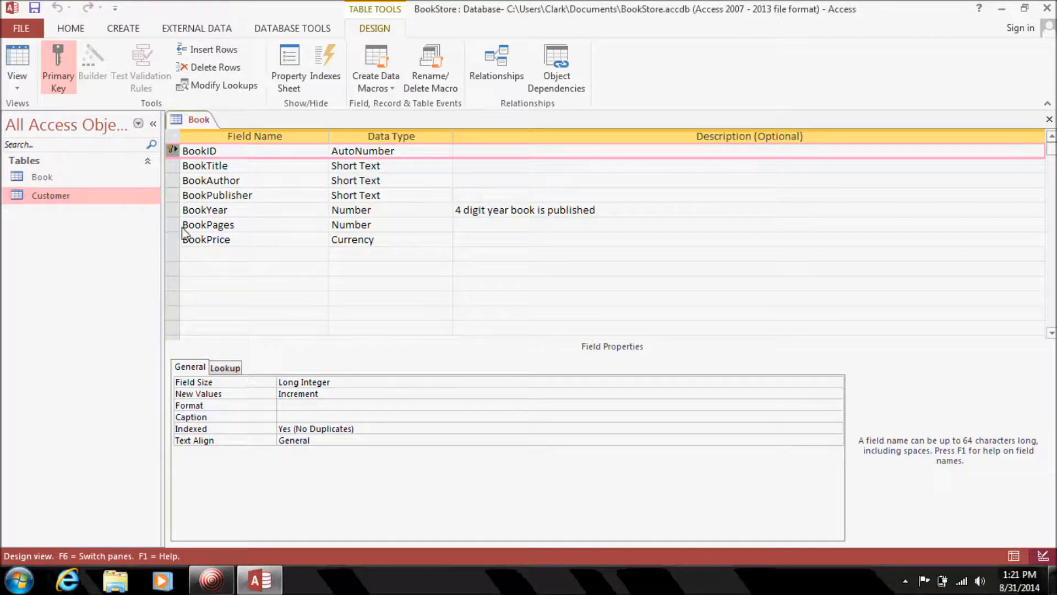
Open the Book datasheet and start the first record: War and Peace by Tolstoy.
left_click(1049, 120)
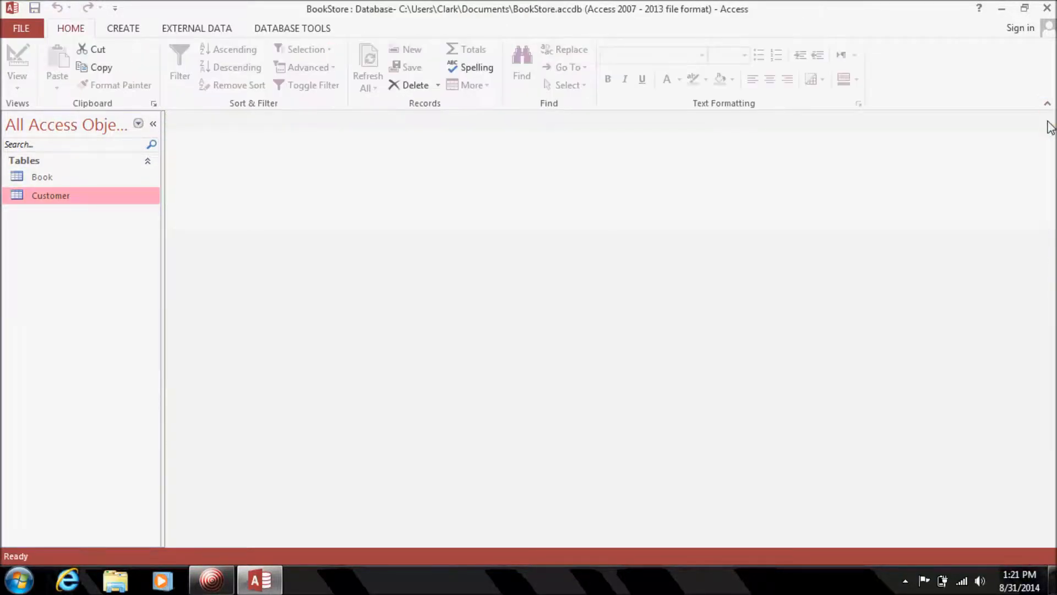
double_click(60, 178)
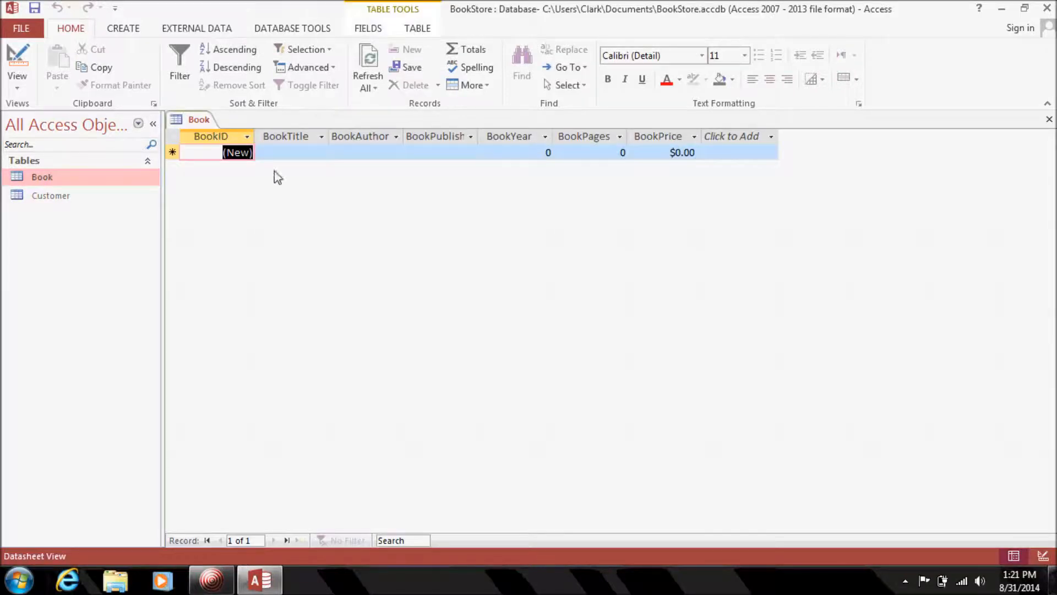
left_click(307, 153)
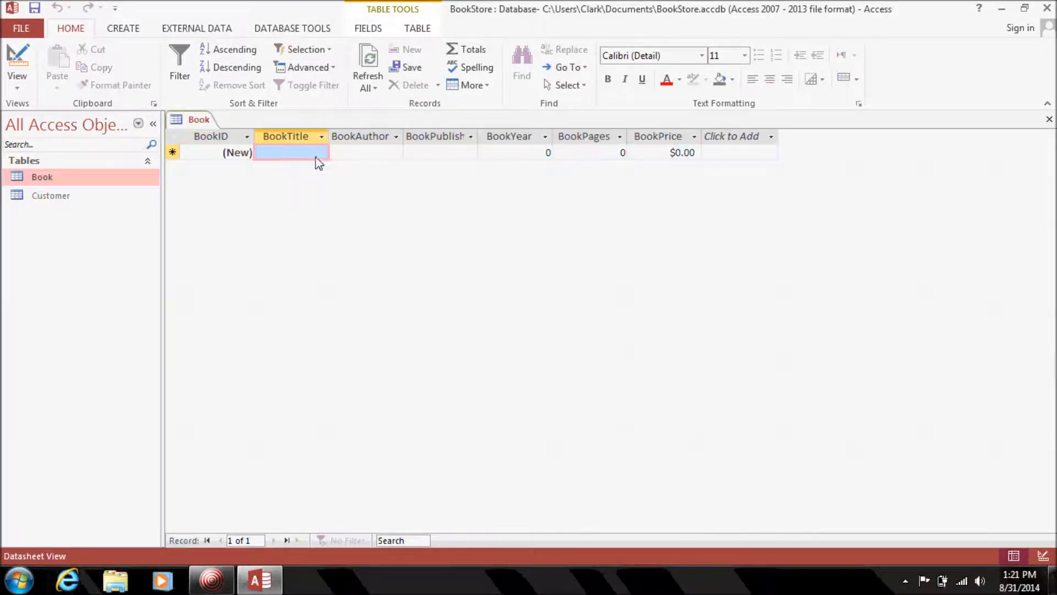
type("War ")
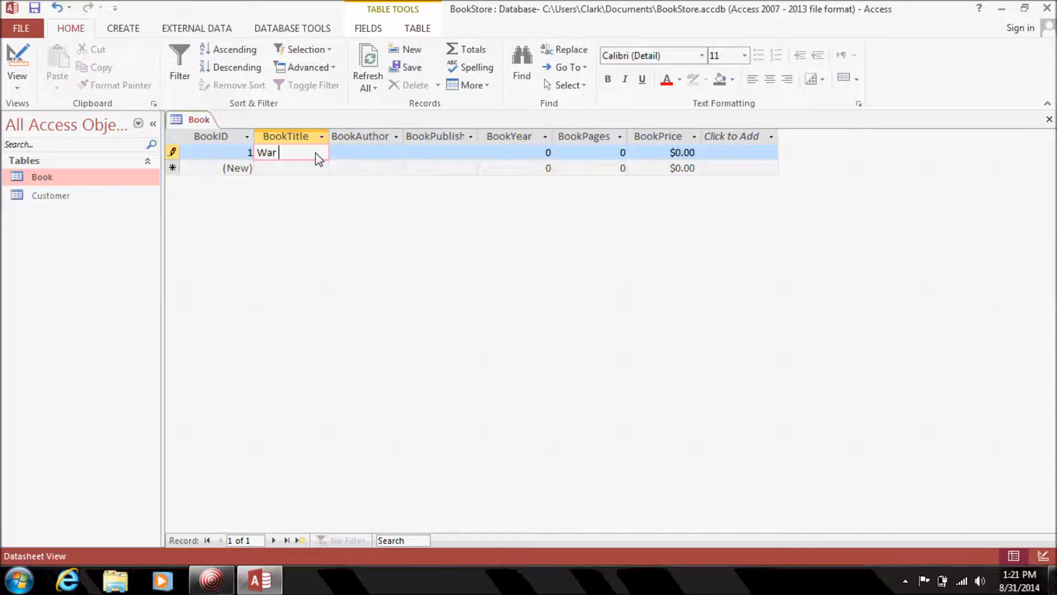
type("and Peace")
key("Tab")
type("Tolstoy")
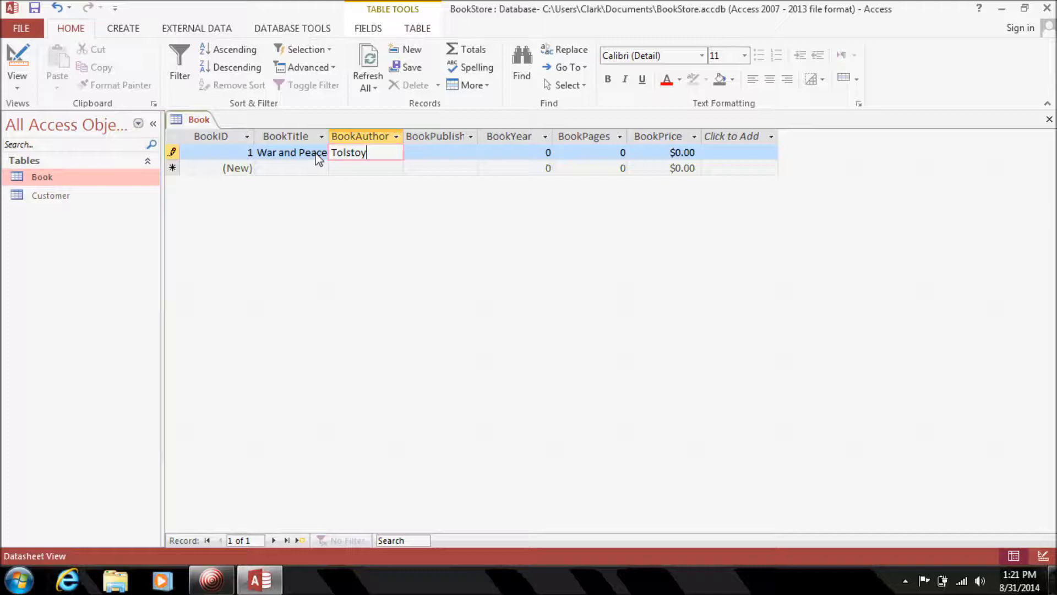
key("Tab")
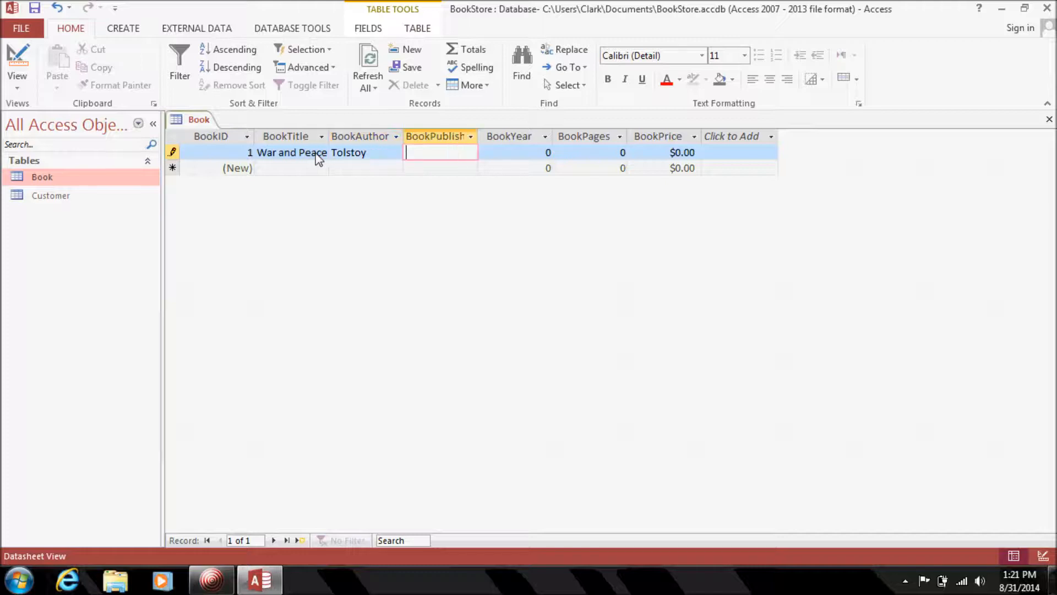
type("1885")
key("Tab")
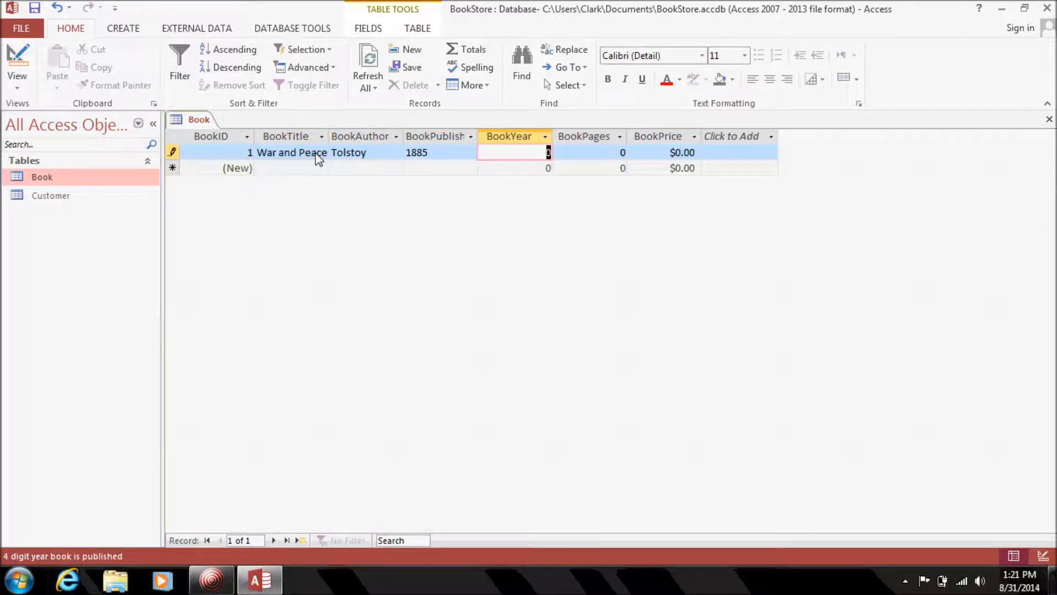
Complete the record with publisher ASDF, year 1885, 950 pages and price 12.99.
key("shift+Tab")
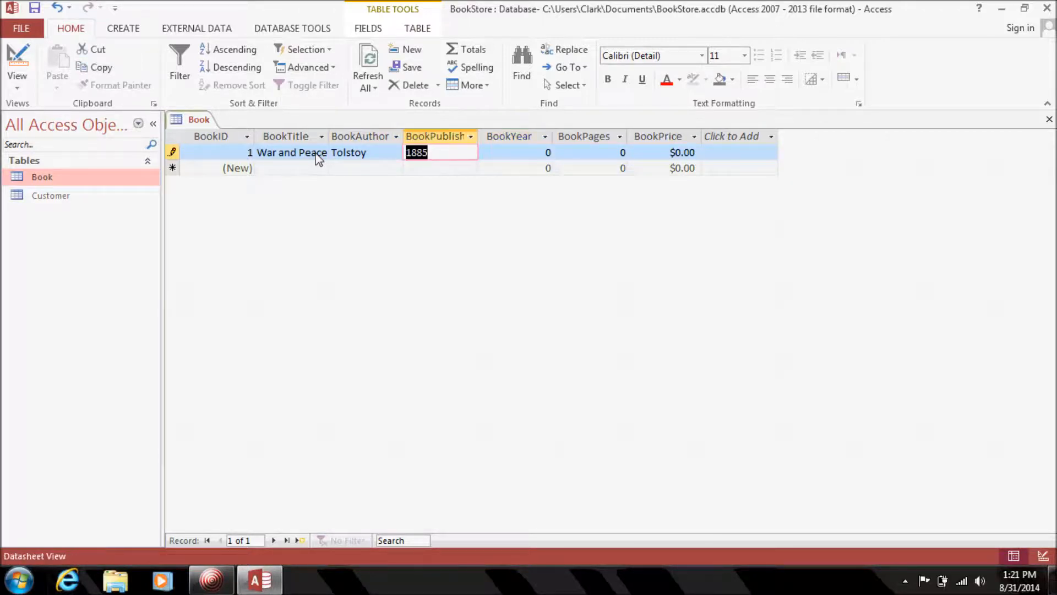
type("ASDF")
key("Tab")
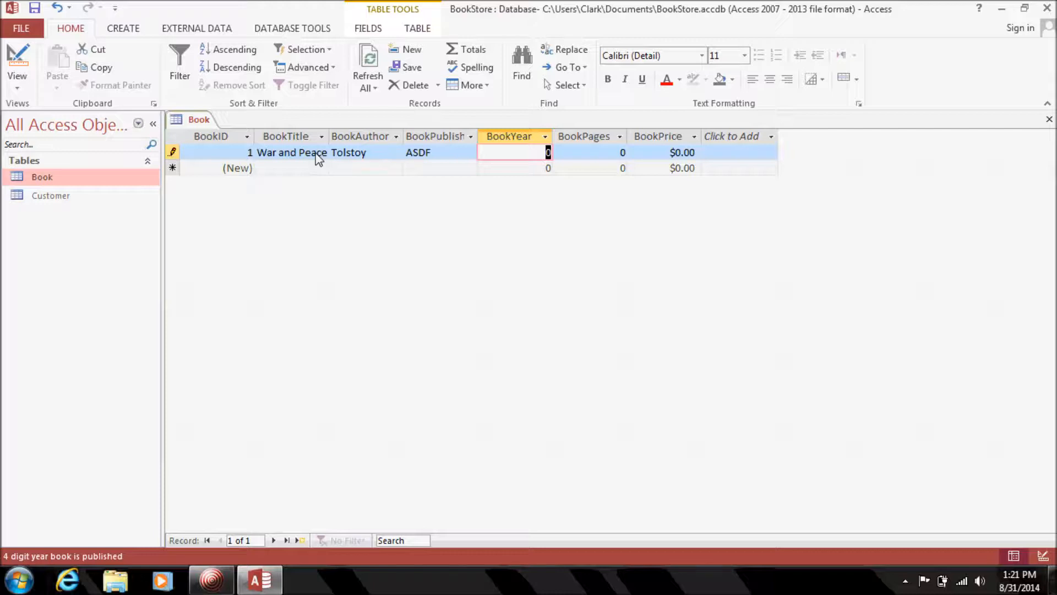
type("1885")
key("Tab")
type("950")
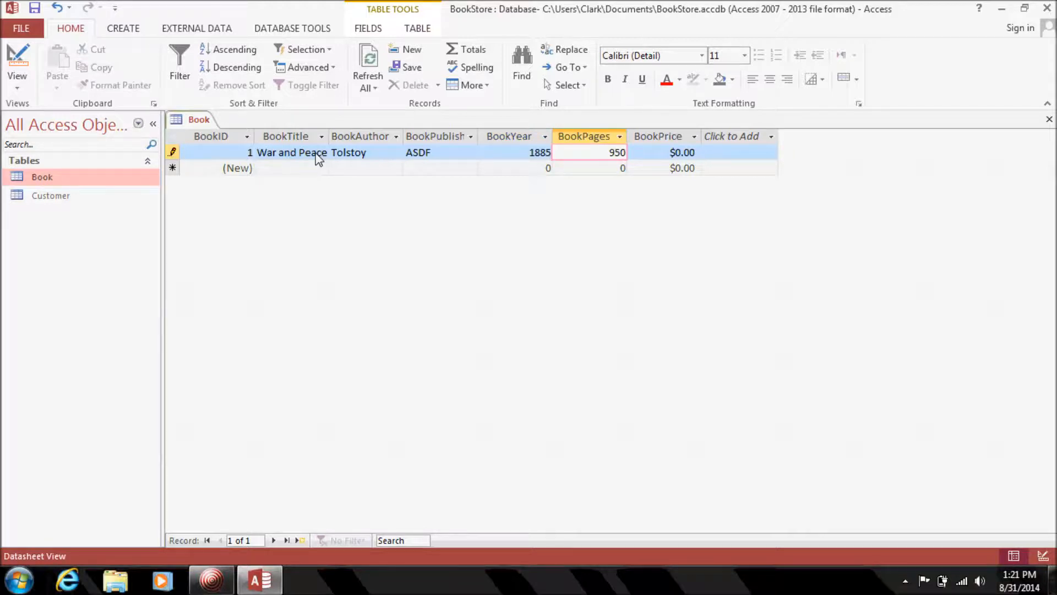
key("Tab")
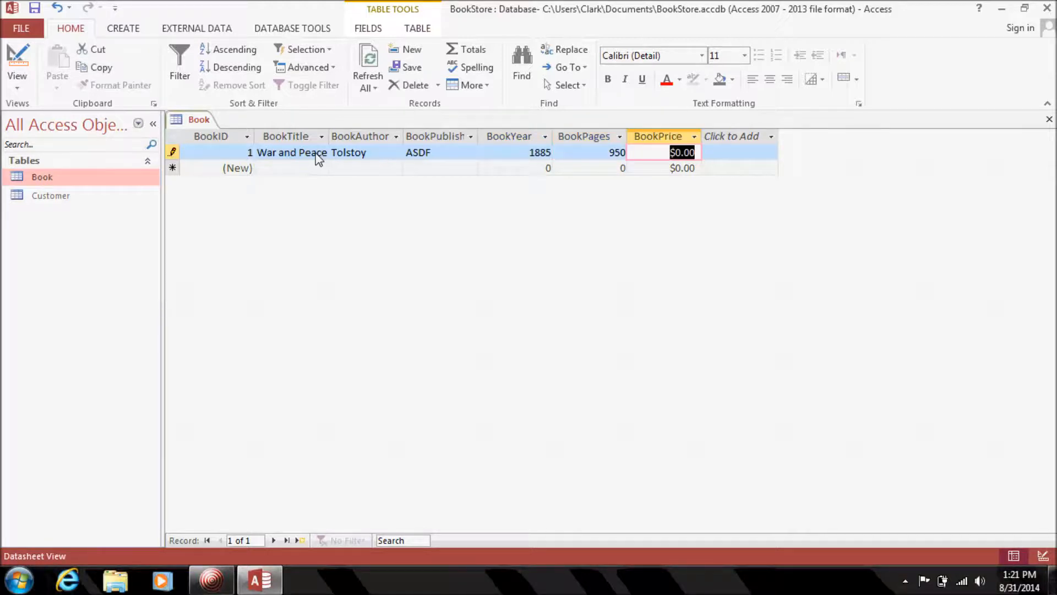
type("12.99")
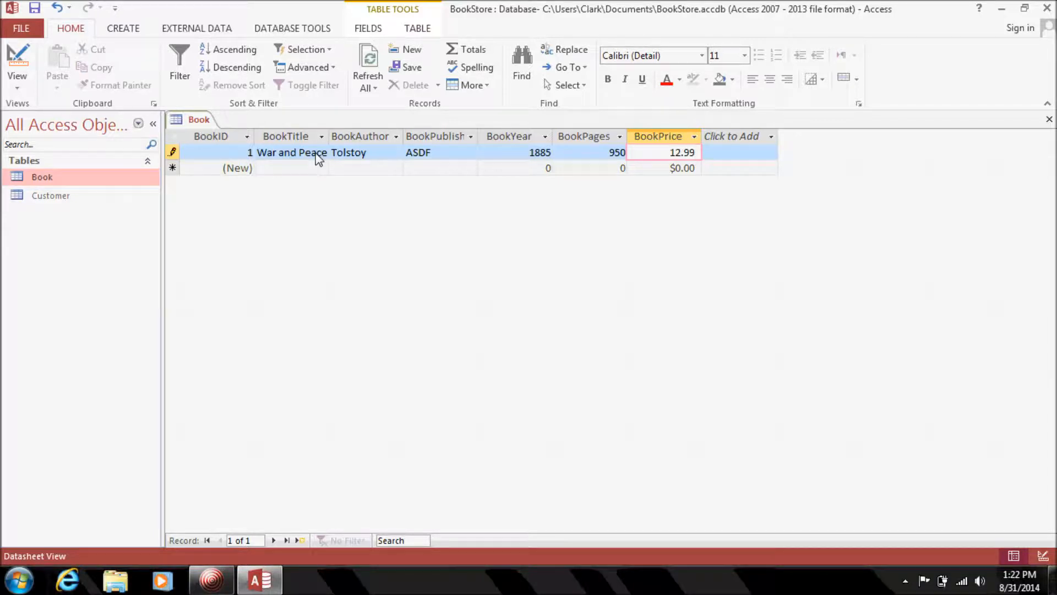
key("Tab")
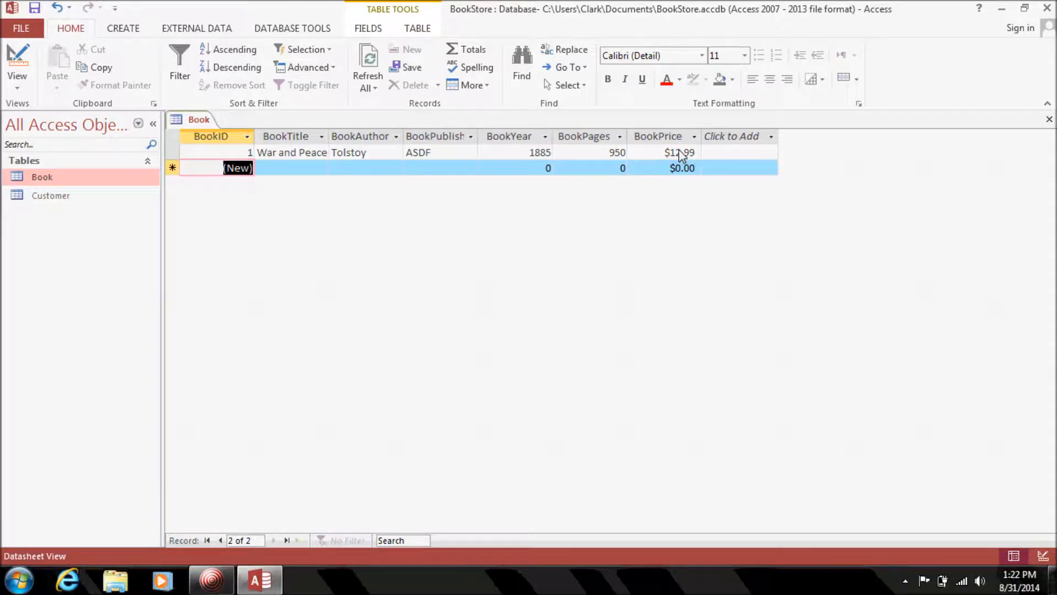
left_click(351, 158)
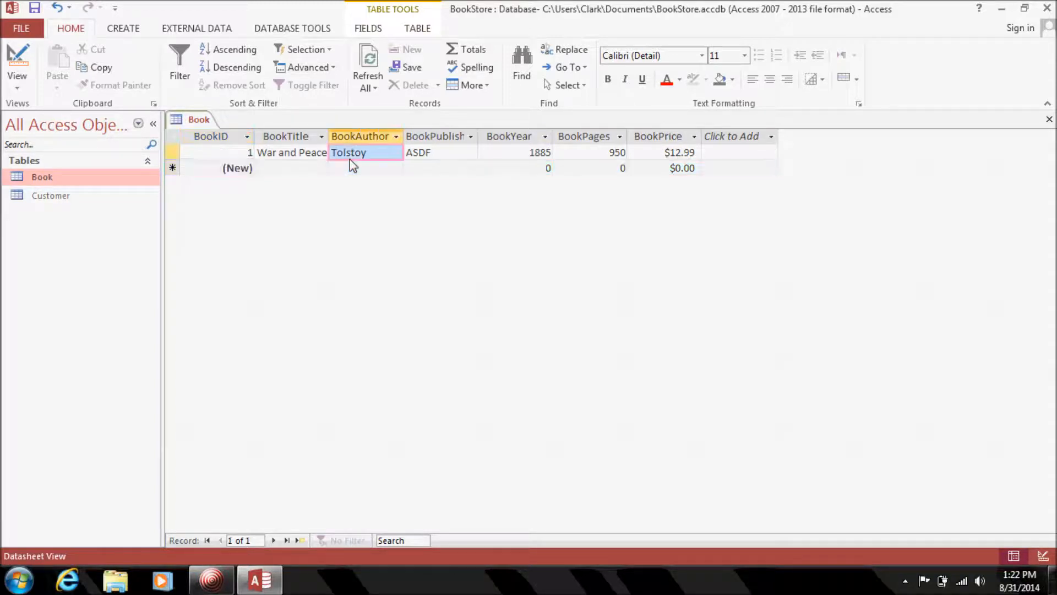
Enter the second book's title 'The Old Man and Sea', dismissing the missing-author warning.
left_click(307, 166)
type("The Old Man")
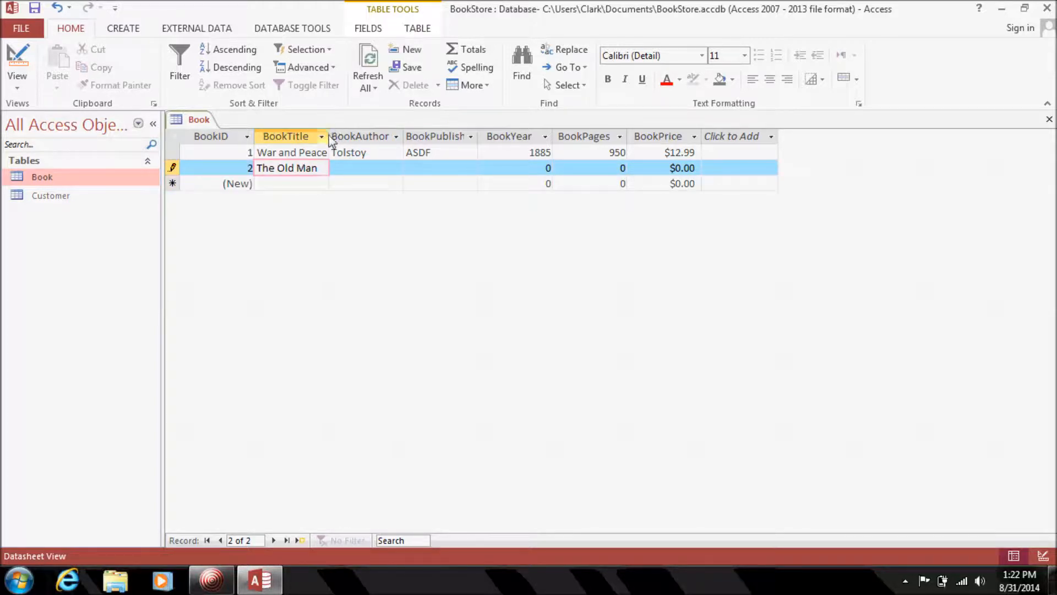
left_click(378, 139)
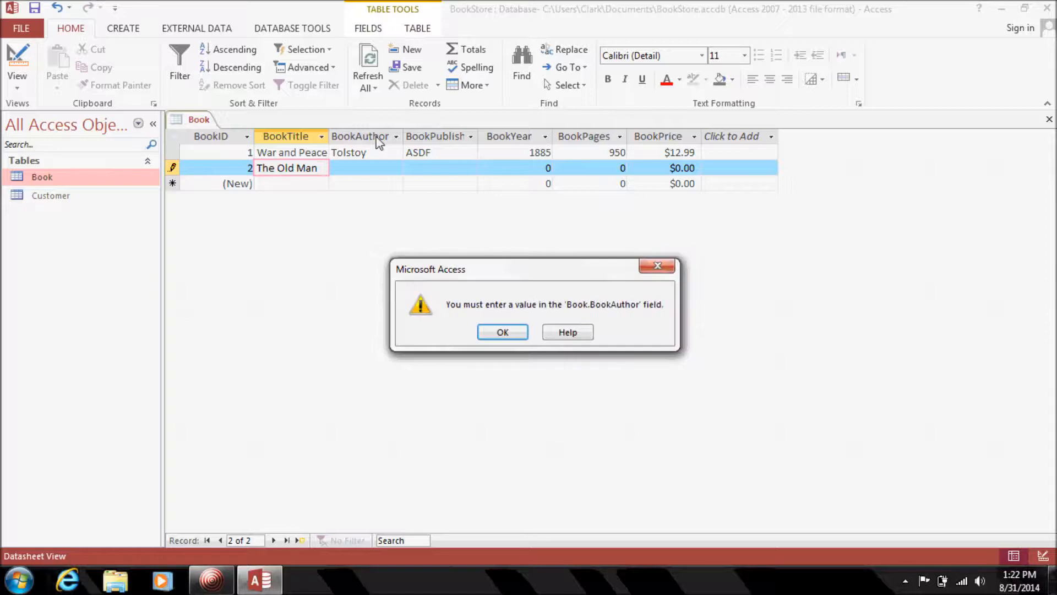
left_click(503, 332)
type("and Sea")
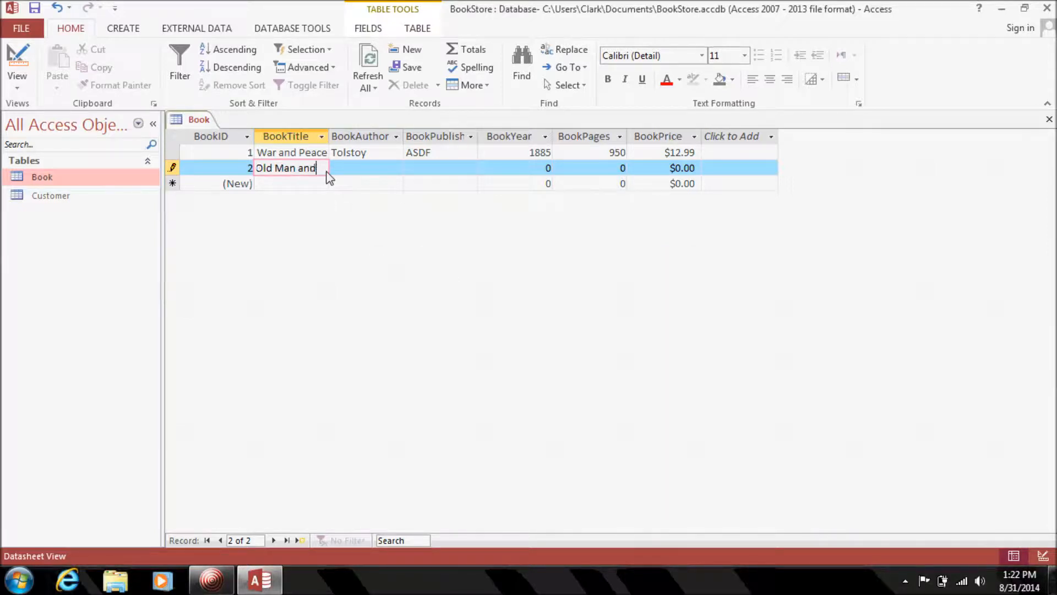
Fill in author Hemingway, publisher asdfd, year 1955, 120 pages and price 'sdfd'.
left_click(347, 170)
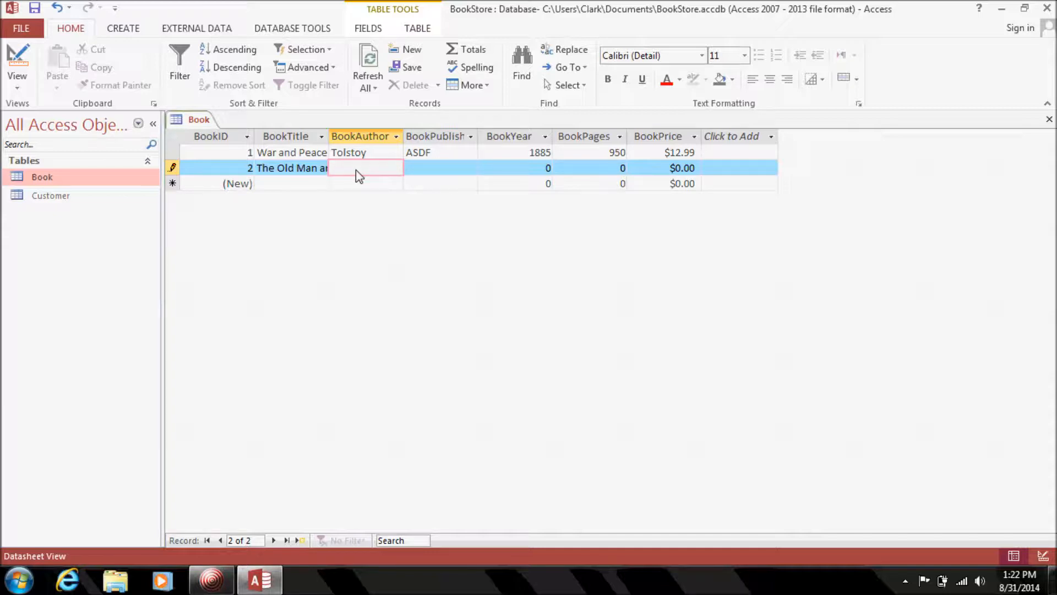
type("Hemingway")
key("Tab")
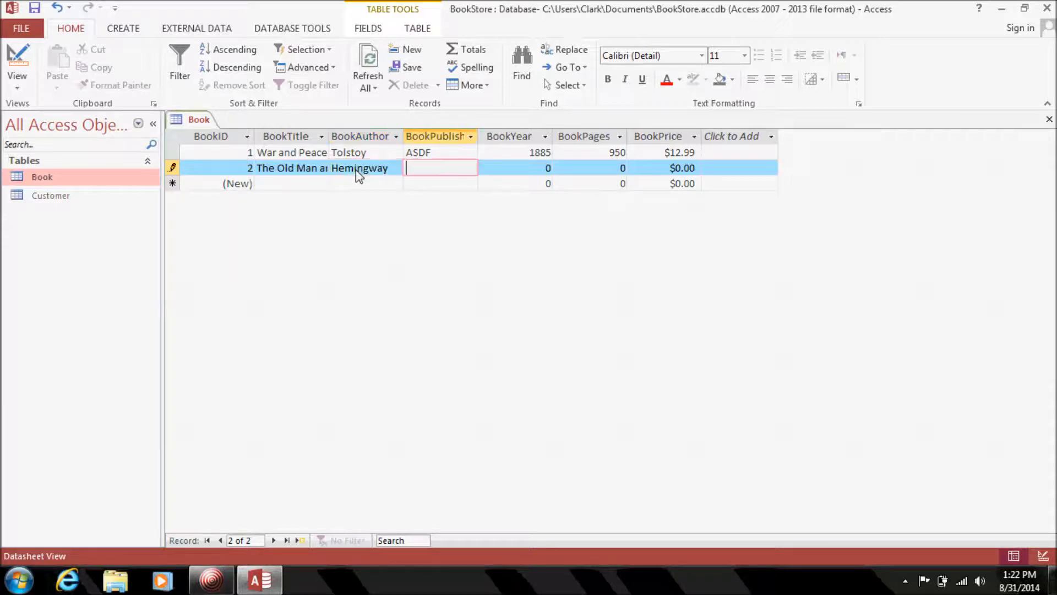
type("asdfd")
key("Tab")
type("1955")
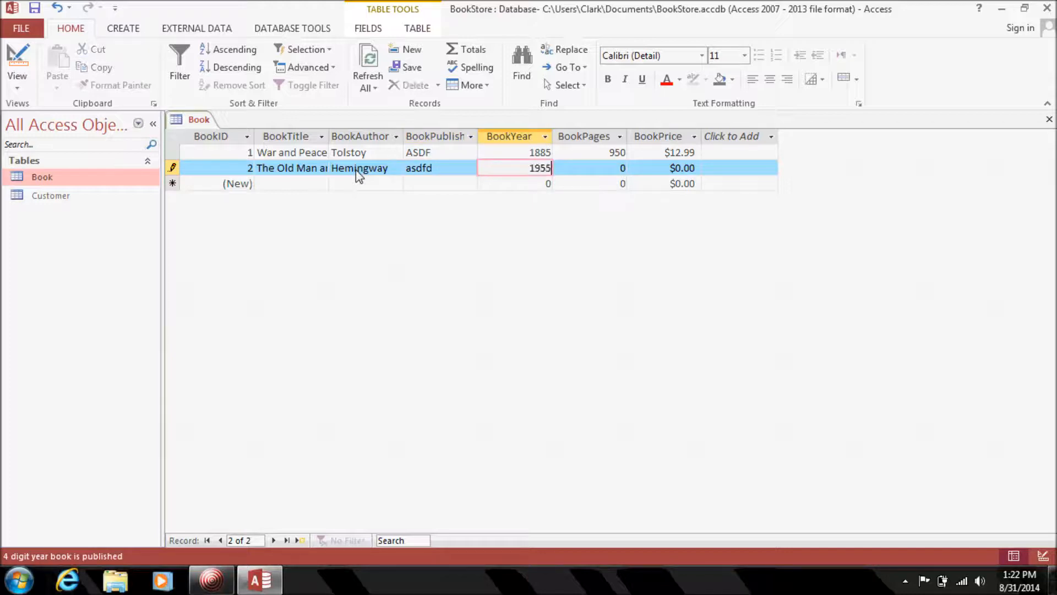
key("Tab")
type("120")
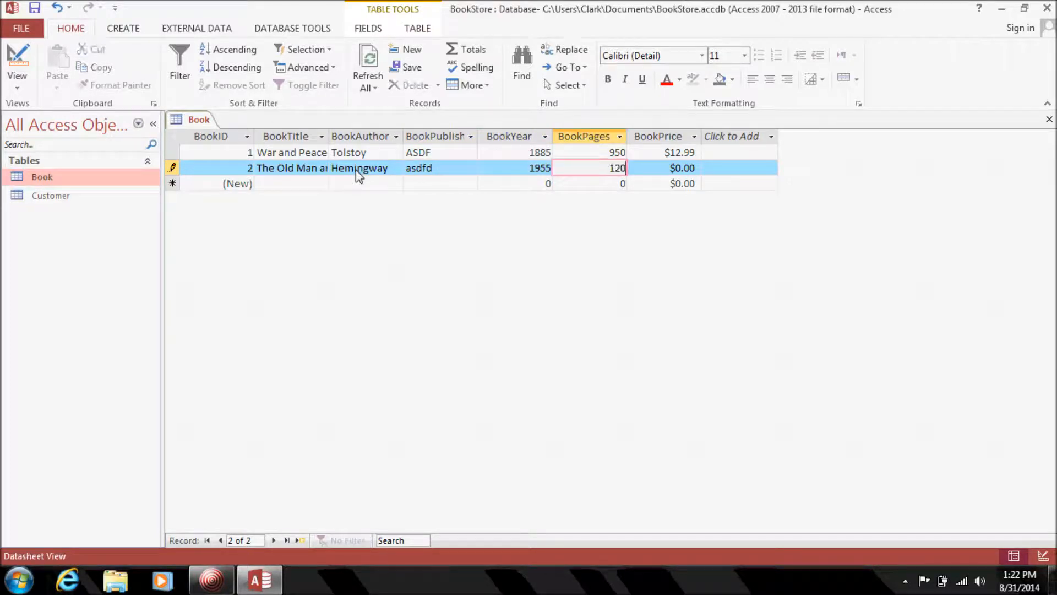
key("Tab")
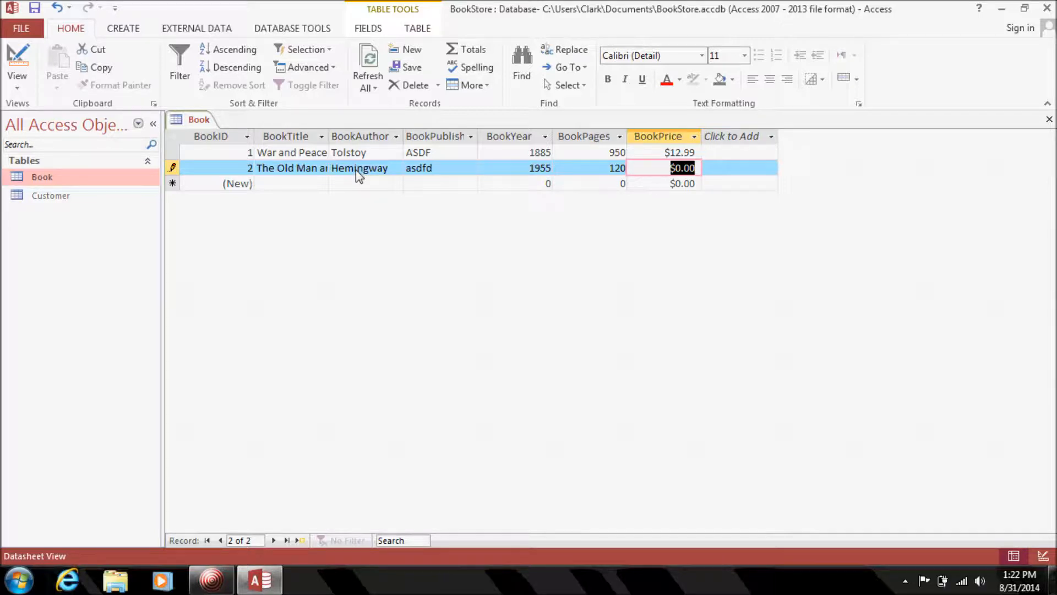
type("sdfd")
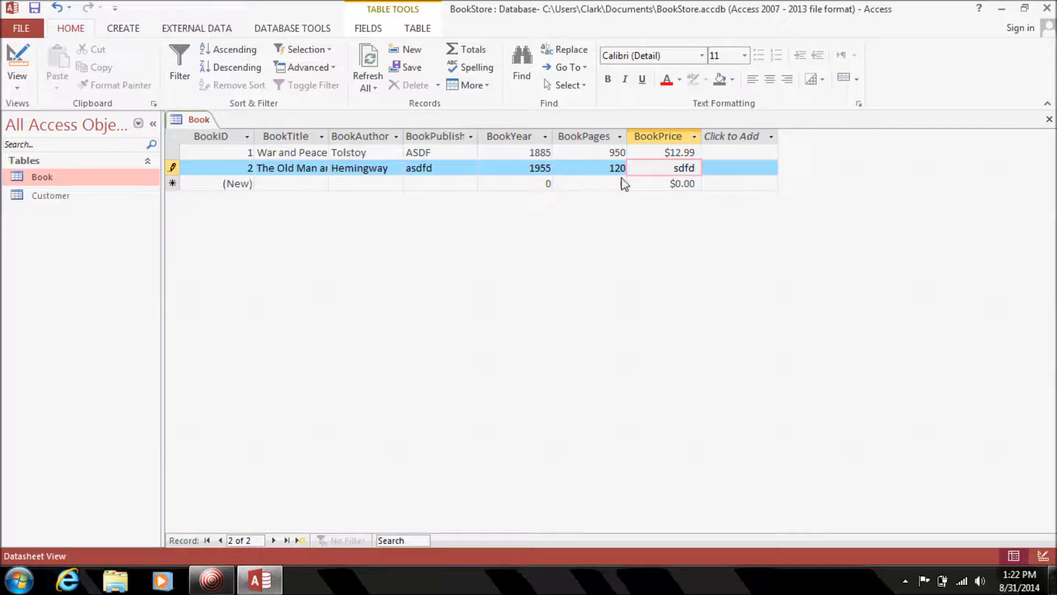
Replace the second book's rejected price with 3.99 and remove stray letters from its 120 page count.
left_click(641, 187)
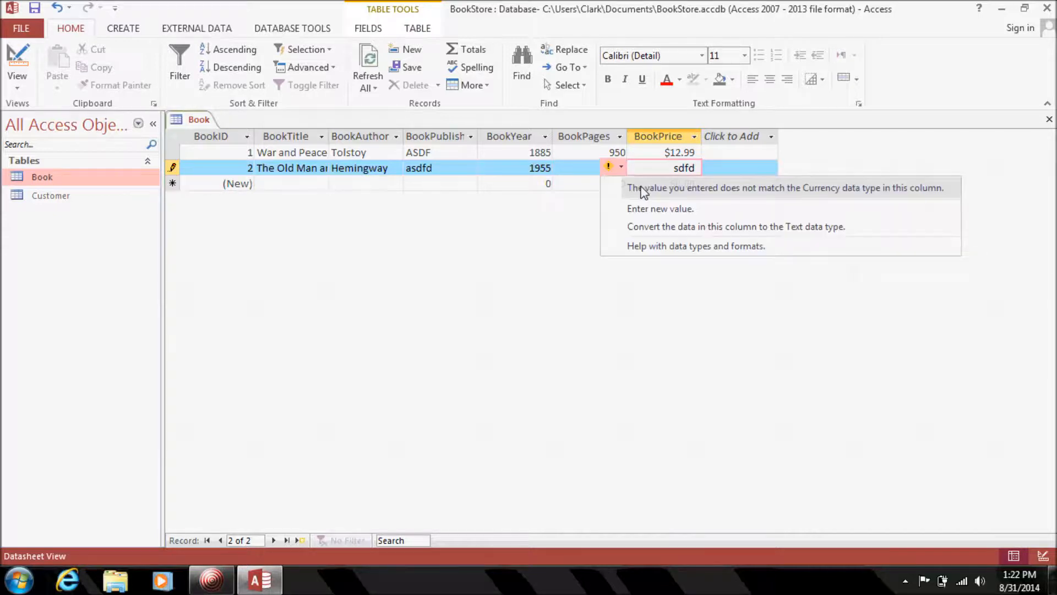
left_click(676, 168)
left_click_drag(674, 168, 698, 170)
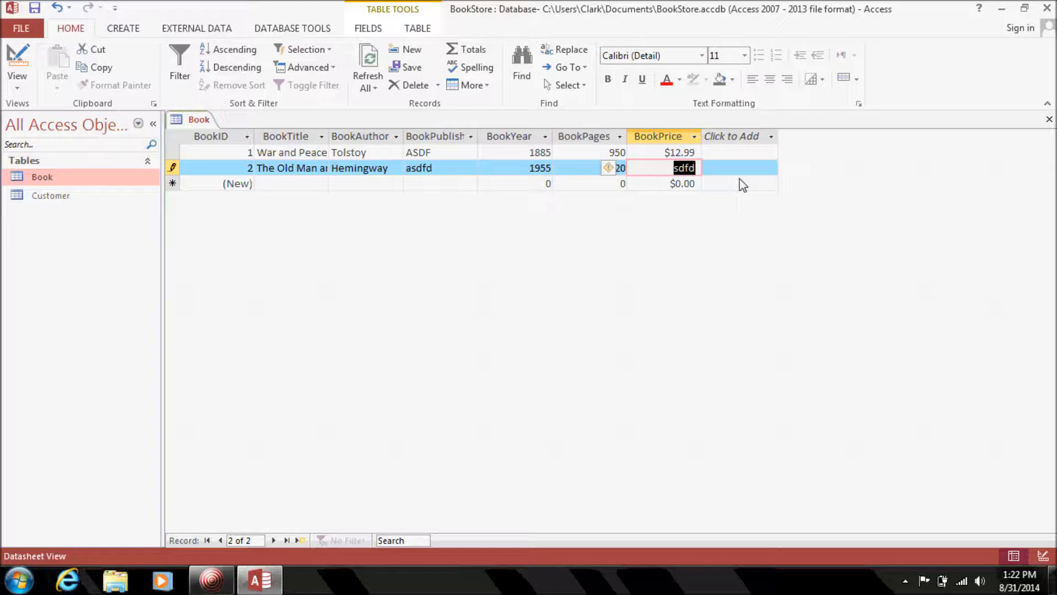
type("3.99")
left_click(579, 169)
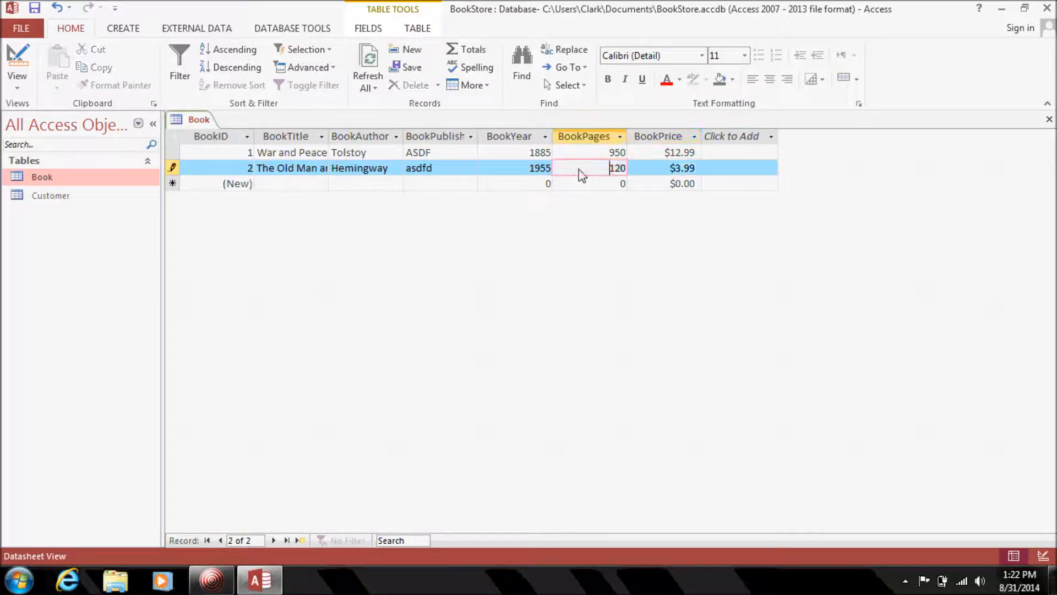
type("dd")
key("BackSpace")
key("BackSpace")
Start a third book record titled 'The Sun also Rises' by Hemingway.
left_click(311, 187)
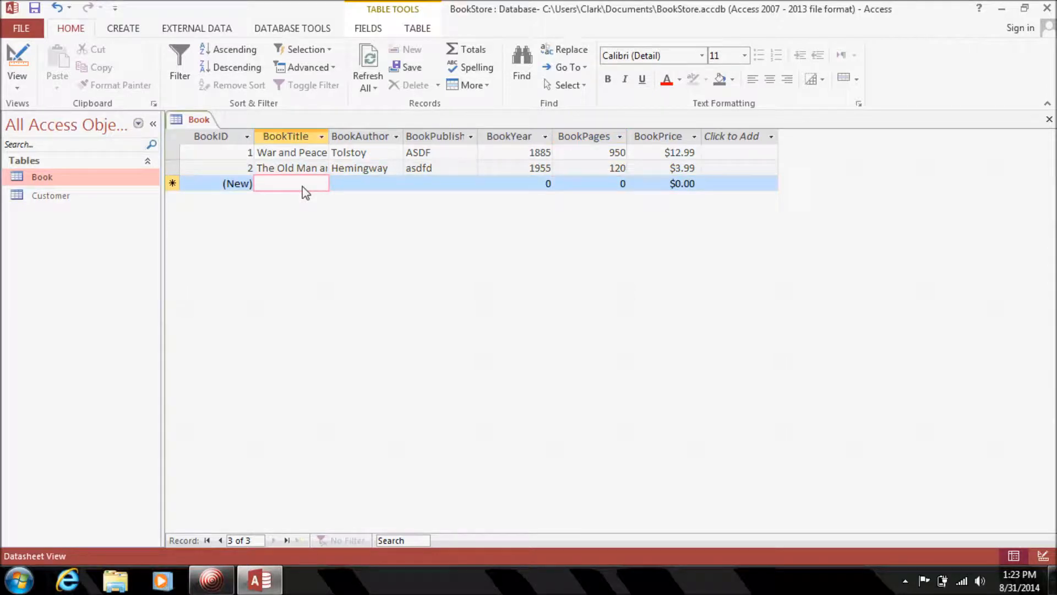
type("The Sun also ")
type("Rises")
key("Tab")
type("Hemg")
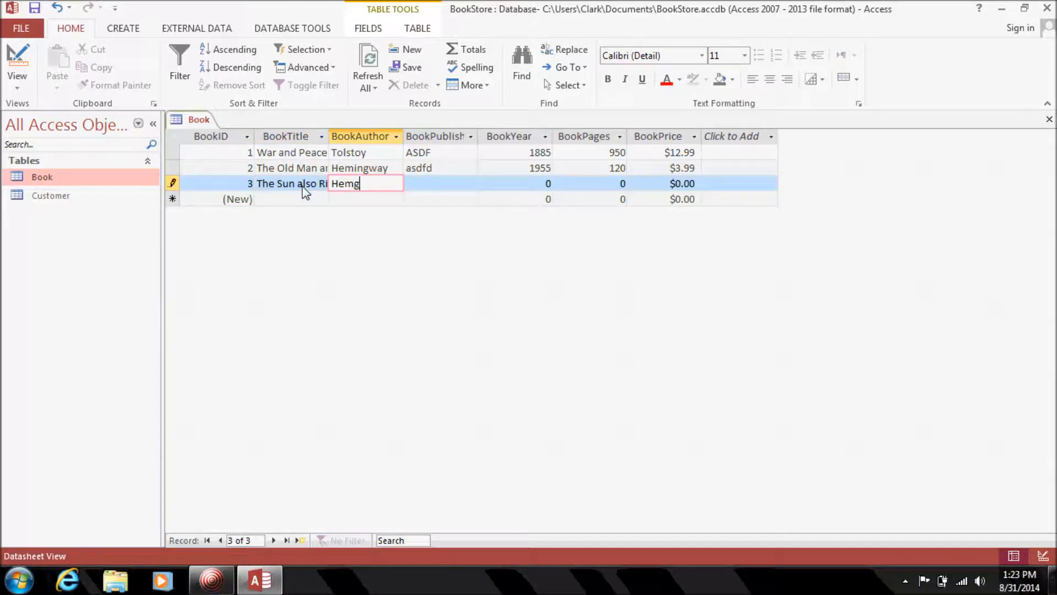
key("BackSpace")
type("ingway")
key("Tab")
Fill in publisher 'asdfd', year 1945, 383 pages and price 16.99, then close the Book table.
type("asdfd")
key("Tab")
type("1945")
key("Tab")
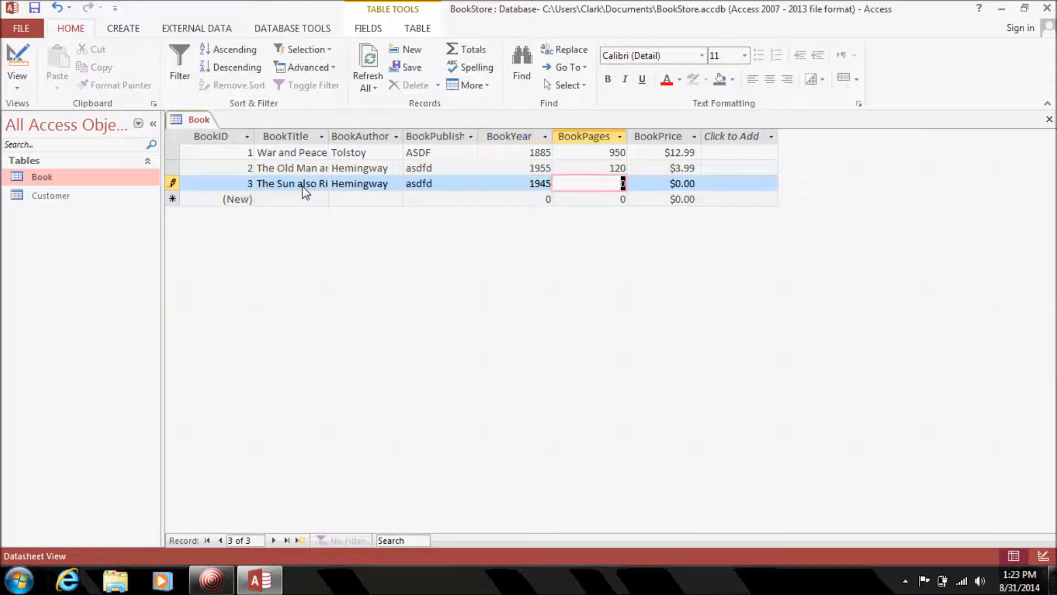
type("383")
key("Tab")
type("1")
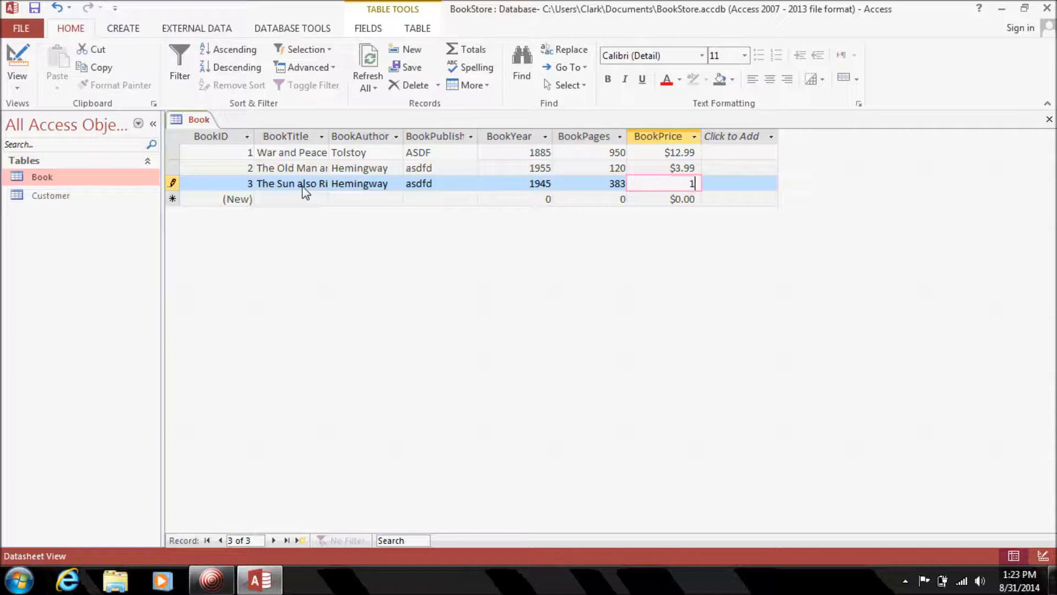
type("6.99")
key("Down")
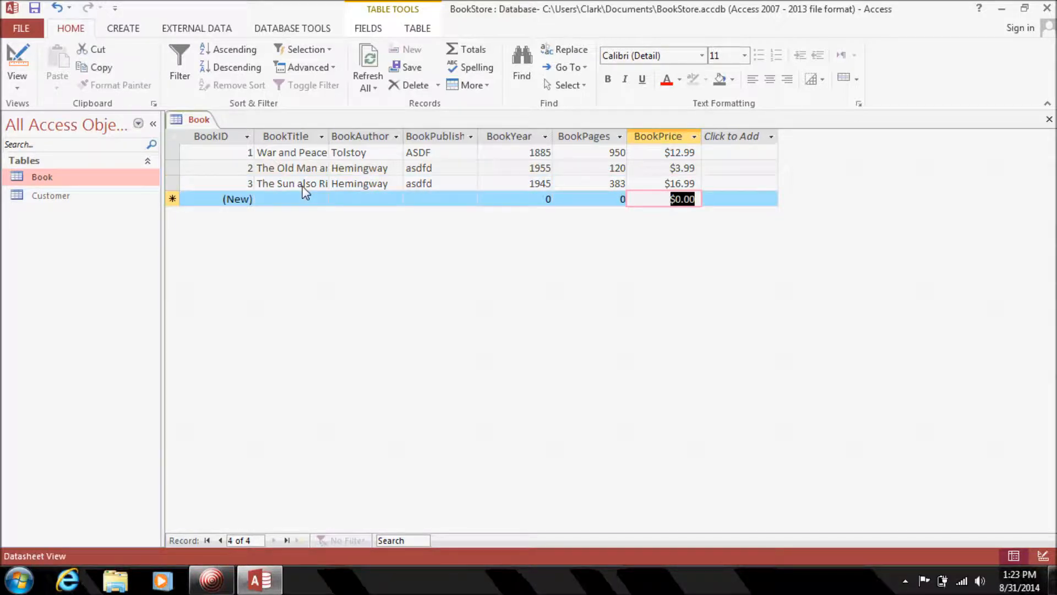
left_click(1049, 122)
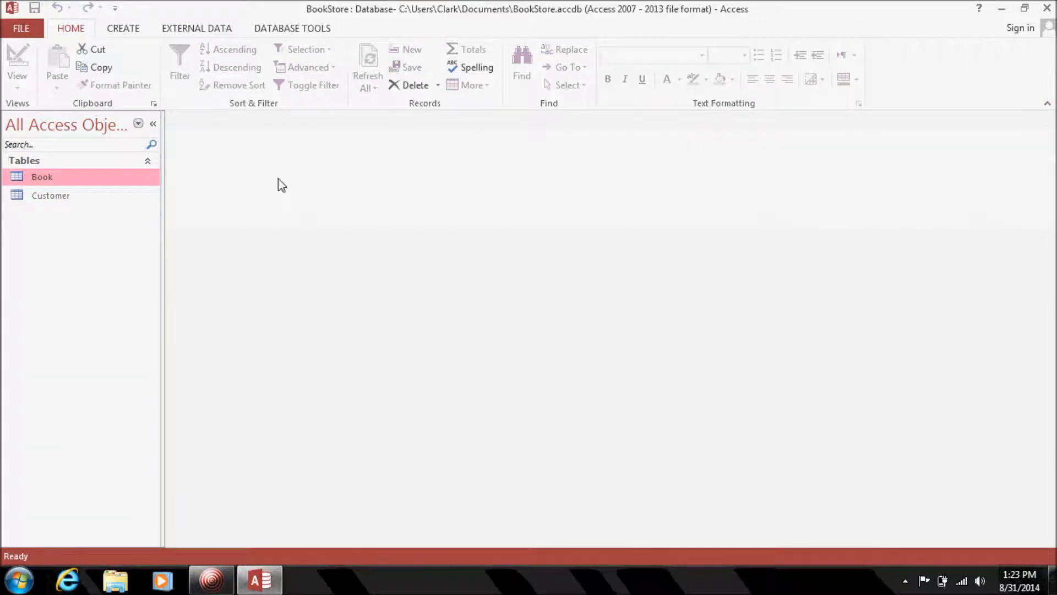
Open the Customer table to look over its four records, then close it.
left_click(49, 199)
double_click(48, 199)
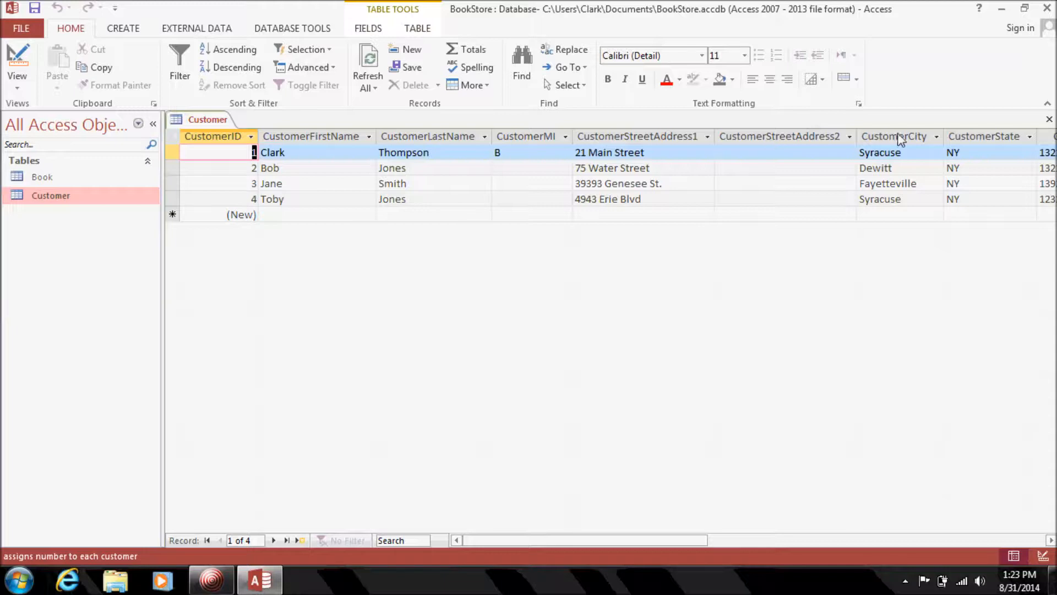
left_click(1049, 119)
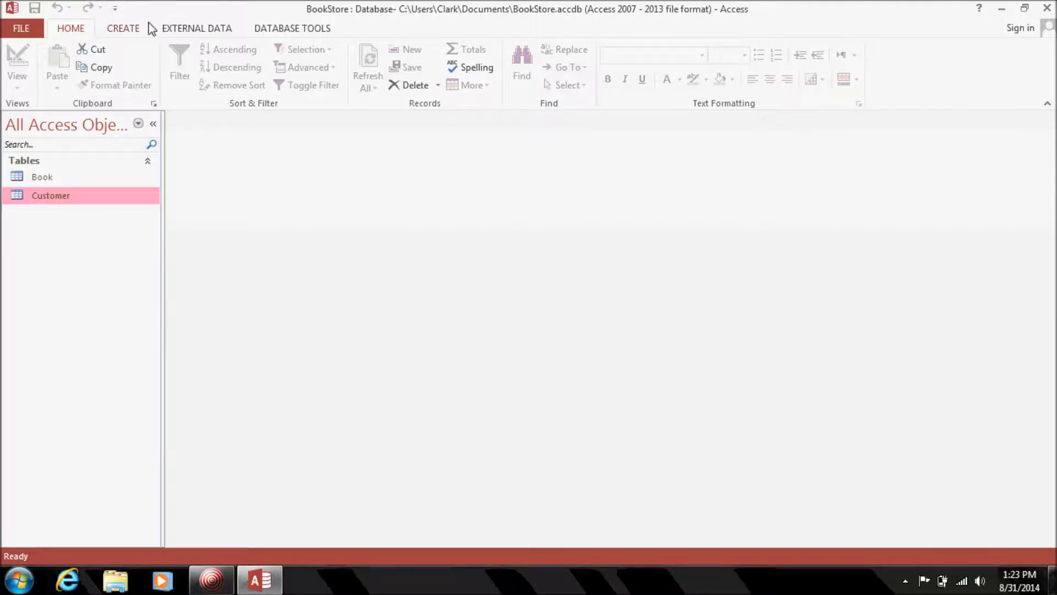
Create a new table in Table Design view from the CREATE ribbon.
left_click(132, 29)
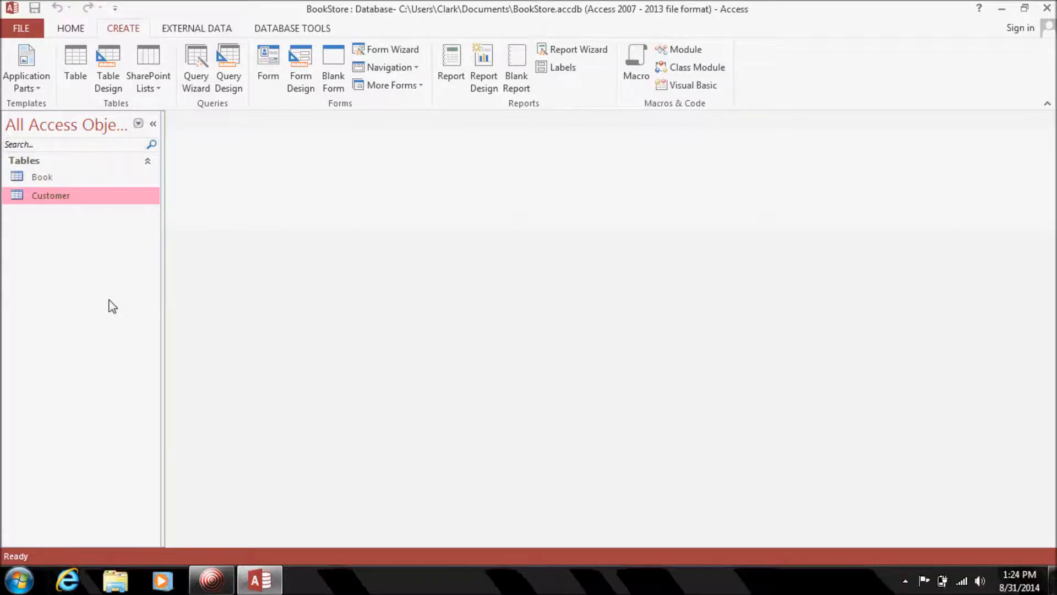
left_click(105, 76)
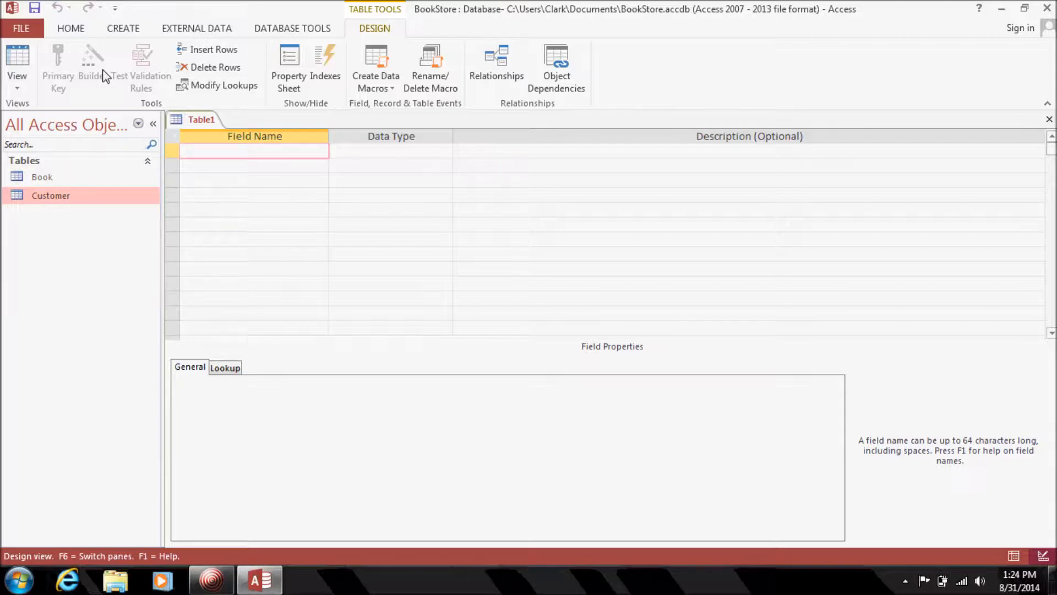
Define SaleID as an AutoNumber field and add BookID as the second field.
type("SaleID")
key("Tab")
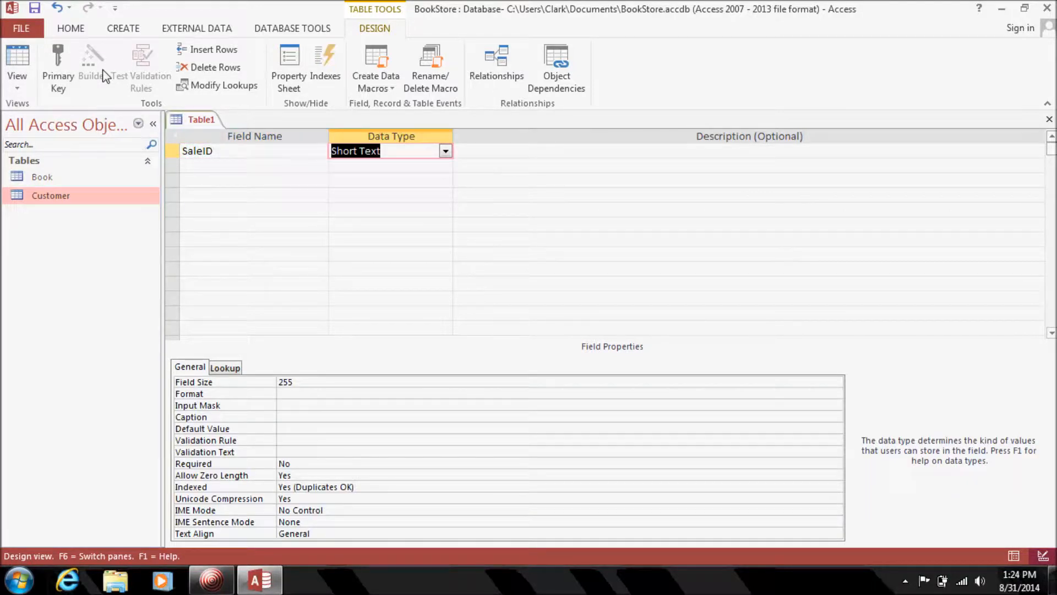
type("autoNumber")
key("Tab")
key("Tab")
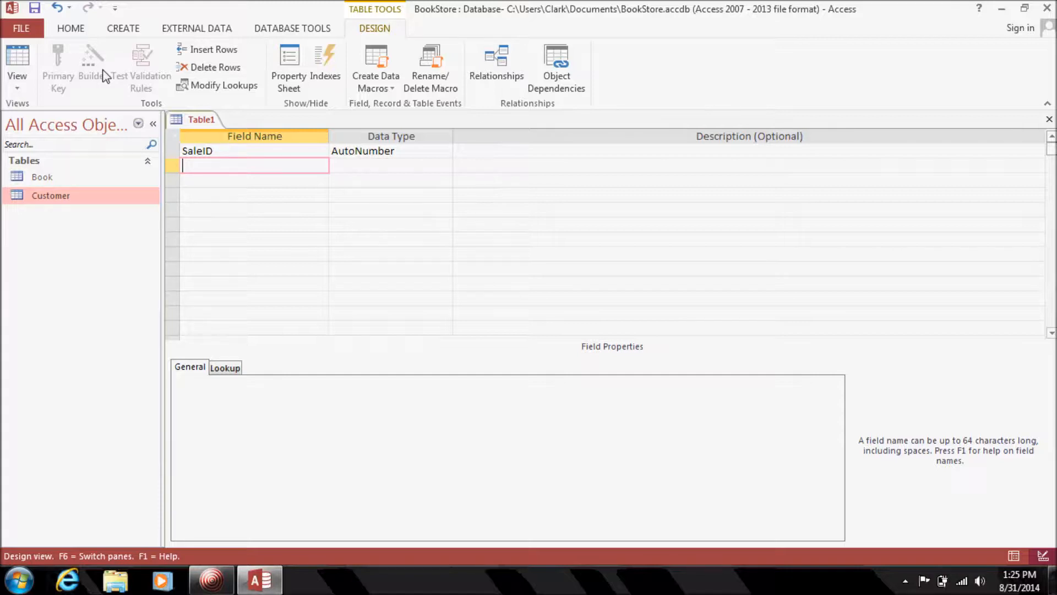
type("BookID")
key("Tab")
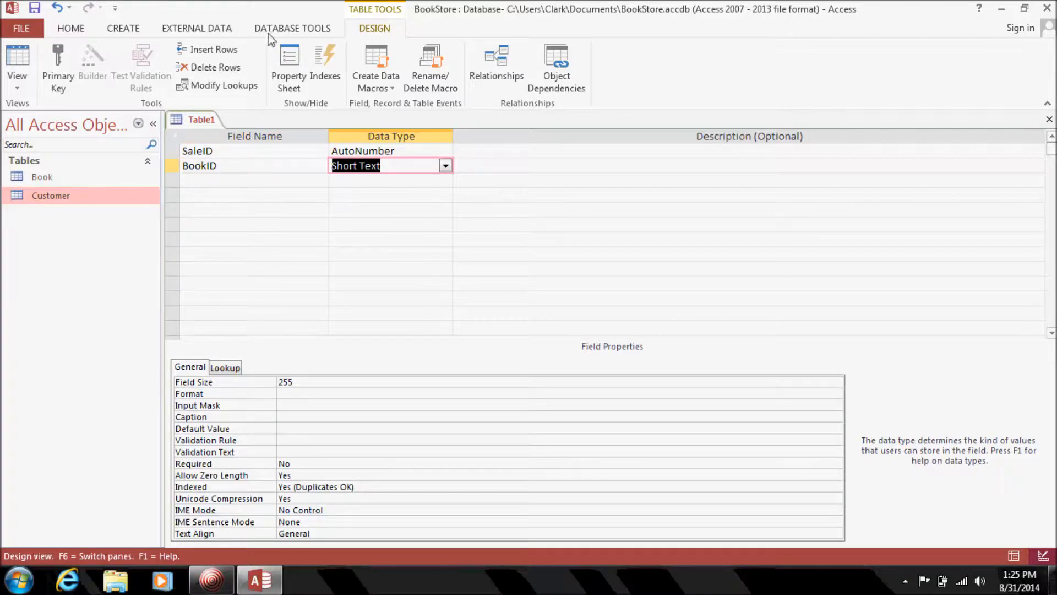
left_click(445, 166)
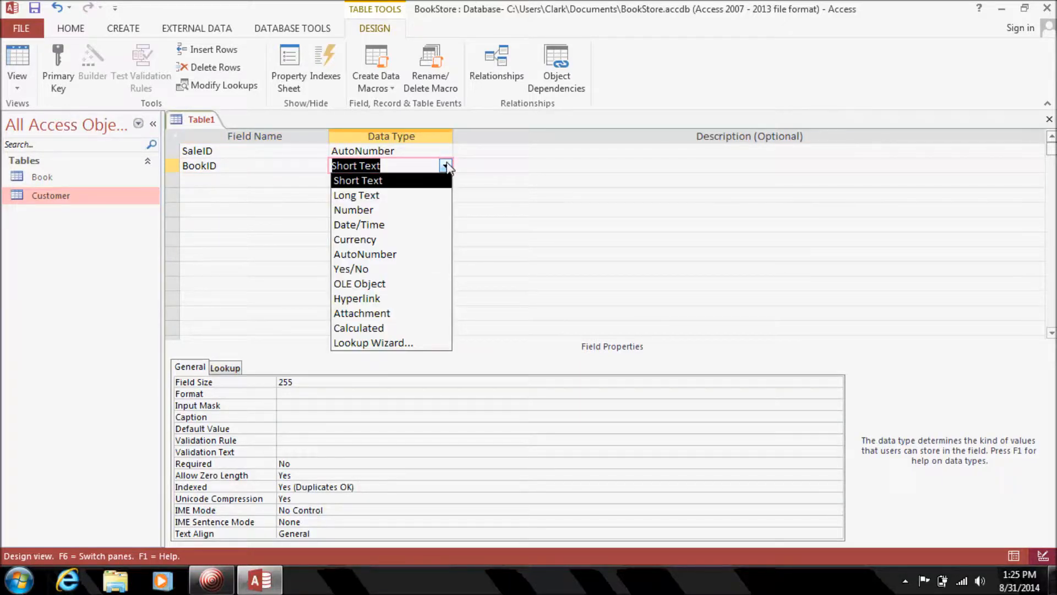
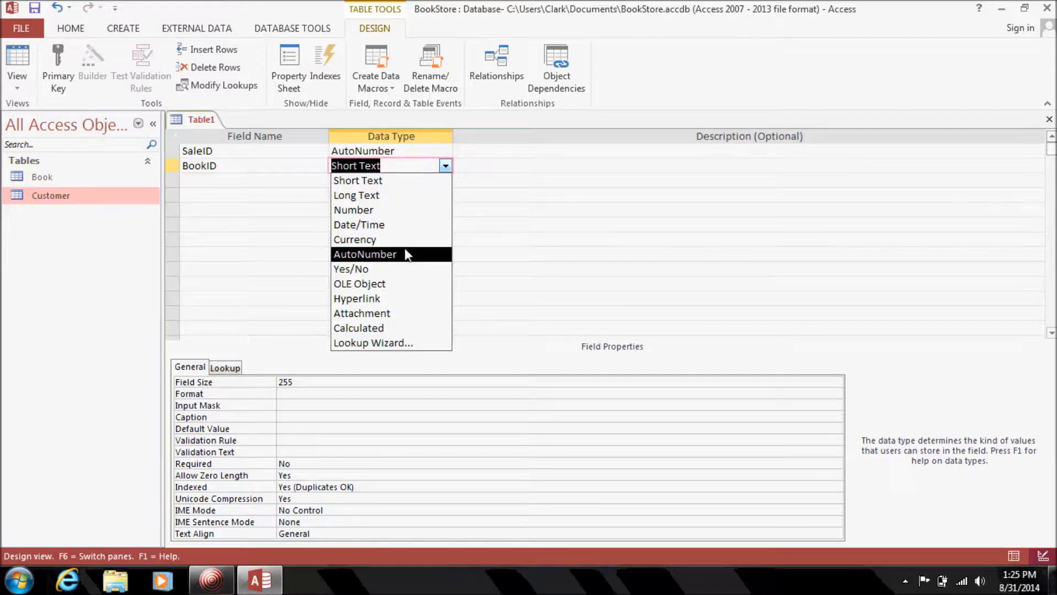
Set BookID's data type to Number, ready for a third field.
left_click(364, 210)
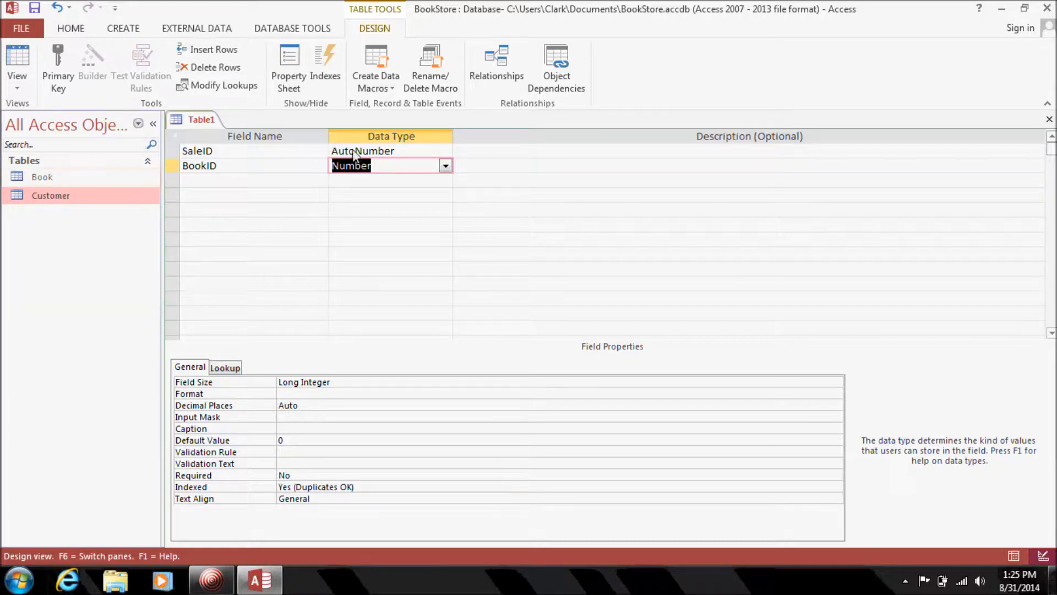
left_click(305, 181)
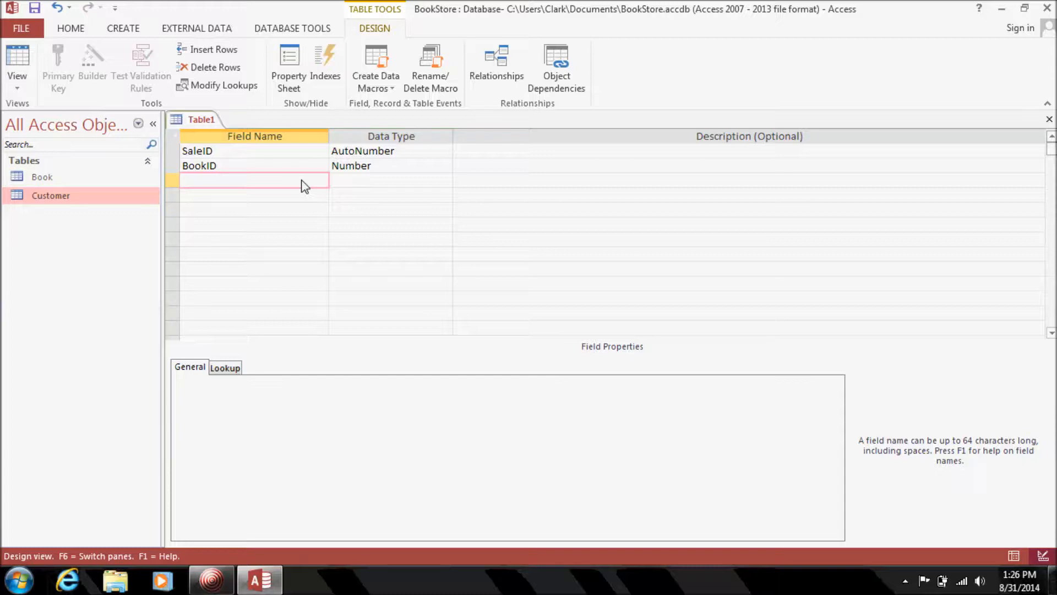
Add CustomerID and Quantity as Number fields.
type("CustomerID")
key("Tab")
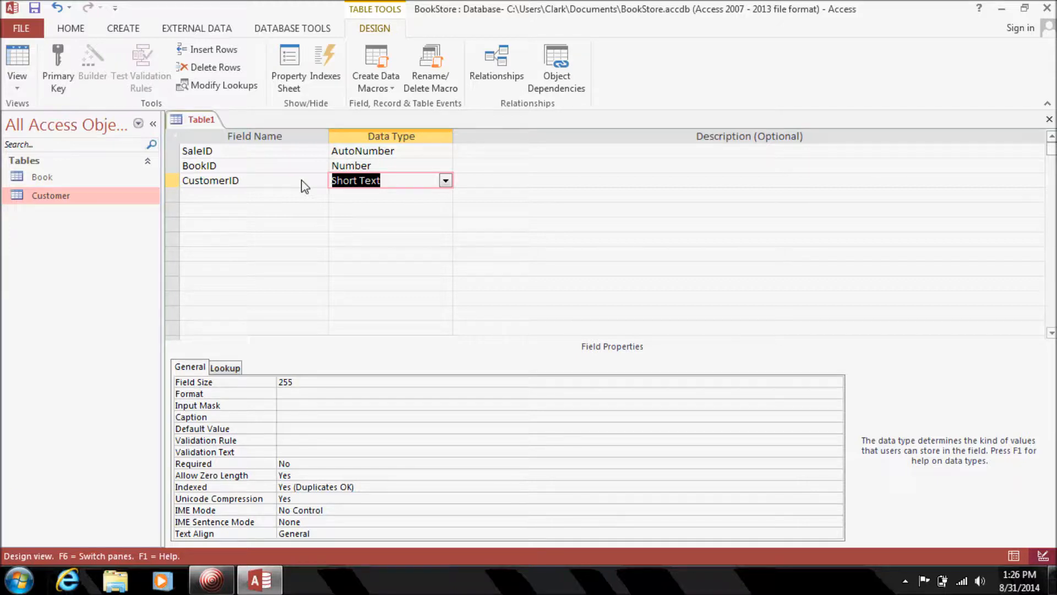
type("nu")
key("Tab")
key("Tab")
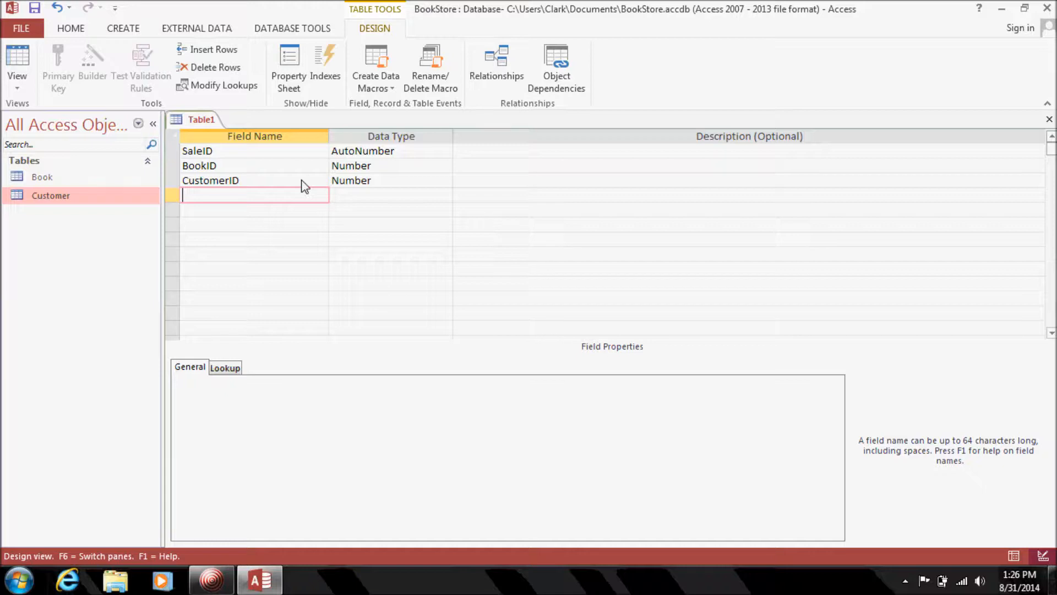
type("Quantity")
key("Tab")
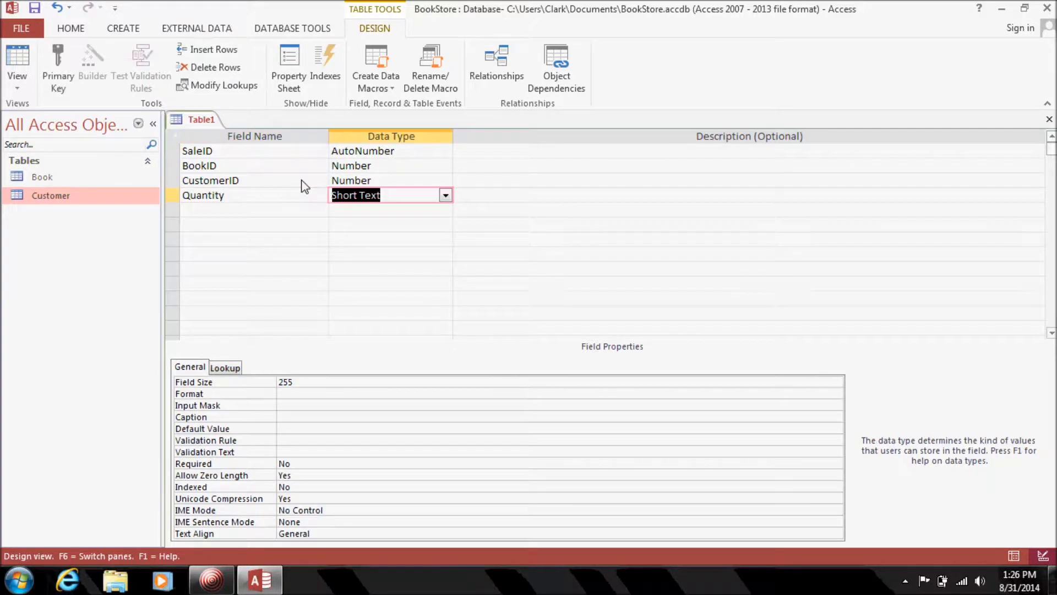
left_click(445, 196)
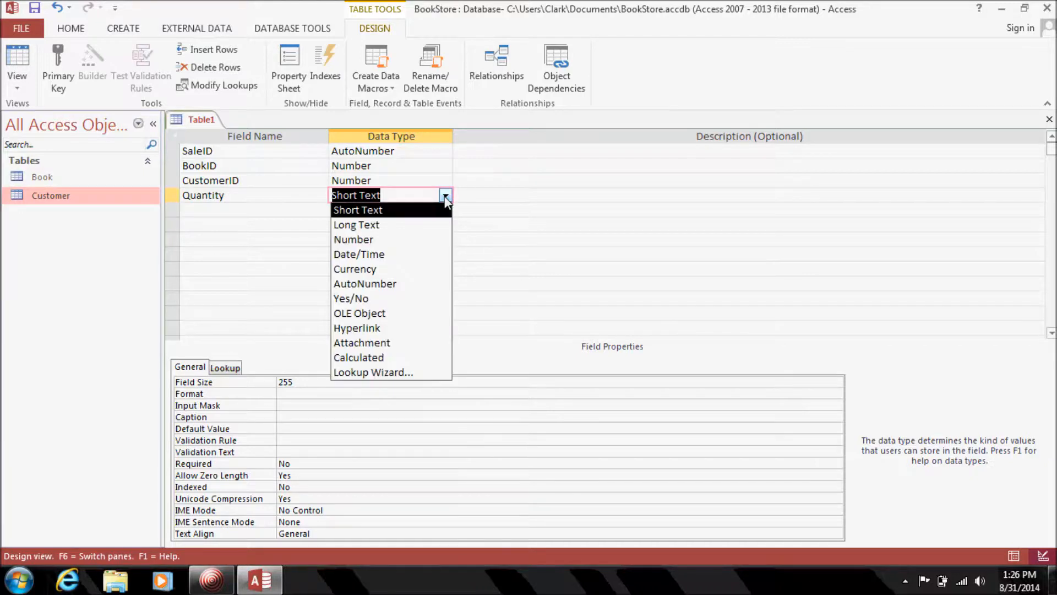
left_click(413, 239)
Add SalesDate as a Date/Time field in the fifth row.
left_click(263, 215)
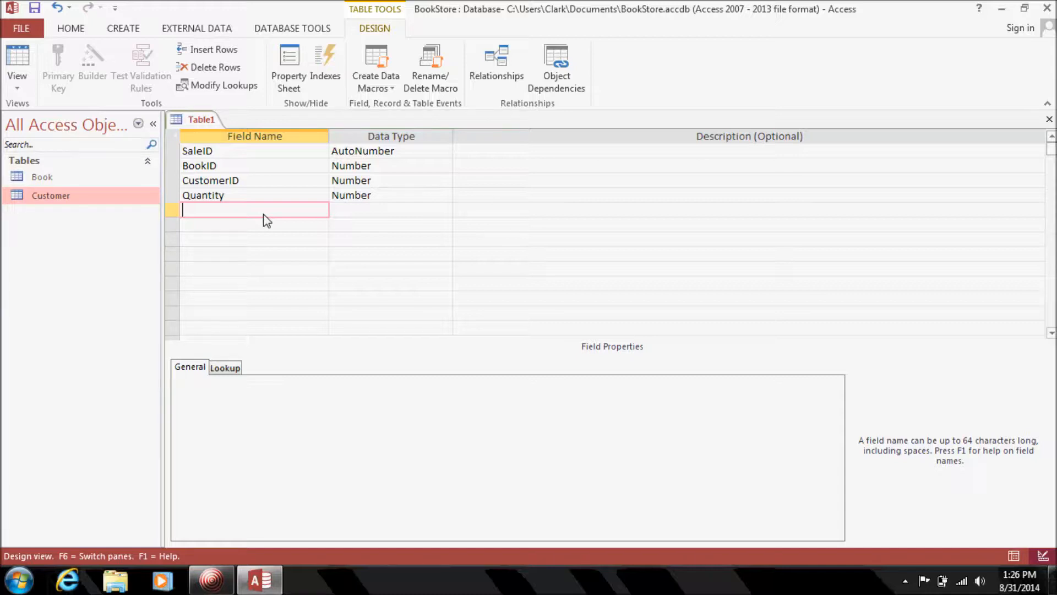
type("SalesDate")
key("Tab")
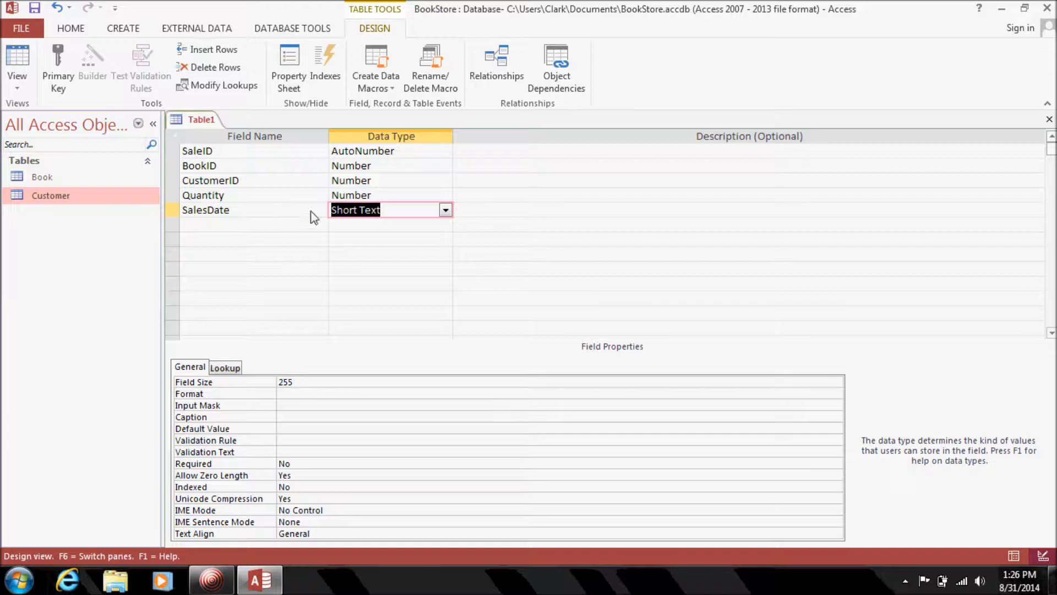
left_click(447, 211)
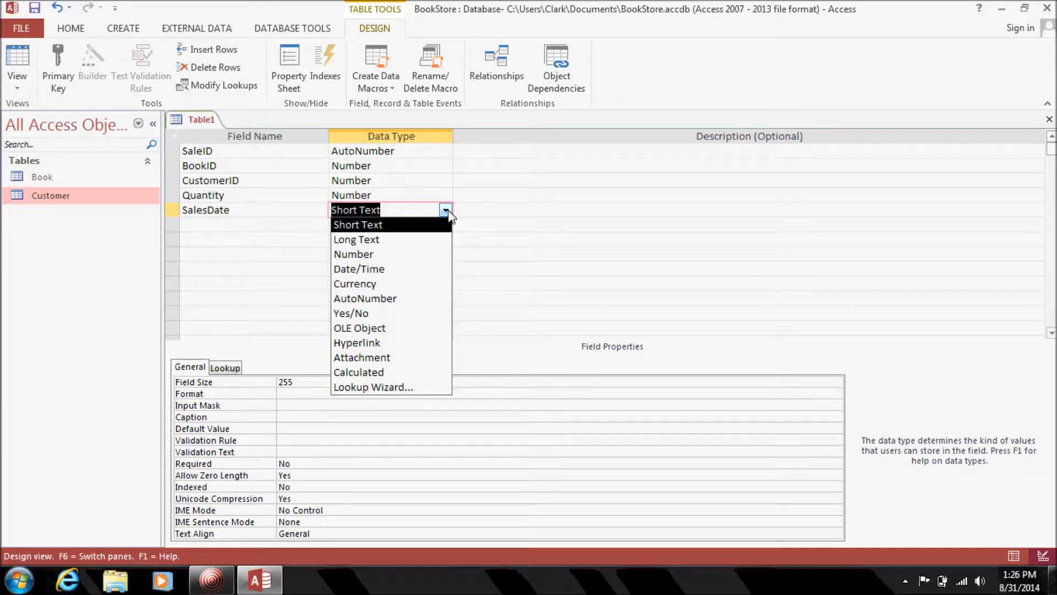
left_click(368, 271)
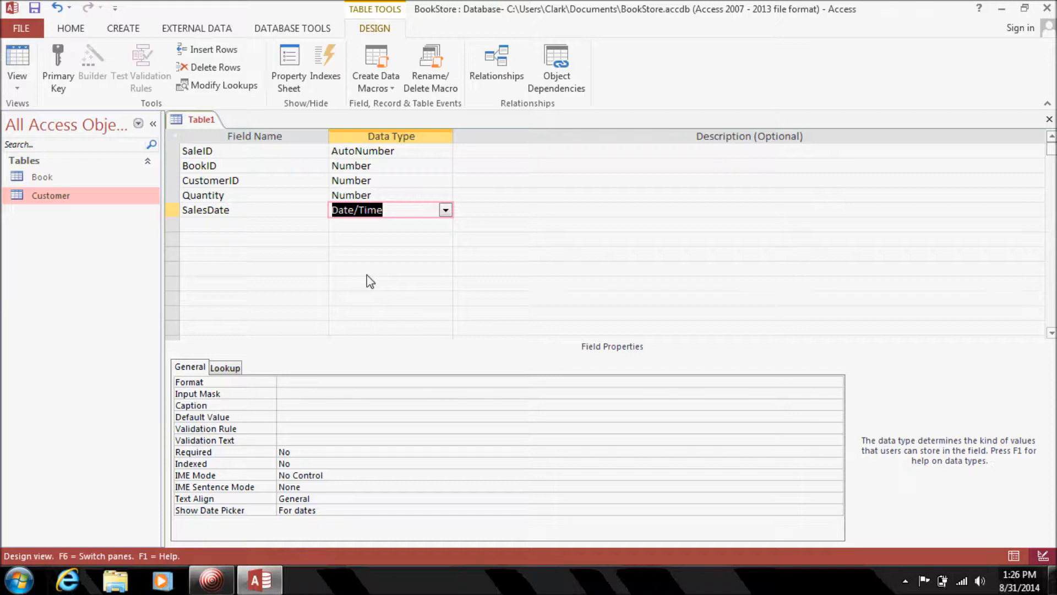
left_click(267, 167)
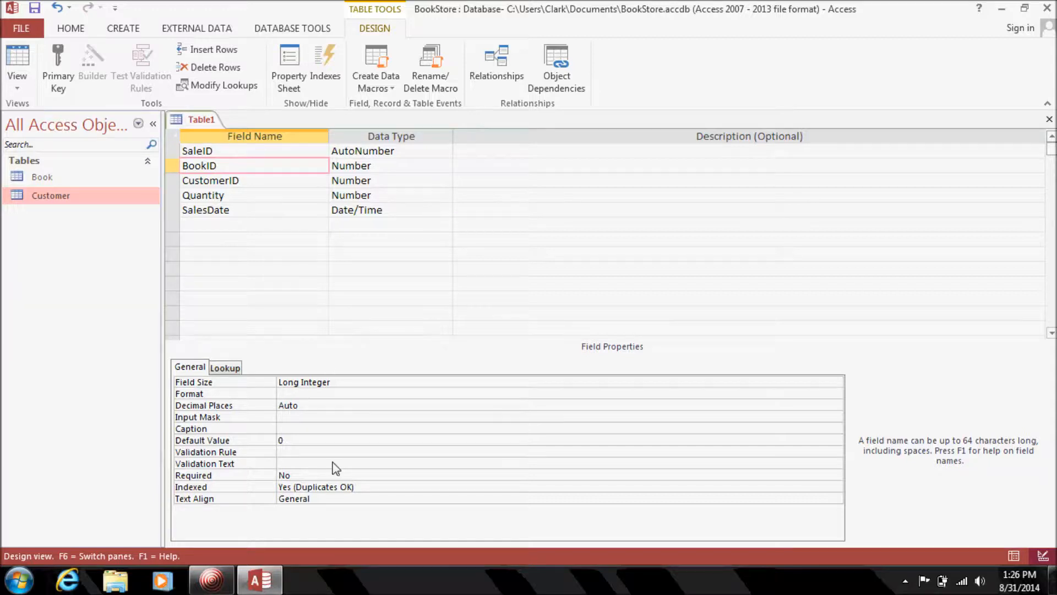
Set the Required property to Yes for BookID, CustomerID, Quantity and SalesDate.
left_click(331, 471)
left_click(266, 184)
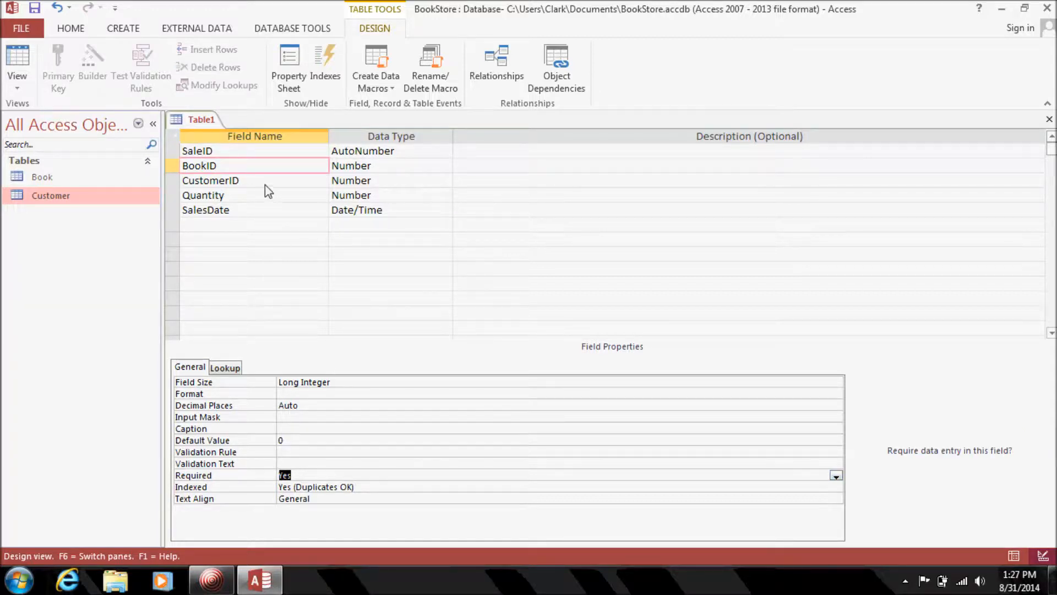
double_click(306, 475)
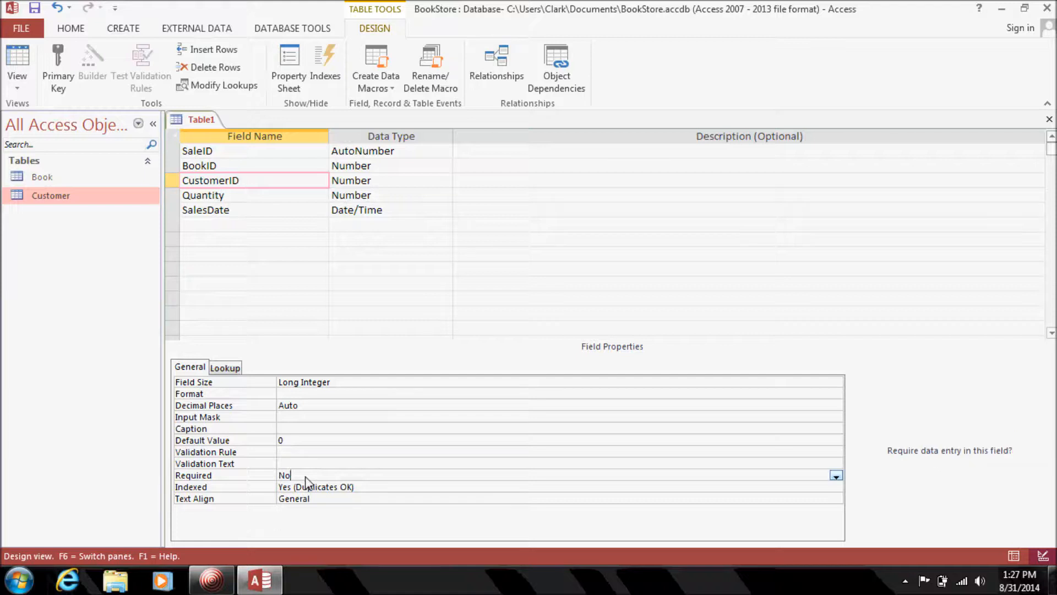
left_click(265, 198)
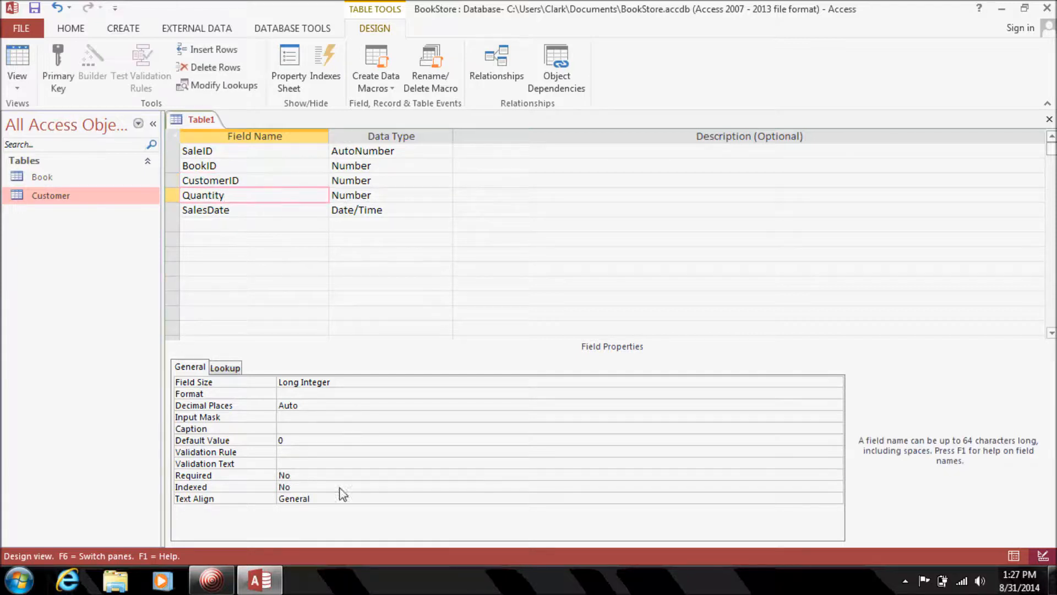
left_click(338, 465)
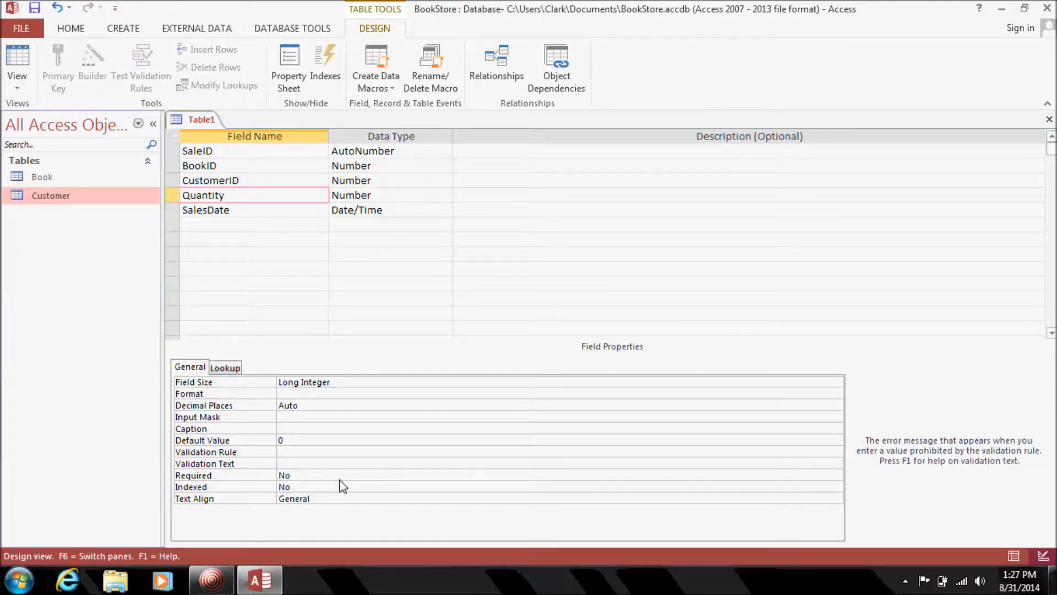
double_click(340, 475)
left_click(256, 214)
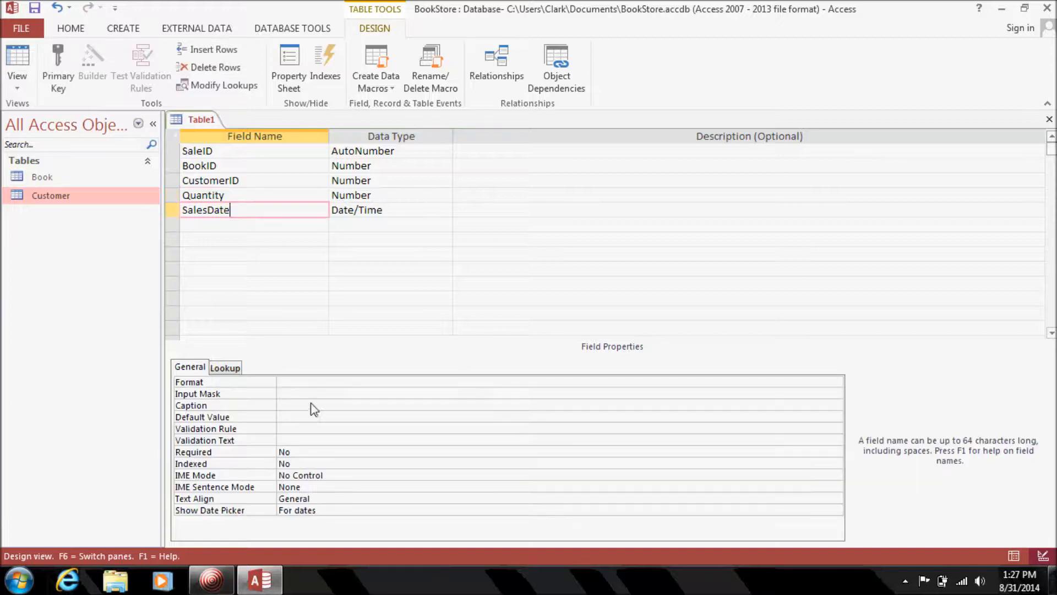
left_click(307, 452)
double_click(306, 452)
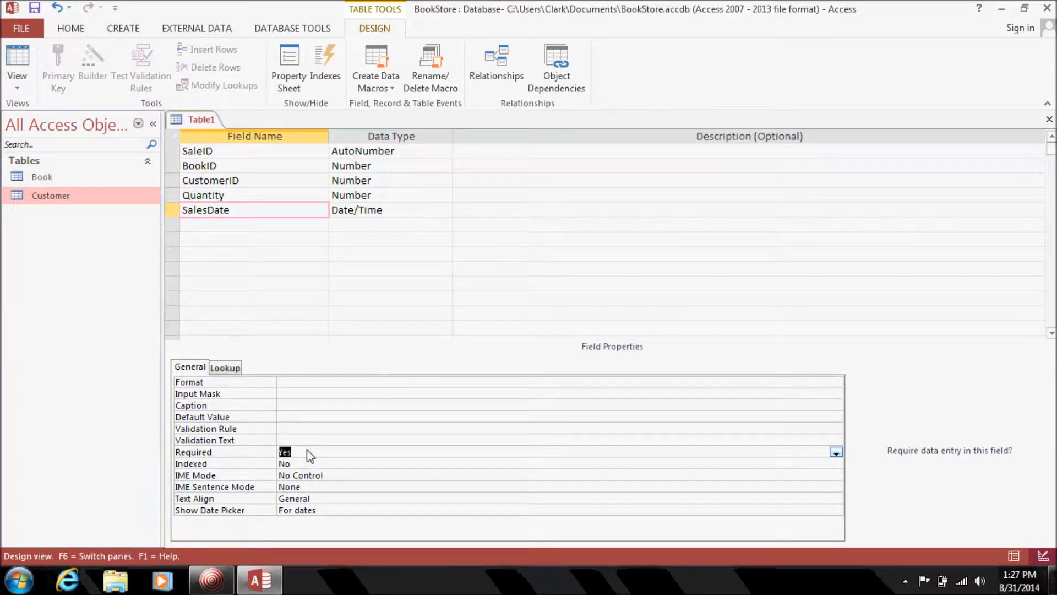
left_click(262, 154)
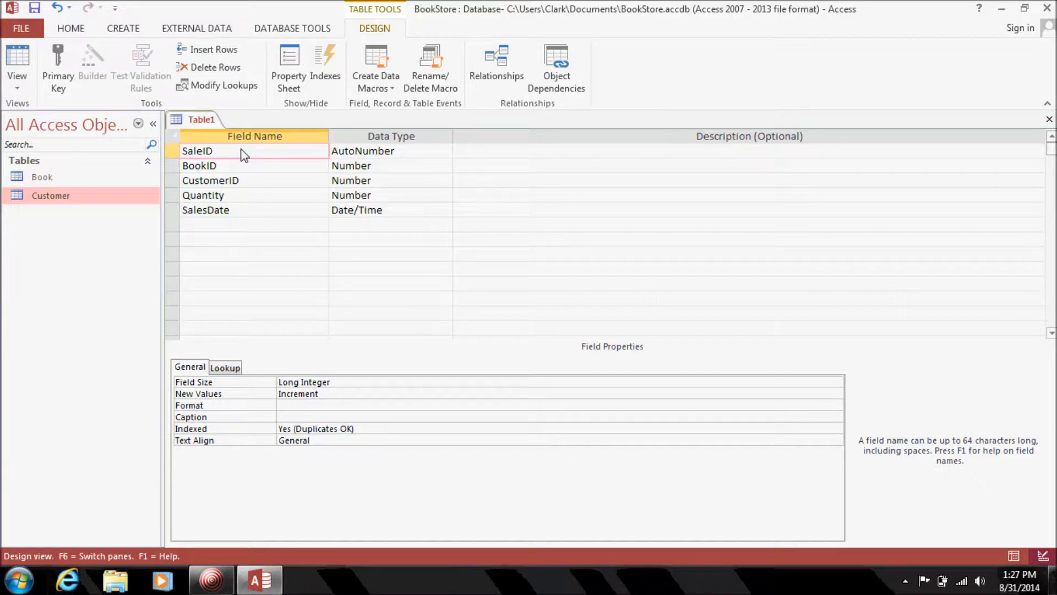
Make SaleID the primary key, save the table as 'Sale' and close its design.
left_click(170, 151)
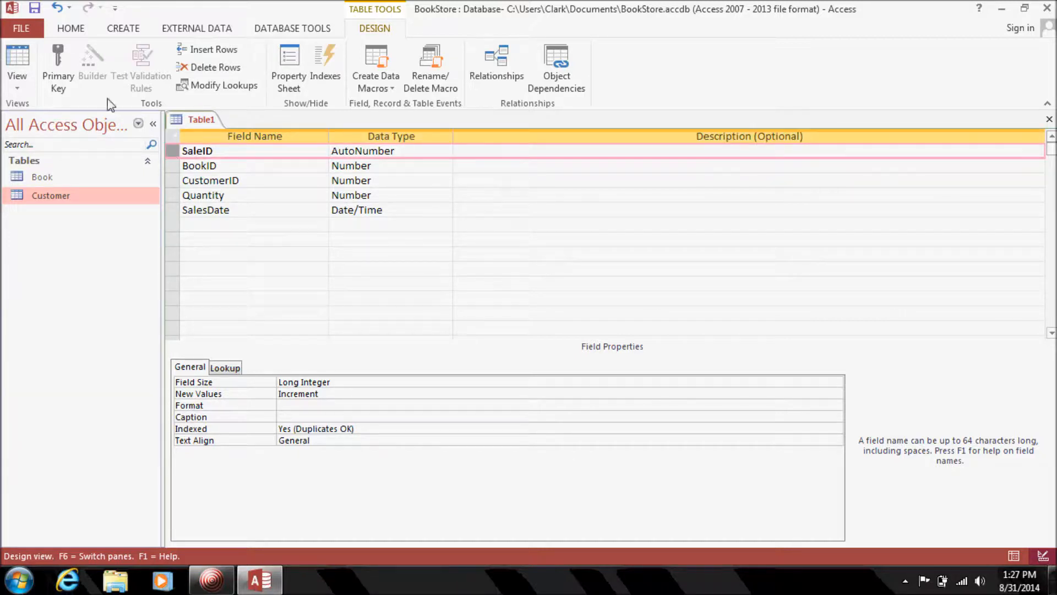
left_click(58, 68)
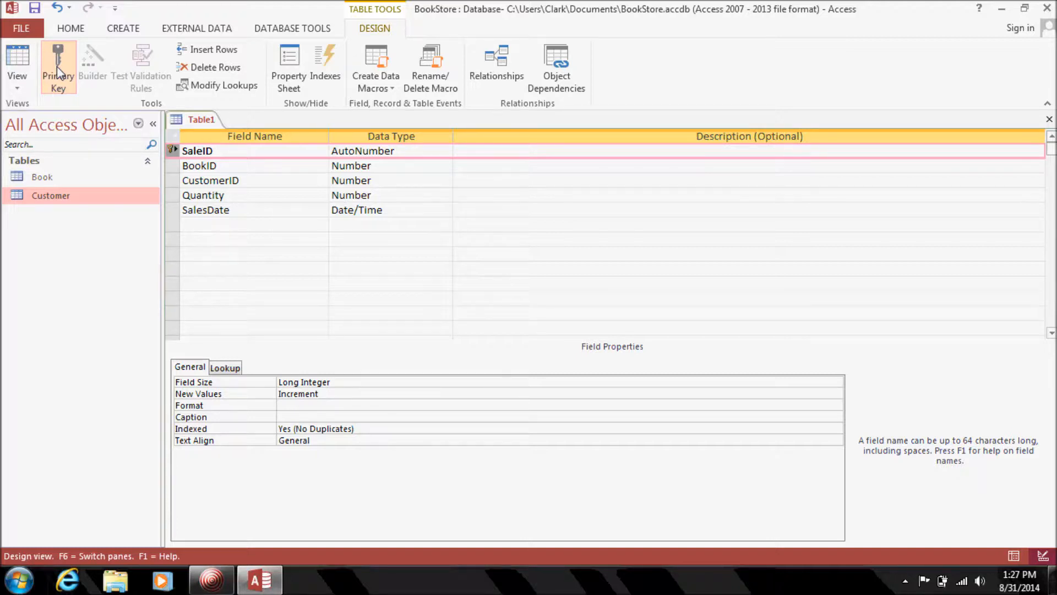
left_click(35, 11)
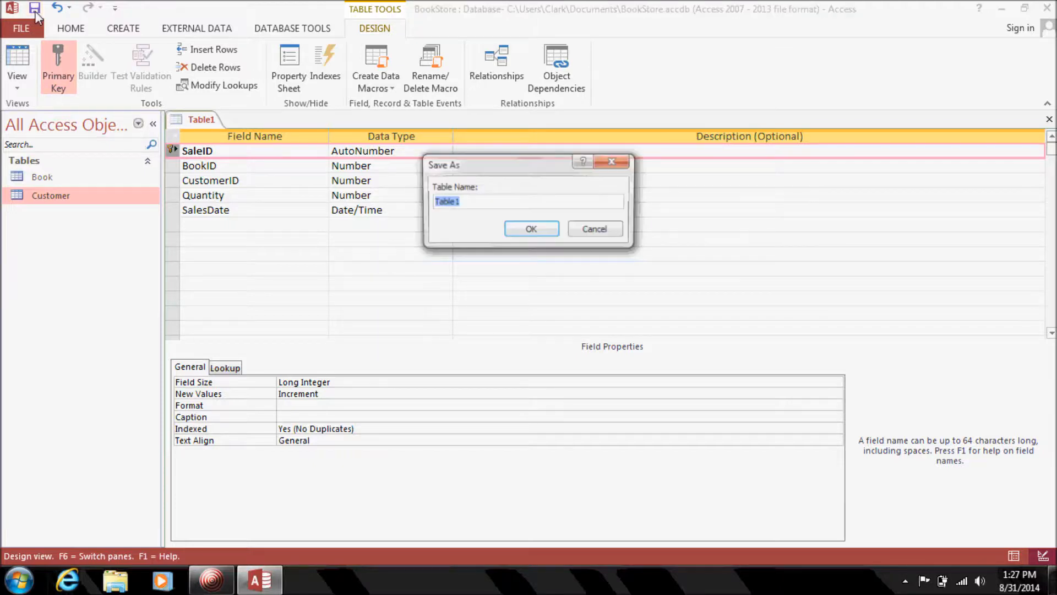
type("Sale")
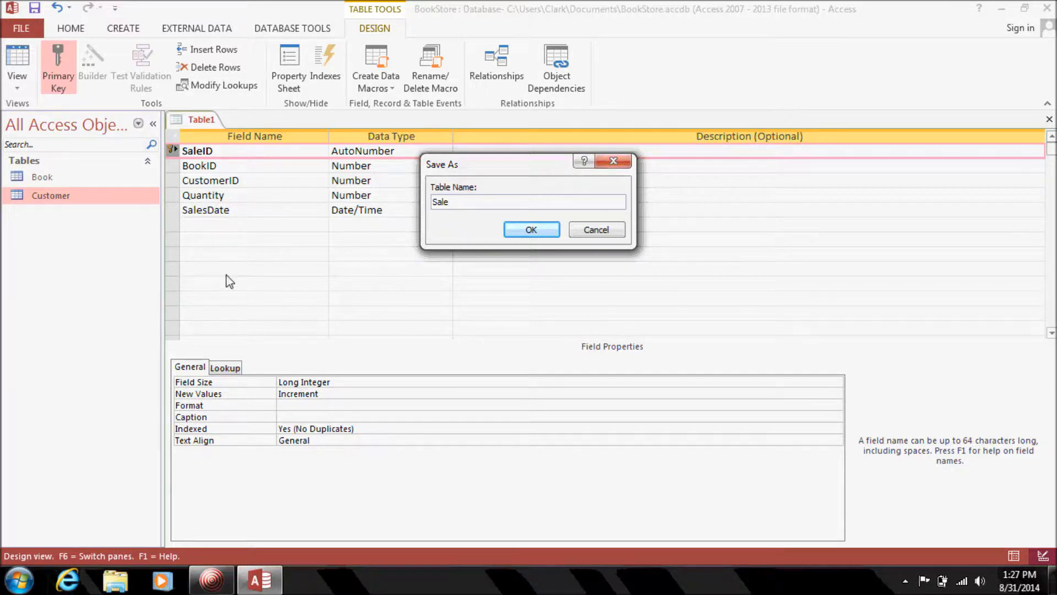
left_click(531, 230)
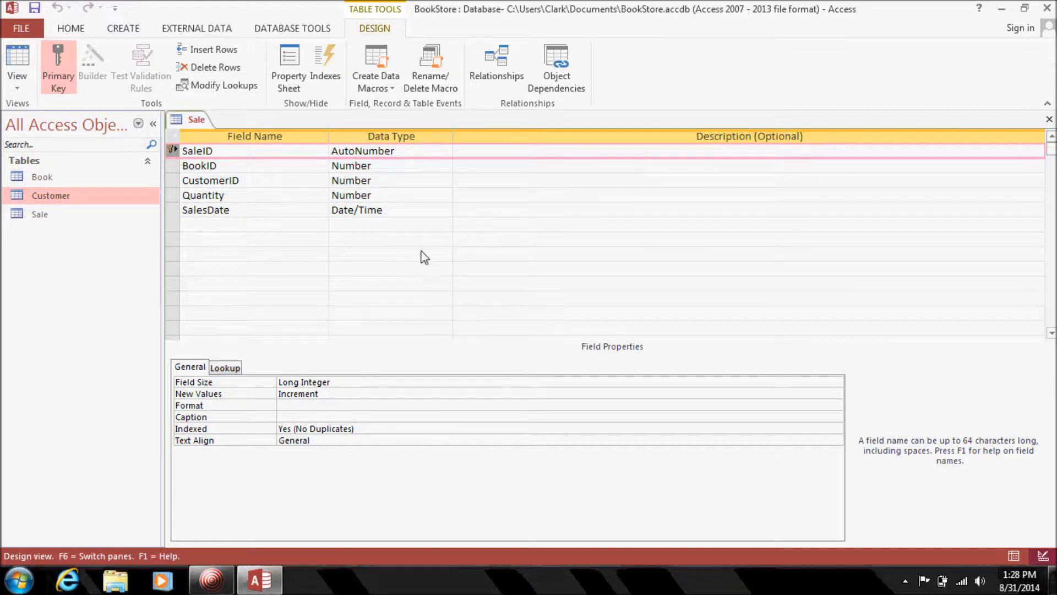
left_click(1049, 119)
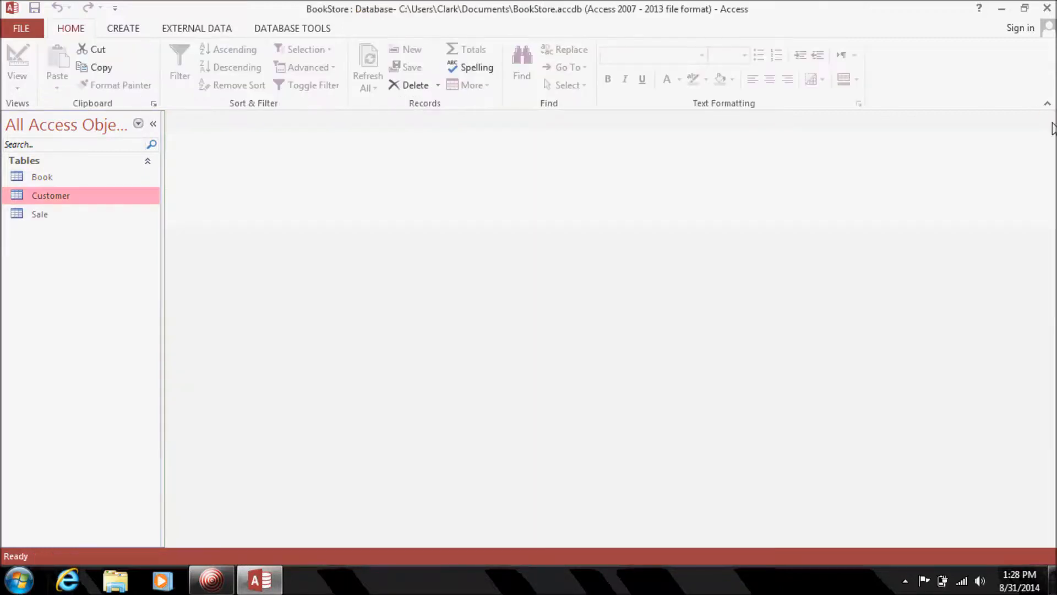
Open the Book table's datasheet to review it, then close it.
left_click(86, 183)
double_click(85, 183)
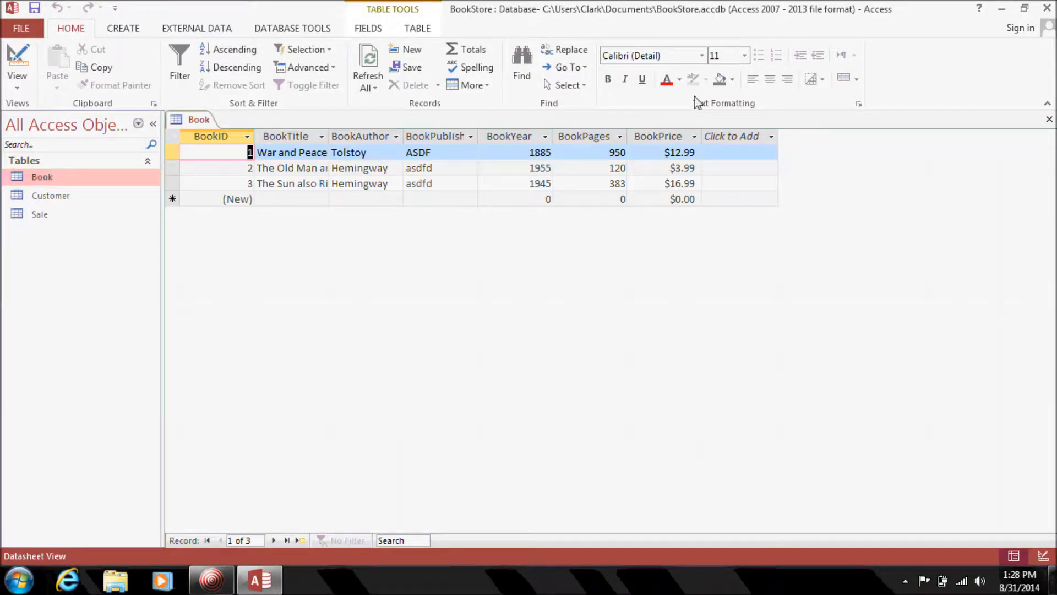
left_click(1050, 120)
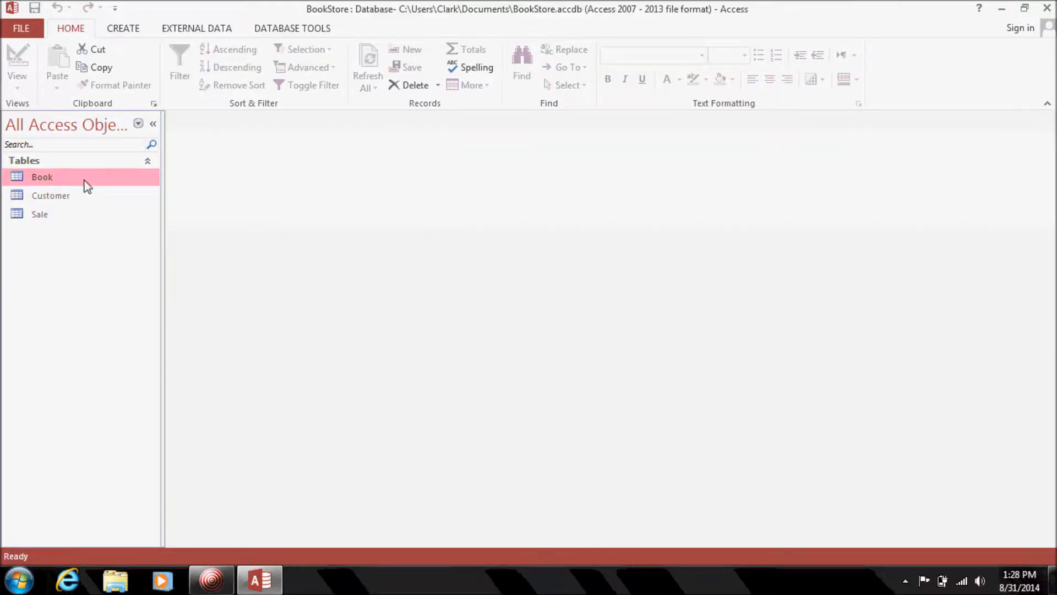
Open the empty Sale datasheet, select its BookID cell, then close it.
double_click(61, 213)
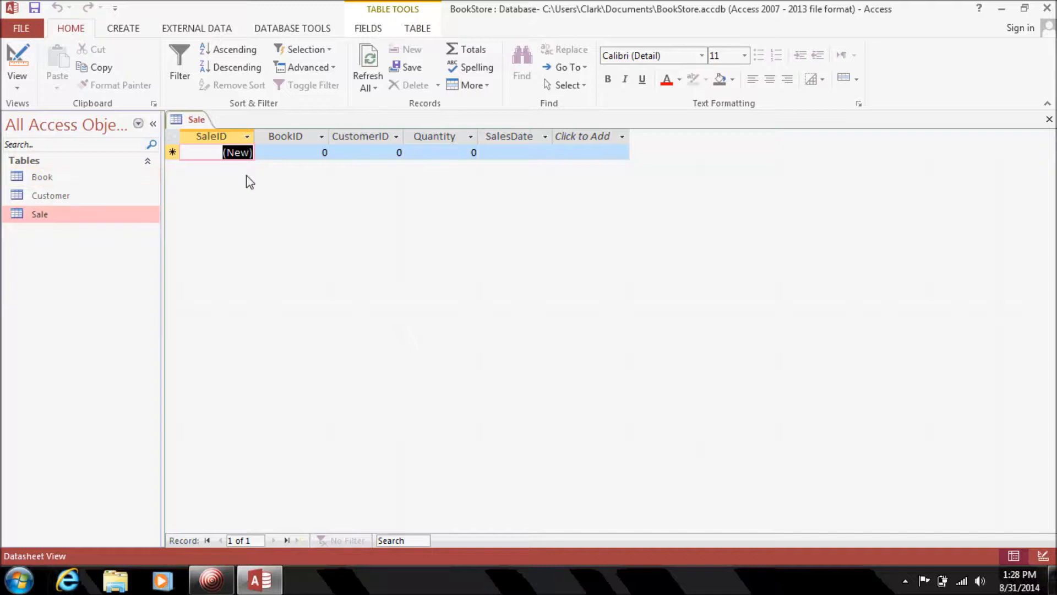
left_click(319, 152)
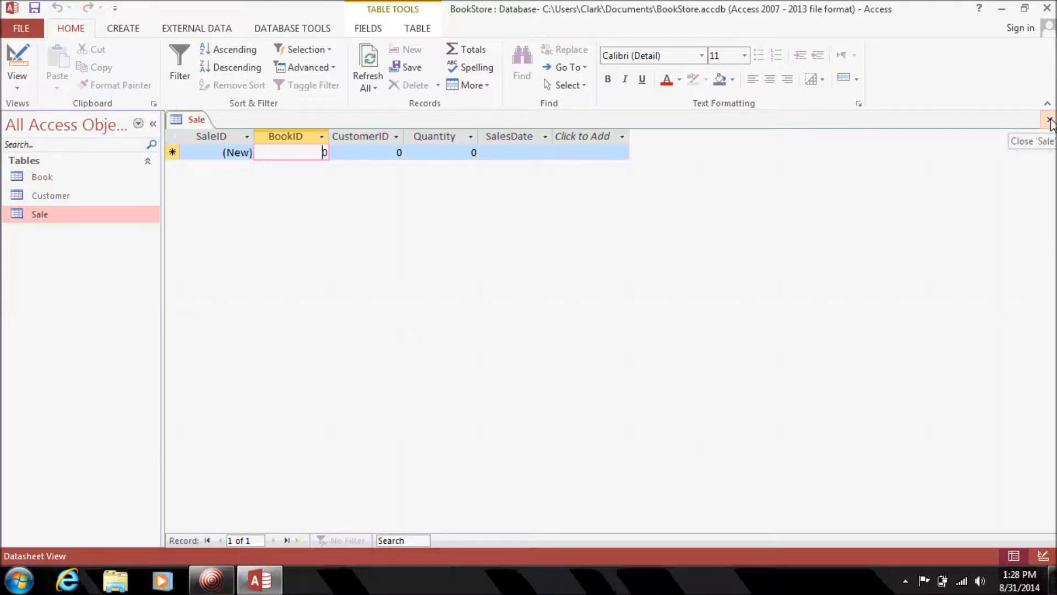
left_click(1050, 120)
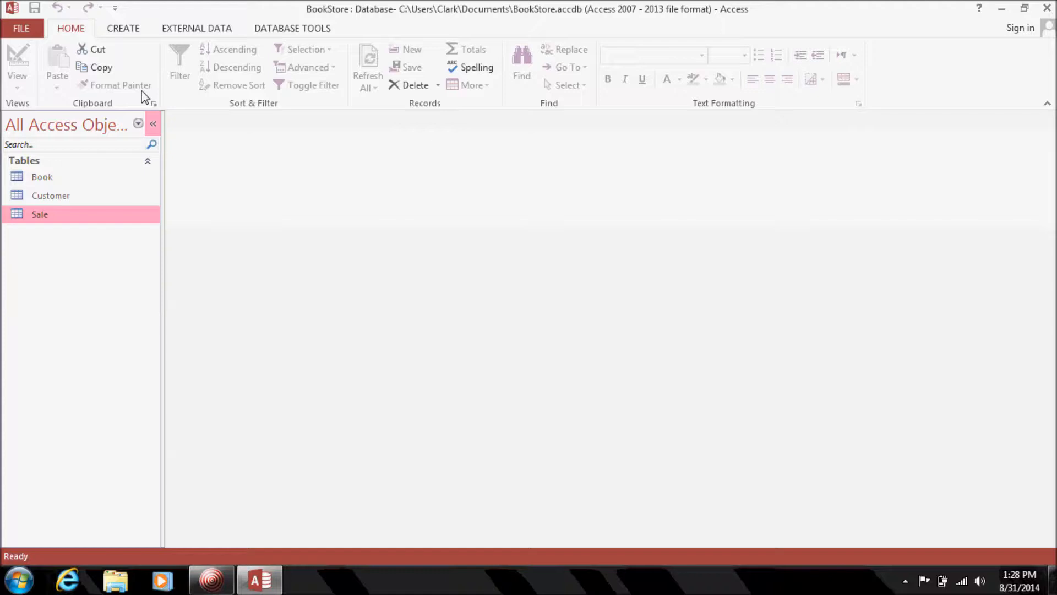
Open the Relationships window from the DATABASE TOOLS ribbon.
left_click(125, 30)
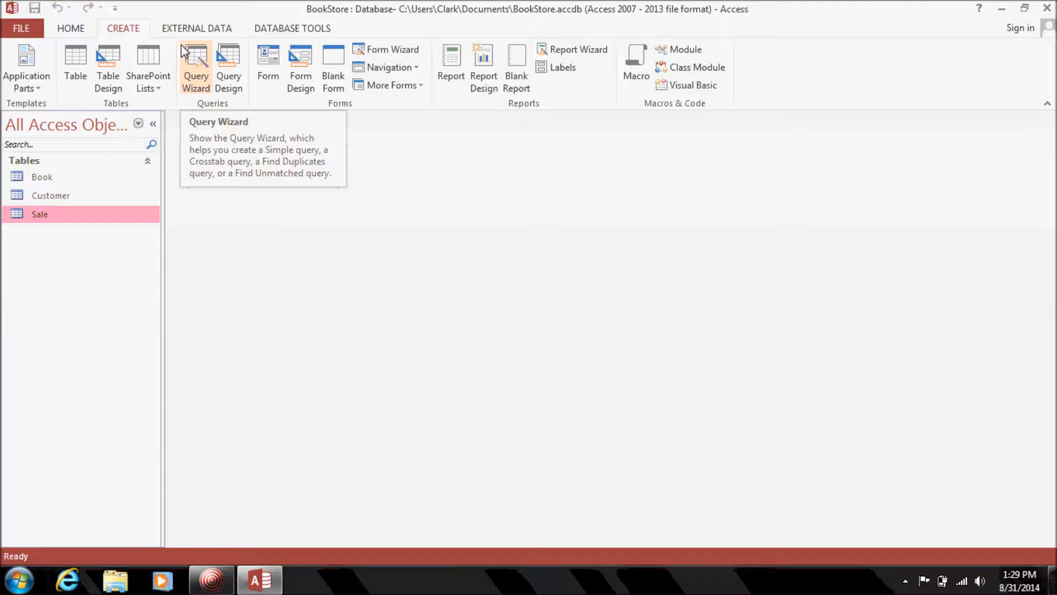
left_click(282, 34)
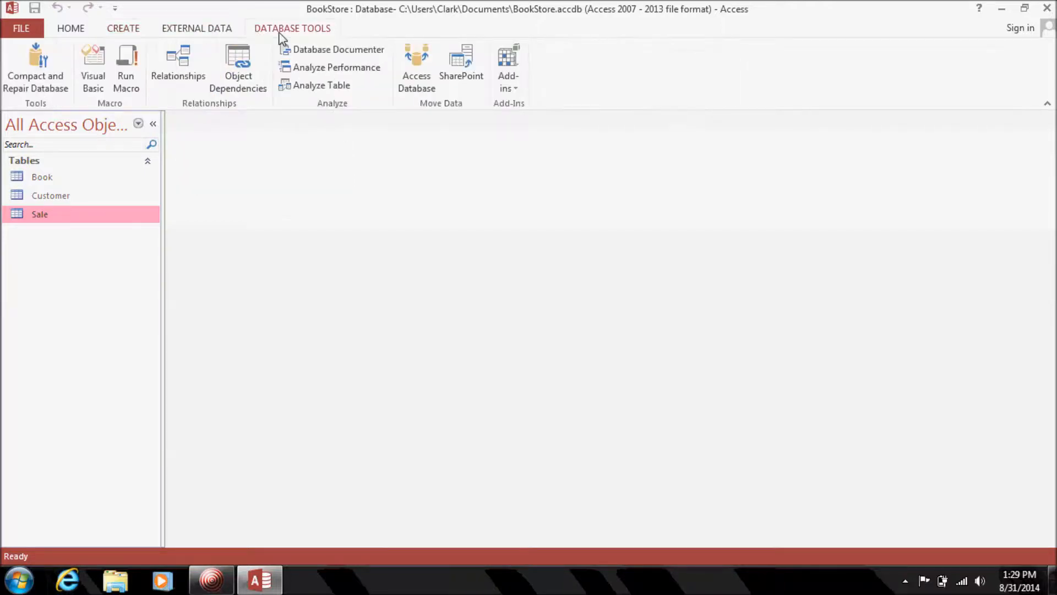
left_click(189, 71)
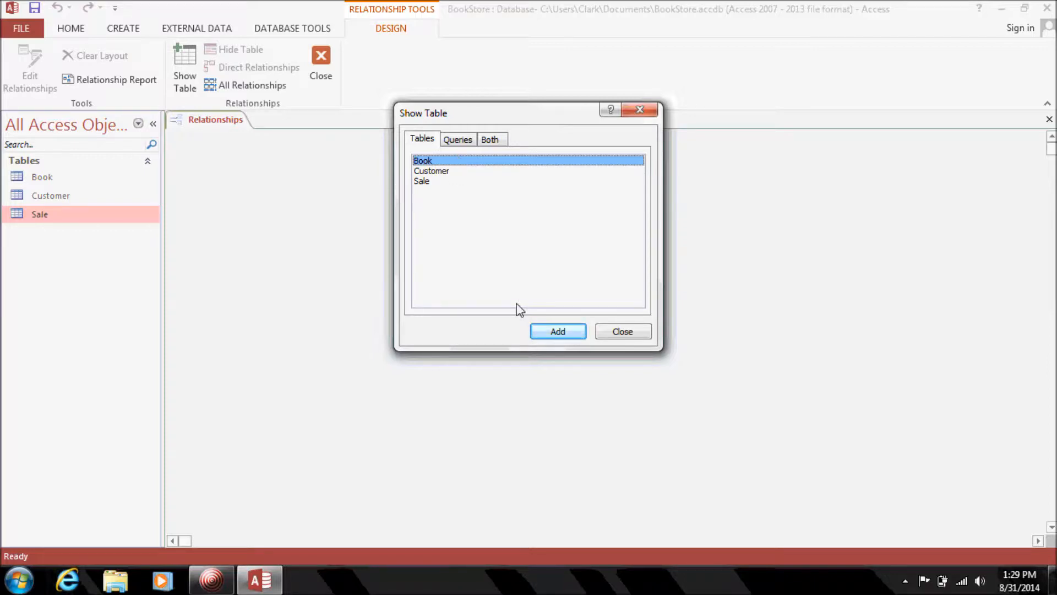
Add Book, Customer and Sale from Show Table, then close the dialog.
left_click(557, 331)
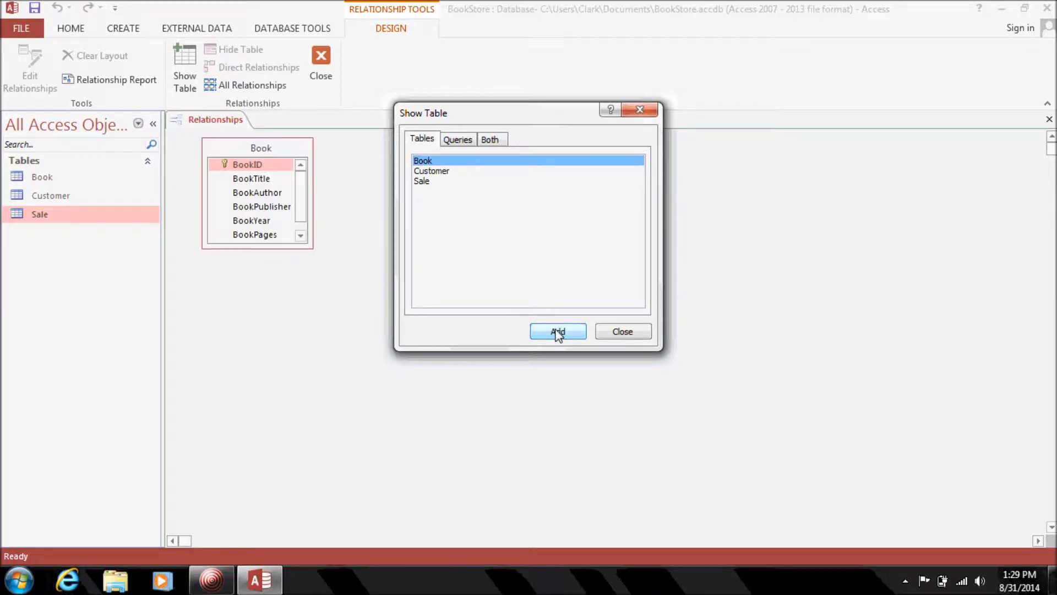
left_click(474, 172)
left_click(564, 334)
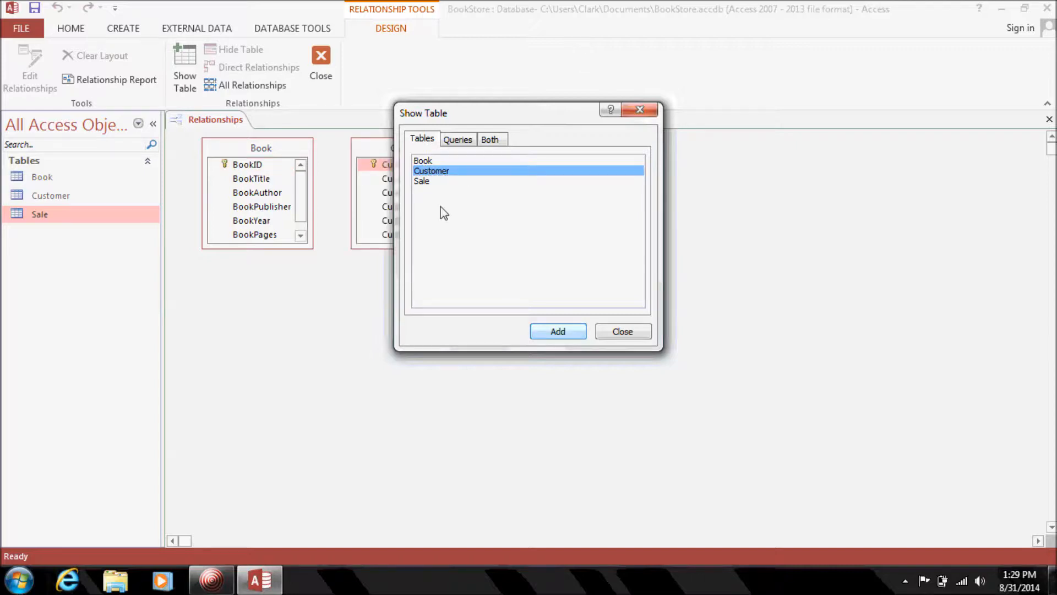
left_click(451, 181)
left_click(576, 335)
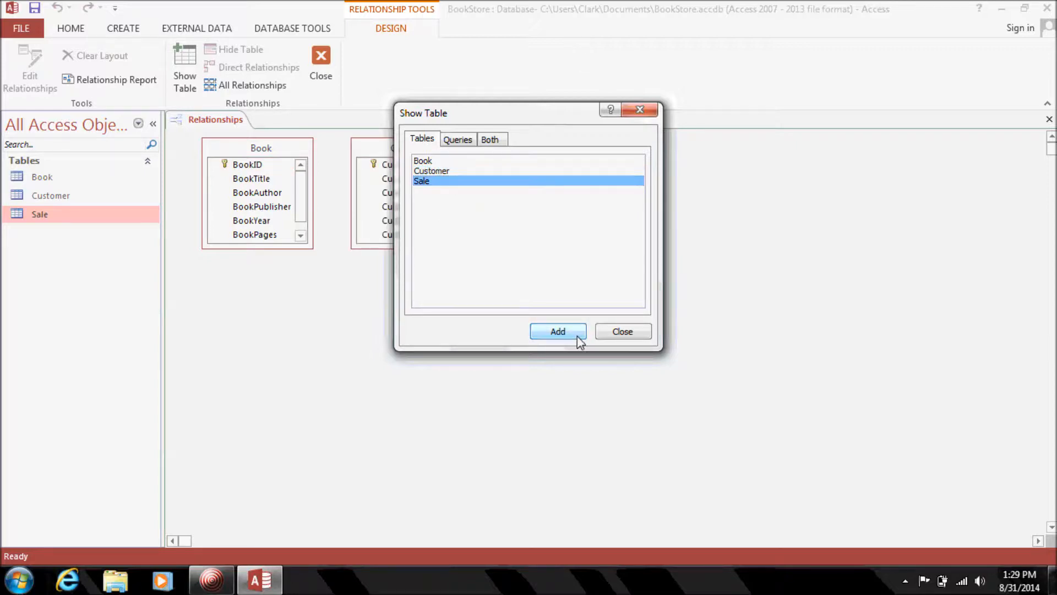
left_click_drag(525, 121, 753, 197)
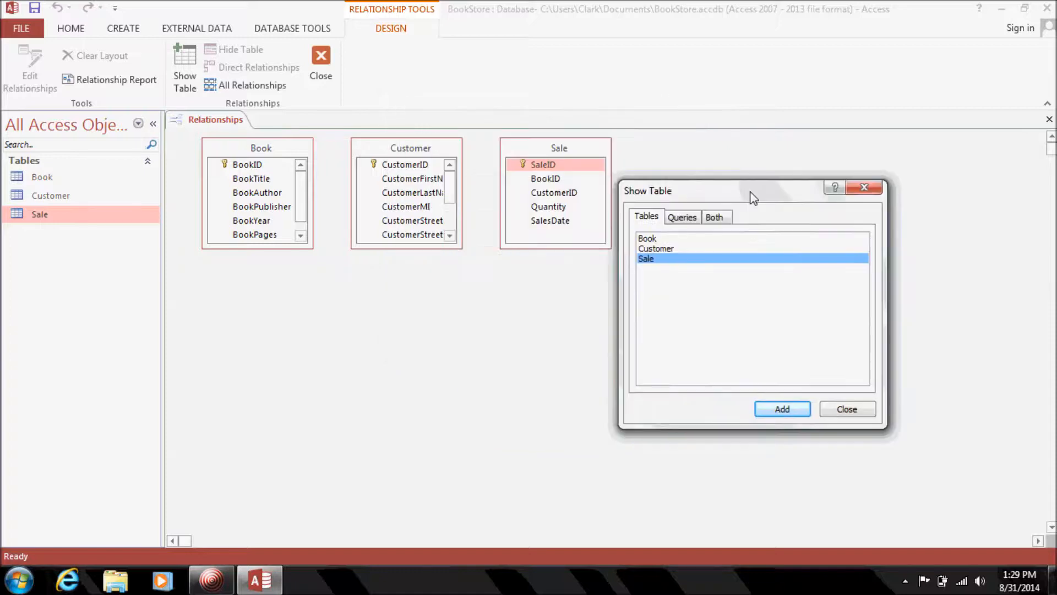
left_click(847, 409)
Enlarge the Book and Customer boxes and arrange them Book, Sale, Customer left to right.
left_click_drag(461, 249, 519, 346)
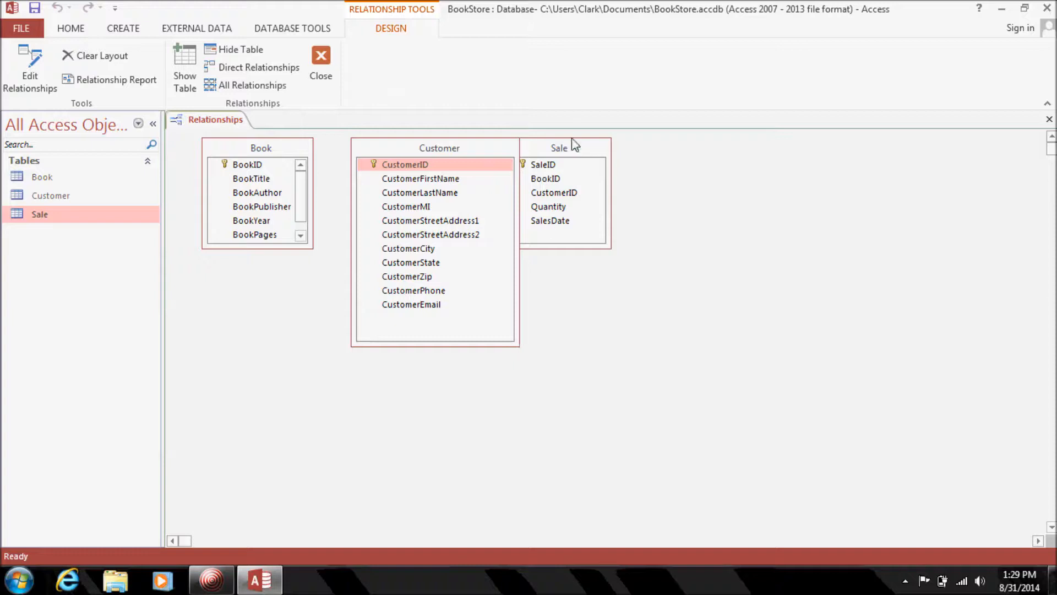
left_click_drag(585, 147, 739, 179)
left_click_drag(312, 248, 340, 316)
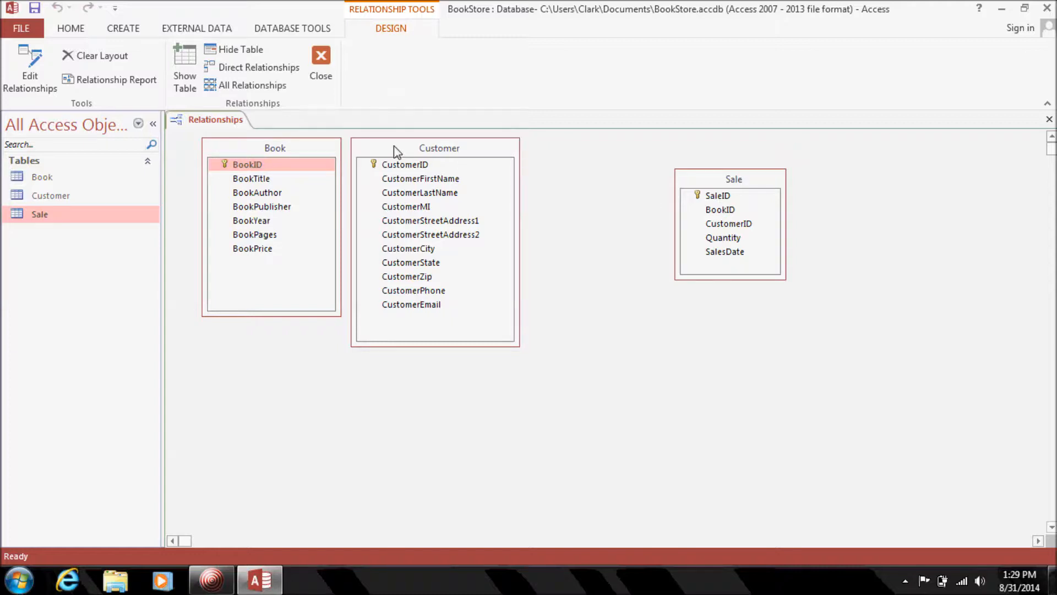
left_click_drag(408, 151, 471, 166)
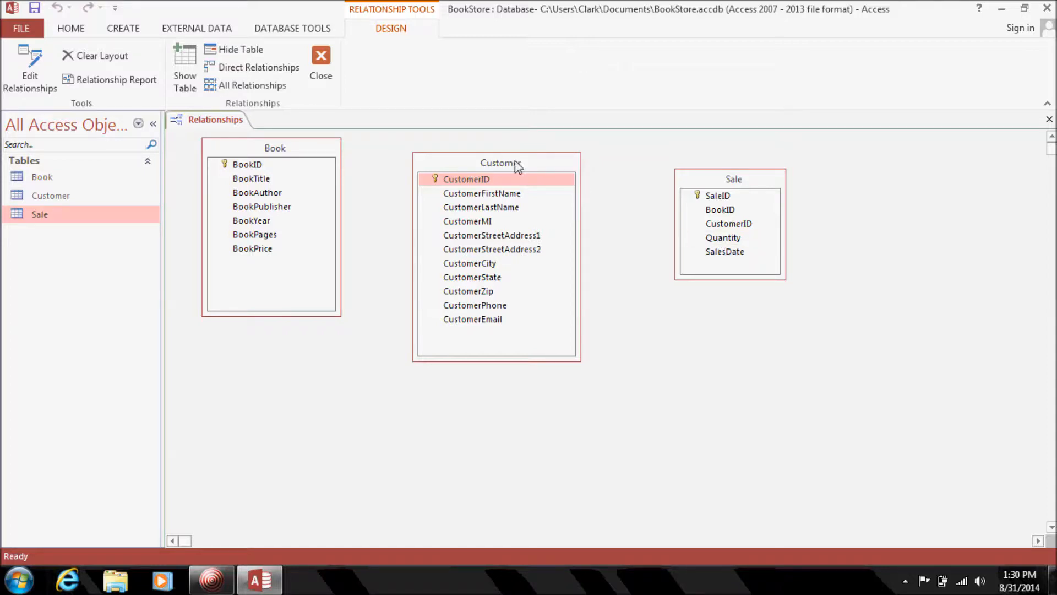
left_click_drag(514, 161, 945, 136)
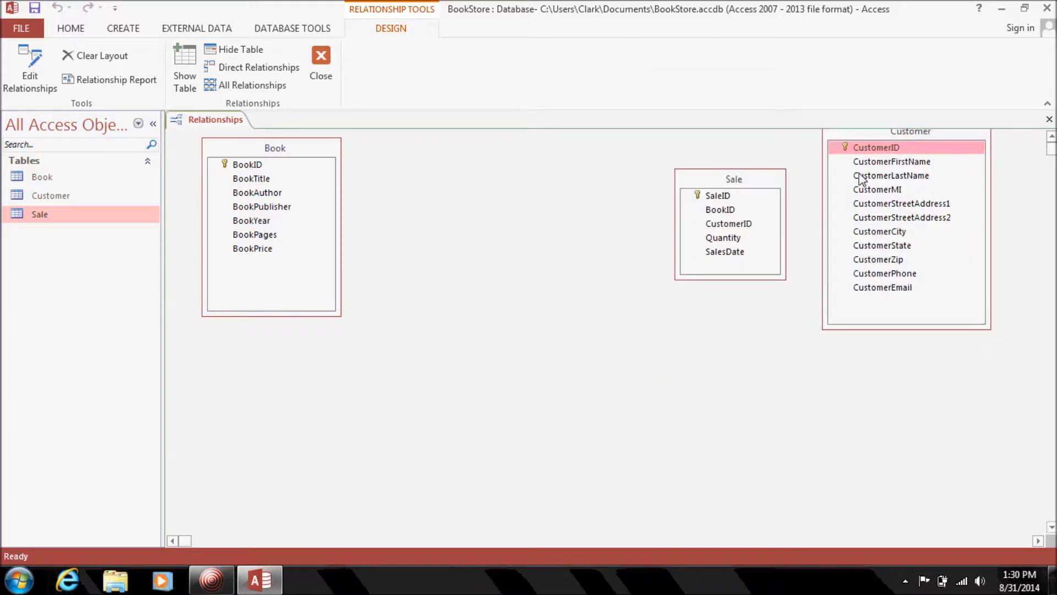
left_click(763, 181)
left_click_drag(762, 180, 538, 199)
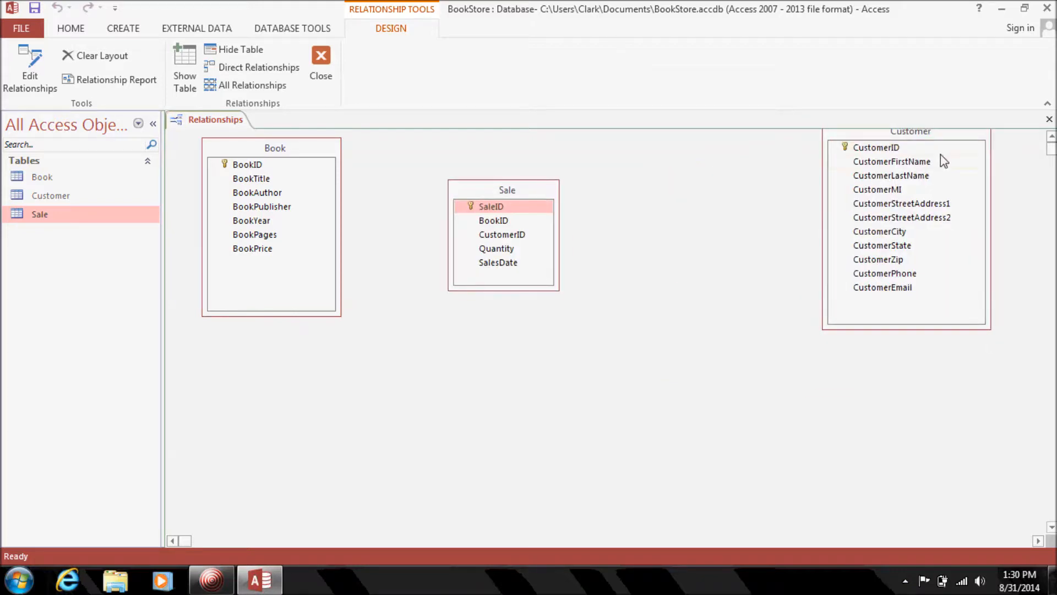
left_click(944, 132)
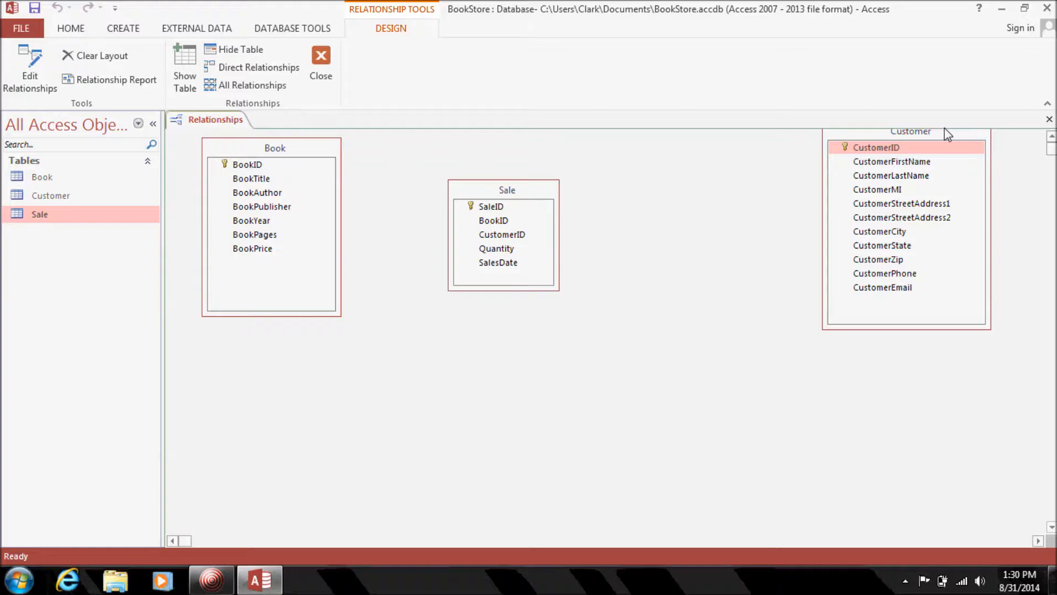
left_click_drag(943, 132, 799, 163)
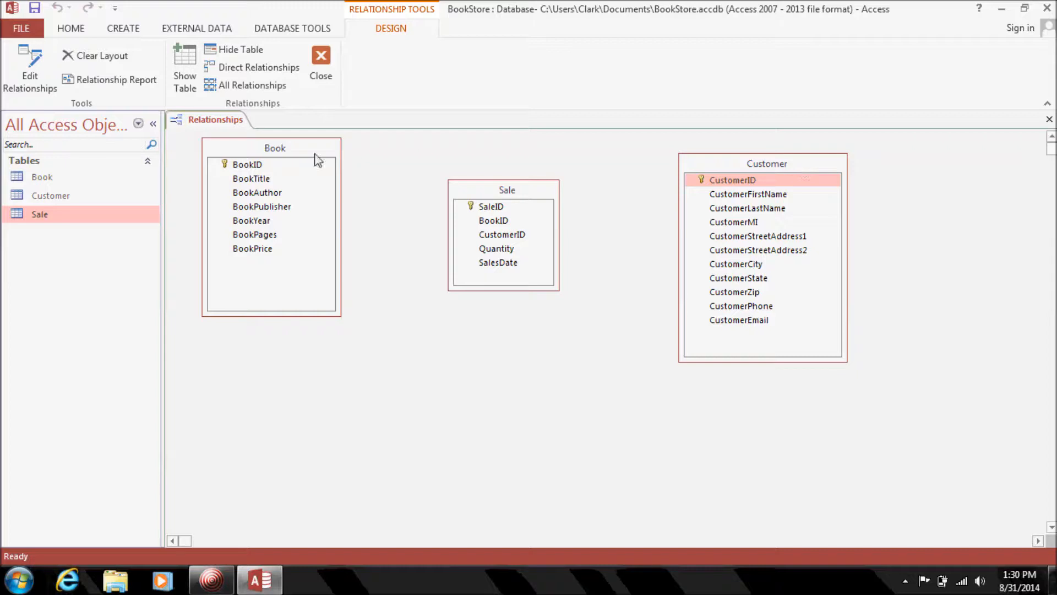
left_click(262, 166)
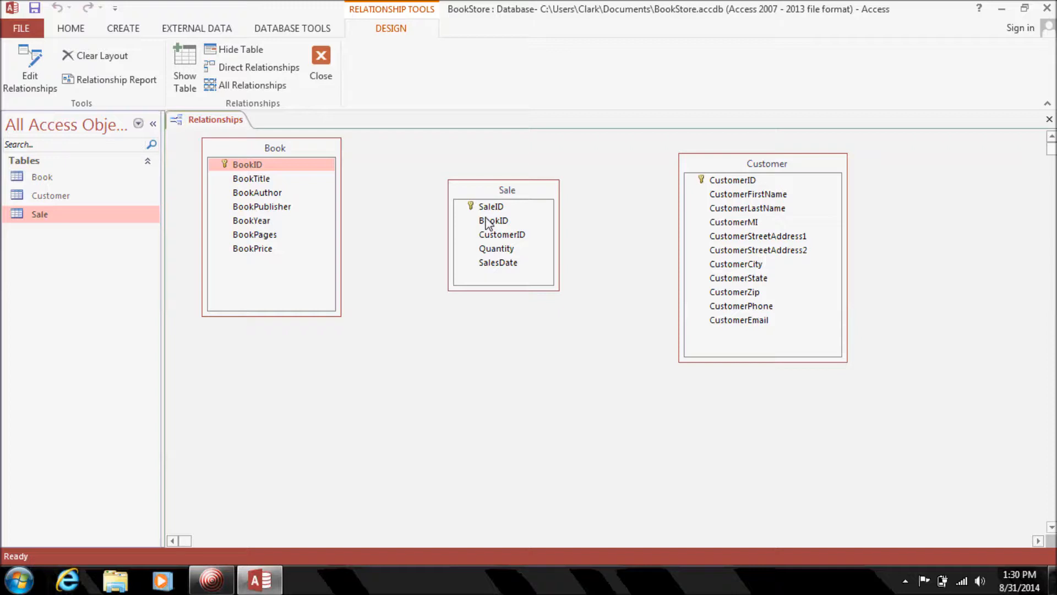
Join Book.BookID to Sale.BookID one-to-many with Enforce Referential Integrity ticked.
left_click_drag(486, 218, 493, 221)
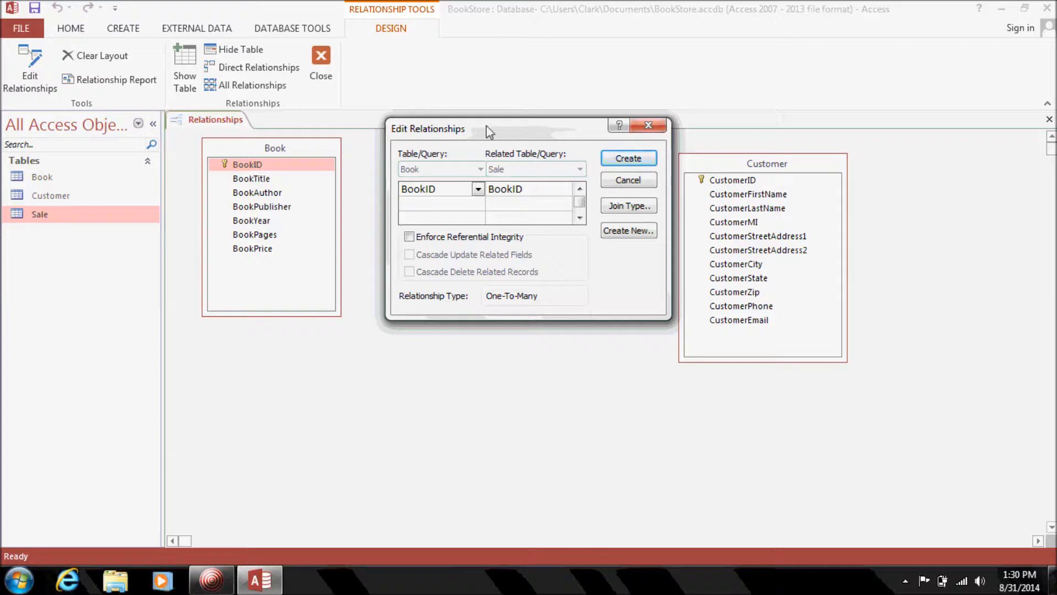
left_click_drag(487, 125, 461, 332)
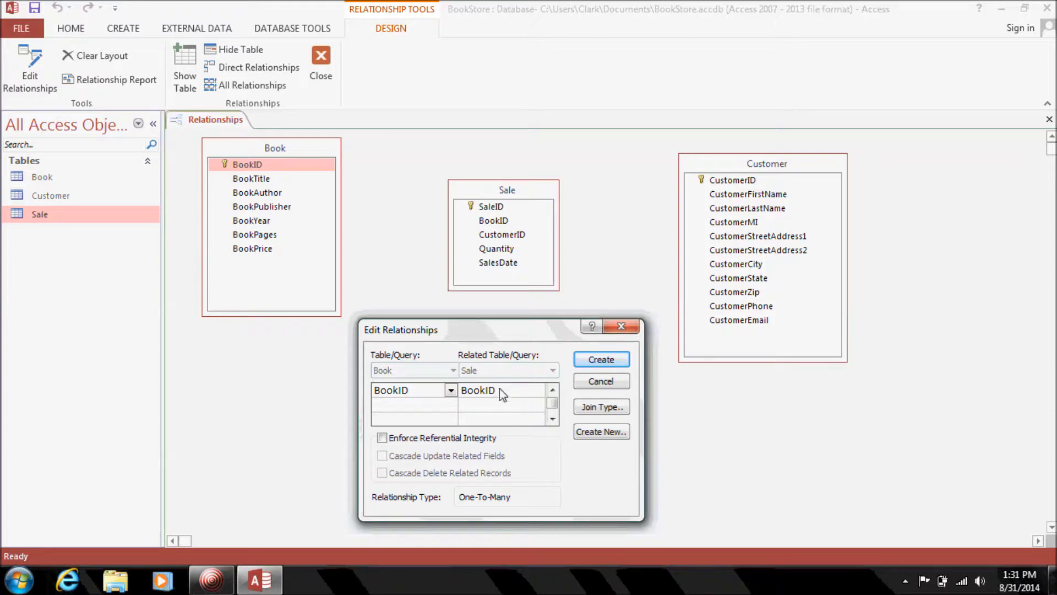
left_click(435, 439)
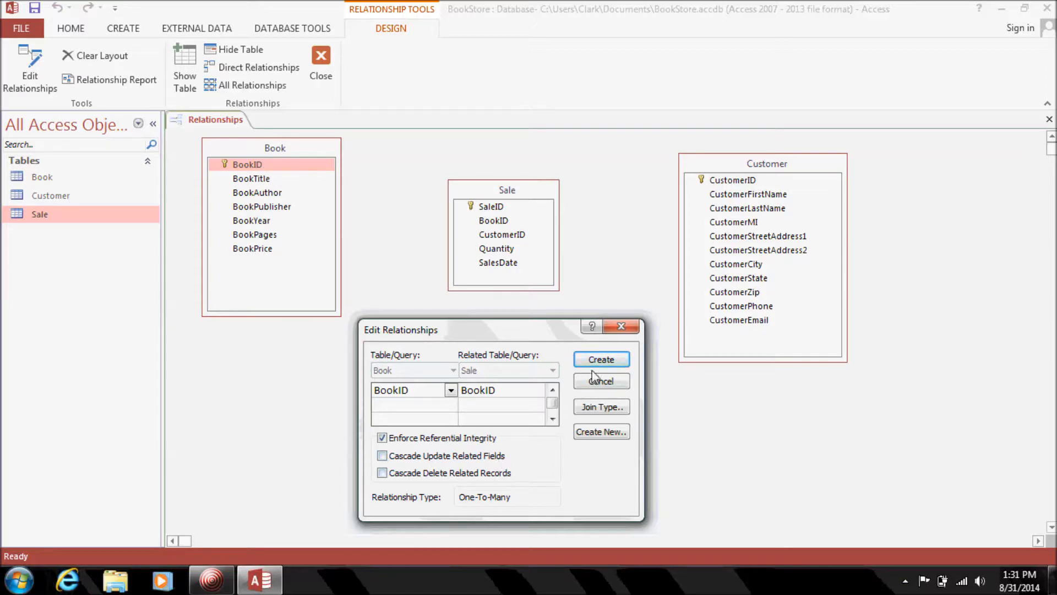
left_click(608, 360)
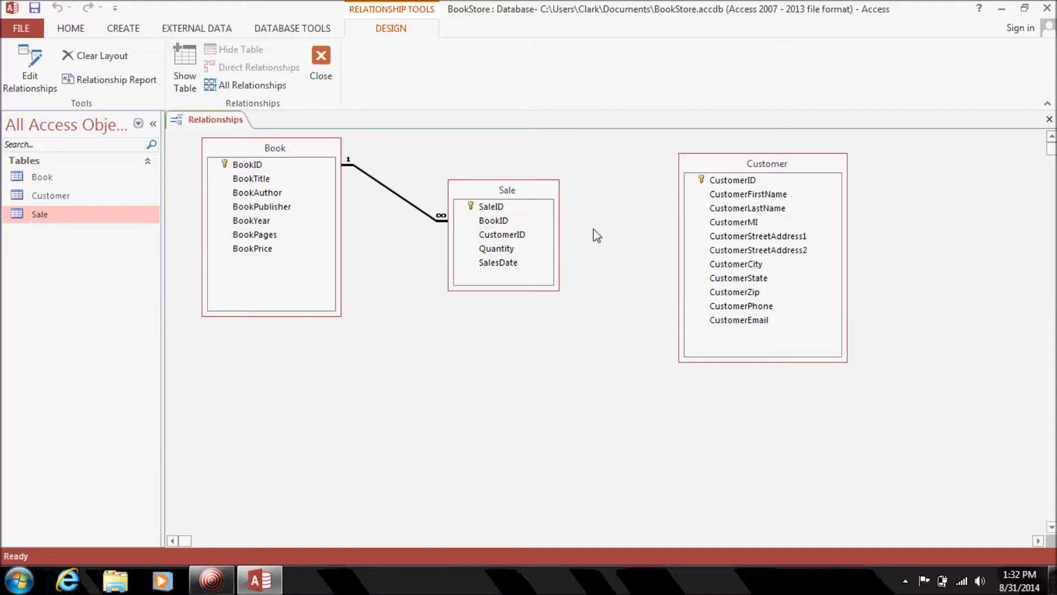
left_click(729, 182)
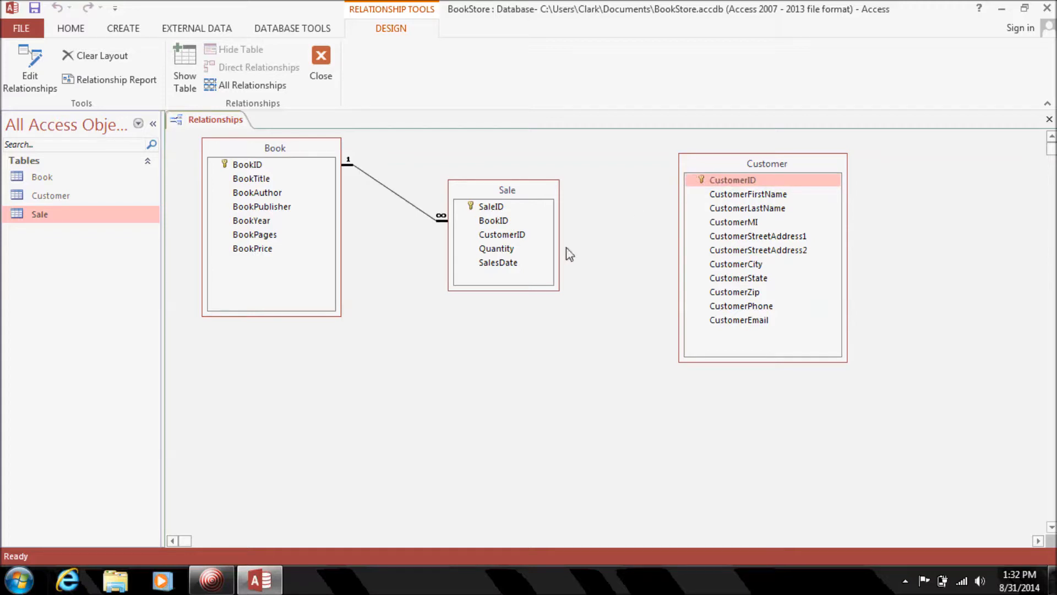
Join Customer.CustomerID to Sale.CustomerID one-to-many with Enforce Referential Integrity ticked.
left_click_drag(548, 254, 518, 237)
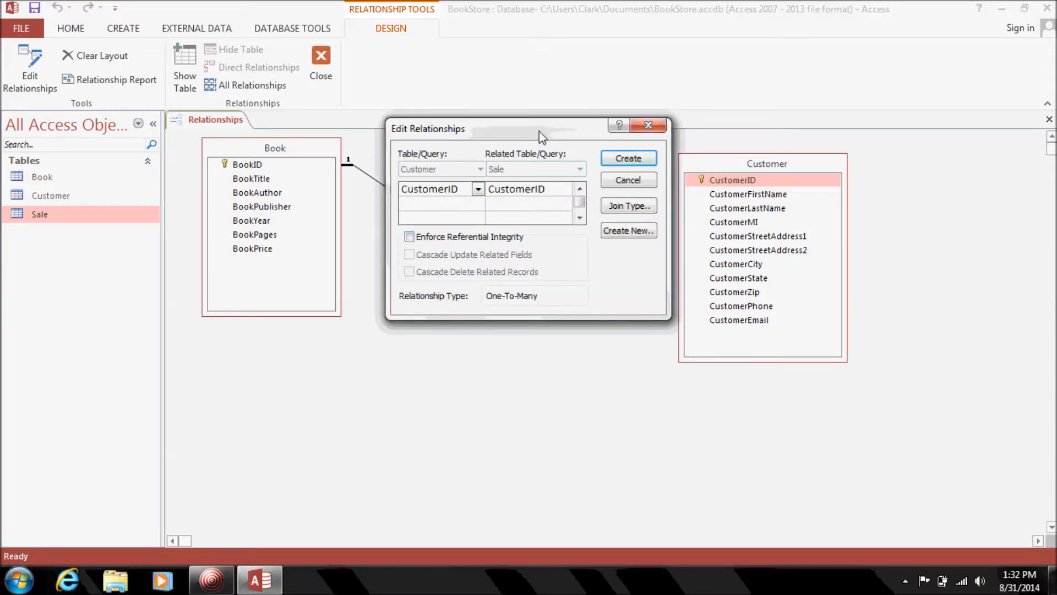
left_click_drag(539, 131, 509, 341)
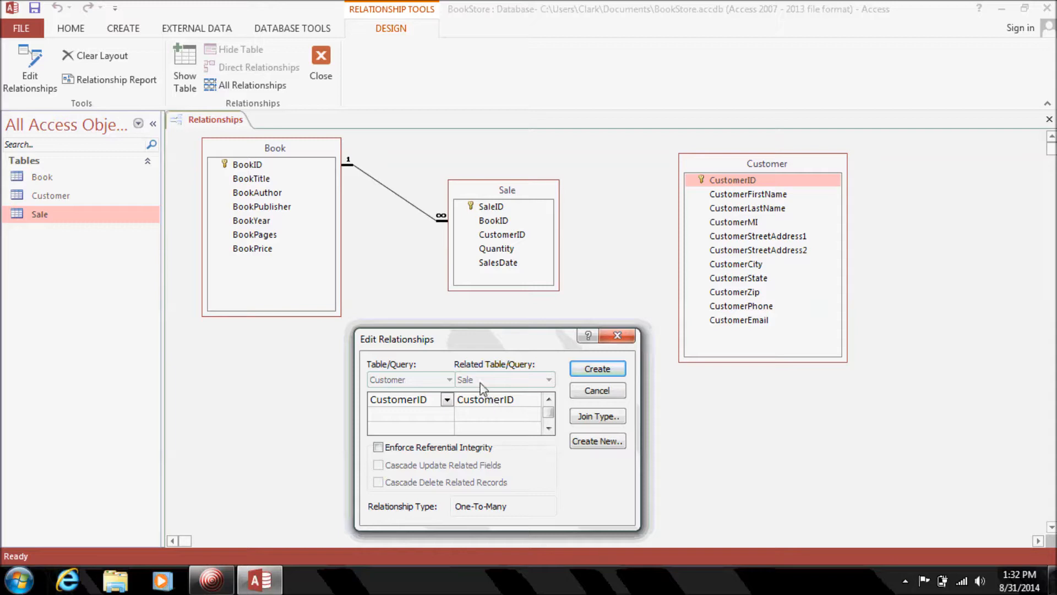
left_click(440, 450)
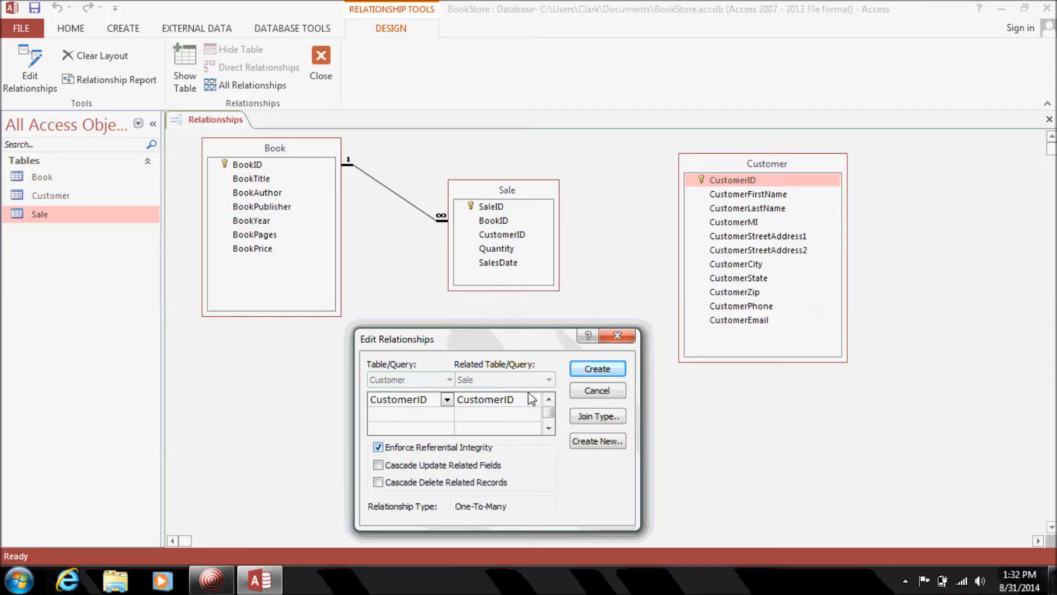
left_click(607, 368)
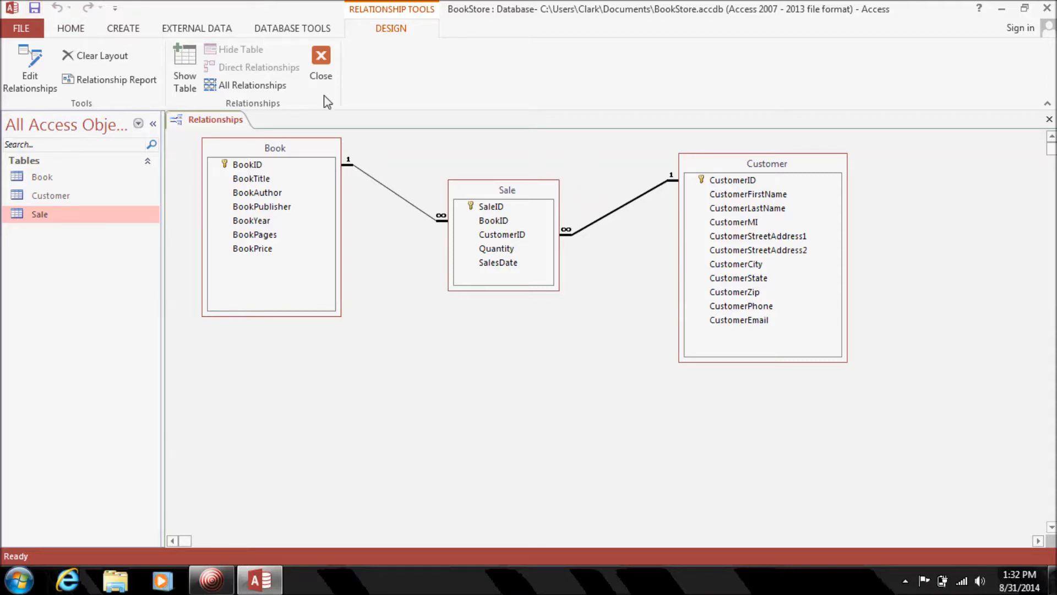
Close the relationships diagram, open the Sale table, and check the Book table's IDs.
left_click(323, 70)
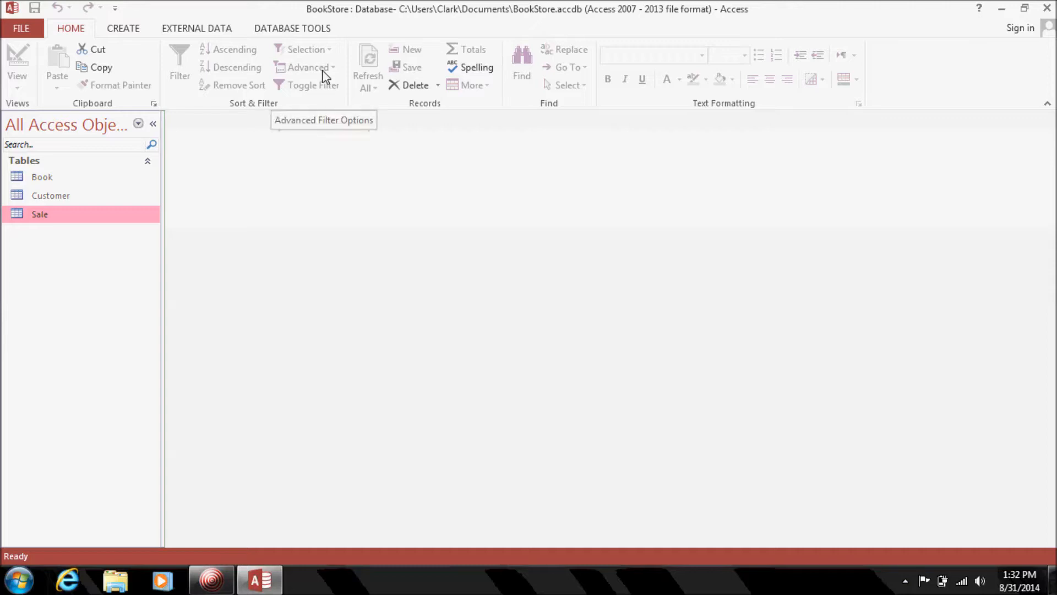
double_click(76, 216)
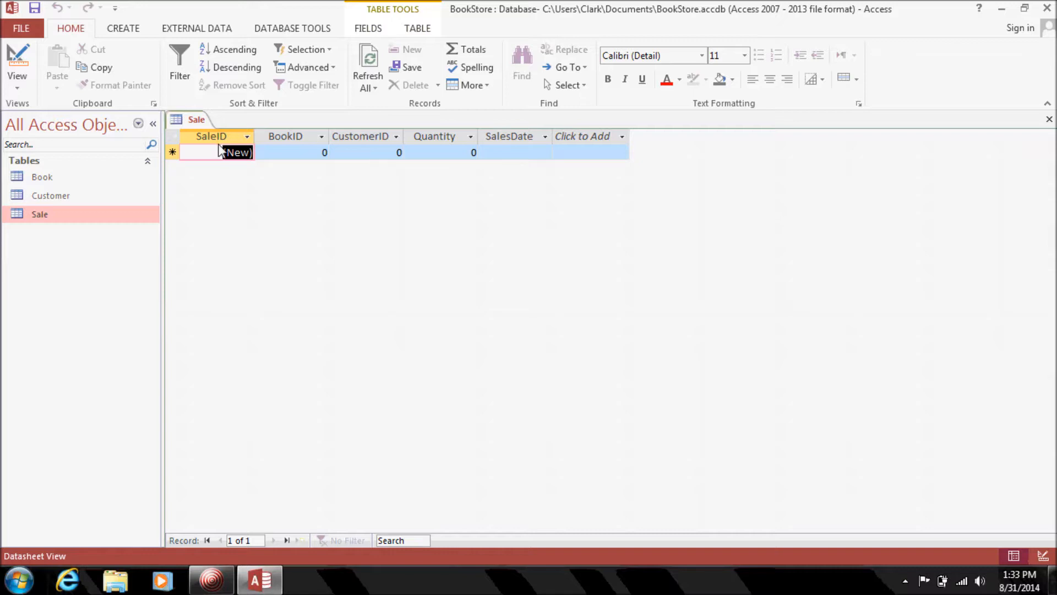
left_click(304, 157)
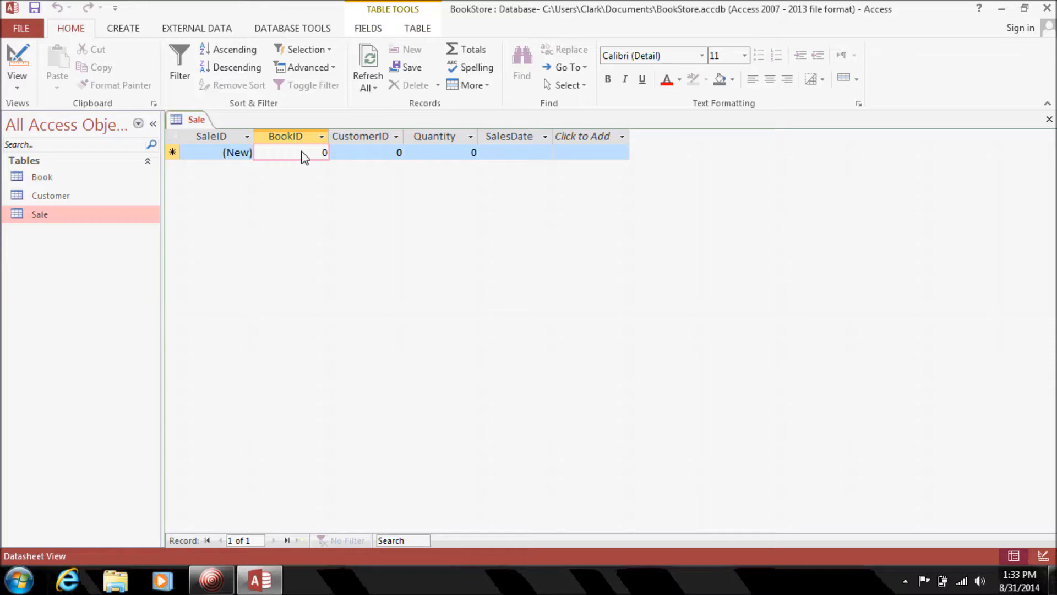
left_click(57, 181)
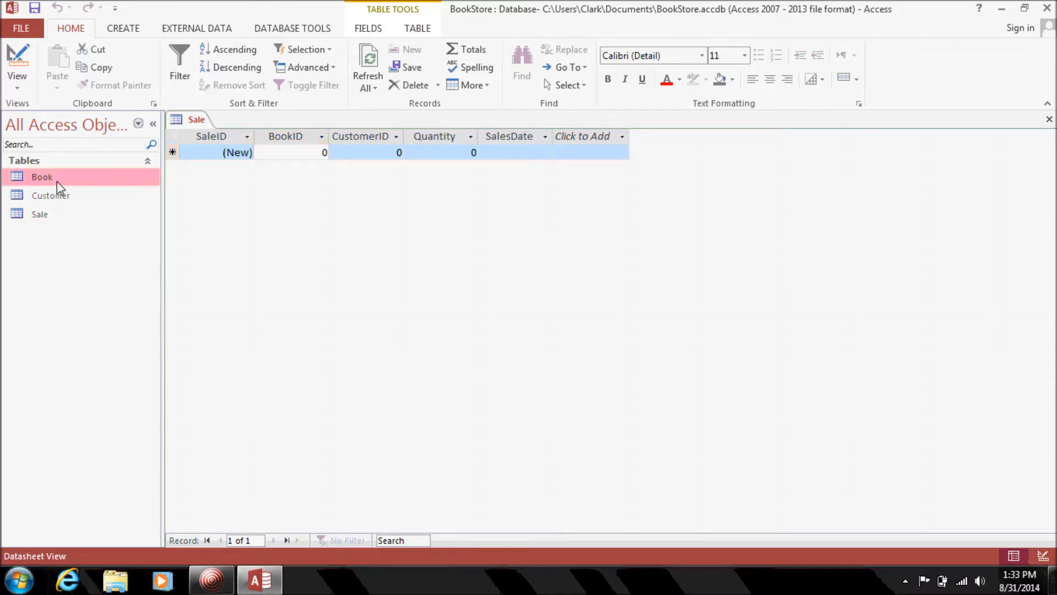
double_click(57, 181)
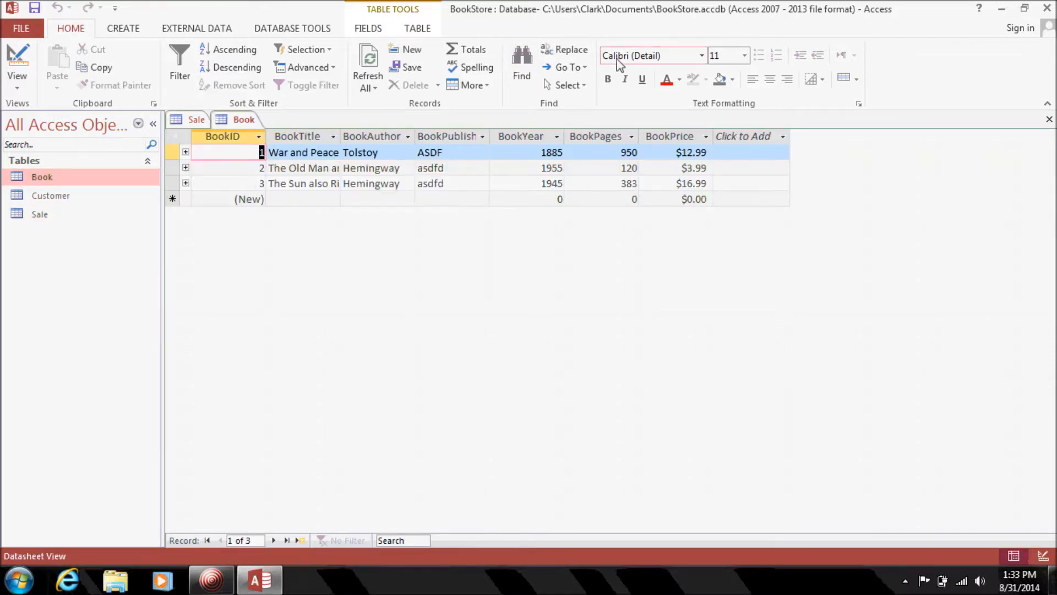
left_click(1049, 119)
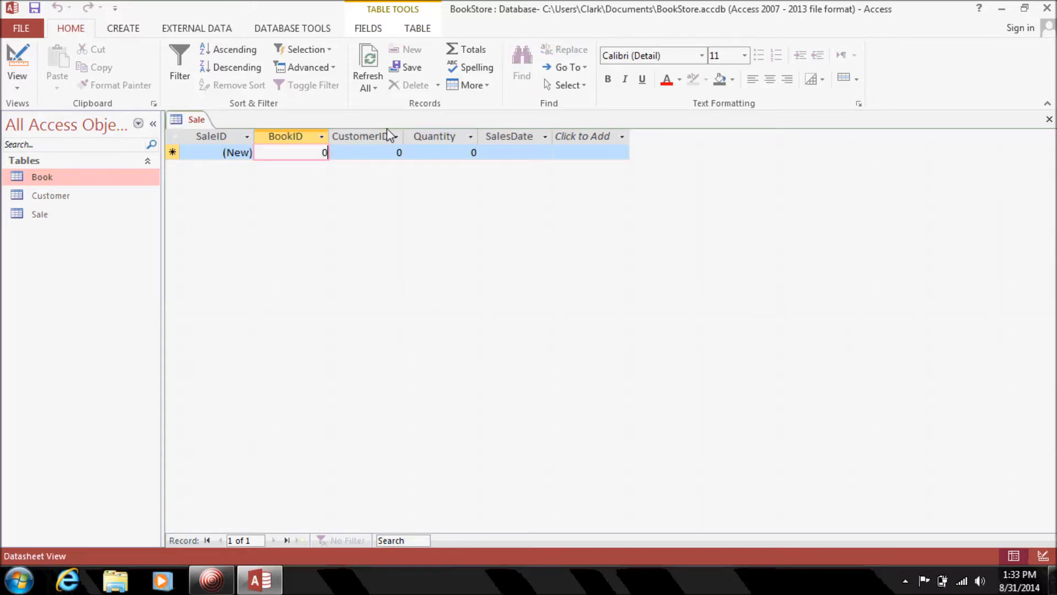
Enter and save a sale with BookID 1, CustomerID 2, Quantity 1, dated 8/27/2014.
type("1")
key("Tab")
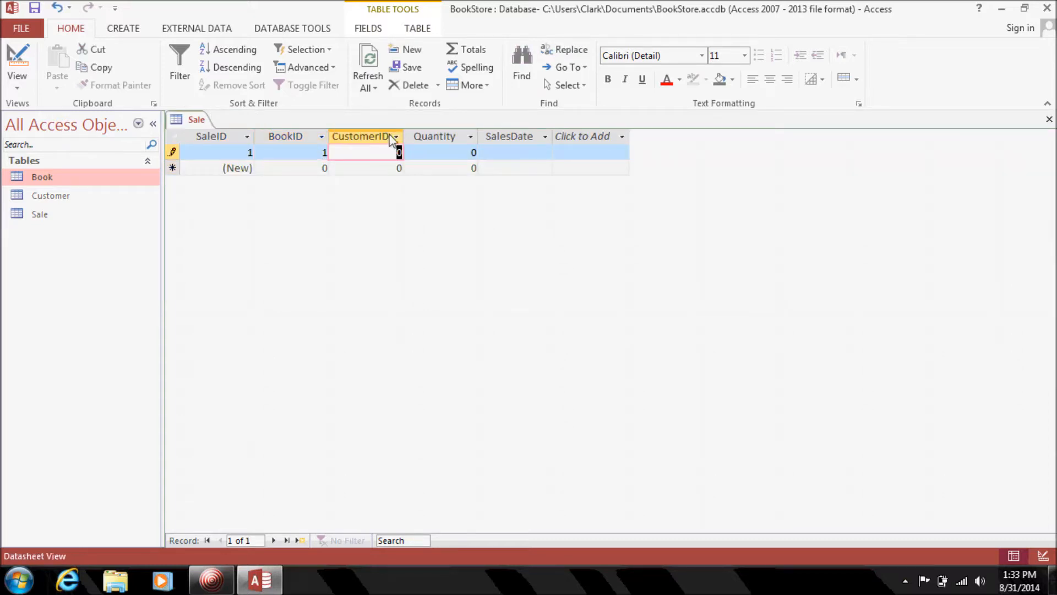
type("2")
key("Tab")
type("1")
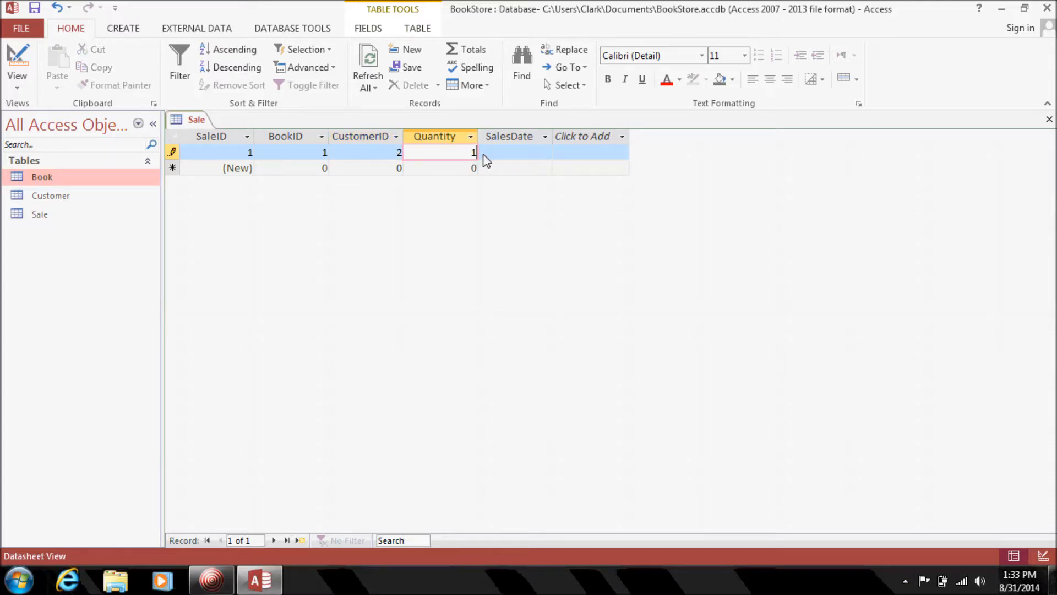
left_click(515, 156)
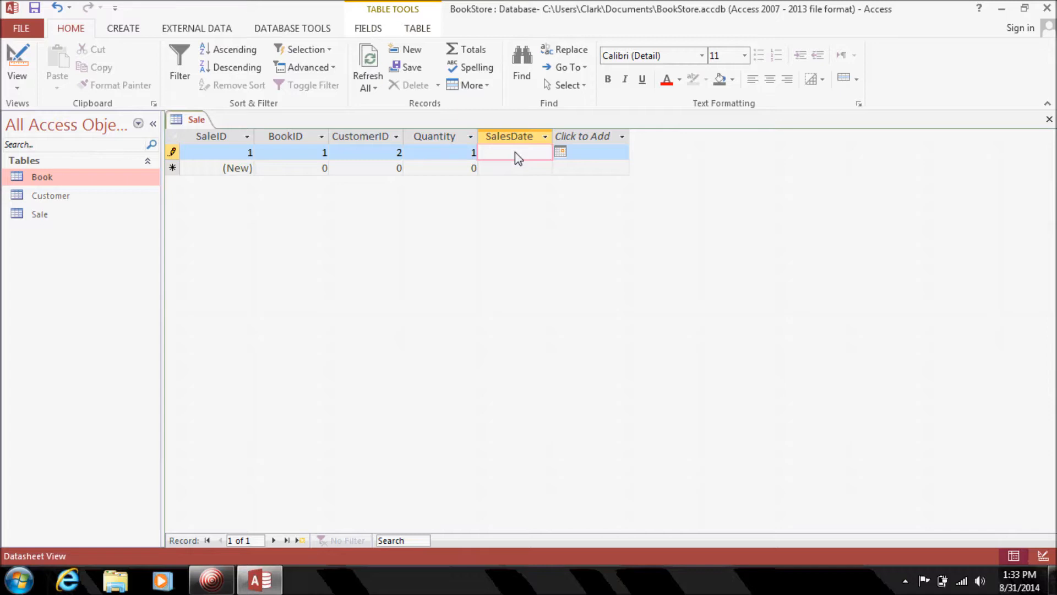
left_click(560, 153)
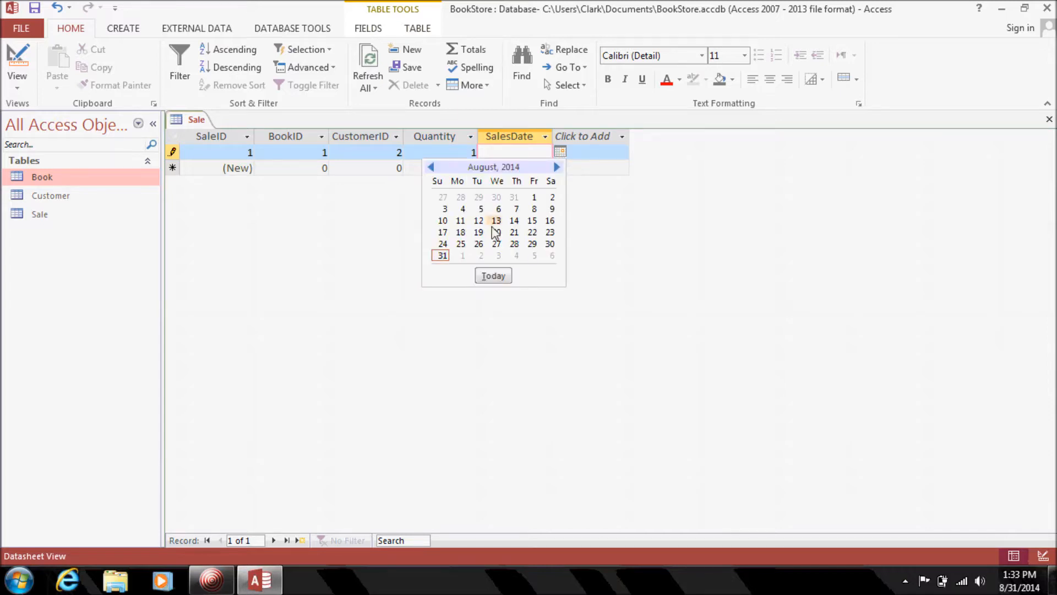
left_click(496, 243)
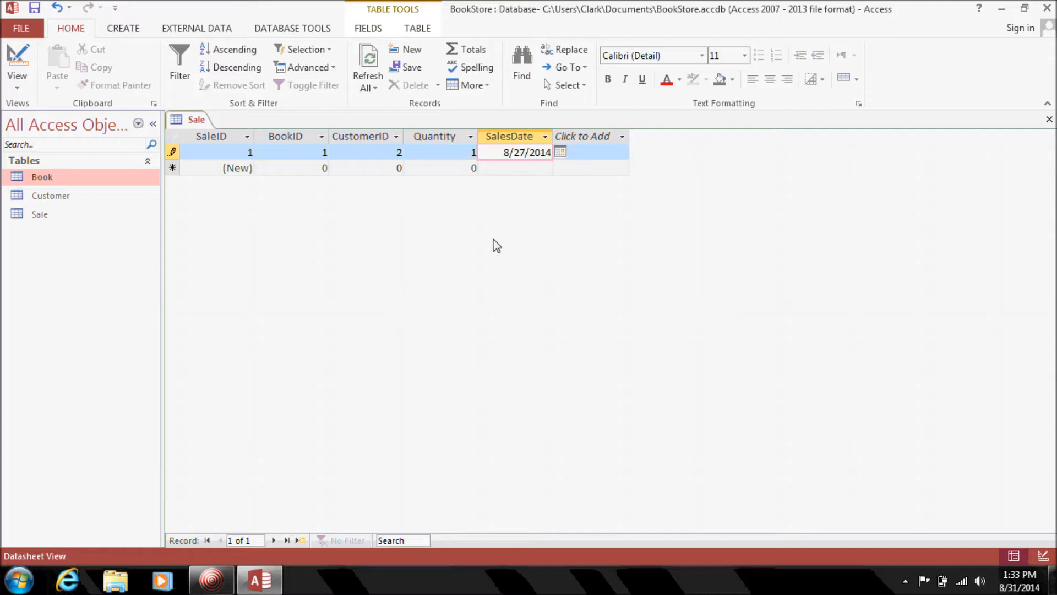
left_click(286, 169)
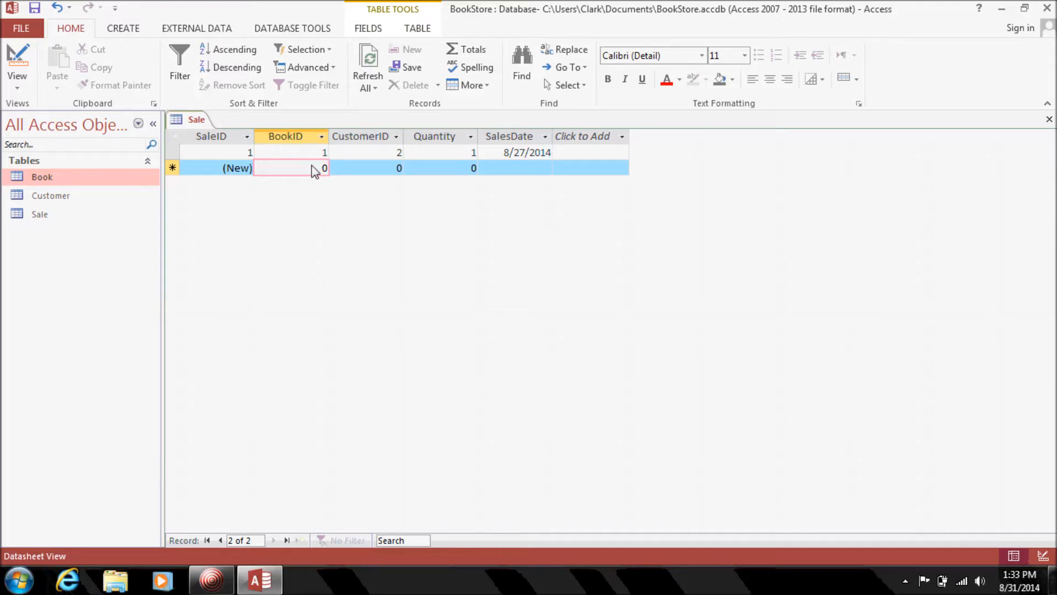
Enter BookID 2 in the new row and dismiss the missing sales date warnings.
left_click_drag(319, 170, 342, 172)
type("2")
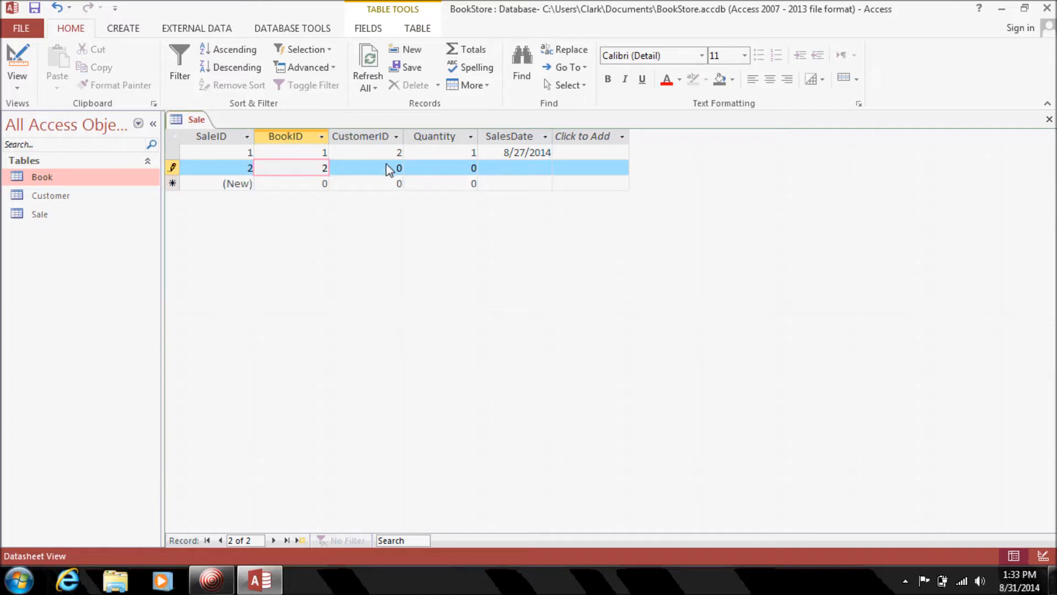
left_click(409, 176)
left_click(499, 332)
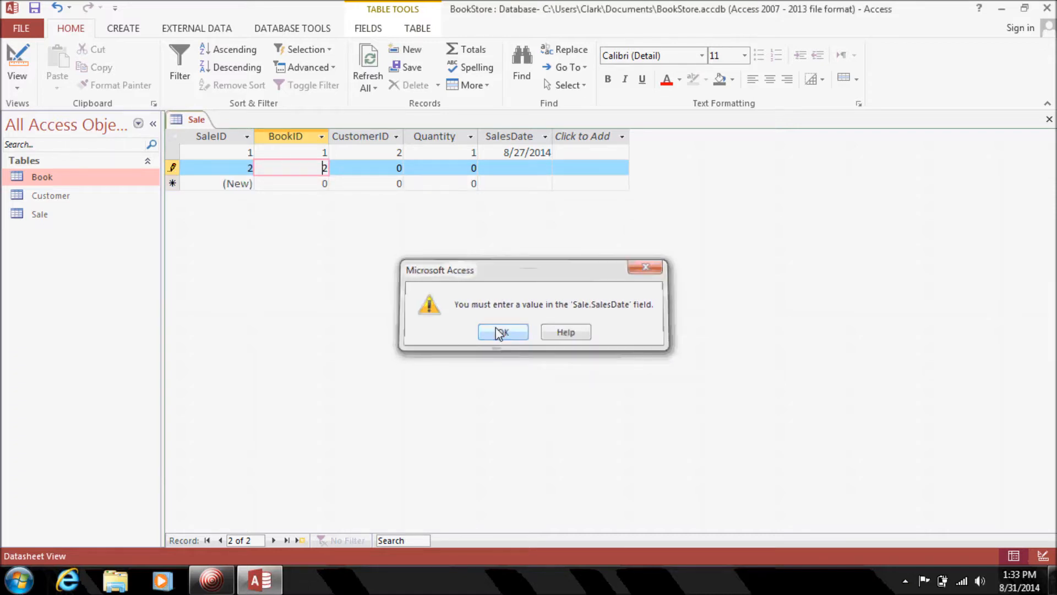
left_click(396, 170)
left_click(430, 175)
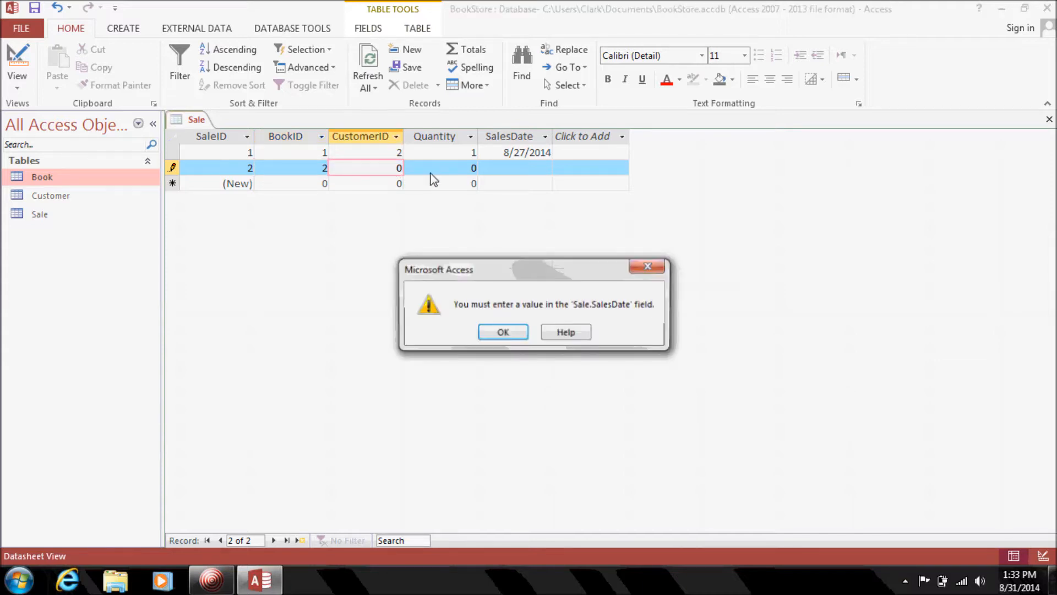
left_click(503, 333)
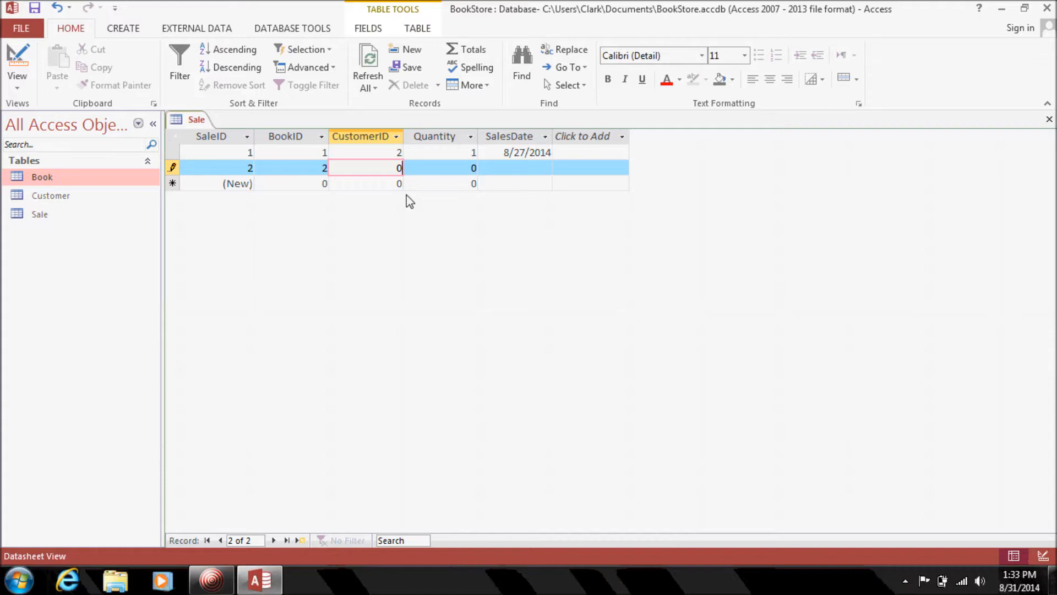
Set CustomerID 2, Quantity 3 and sales date 8/27/2014 for the second sale.
key("BackSpace")
type("2")
key("Tab")
type("3")
key("Tab")
left_click(559, 167)
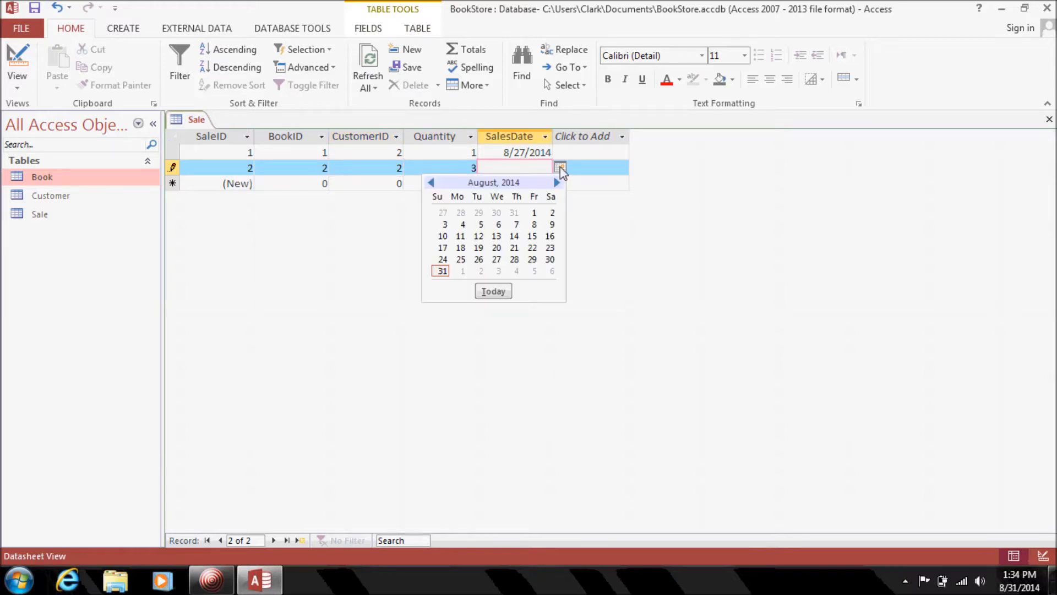
left_click(496, 259)
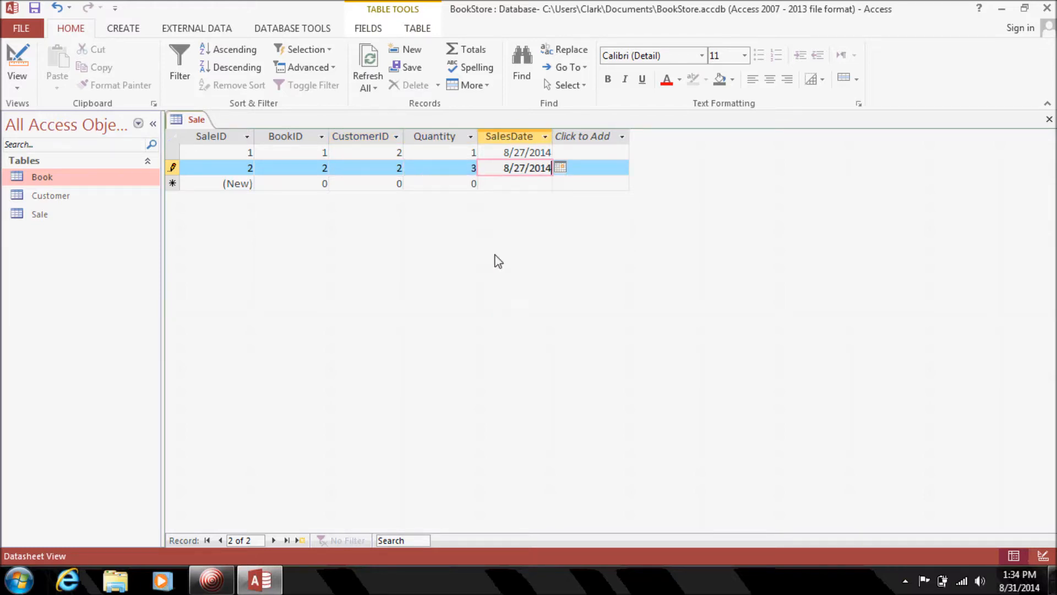
Save the second sale, then review the Customer and Book tables' IDs and close them.
left_click(281, 188)
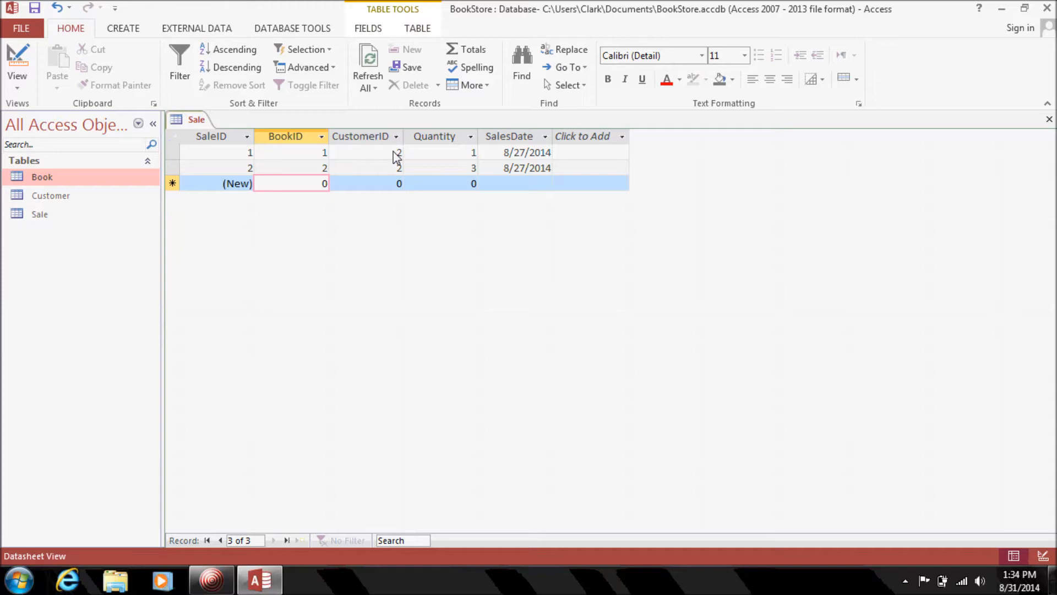
double_click(54, 198)
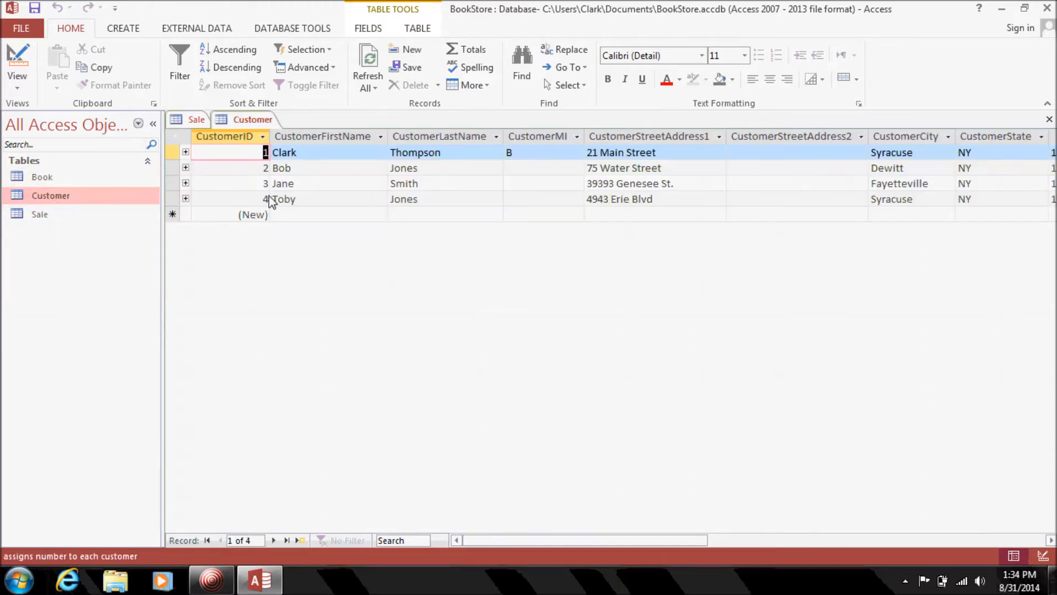
left_click(1049, 119)
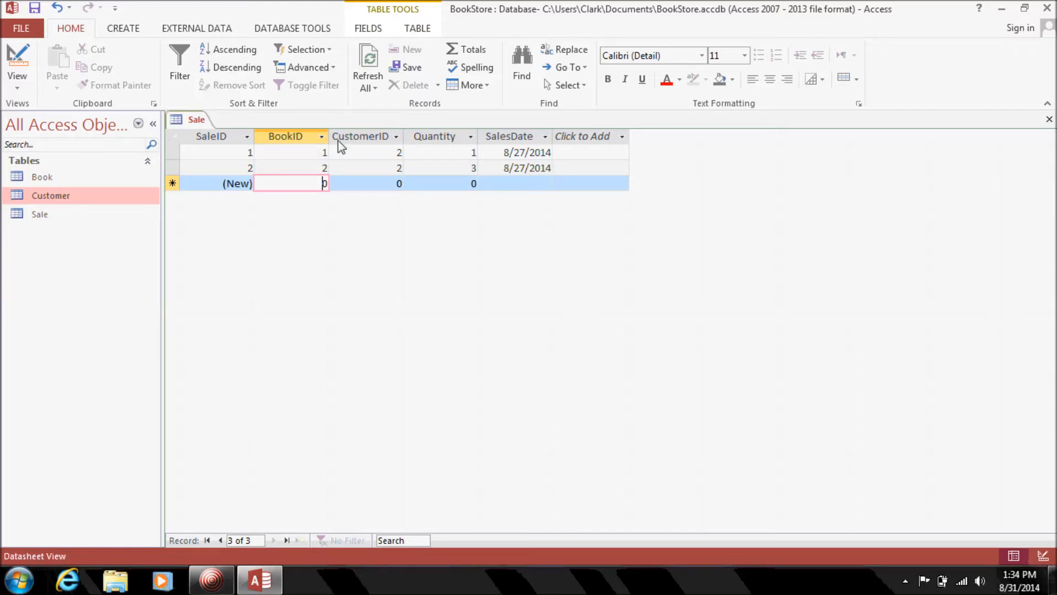
double_click(107, 178)
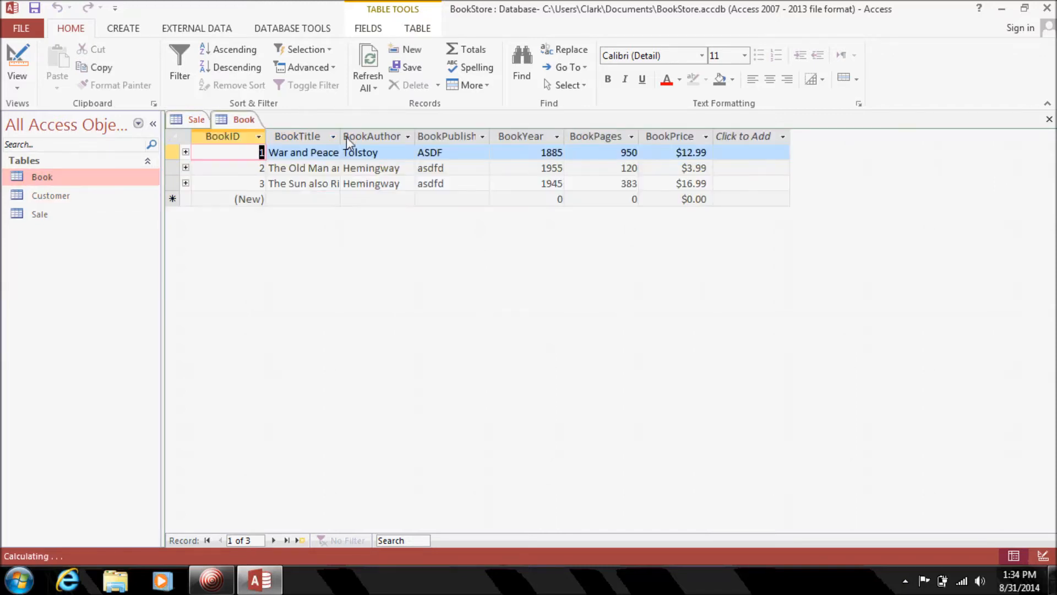
left_click(1048, 120)
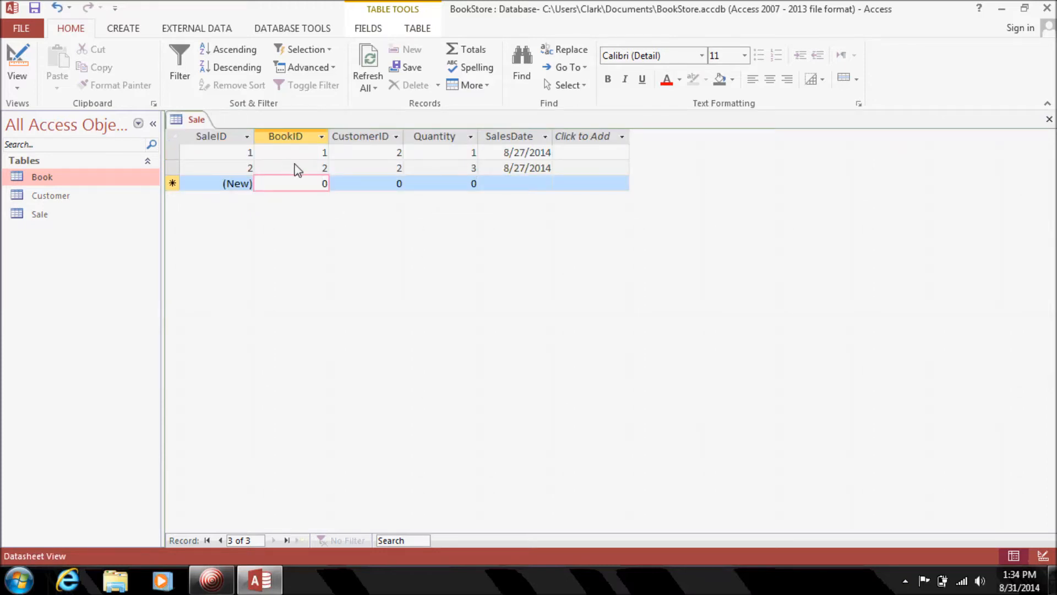
double_click(77, 181)
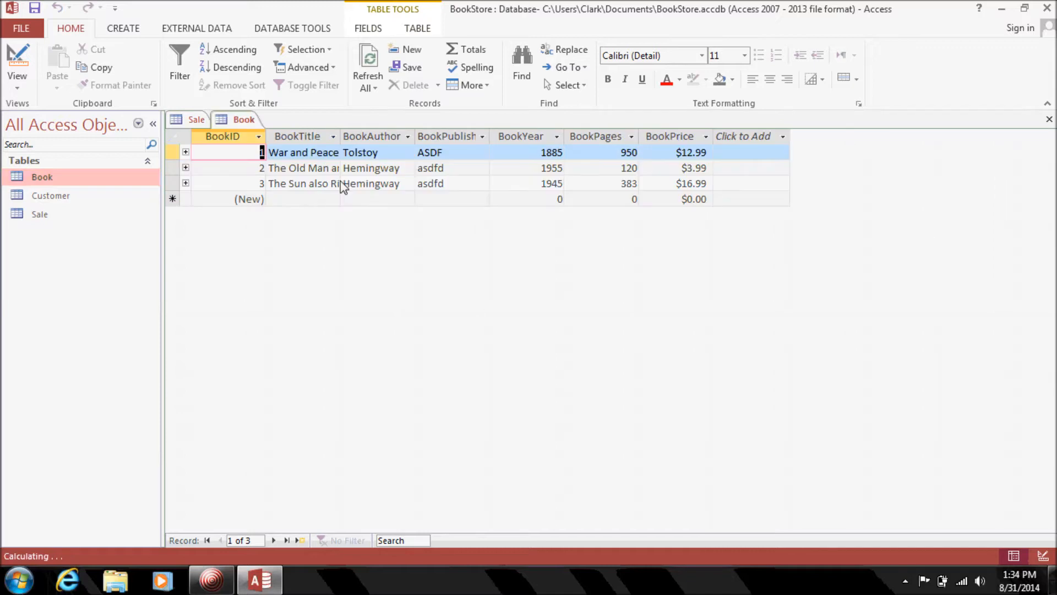
left_click(1049, 120)
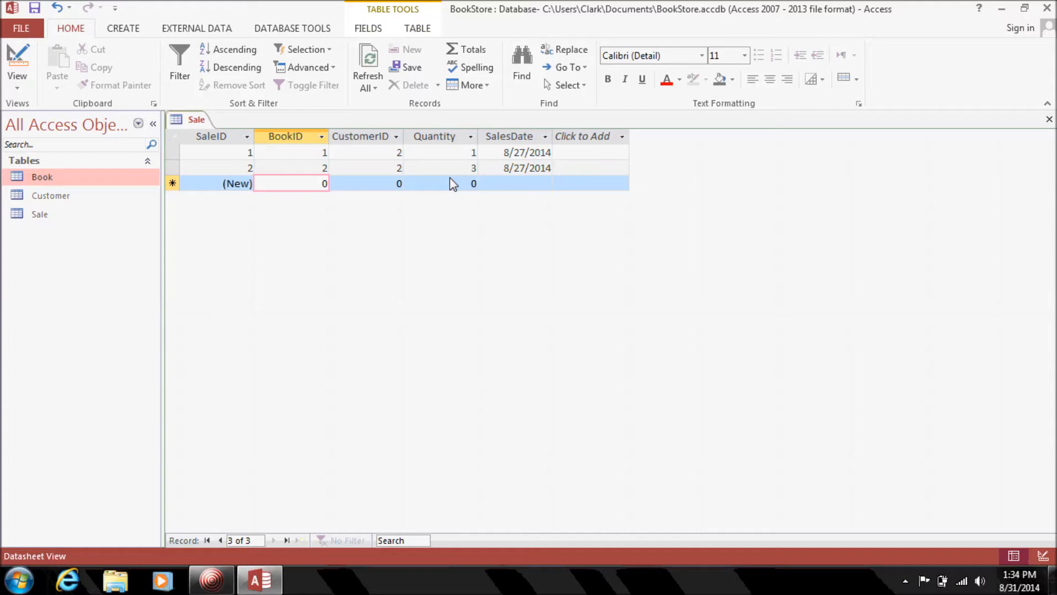
Enter and save a third sale: BookID 1, CustomerID 3, Quantity 1, dated 8/26/2014.
type("1")
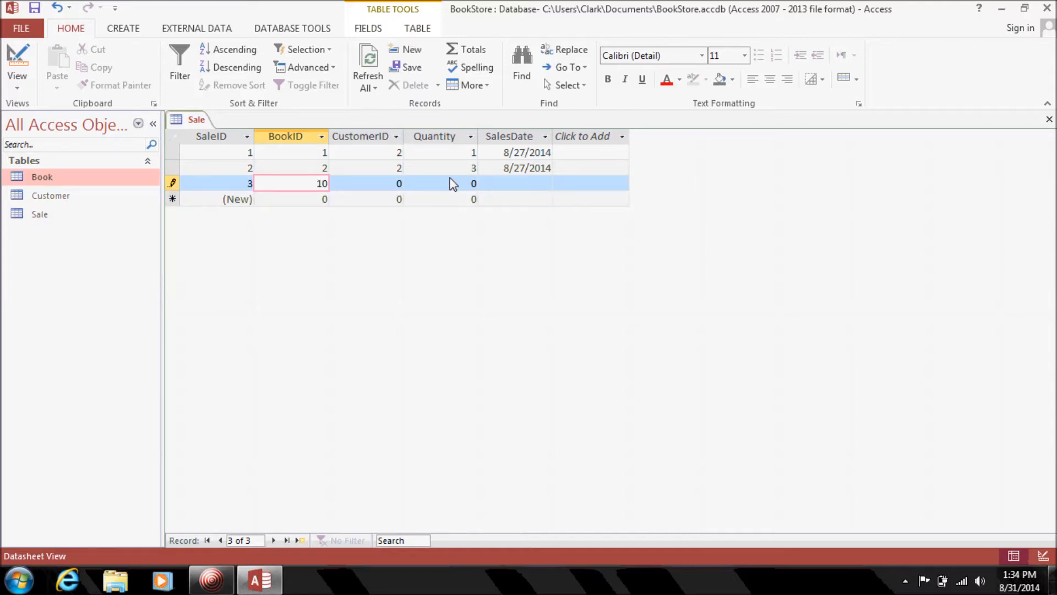
key("BackSpace")
key("Tab")
type("3")
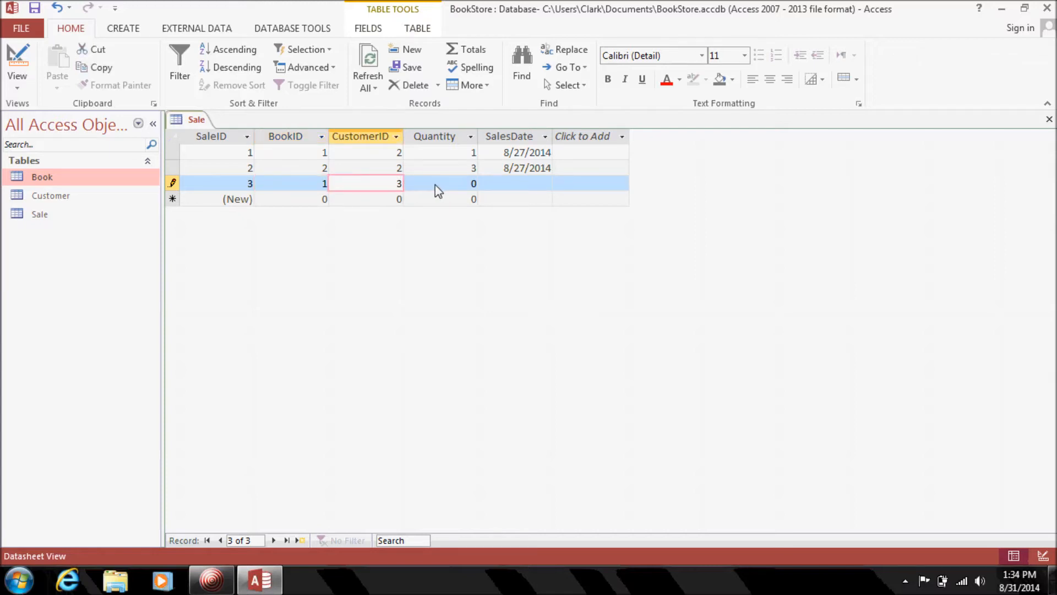
key("Tab")
type("1")
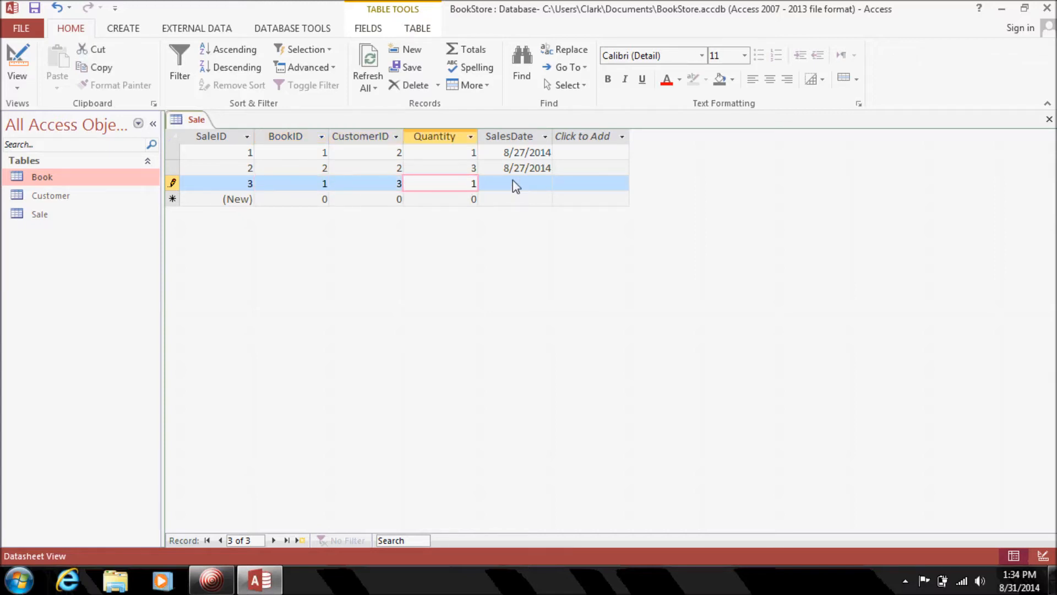
key("Tab")
left_click(560, 183)
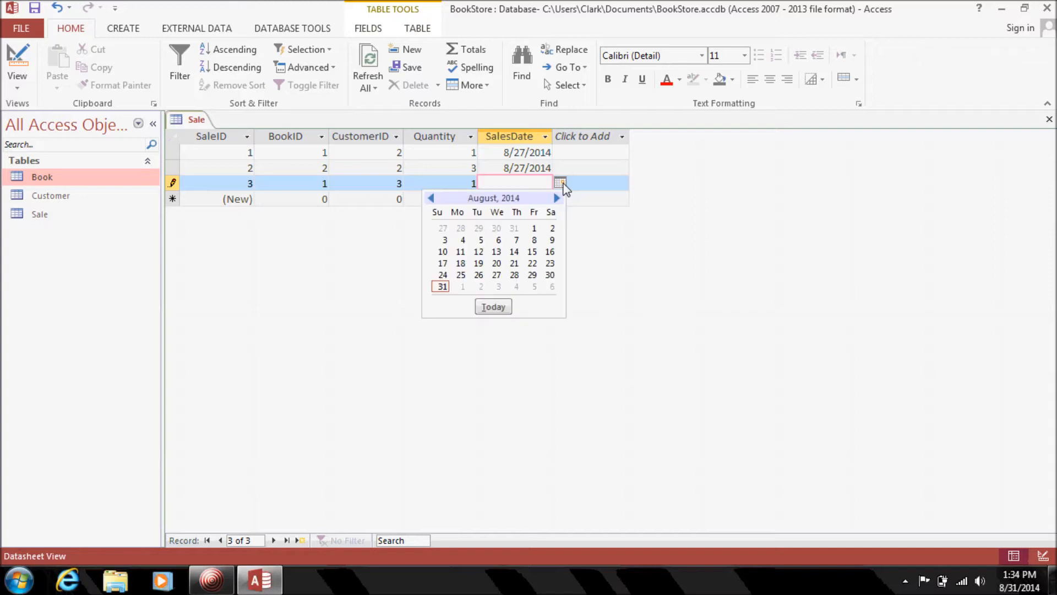
left_click(480, 274)
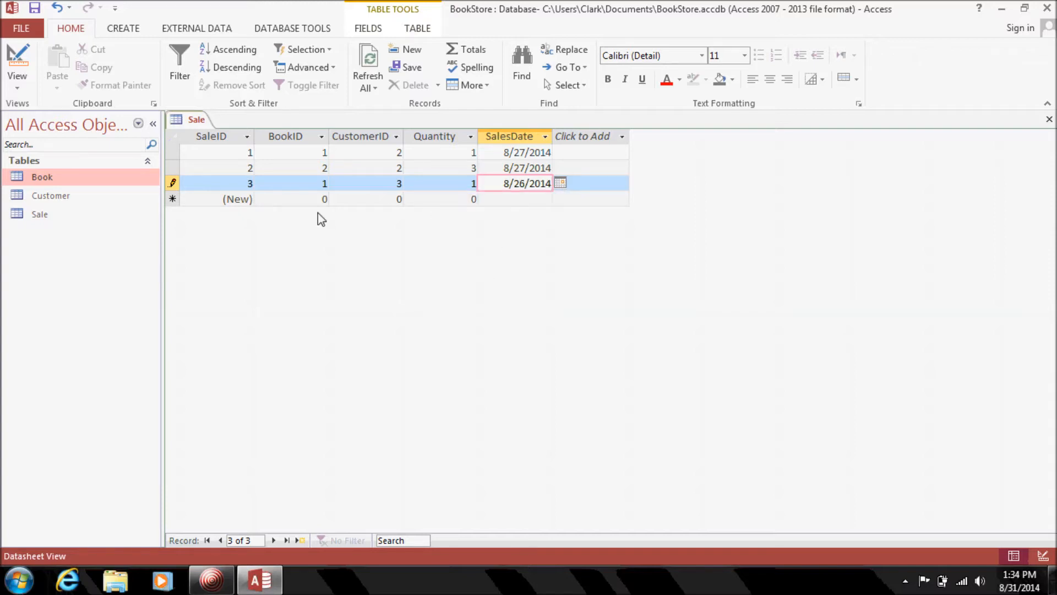
left_click(293, 201)
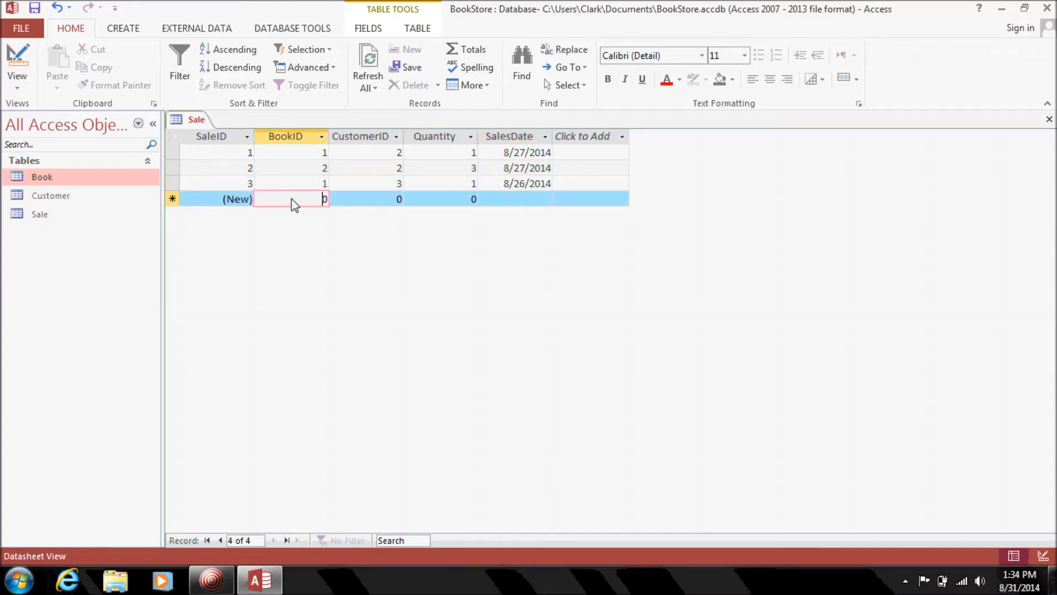
Check the Book table's IDs before entering the fourth sale.
double_click(306, 200)
double_click(57, 181)
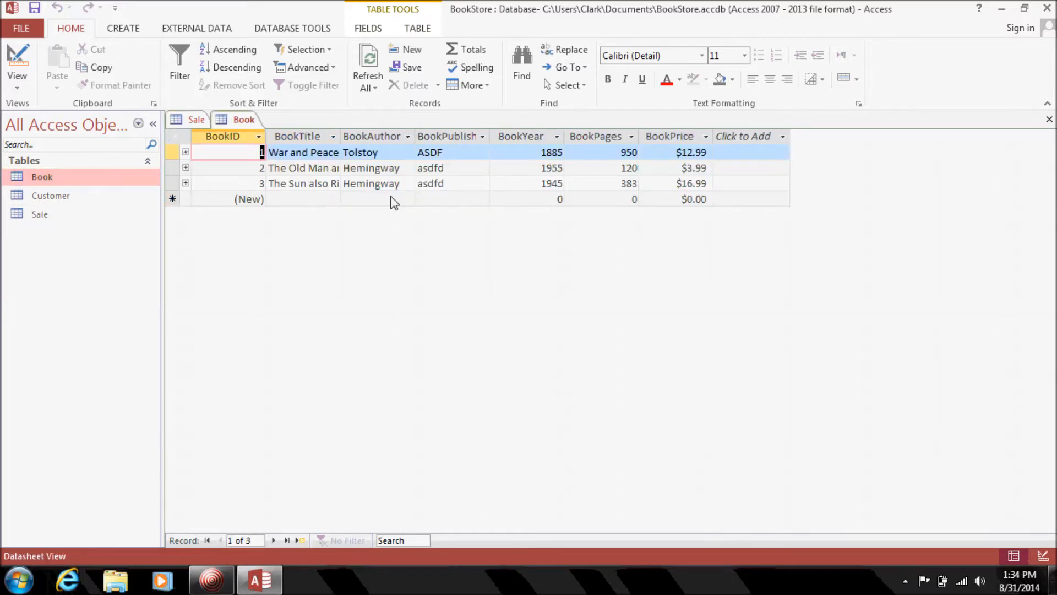
left_click(1049, 122)
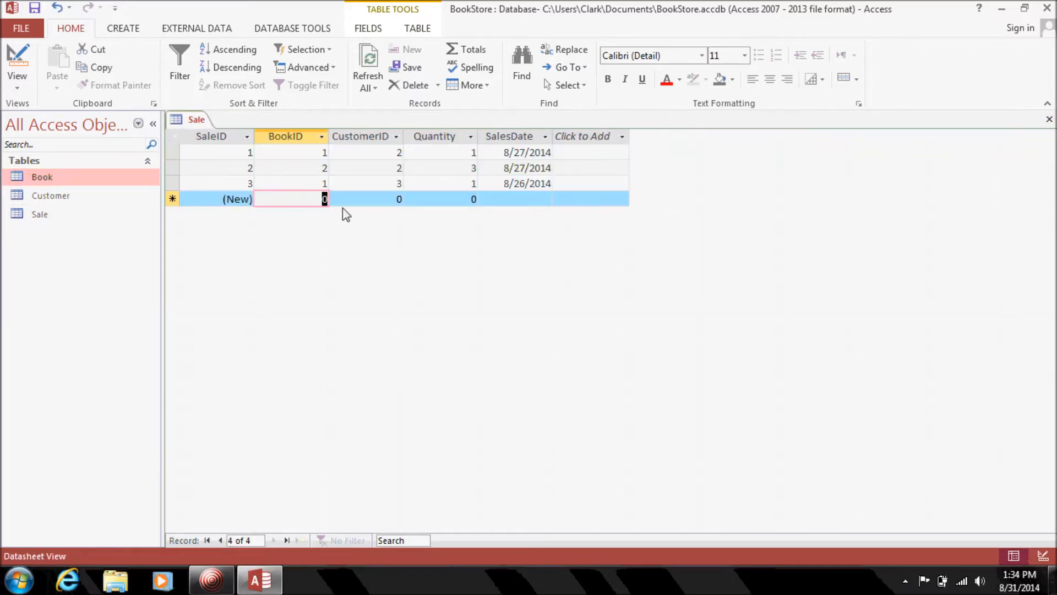
Enter a sale with BookID 4, CustomerID 3, Quantity 1, dated 8/26/2014.
type("4")
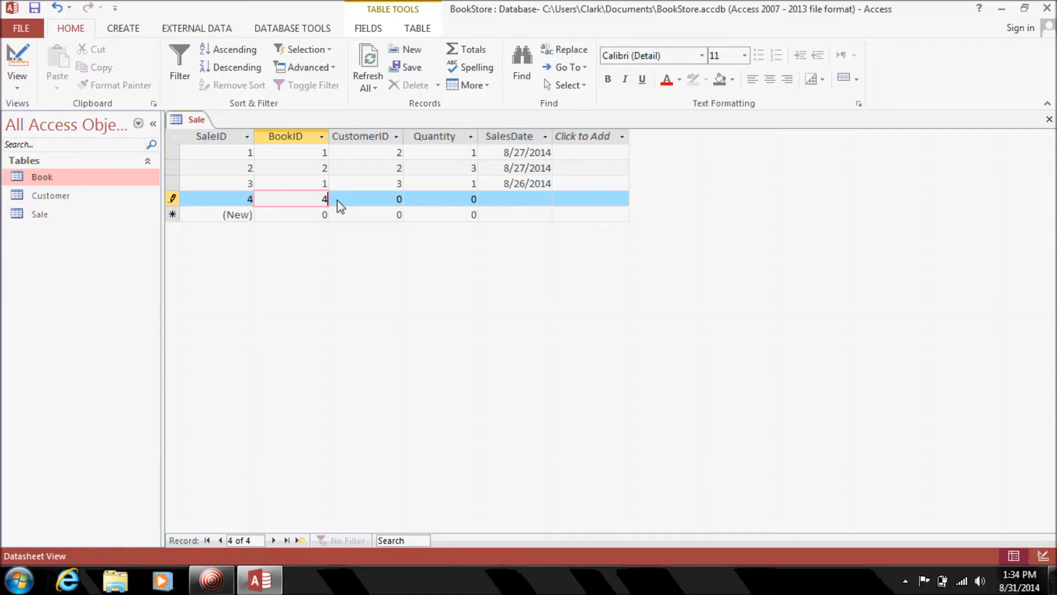
key("Tab")
type("3")
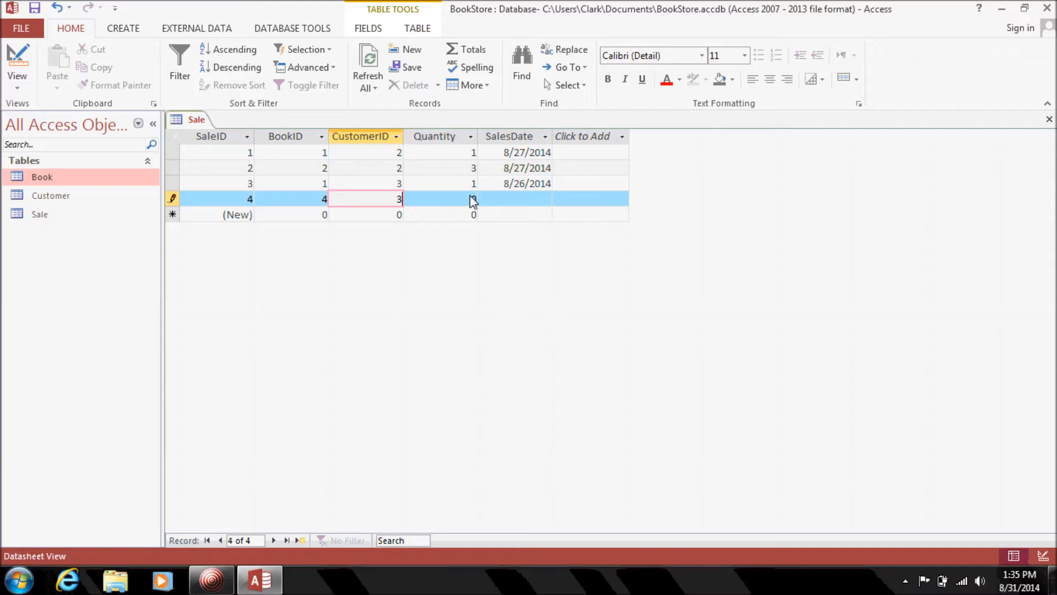
key("Tab")
type("1")
key("Tab")
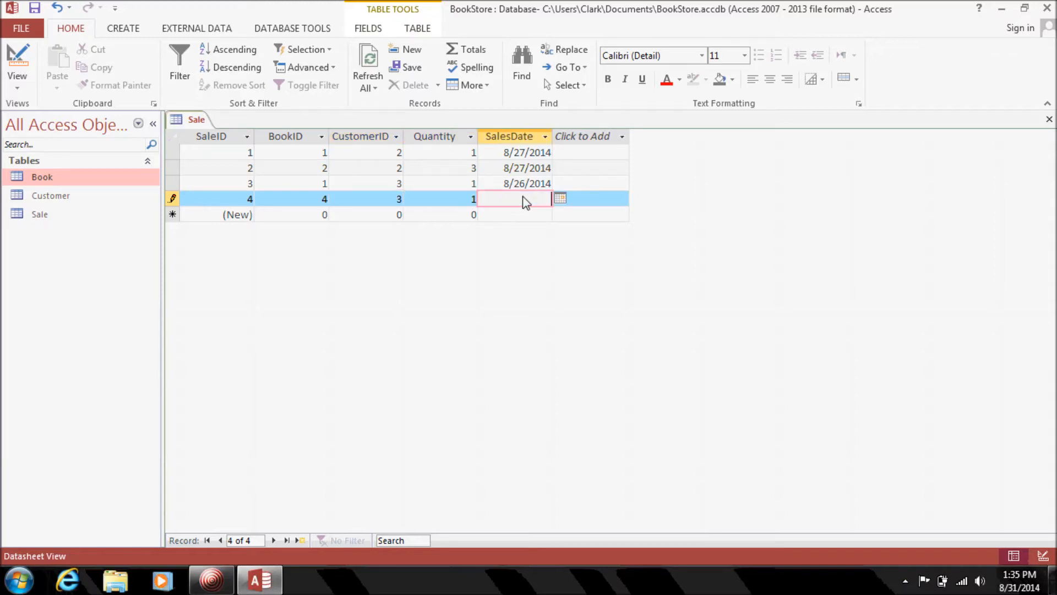
left_click(560, 198)
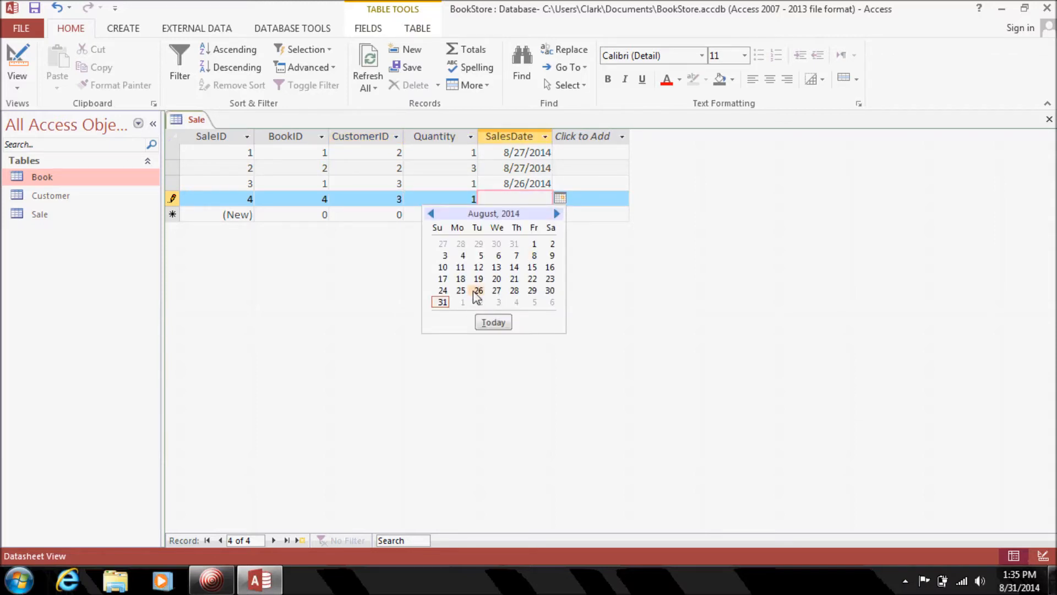
left_click(478, 290)
key("Tab")
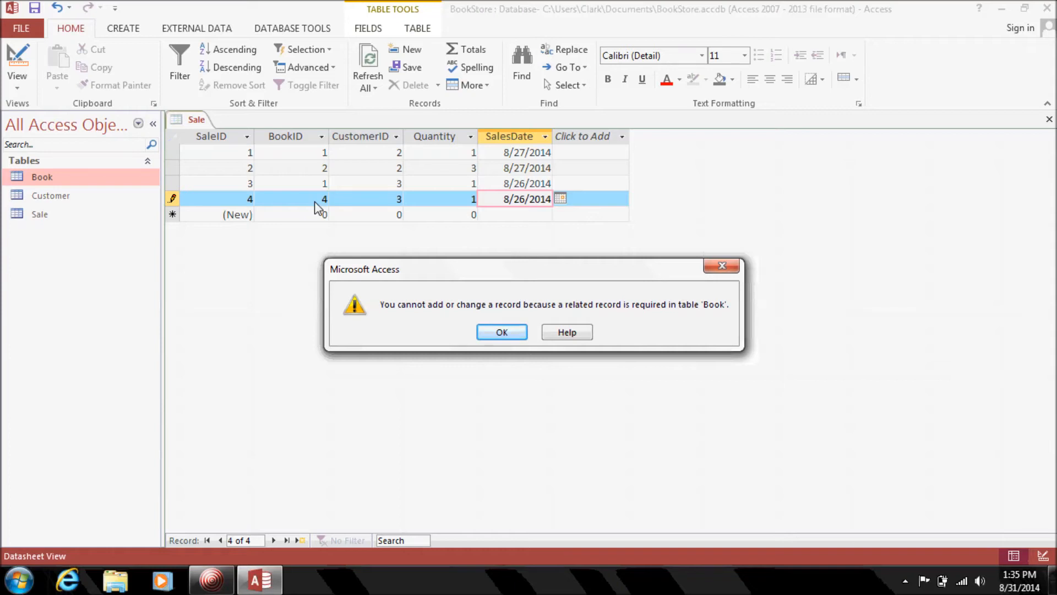
Dismiss the missing related book error, correct BookID to 3, and save the record.
left_click(502, 332)
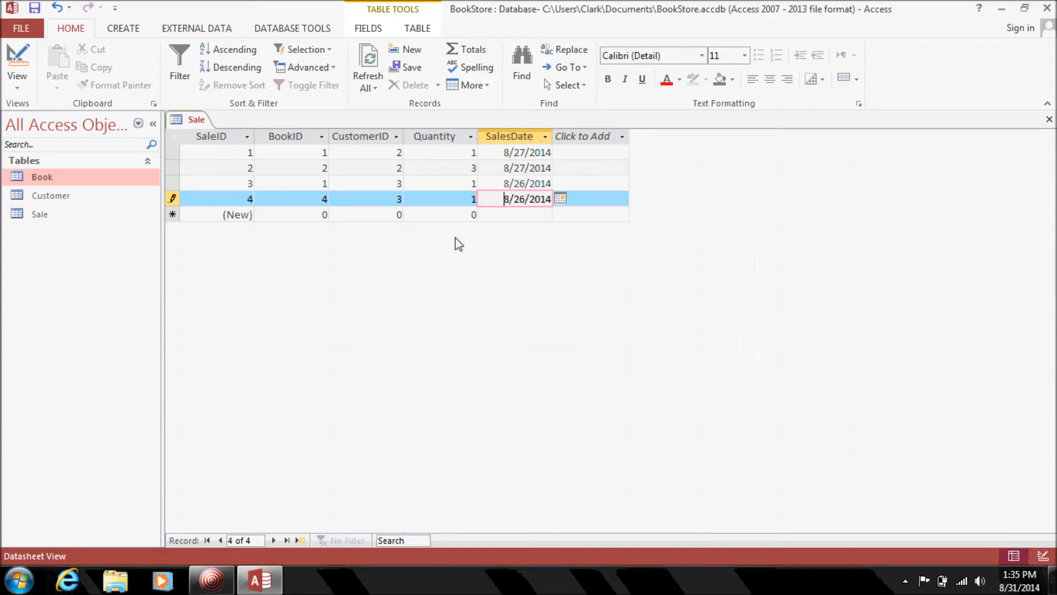
double_click(318, 197)
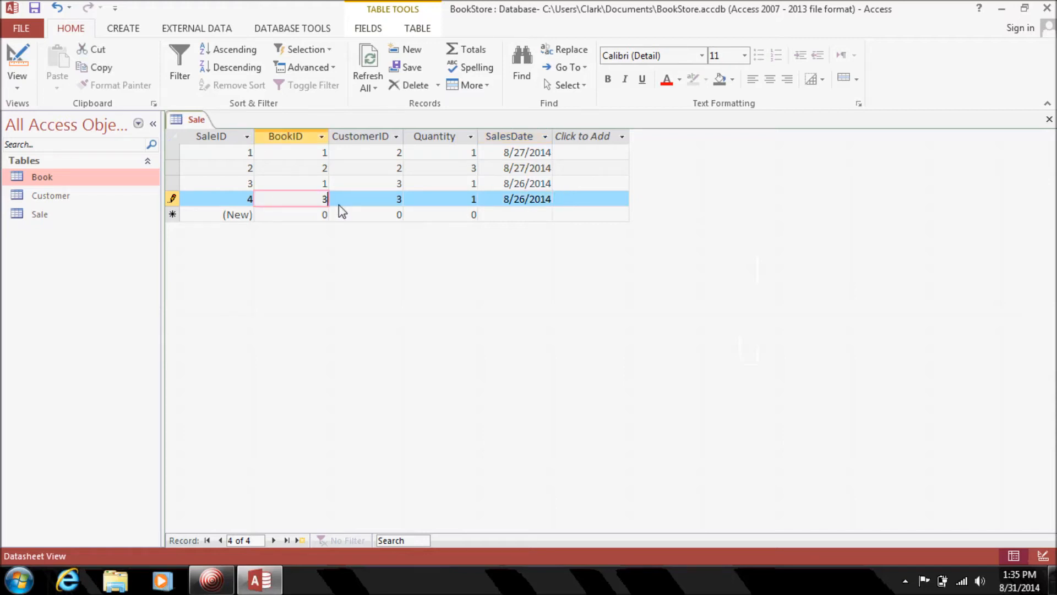
left_click(342, 216)
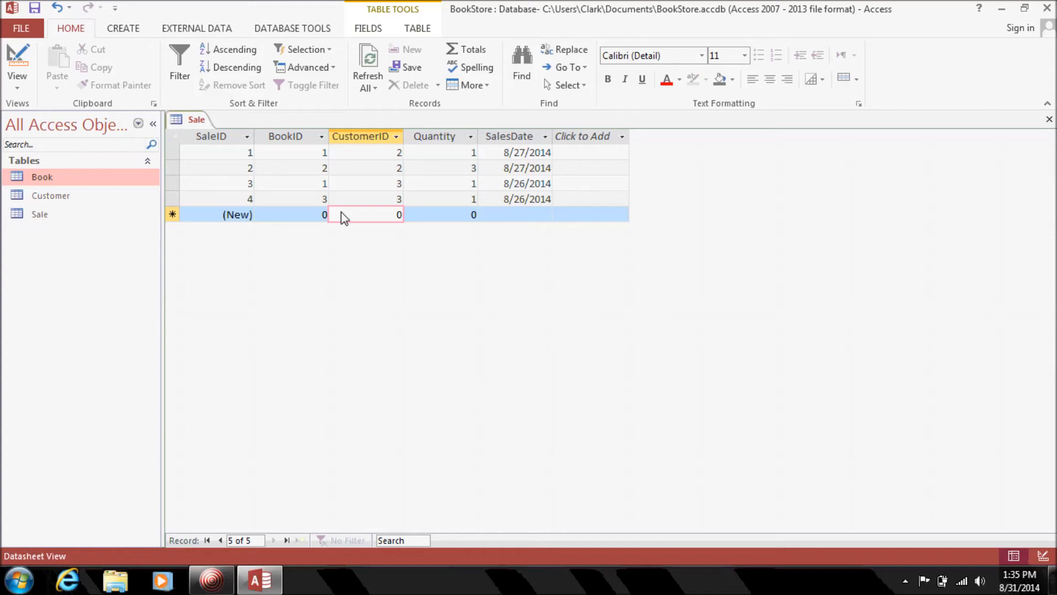
Close the Sale table and review the Book table in Design View.
left_click(1049, 120)
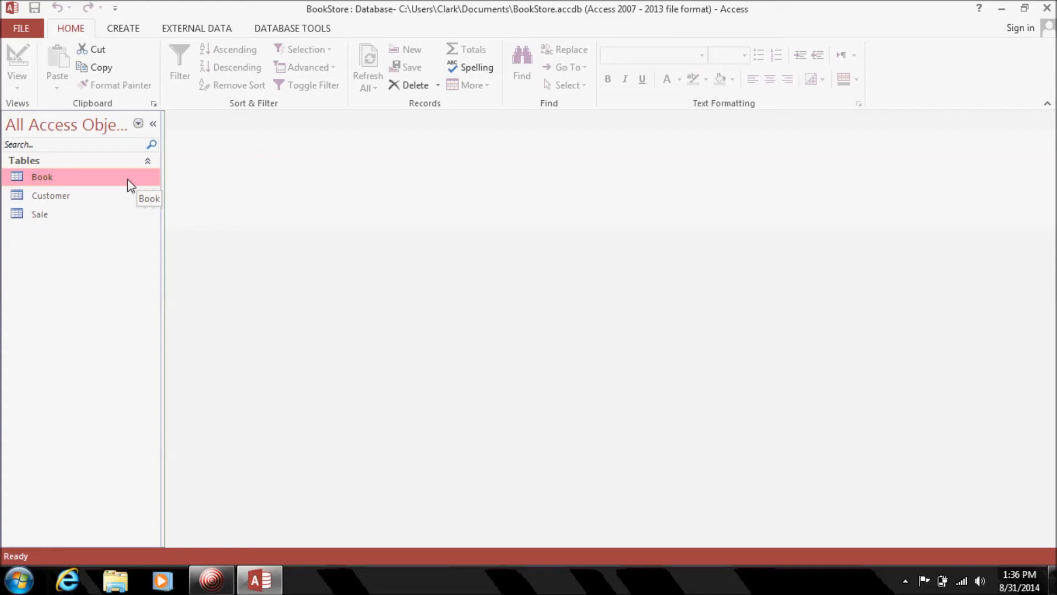
right_click(106, 180)
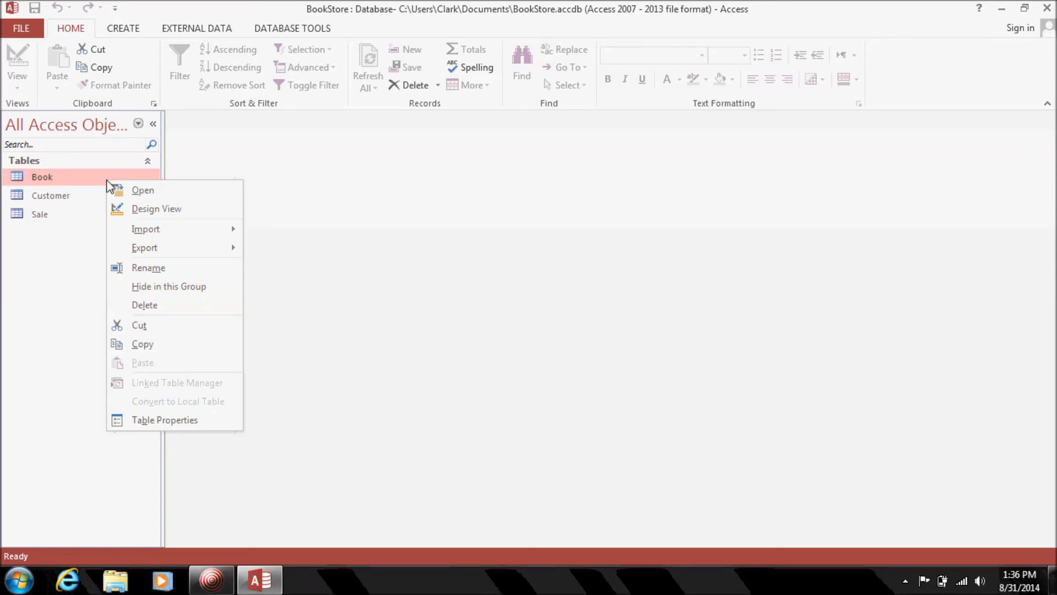
left_click(154, 209)
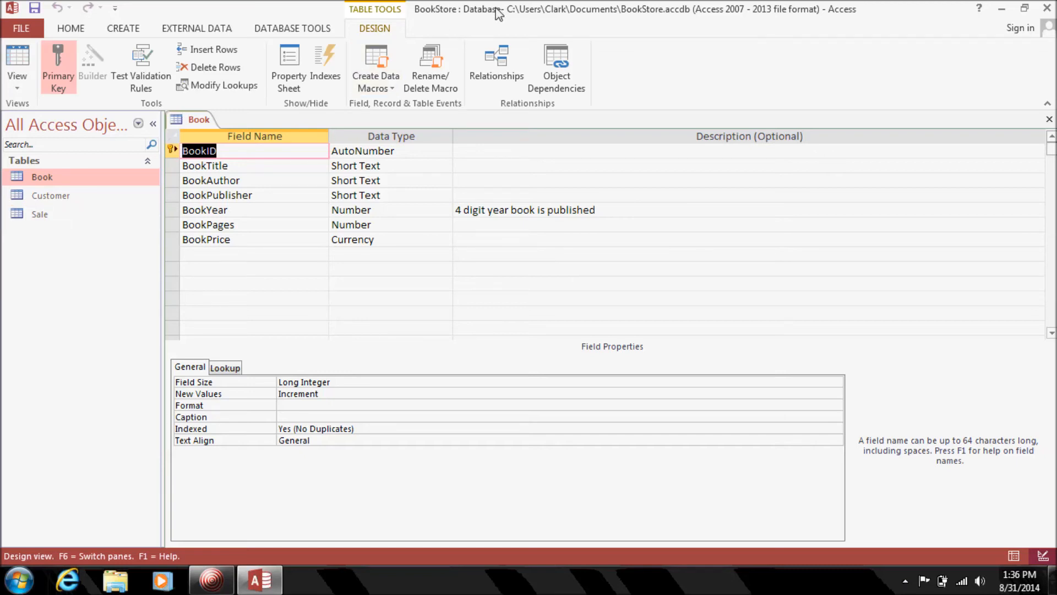
left_click(1050, 120)
Review the Customer table in Design View, then close it.
left_click(66, 197)
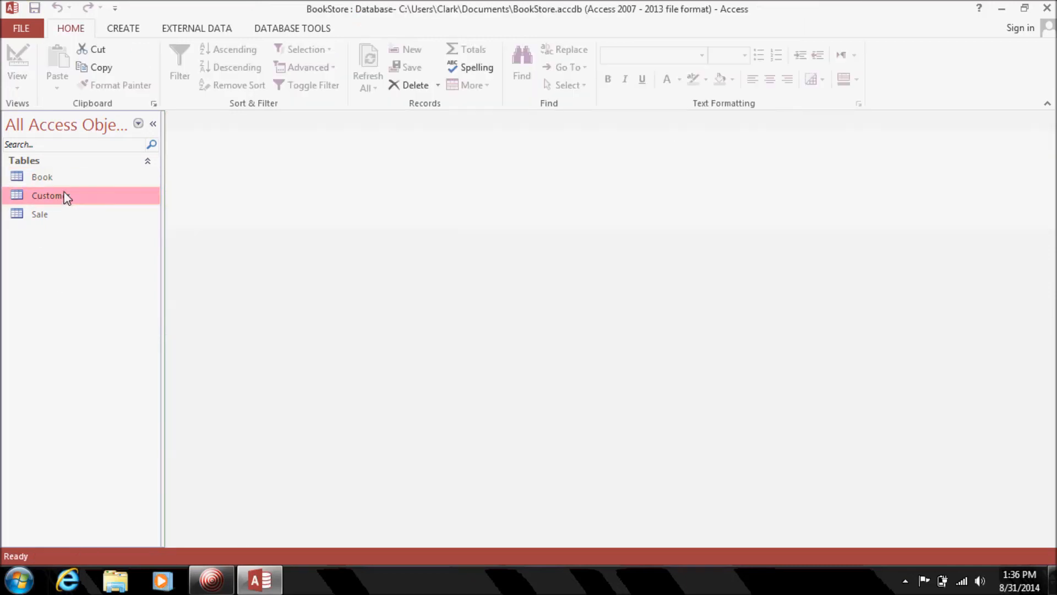
right_click(66, 197)
left_click(138, 220)
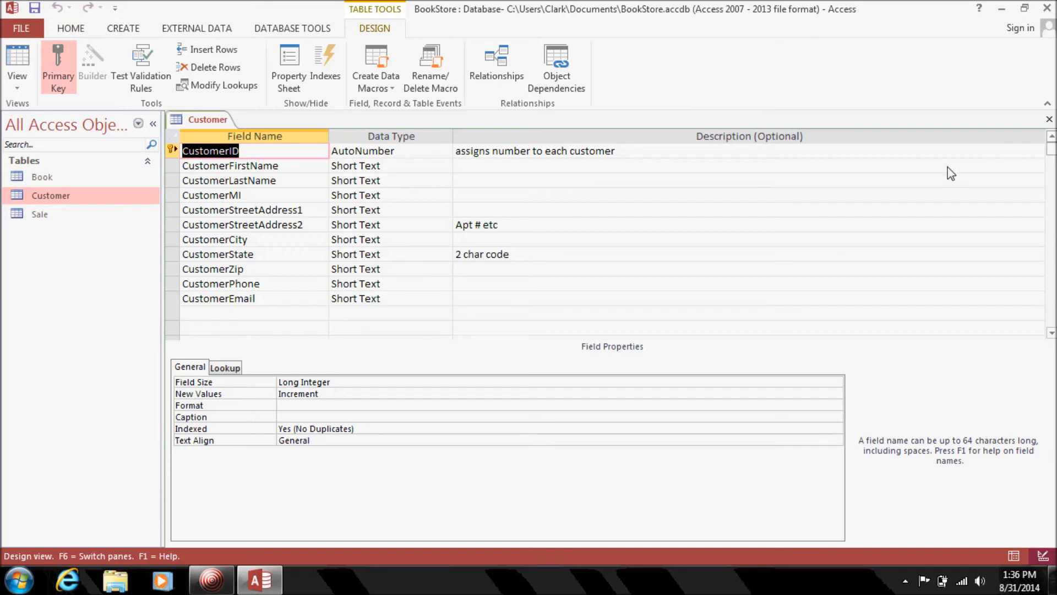
left_click(1049, 119)
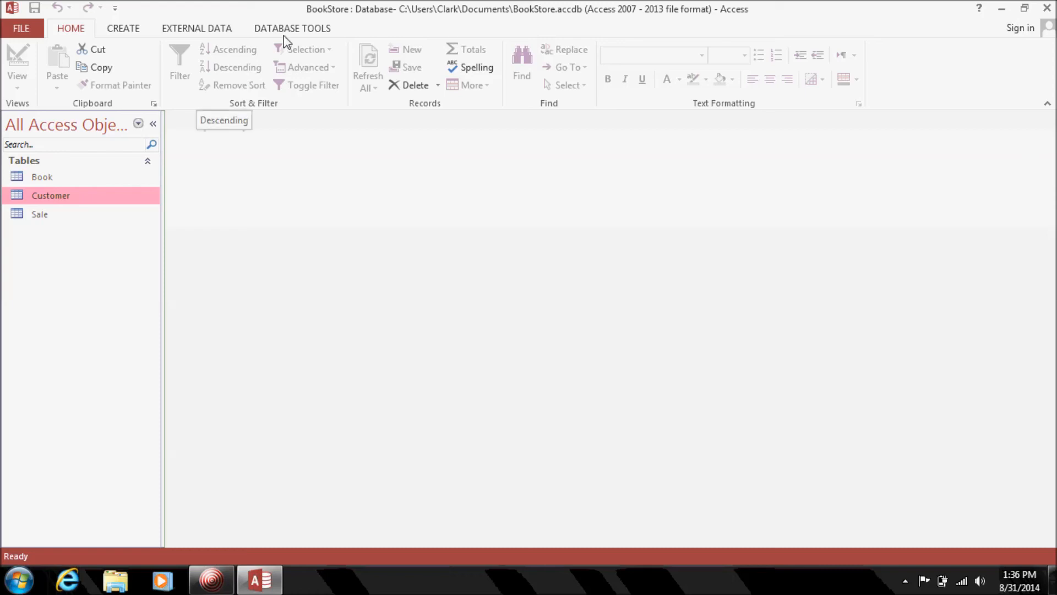
left_click(303, 33)
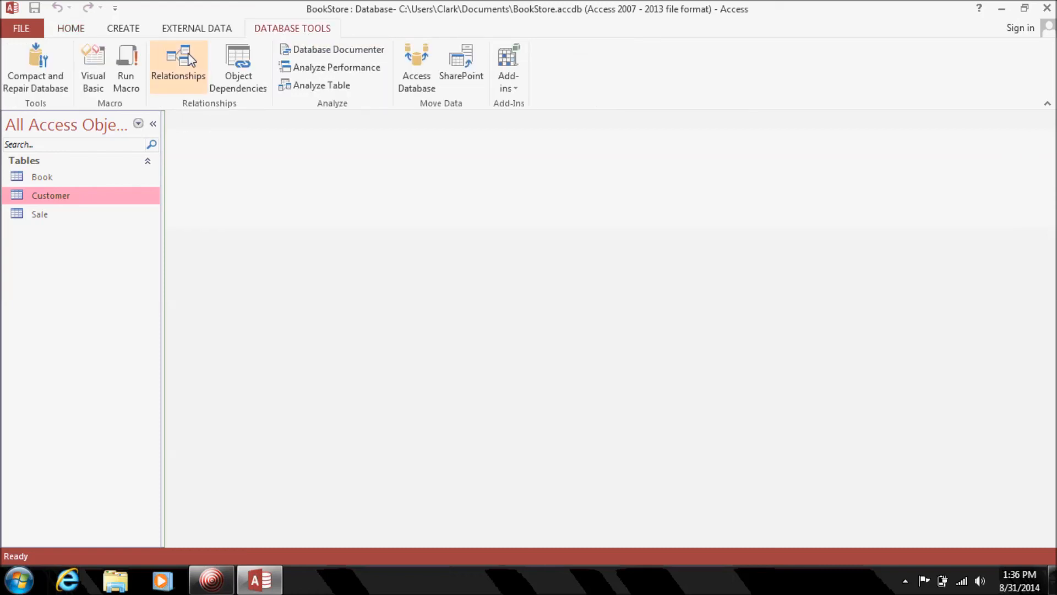
left_click(178, 66)
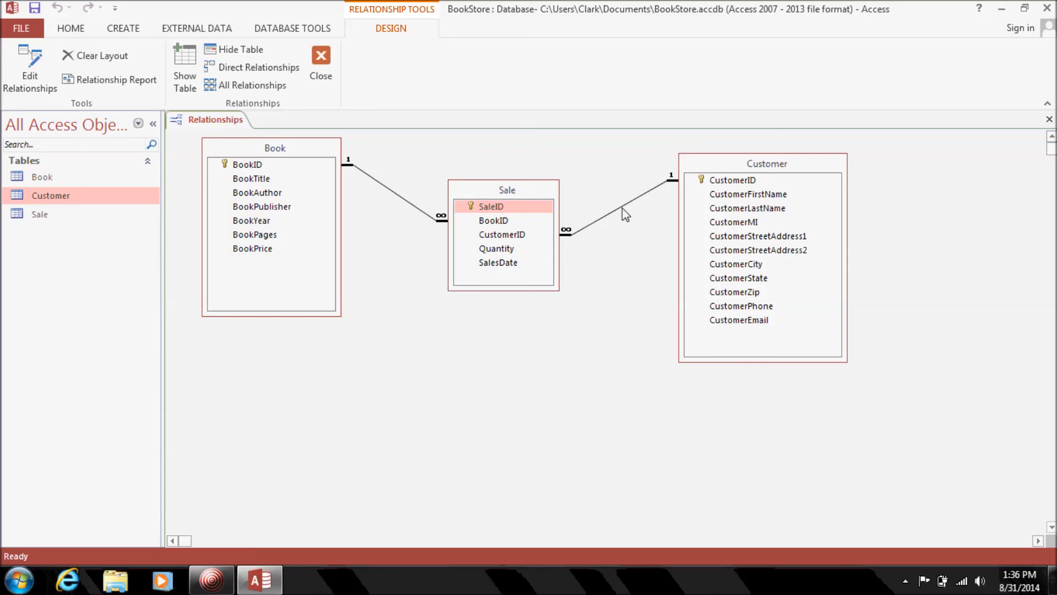
left_click(324, 70)
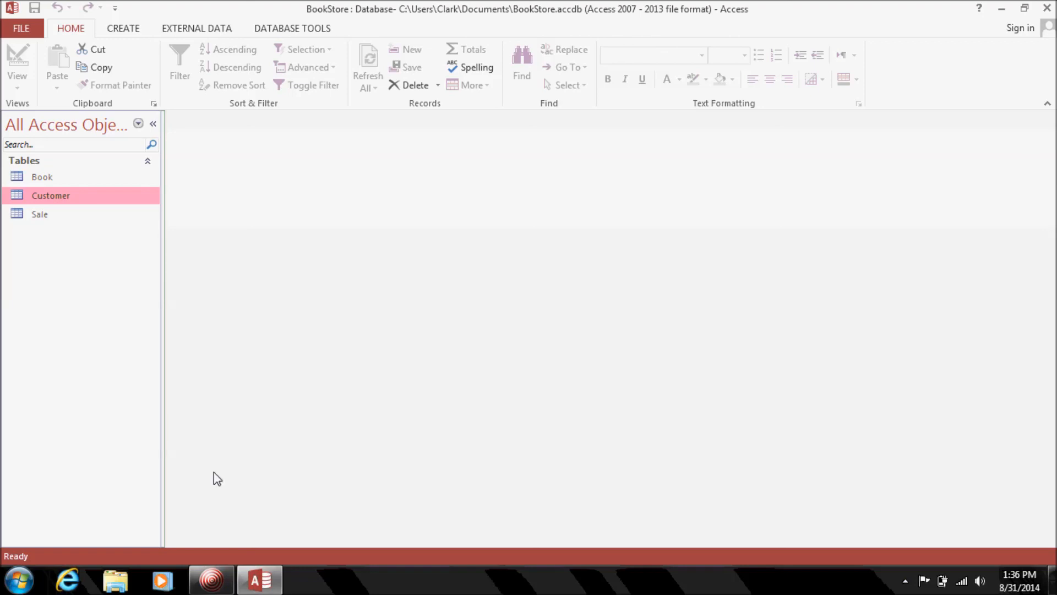
left_click(211, 580)
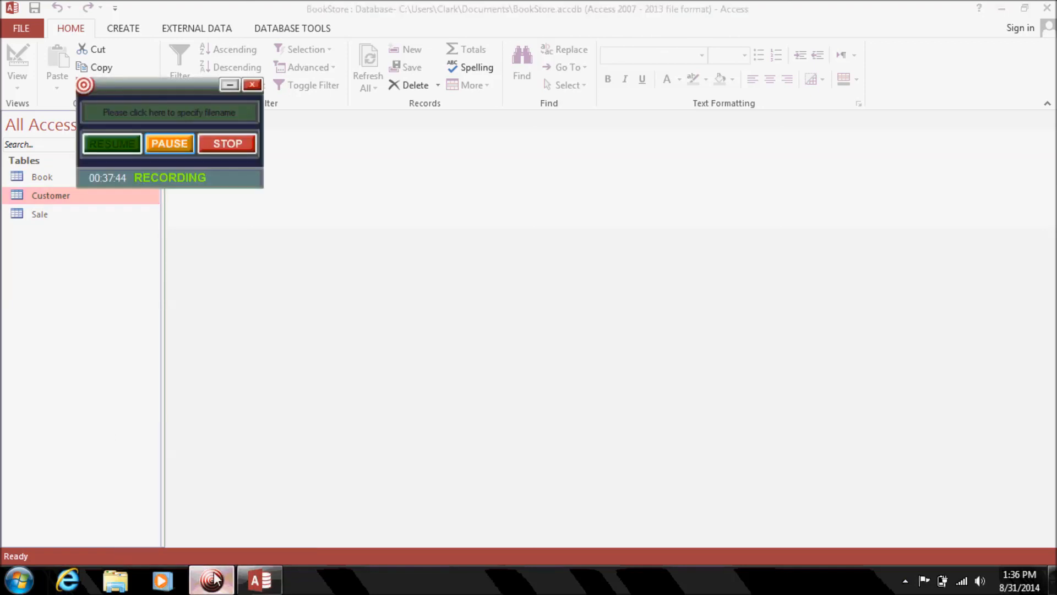